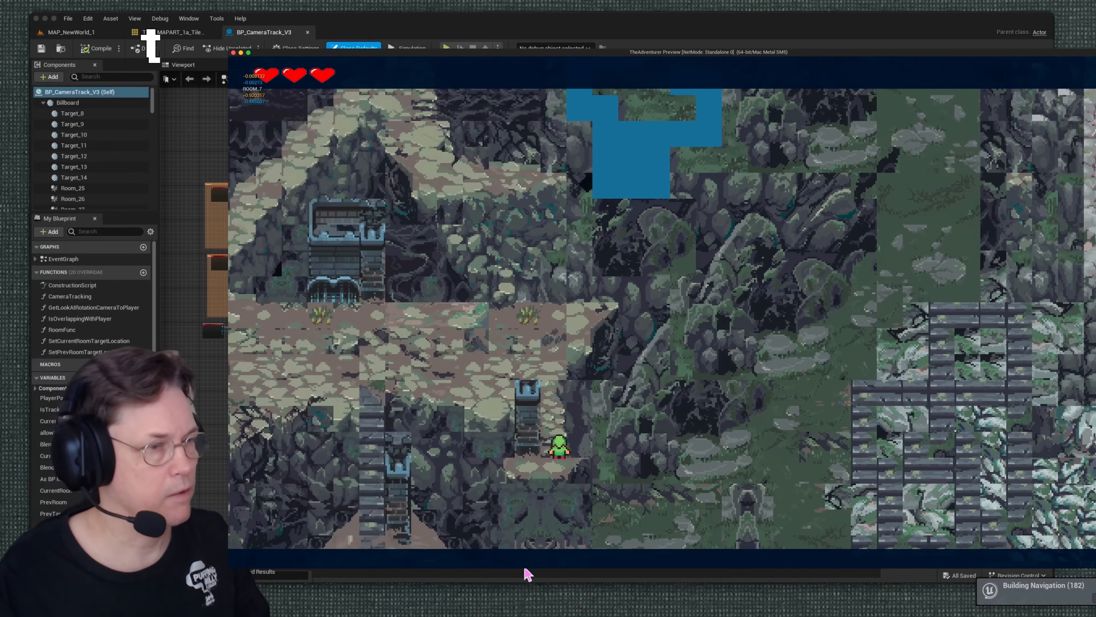
Bring up the Room_3 overlap logic in the BP_CameraTrack_V3 event graph and enlarge the editor window
{"action": "left_click", "coordinate": [89, 33]}
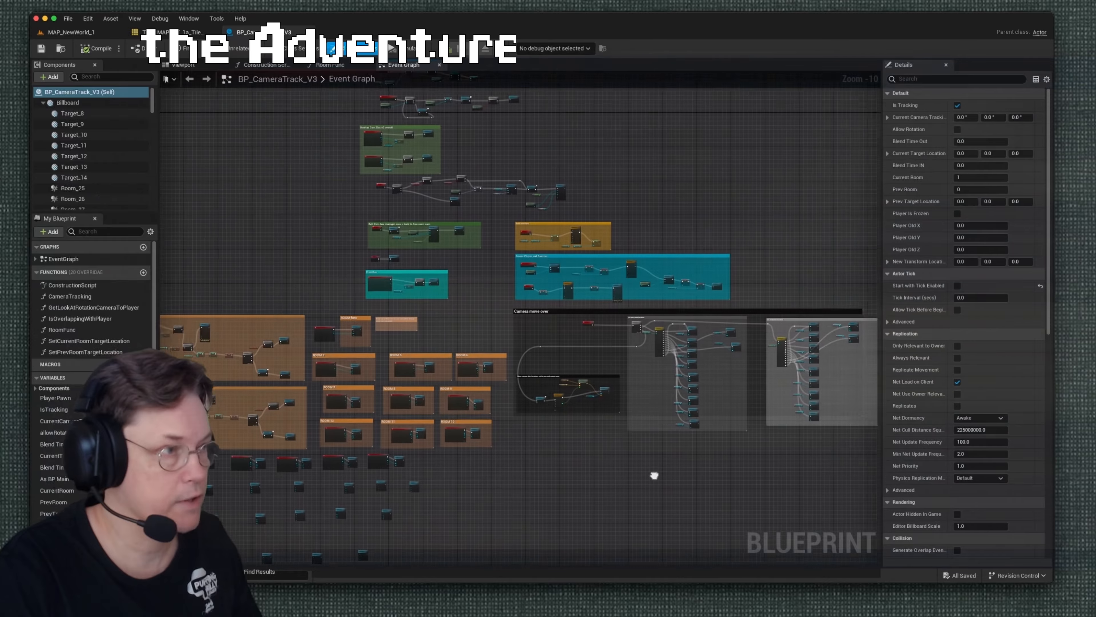
{"action": "scroll", "coordinate": [282, 245], "scroll_direction": "up", "scroll_amount": 10}
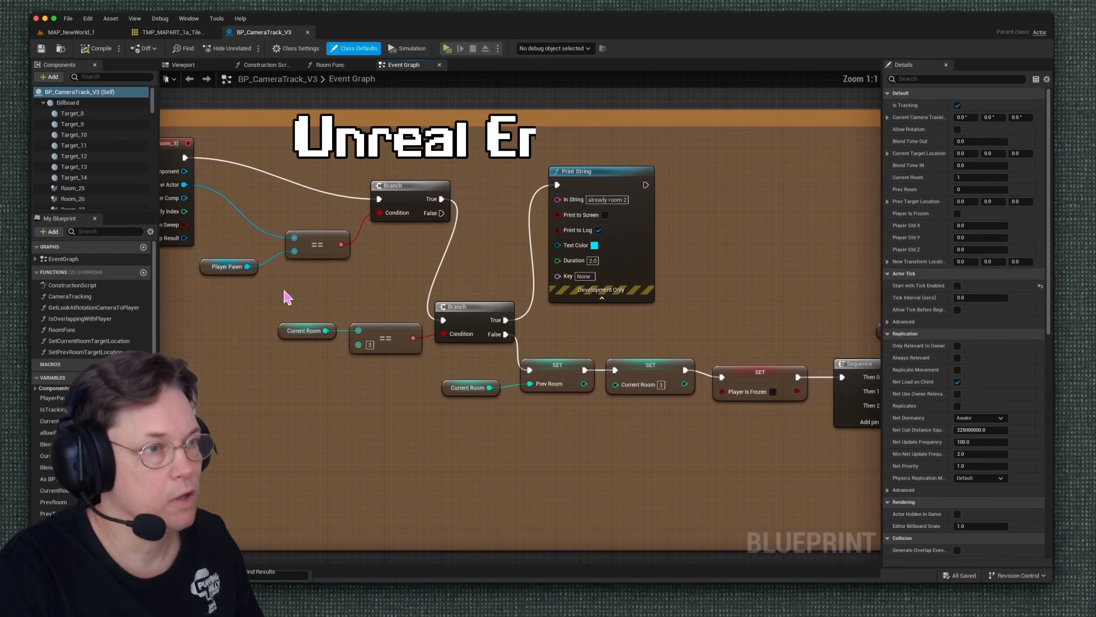
{"action": "right_click_drag", "start_coordinate": [285, 297], "coordinate": [373, 311]}
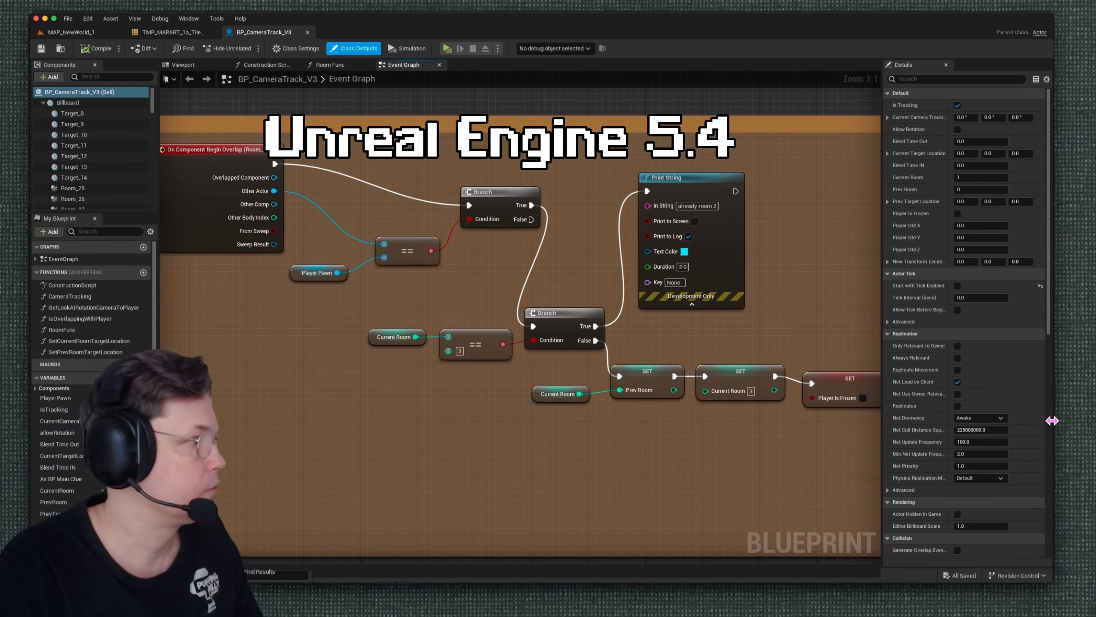
{"action": "left_click_drag", "start_coordinate": [1052, 421], "coordinate": [1095, 421]}
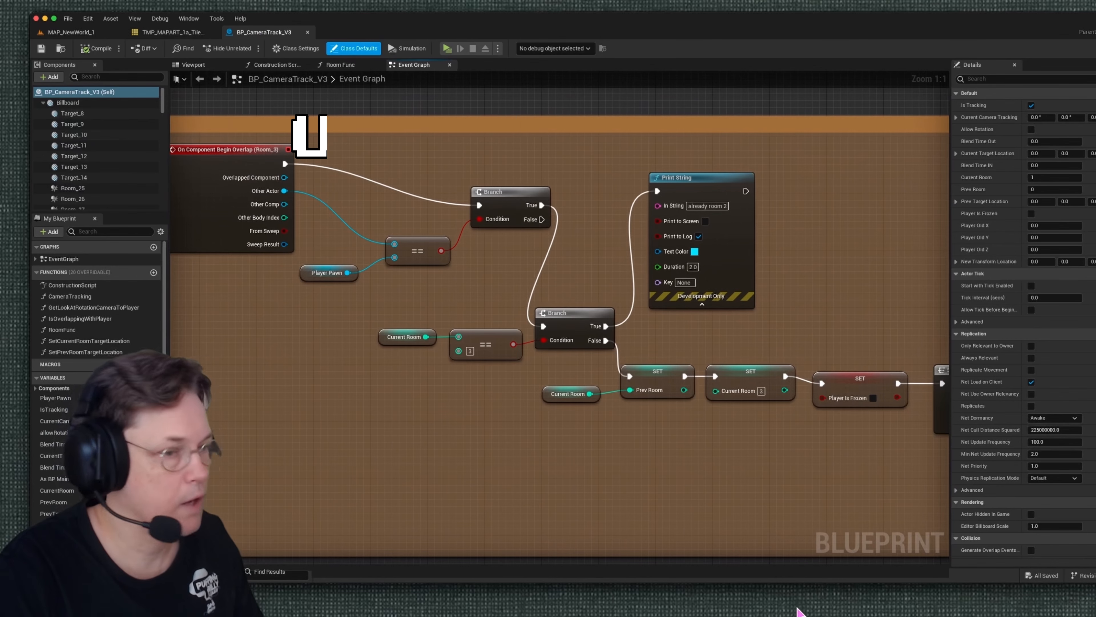
{"action": "left_click_drag", "start_coordinate": [759, 581], "coordinate": [761, 613]}
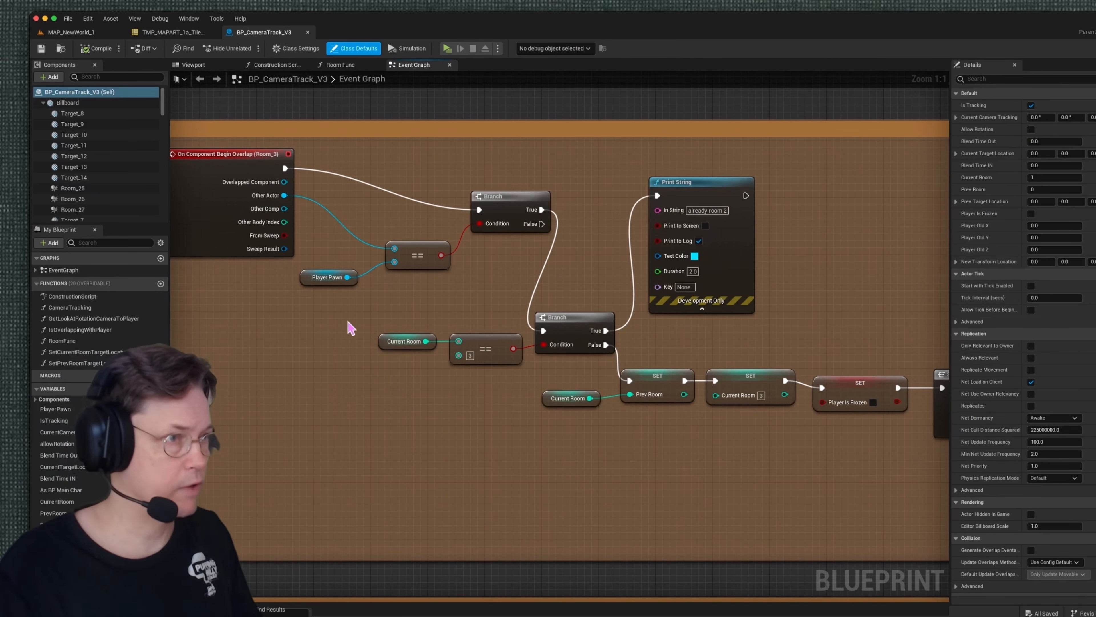
Follow the Room_3 overlap logic through its Branch, Sequence and Delay nodes to the MoveCineCamera event definition
{"action": "right_click_drag", "start_coordinate": [396, 392], "coordinate": [279, 360]}
{"action": "right_click_drag", "start_coordinate": [600, 462], "coordinate": [565, 478]}
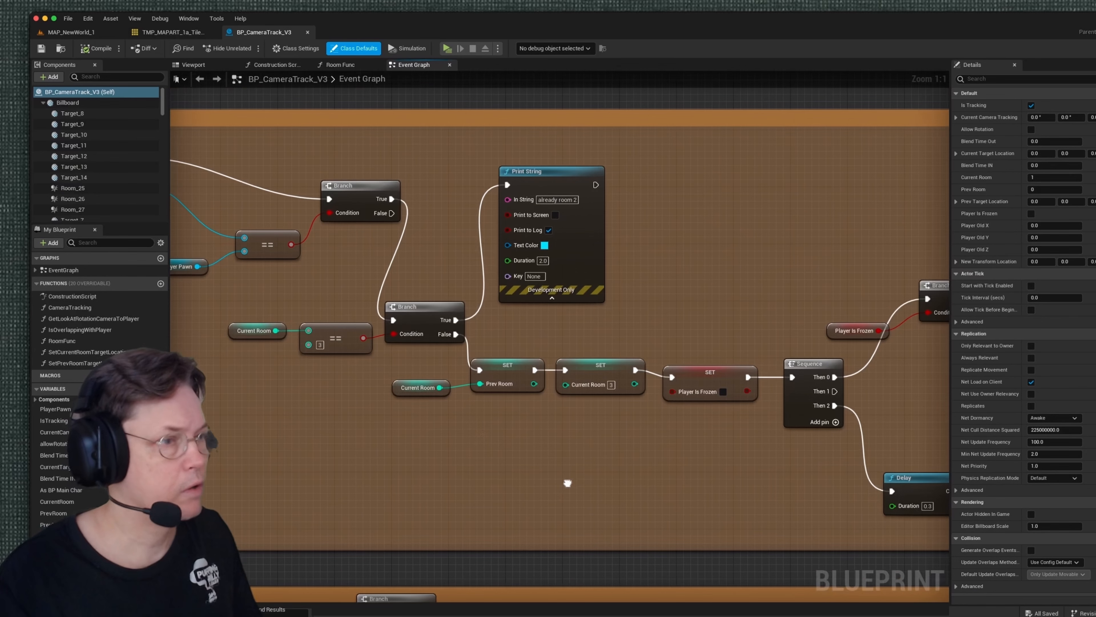
{"action": "right_click_drag", "start_coordinate": [699, 481], "coordinate": [431, 444]}
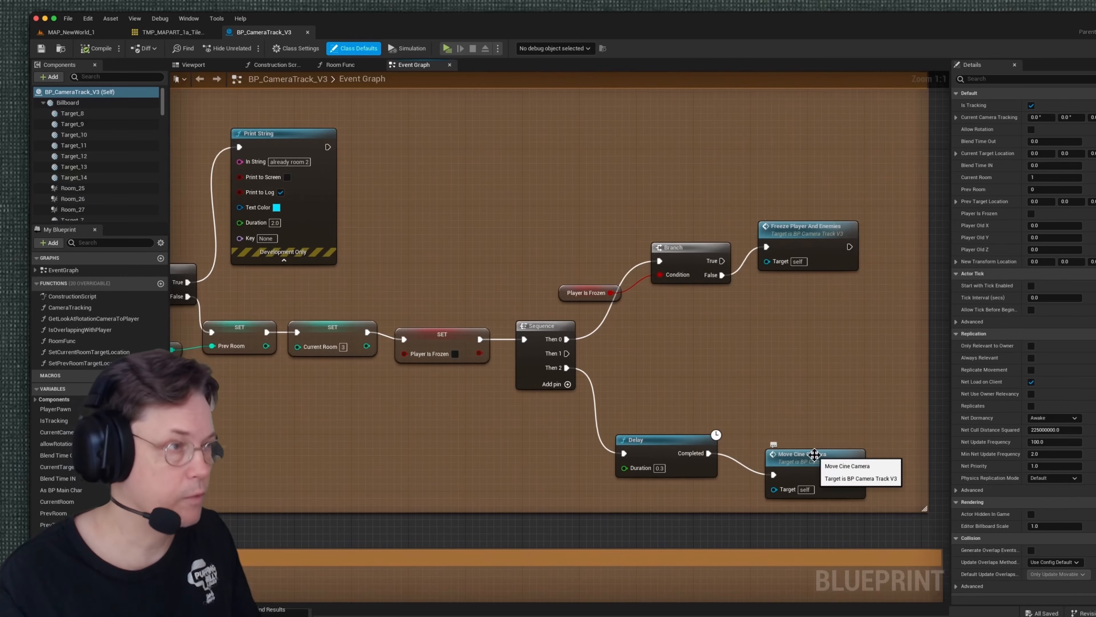
{"action": "double_click", "coordinate": [814, 454]}
{"action": "scroll", "coordinate": [704, 386], "scroll_direction": "down", "scroll_amount": 4}
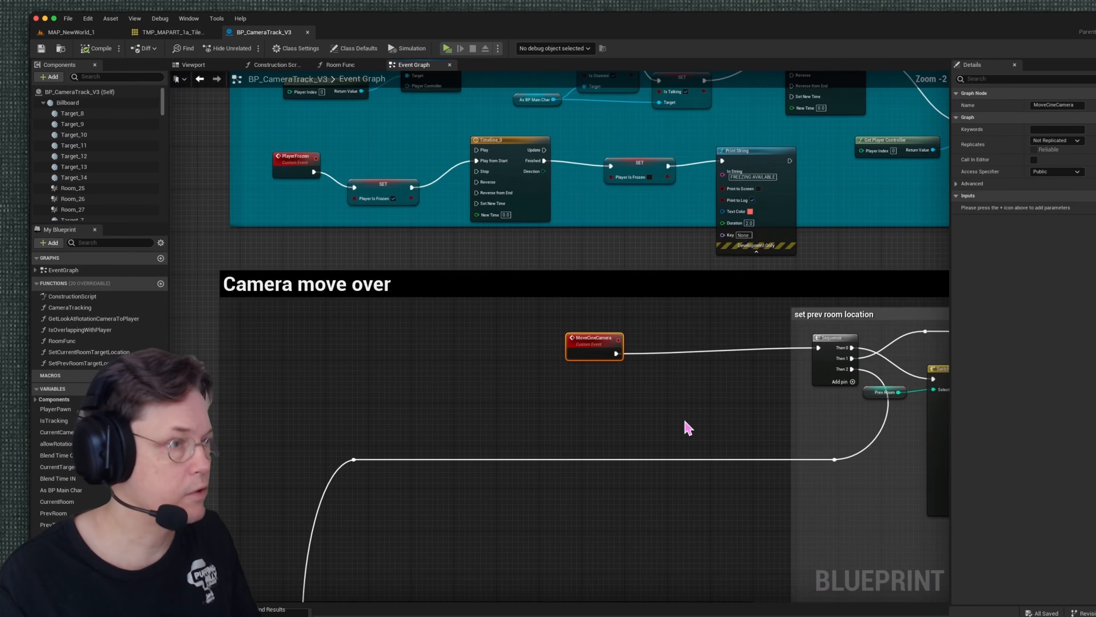
Examine how MoveCineCamera sets the previous and next room target locations through its two Switch on Int nodes
{"action": "right_click_drag", "start_coordinate": [692, 455], "coordinate": [514, 359]}
{"action": "scroll", "coordinate": [514, 359], "scroll_direction": "up", "scroll_amount": 4}
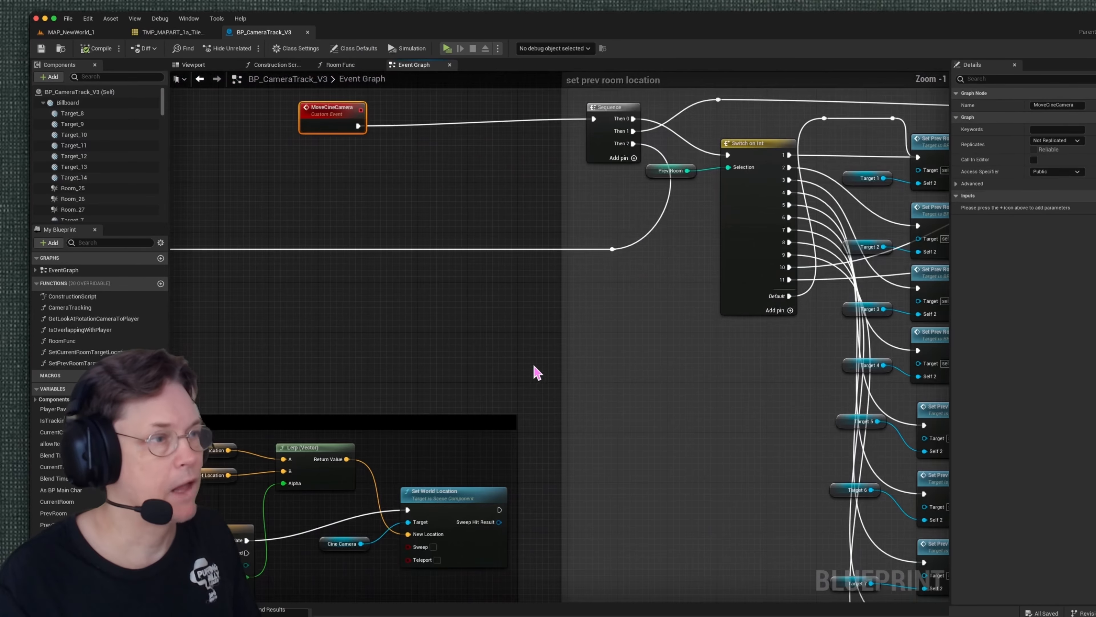
{"action": "right_click_drag", "start_coordinate": [674, 351], "coordinate": [452, 468]}
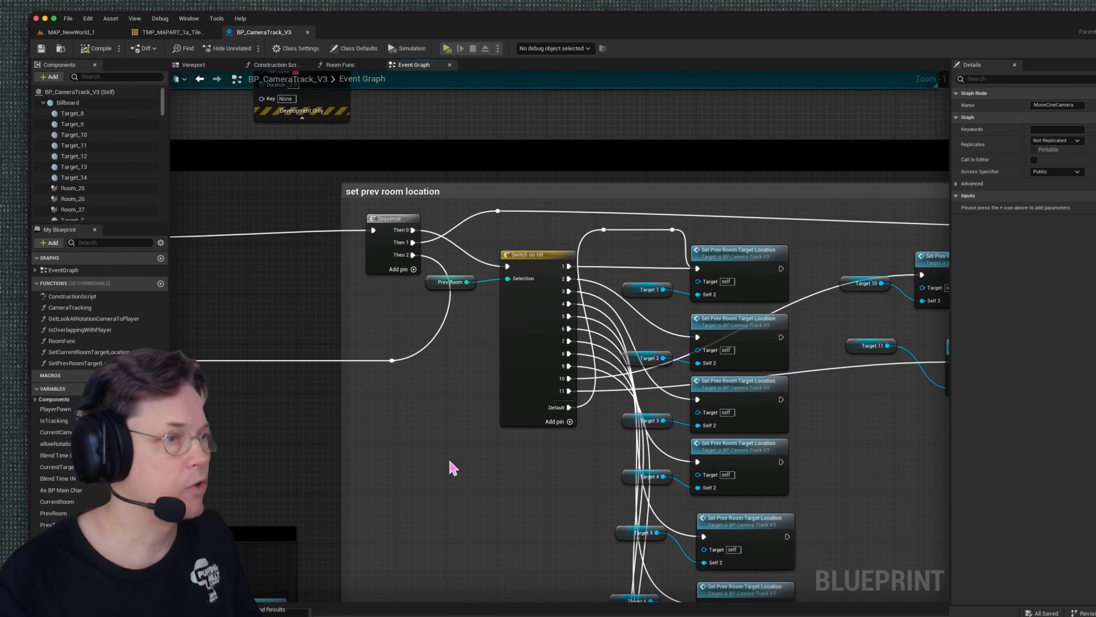
{"action": "left_click", "coordinate": [463, 280]}
{"action": "scroll", "coordinate": [462, 281], "scroll_direction": "down", "scroll_amount": 2}
{"action": "right_click_drag", "start_coordinate": [463, 281], "coordinate": [698, 383]}
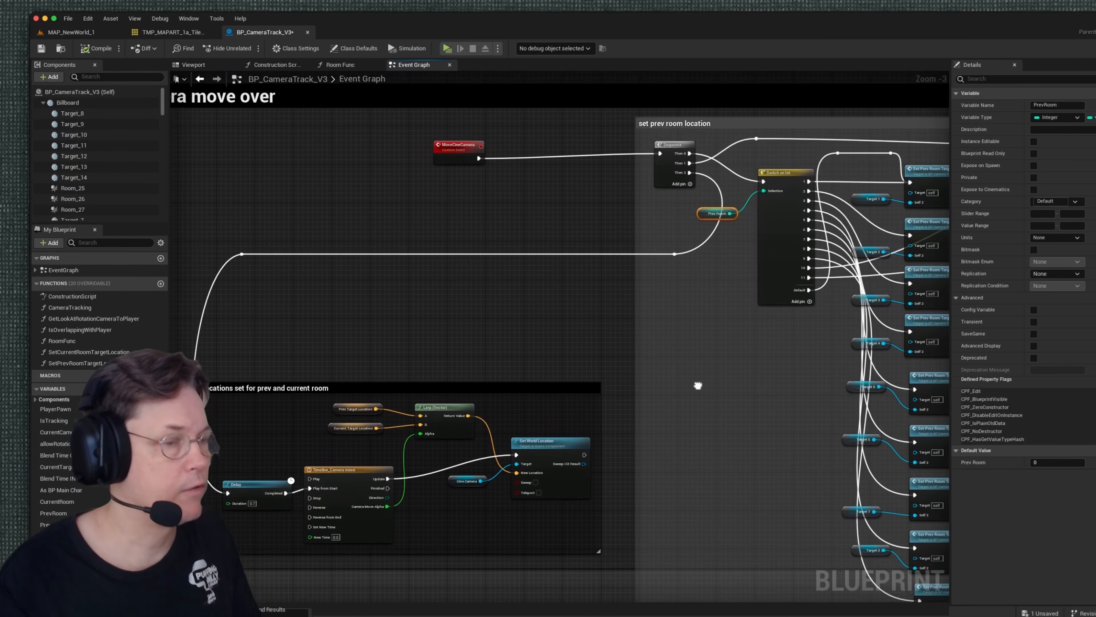
{"action": "right_click_drag", "start_coordinate": [808, 385], "coordinate": [373, 302]}
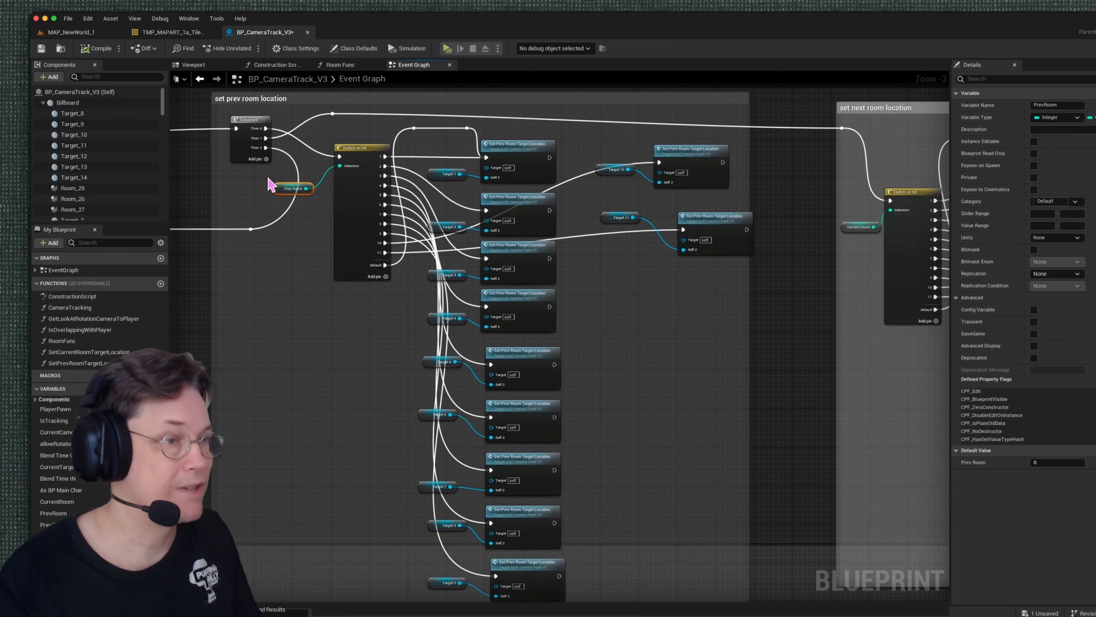
{"action": "right_click_drag", "start_coordinate": [781, 300], "coordinate": [417, 298]}
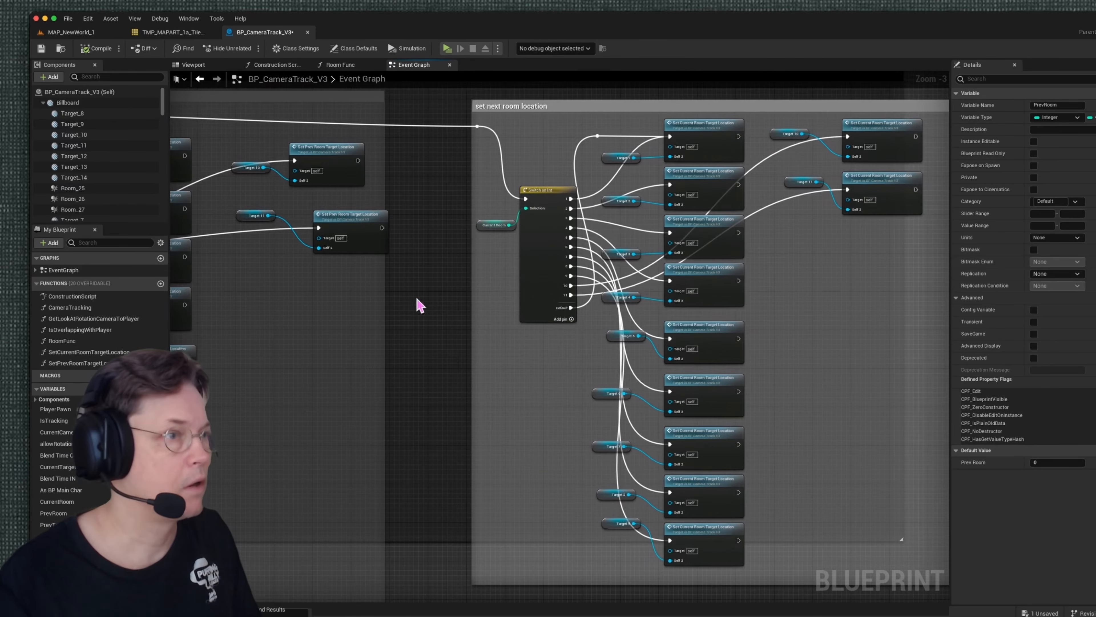
Examine the camera move section where the timeline drives the Lerp between the previous and current target locations
{"action": "right_click_drag", "start_coordinate": [535, 375], "coordinate": [820, 415]}
{"action": "scroll", "coordinate": [526, 289], "scroll_direction": "down", "scroll_amount": 1}
{"action": "scroll", "coordinate": [521, 370], "scroll_direction": "down", "scroll_amount": 2}
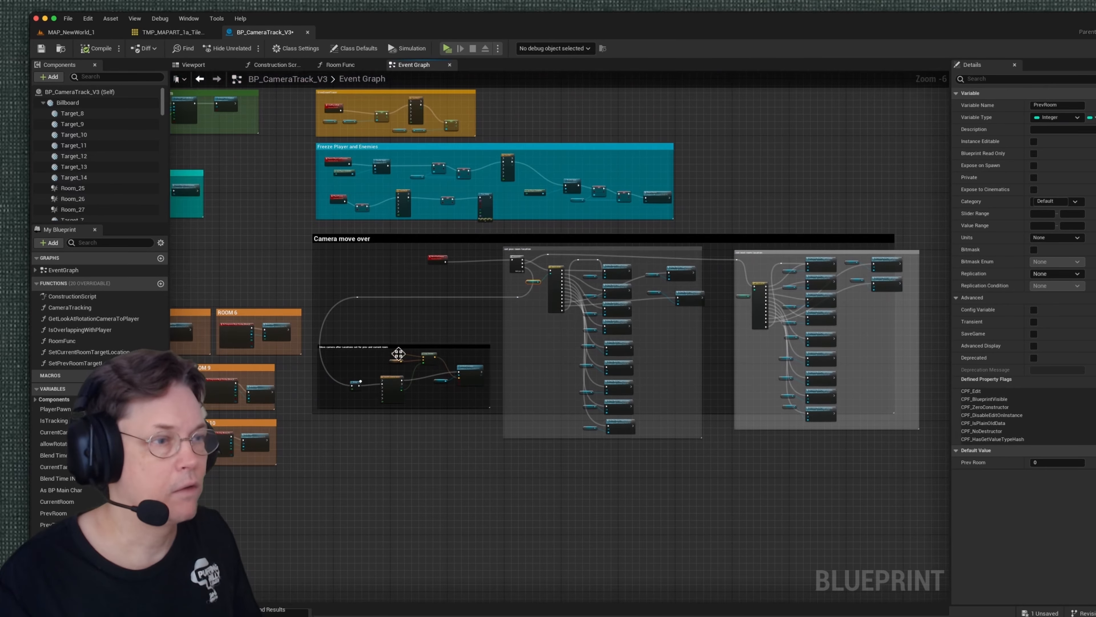
{"action": "scroll", "coordinate": [380, 374], "scroll_direction": "up", "scroll_amount": 3}
{"action": "right_click_drag", "start_coordinate": [379, 375], "coordinate": [383, 300]}
{"action": "scroll", "coordinate": [382, 299], "scroll_direction": "up", "scroll_amount": 3}
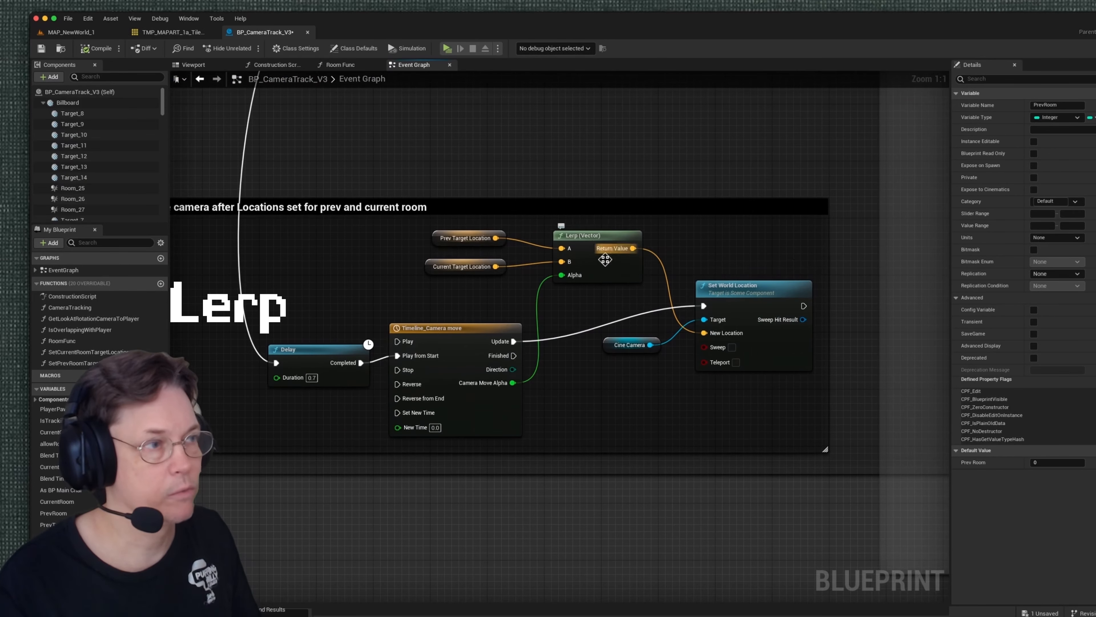
{"action": "scroll", "coordinate": [475, 298], "scroll_direction": "down", "scroll_amount": 2}
{"action": "scroll", "coordinate": [471, 298], "scroll_direction": "down", "scroll_amount": 3}
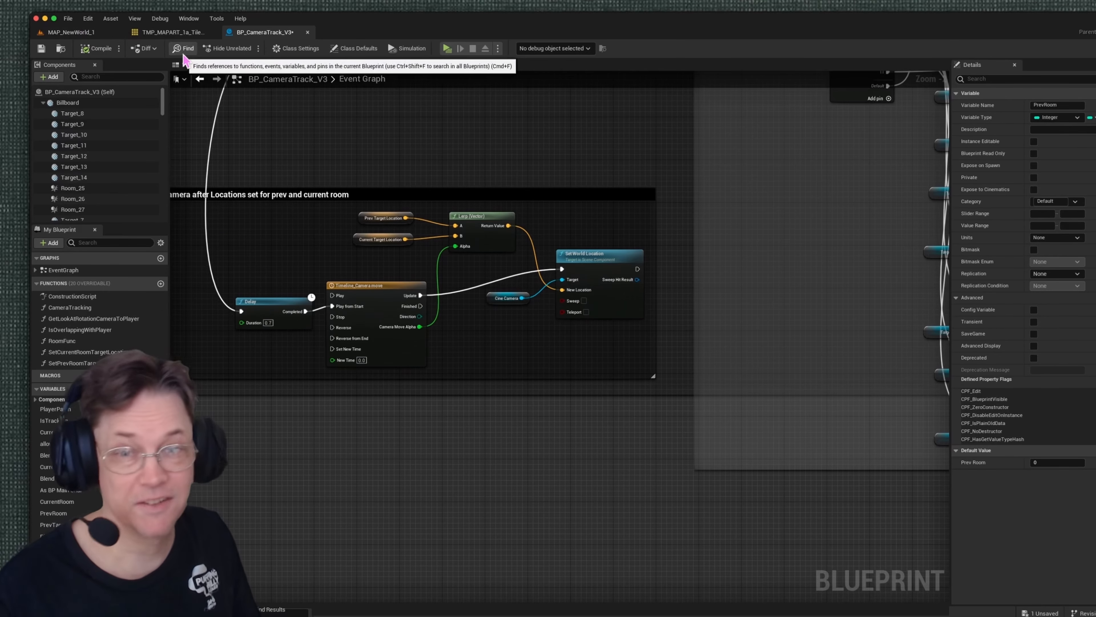
Select the BP_CameraTrack_V3 actor in the MAP_NewWorld_1 level and inspect how its camera, room boxes and targets are laid out
{"action": "left_click", "coordinate": [86, 34]}
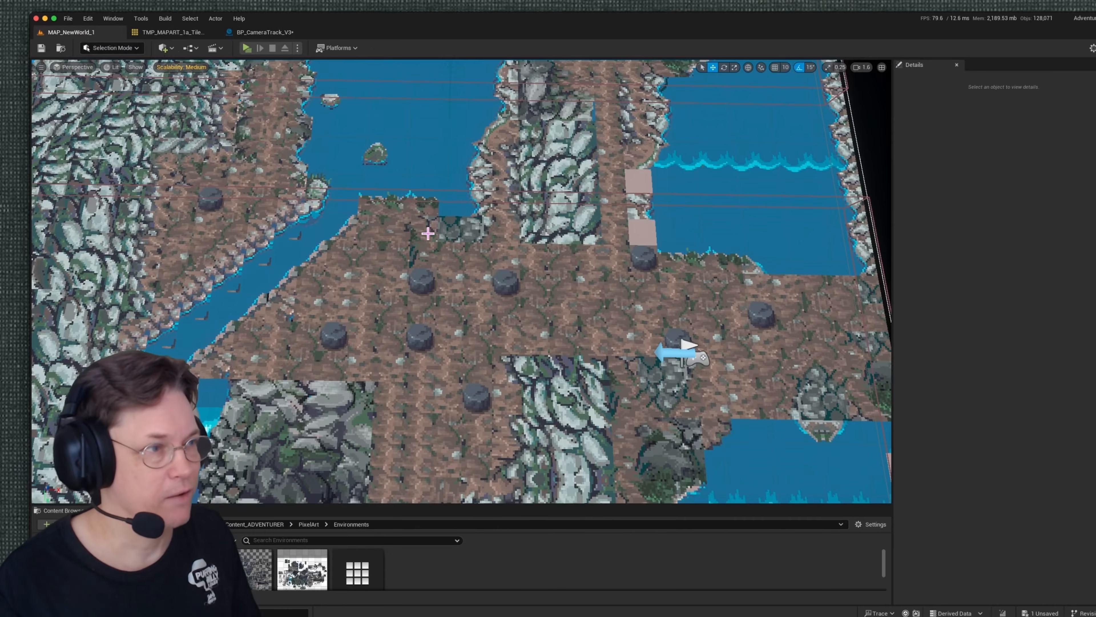
{"action": "scroll", "coordinate": [428, 237], "scroll_direction": "down", "scroll_amount": 5}
{"action": "scroll", "coordinate": [525, 305], "scroll_direction": "down", "scroll_amount": 3}
{"action": "left_click", "coordinate": [391, 279]}
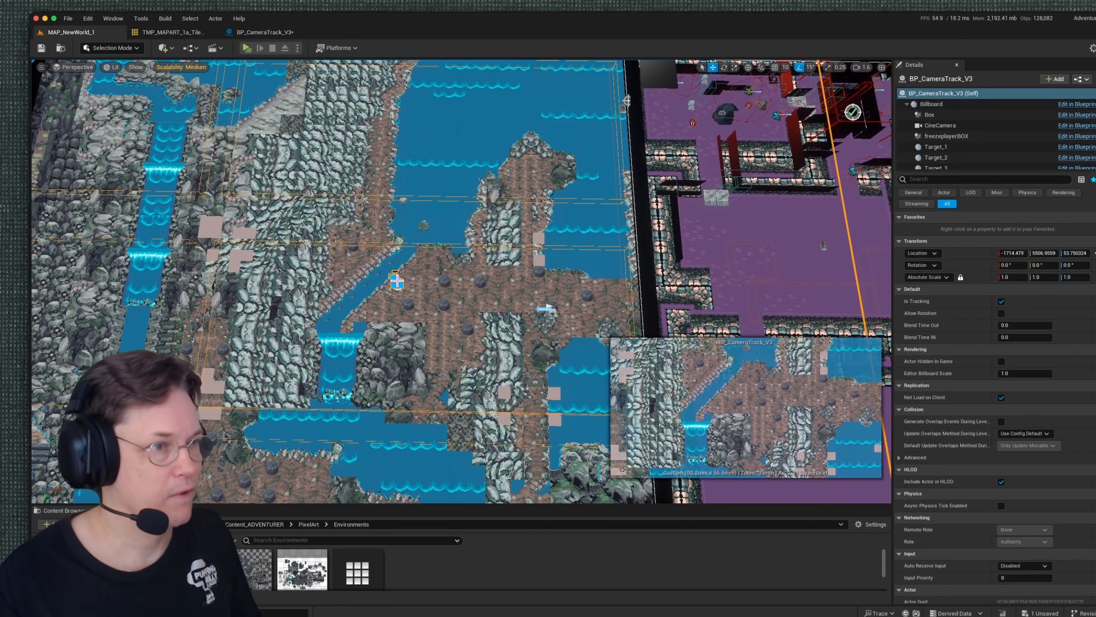
{"action": "right_click_drag", "start_coordinate": [478, 315], "coordinate": [458, 234]}
{"action": "key", "text": "w"}
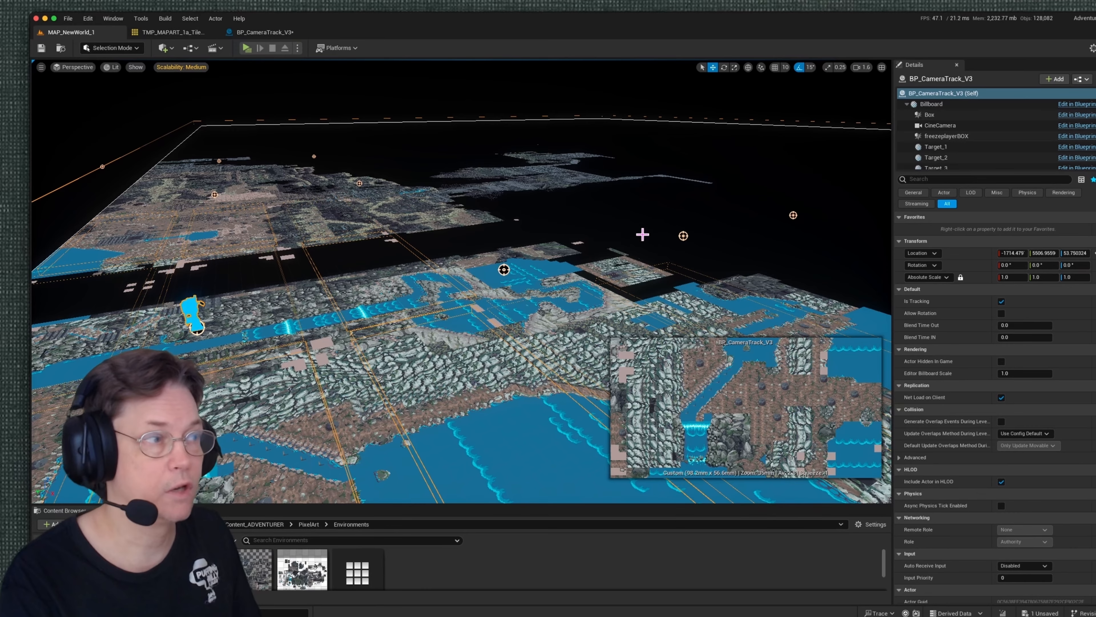
{"action": "right_click_drag", "start_coordinate": [572, 373], "coordinate": [699, 399]}
{"action": "right_click_drag", "start_coordinate": [462, 410], "coordinate": [493, 411]}
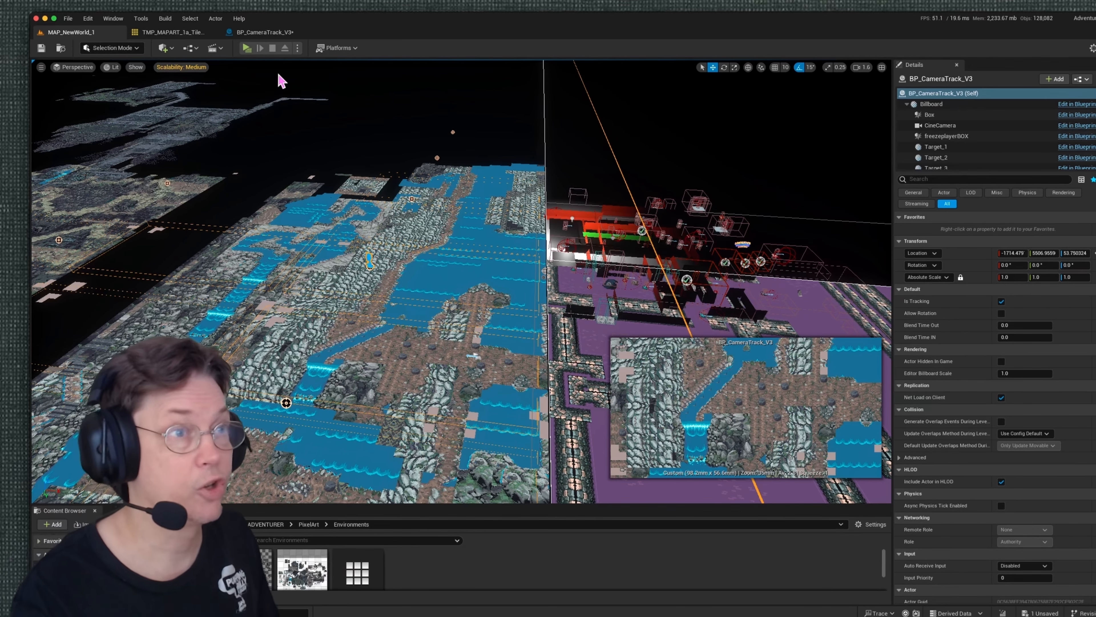
Play-test the level and walk the character north along the shore path through successive rooms to check the camera transitions
{"action": "key", "text": "alt+p"}
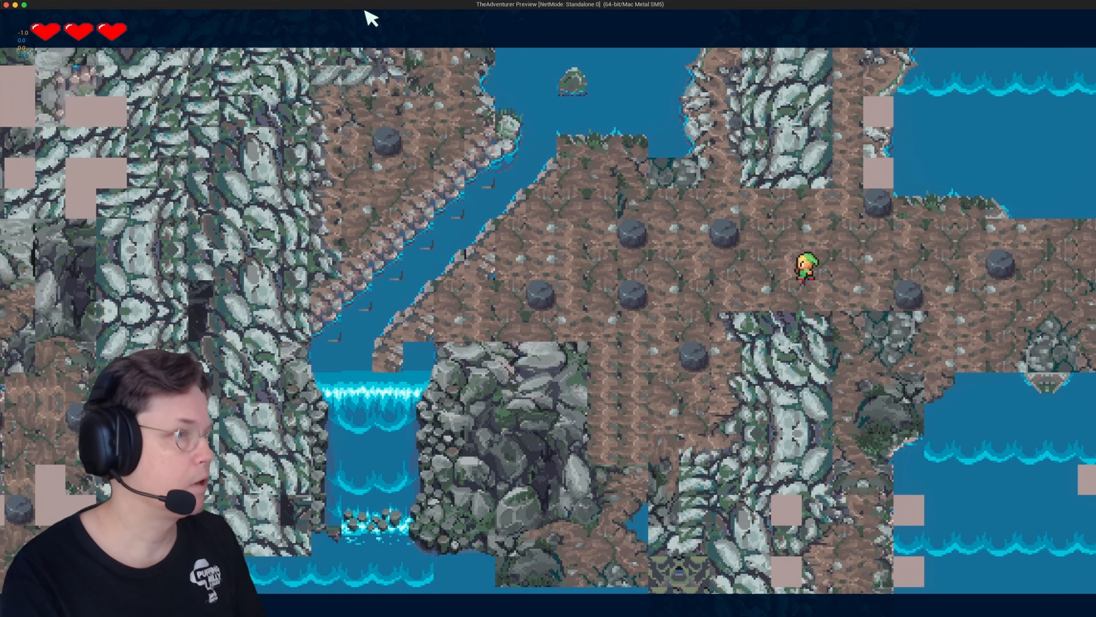
{"action": "key", "text": "w"}
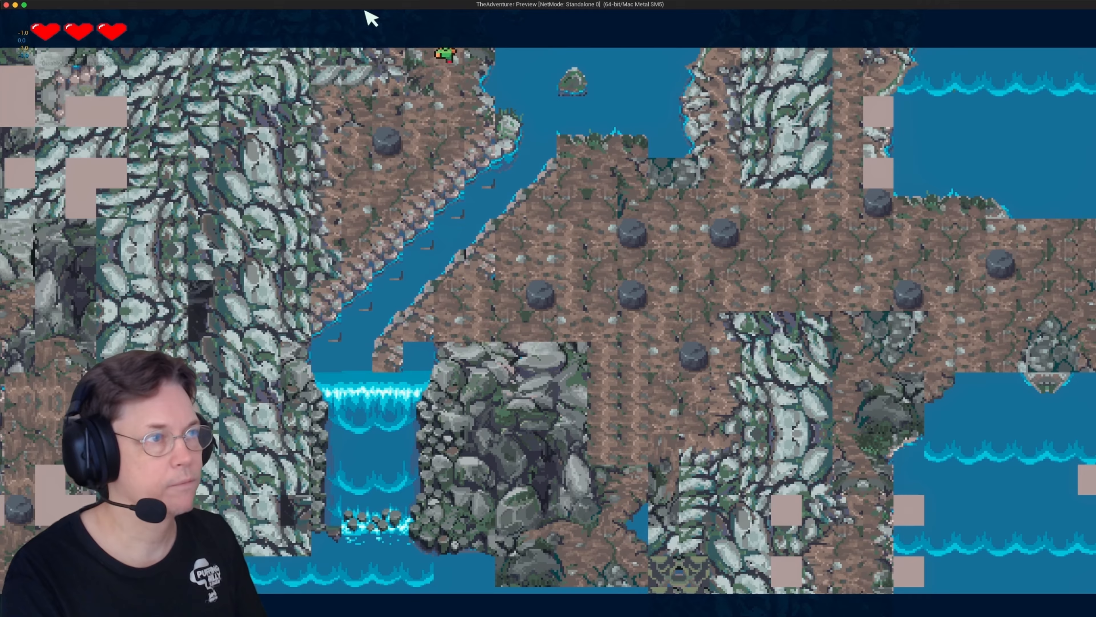
{"action": "key", "text": "w"}
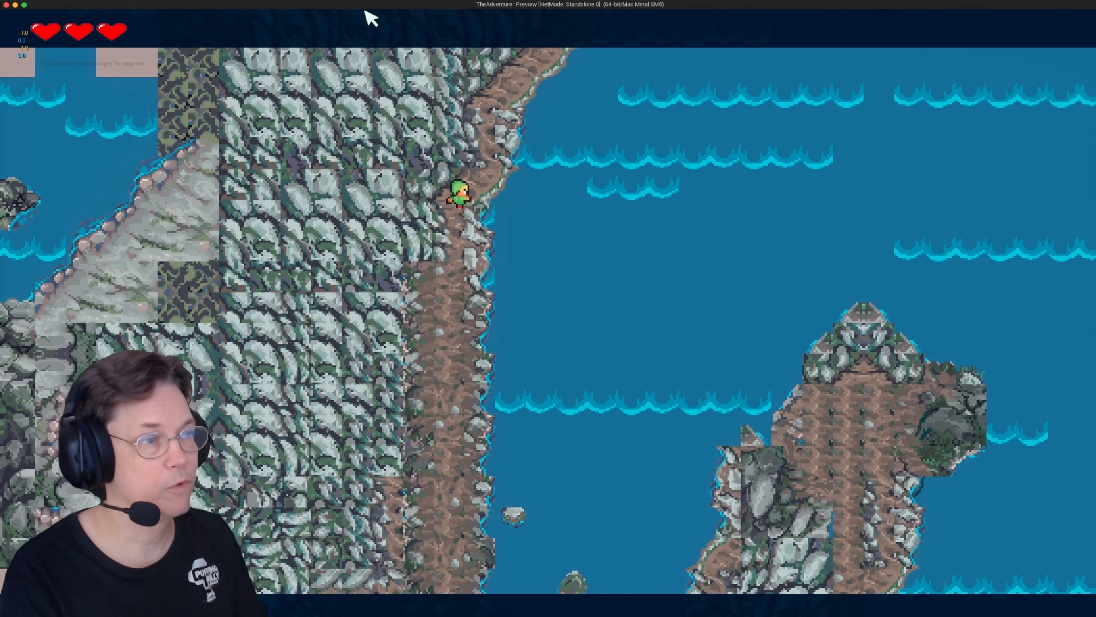
{"action": "key", "text": "w"}
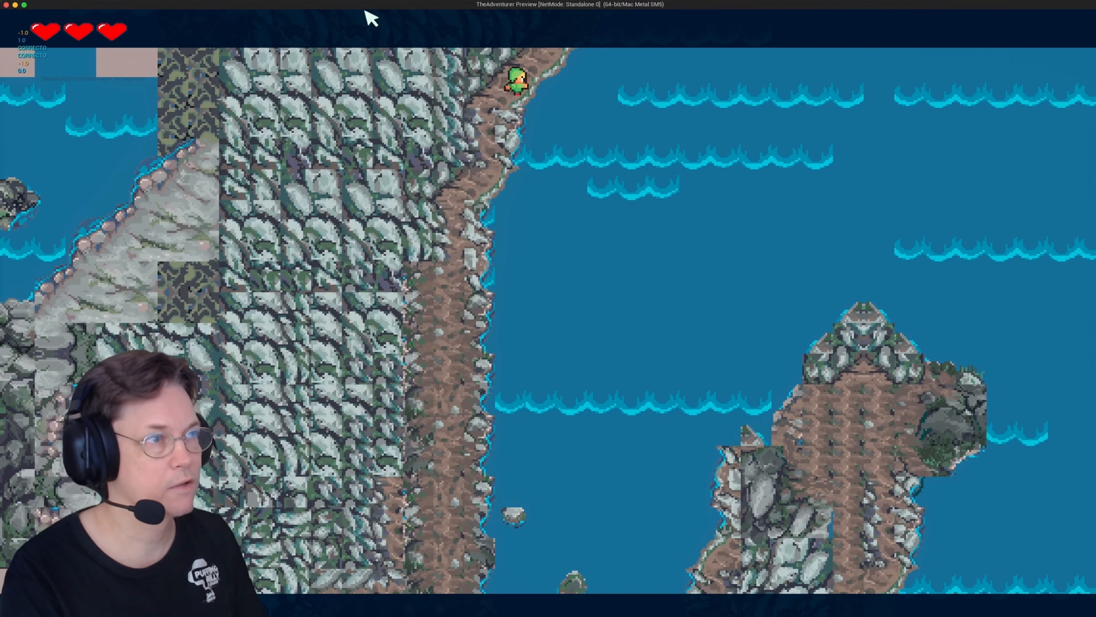
{"action": "key", "text": "w"}
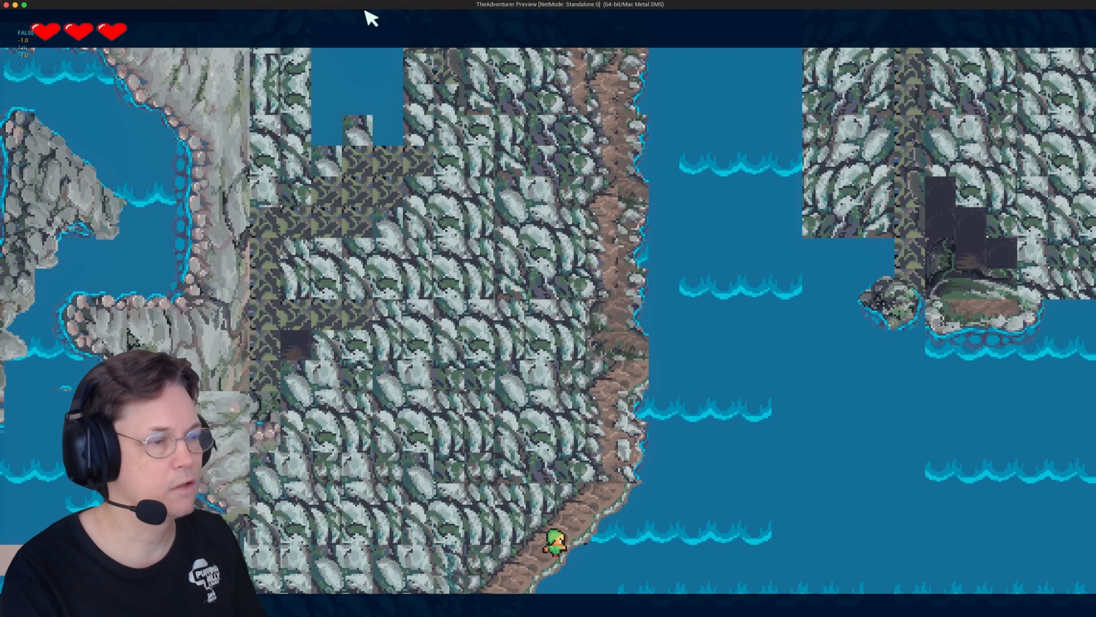
{"action": "key", "text": "w"}
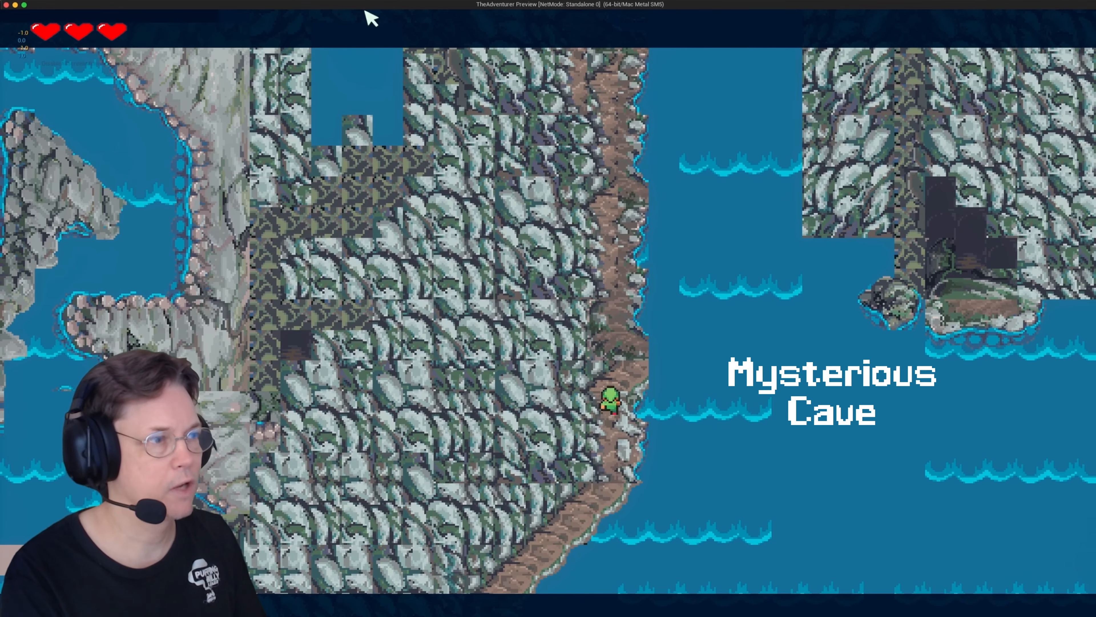
{"action": "key", "text": "w"}
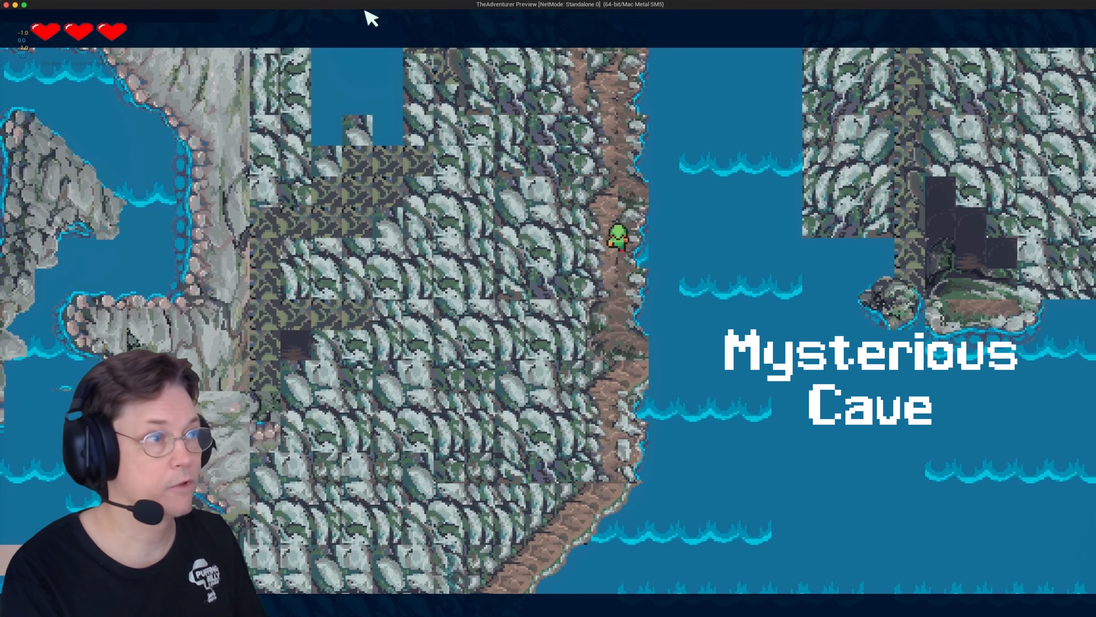
{"action": "key", "text": "w"}
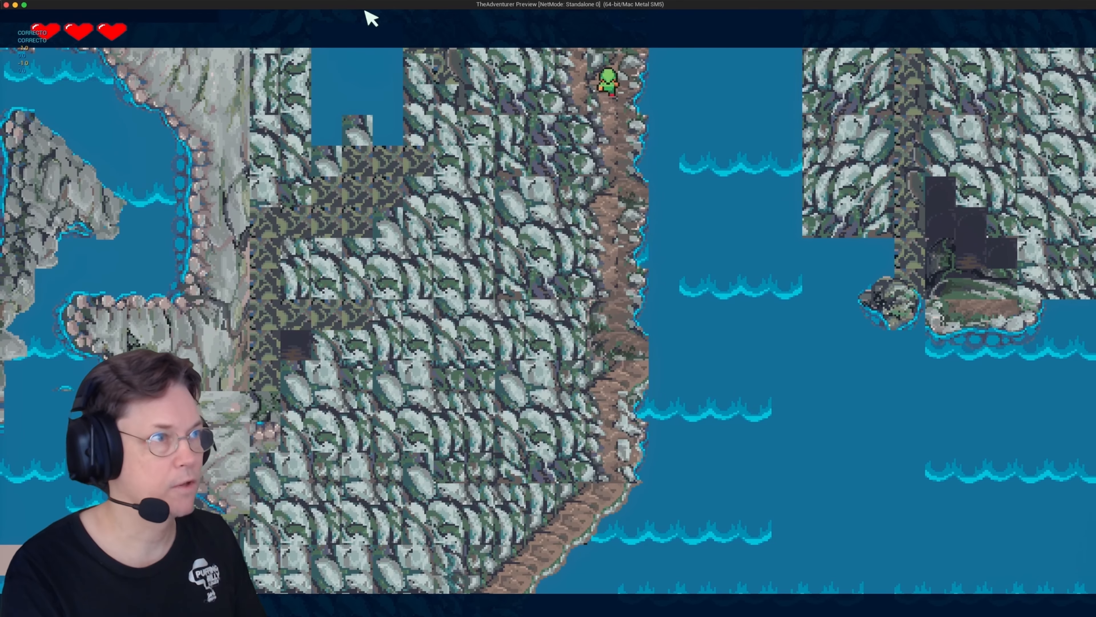
{"action": "key", "text": "w"}
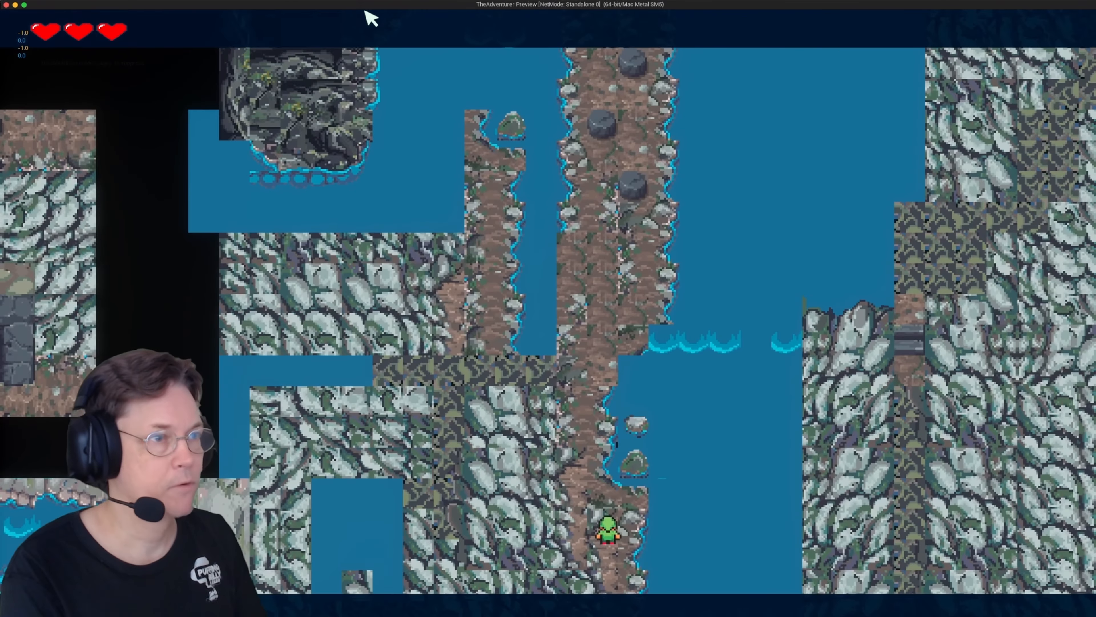
{"action": "key", "text": "w"}
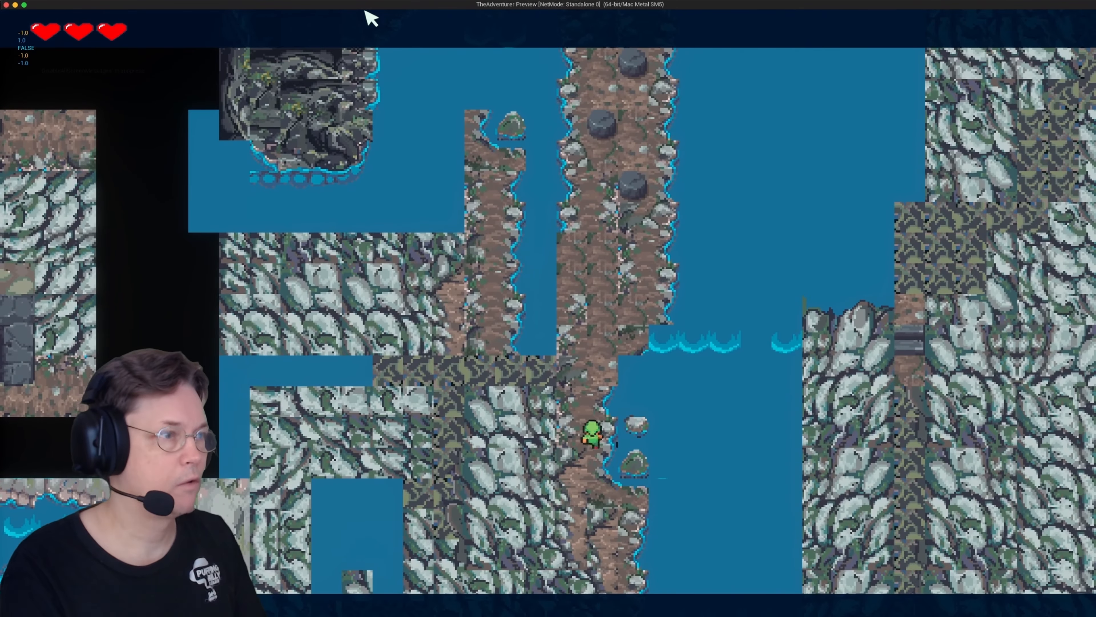
{"action": "key", "text": "w"}
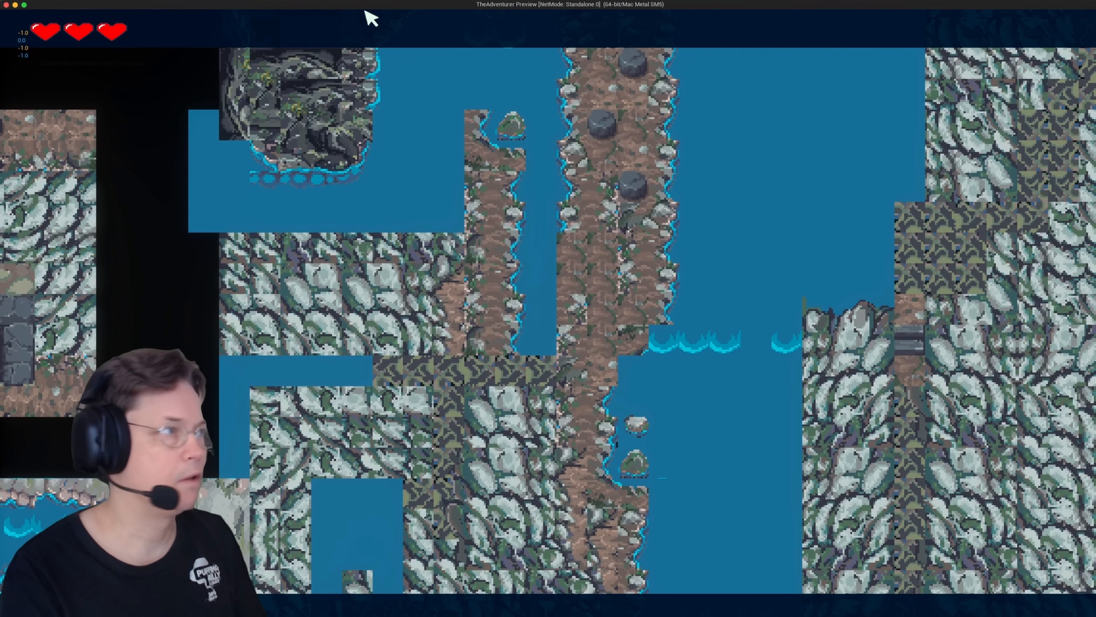
Walk the character back south along the path through the previous rooms to check the reverse camera transitions
{"action": "key", "text": "d"}
{"action": "key", "text": "s"}
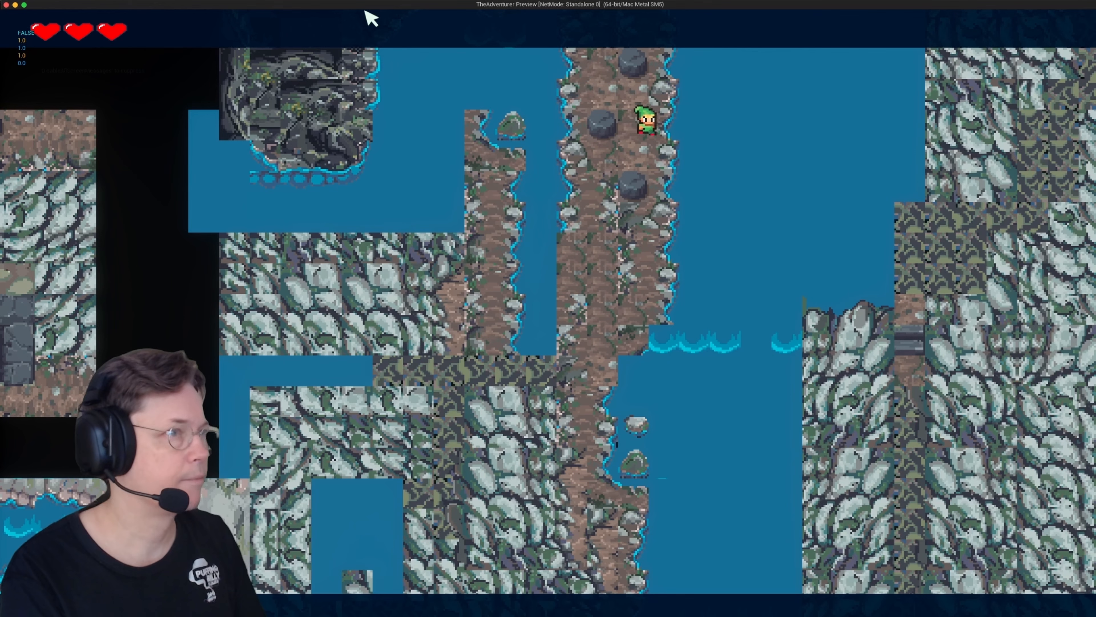
{"action": "key", "text": "s"}
{"action": "key", "text": "a"}
{"action": "key", "text": "s"}
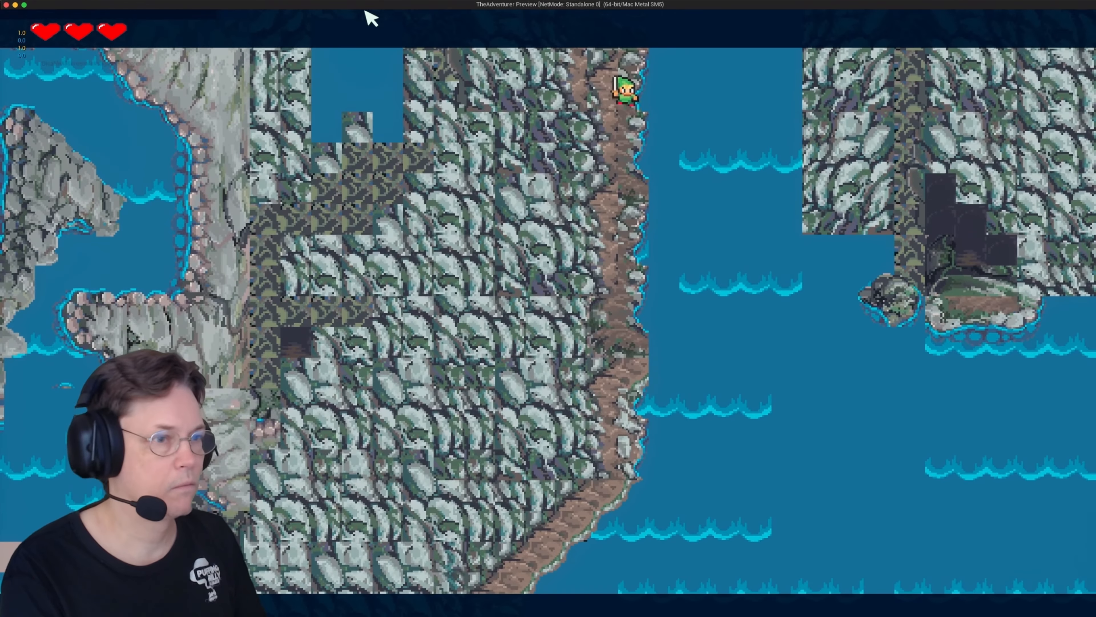
{"action": "key", "text": "s"}
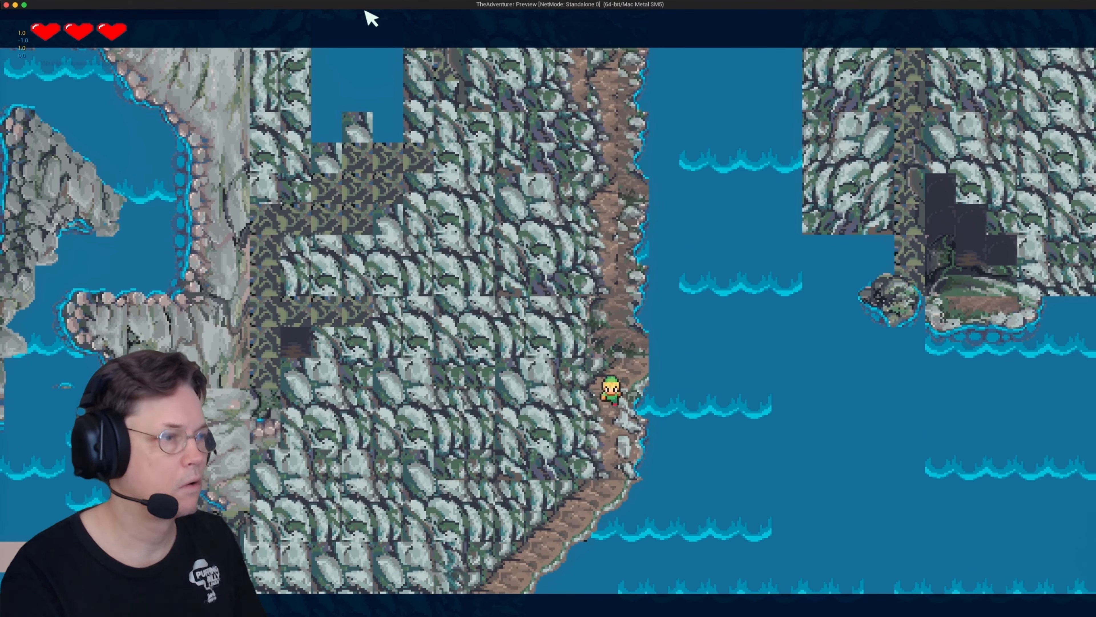
{"action": "key", "text": "a+s"}
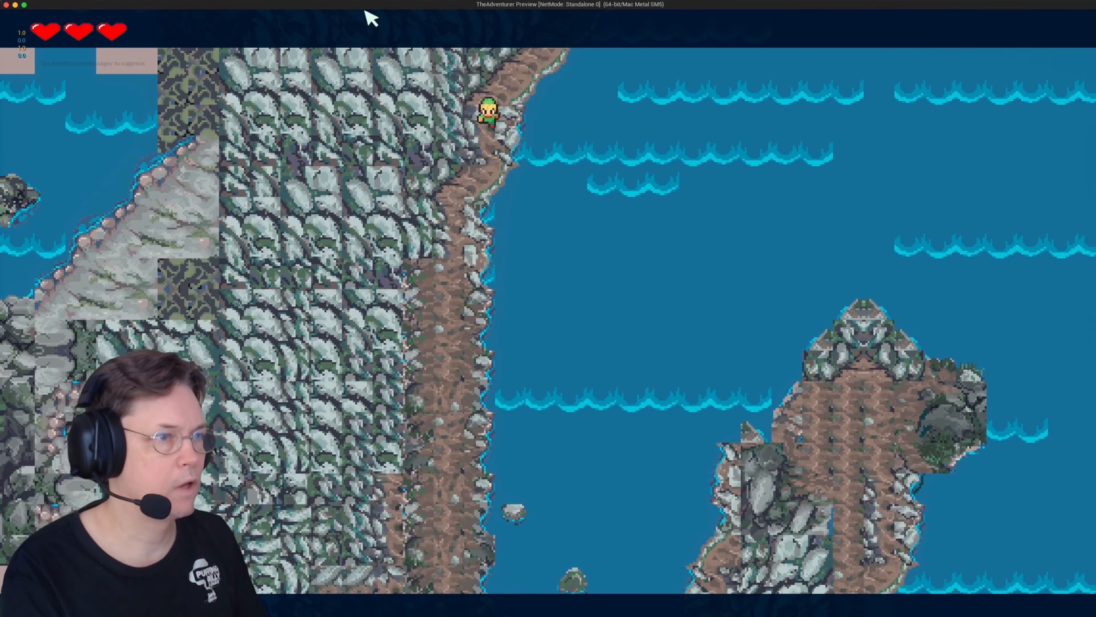
Walk the character west along the rocky shore and over the island path in the waterfall room to check the camera transition
{"action": "key", "text": "a+s"}
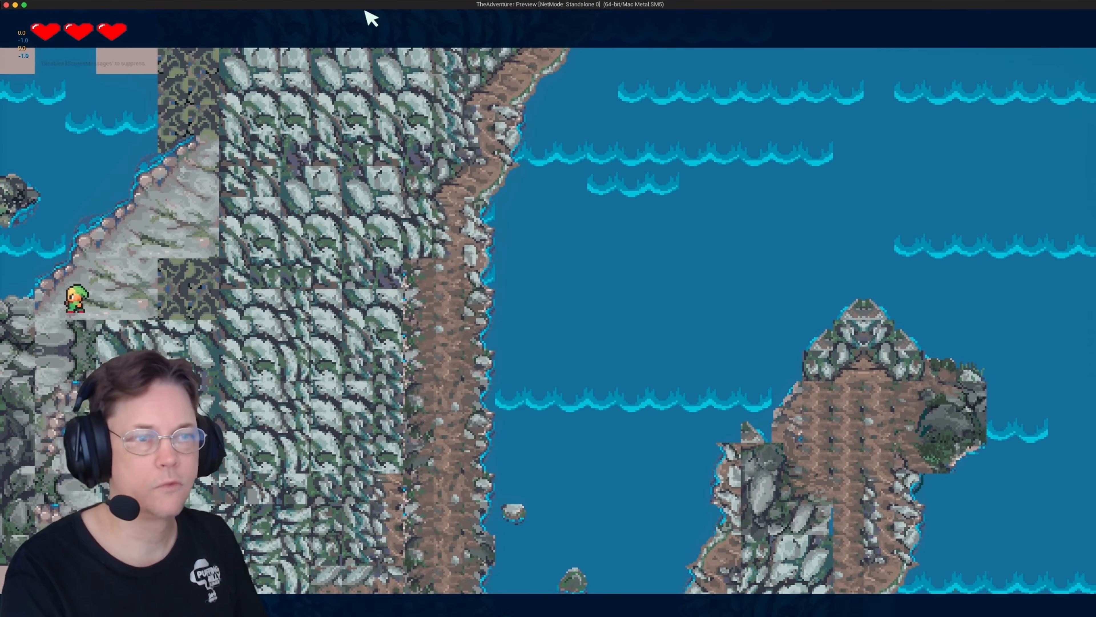
{"action": "key", "text": "a"}
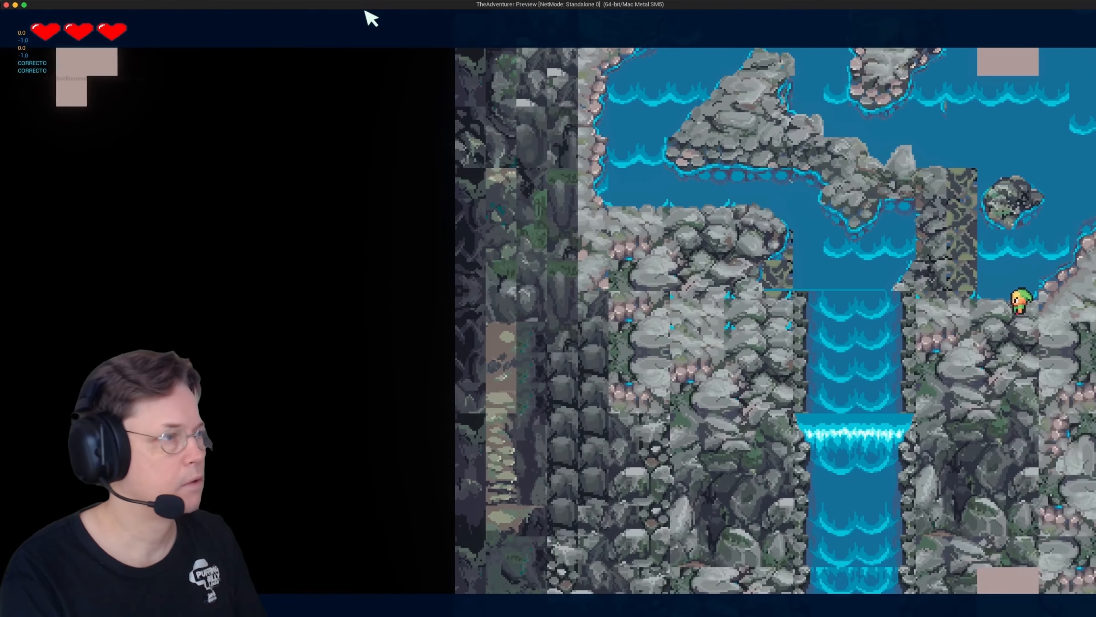
{"action": "key", "text": "a"}
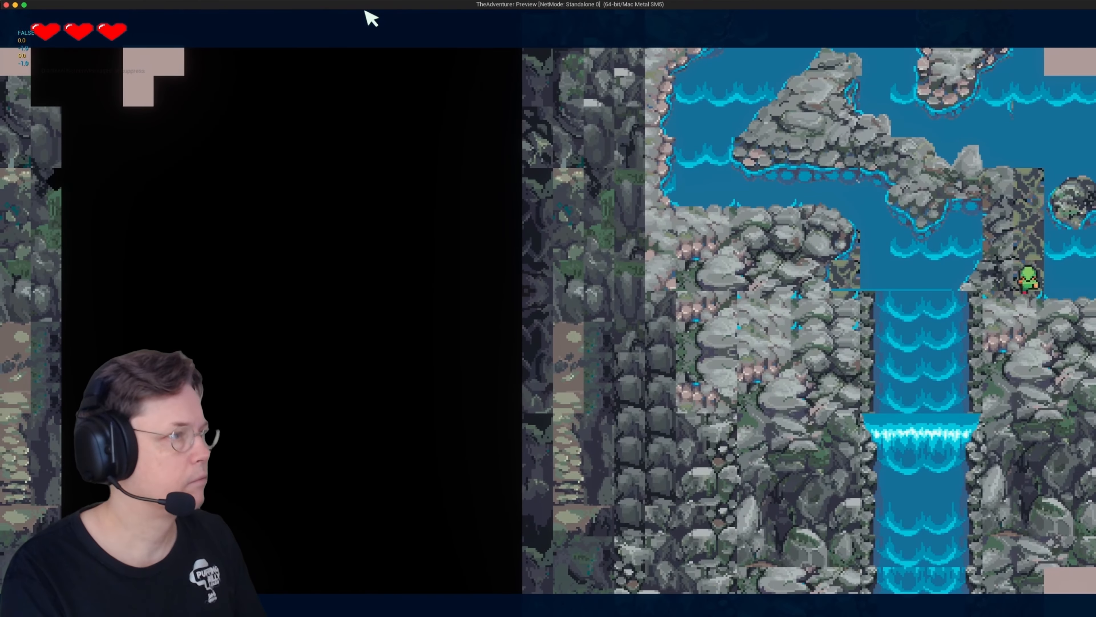
{"action": "key", "text": "w"}
{"action": "key", "text": "a"}
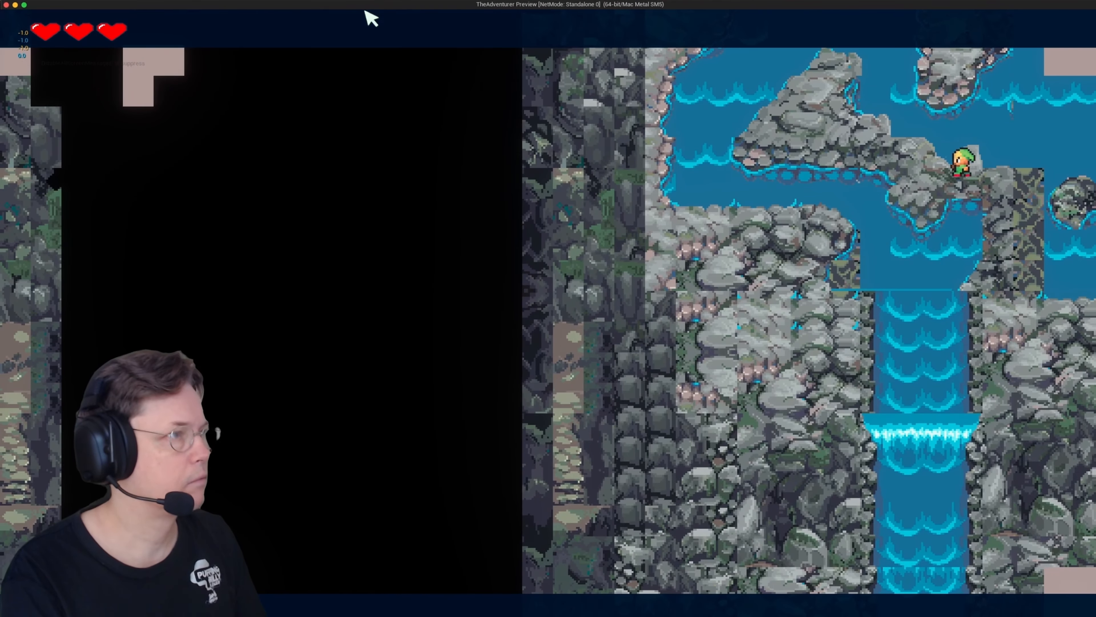
{"action": "key", "text": "a"}
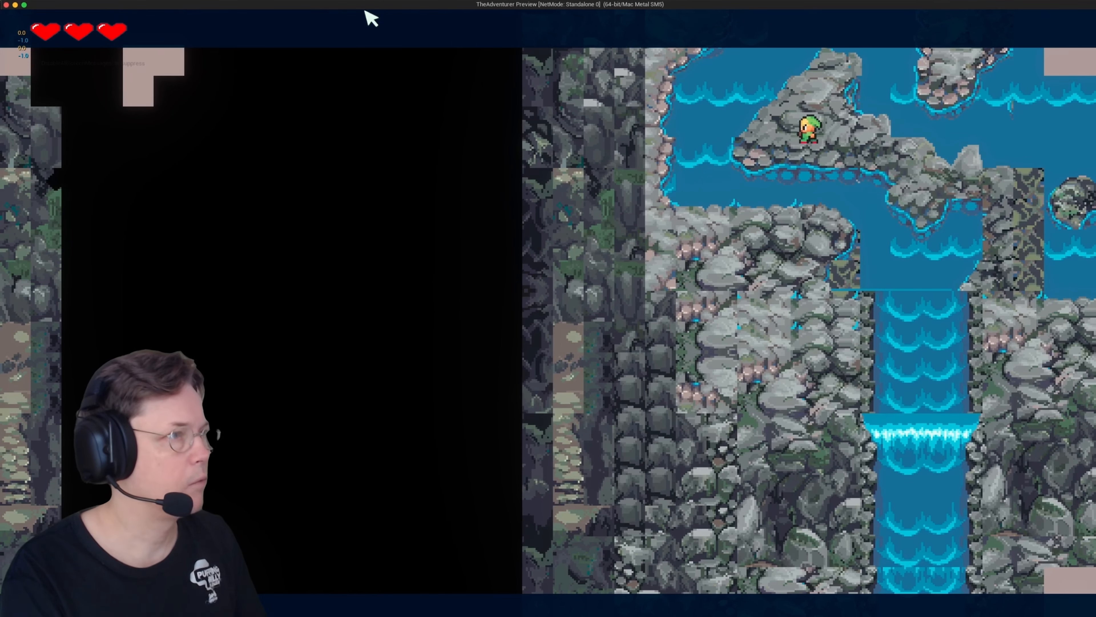
{"action": "key", "text": "a"}
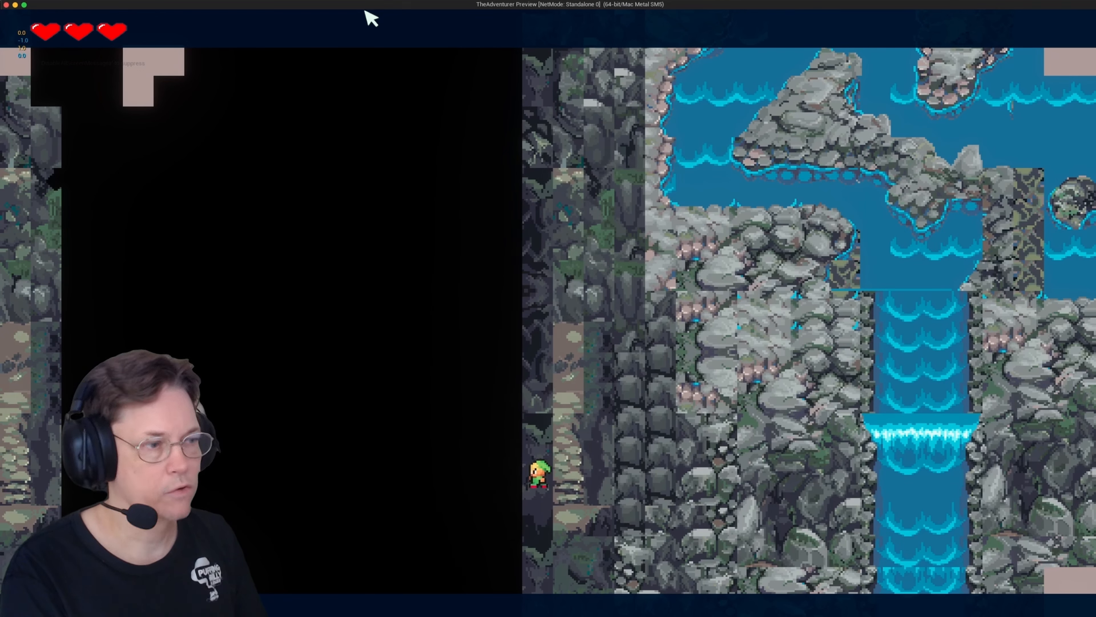
Walk the character west across the black gap and onto the mossy stone path in the next room
{"action": "key", "text": "a"}
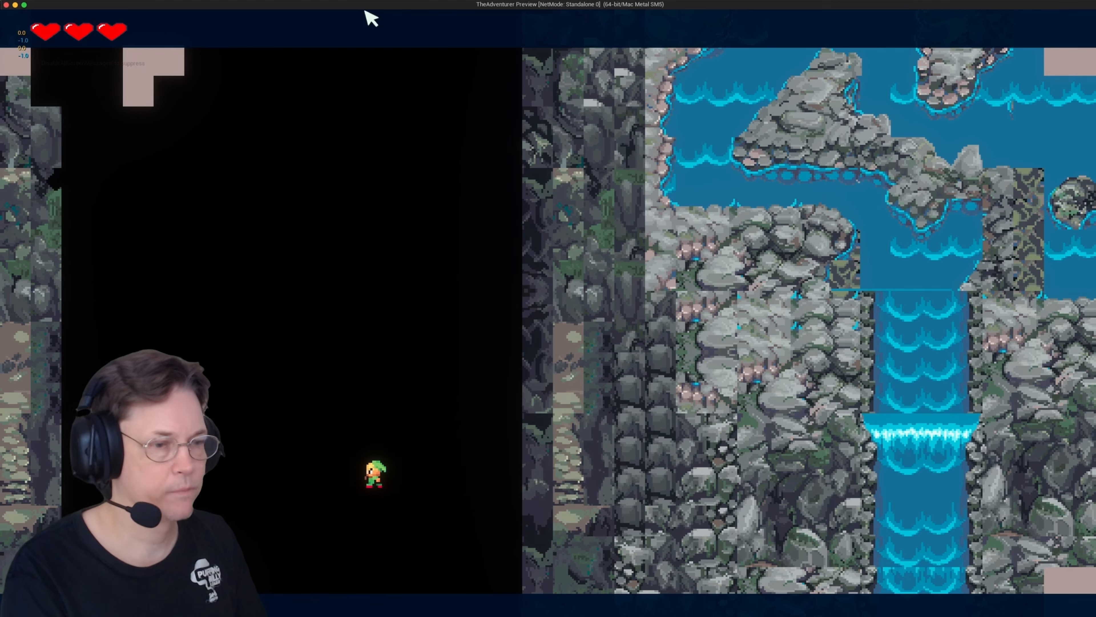
{"action": "key", "text": "a"}
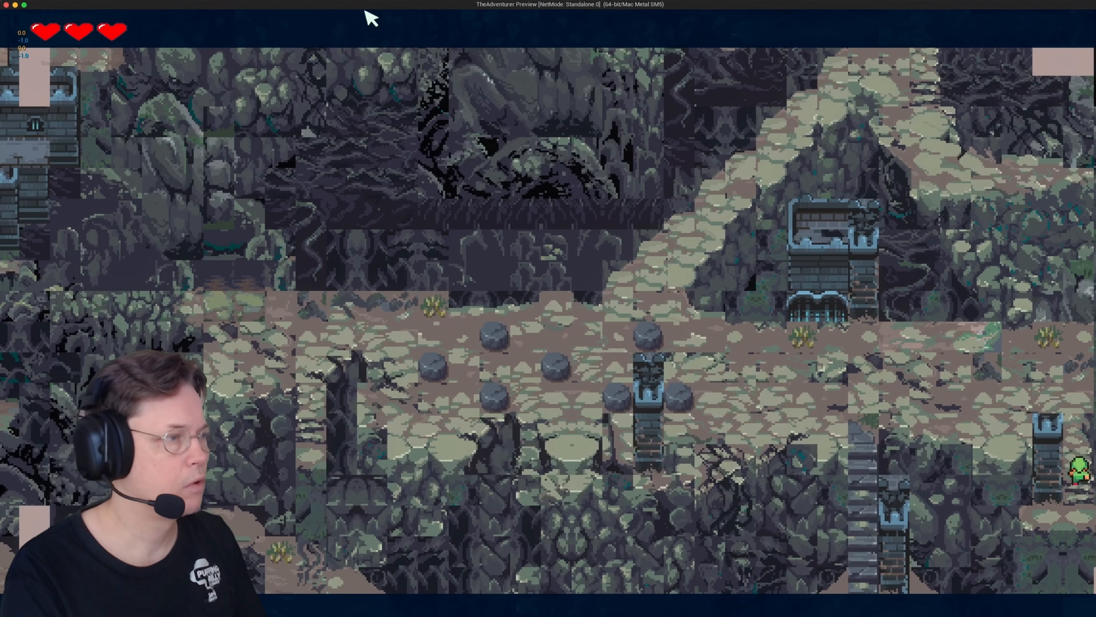
{"action": "key", "text": "a"}
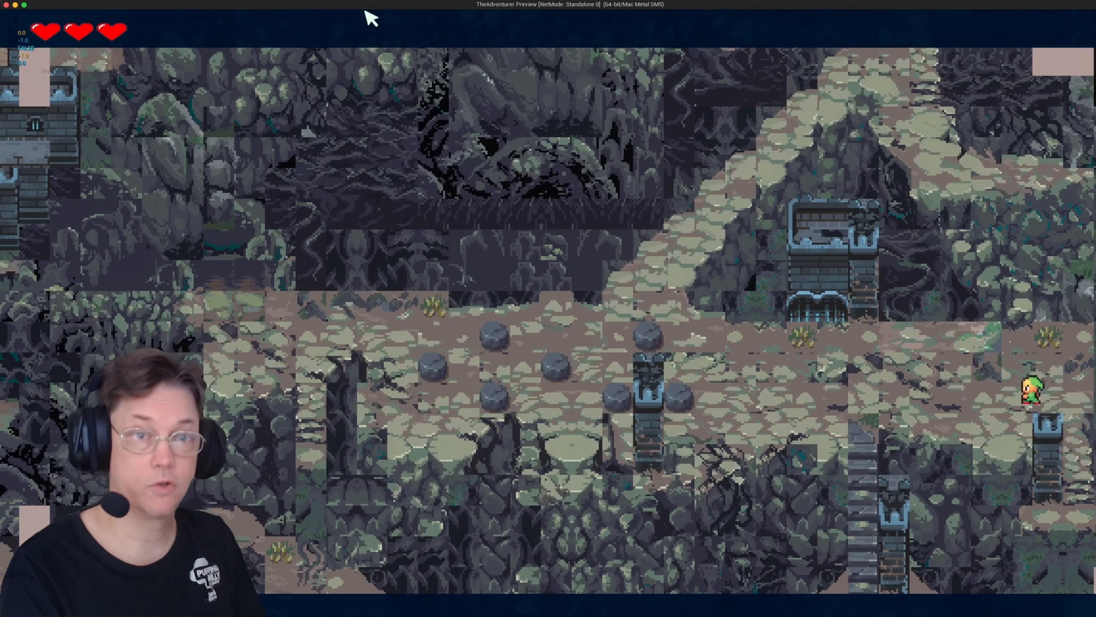
{"action": "key", "text": "a"}
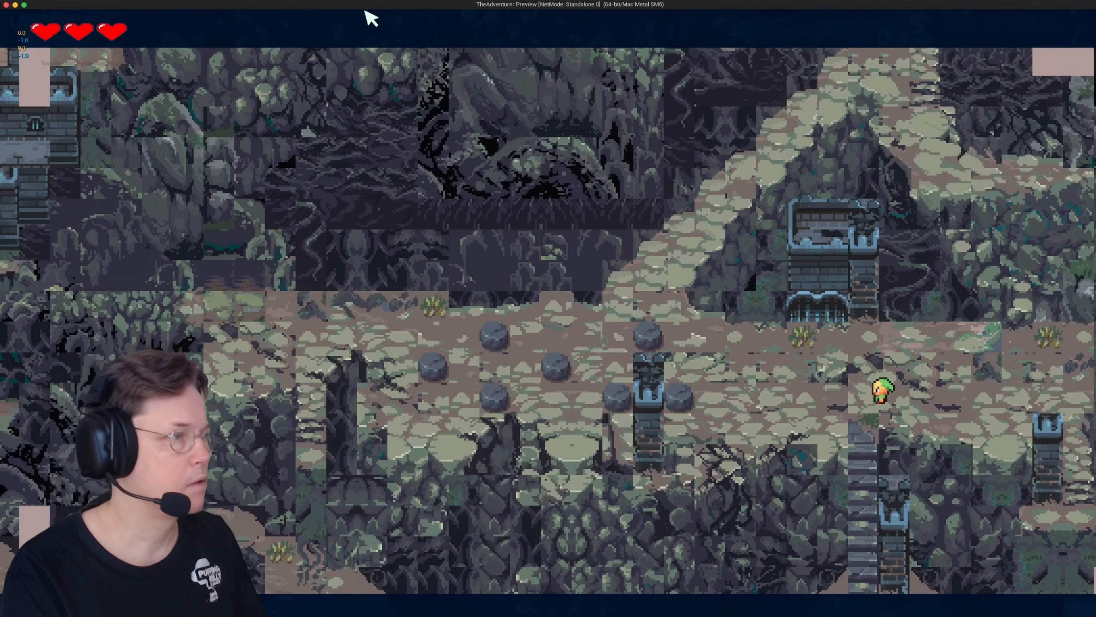
Walk the character south down the stone stairs and past the pond into the room below to check the downward camera transitions
{"action": "key", "text": "s"}
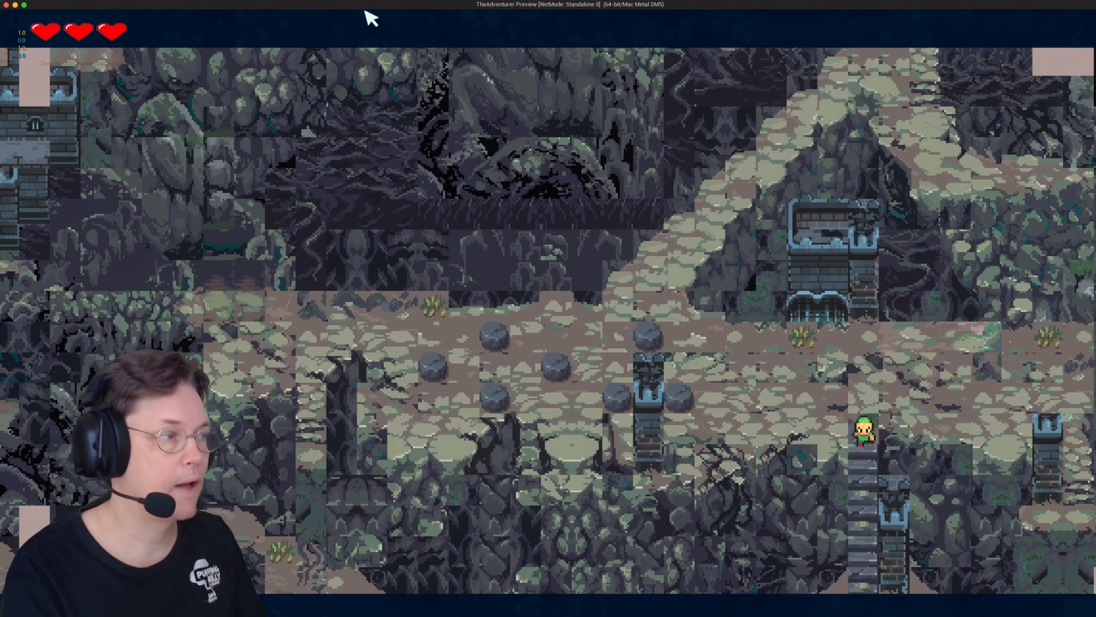
{"action": "key", "text": "s"}
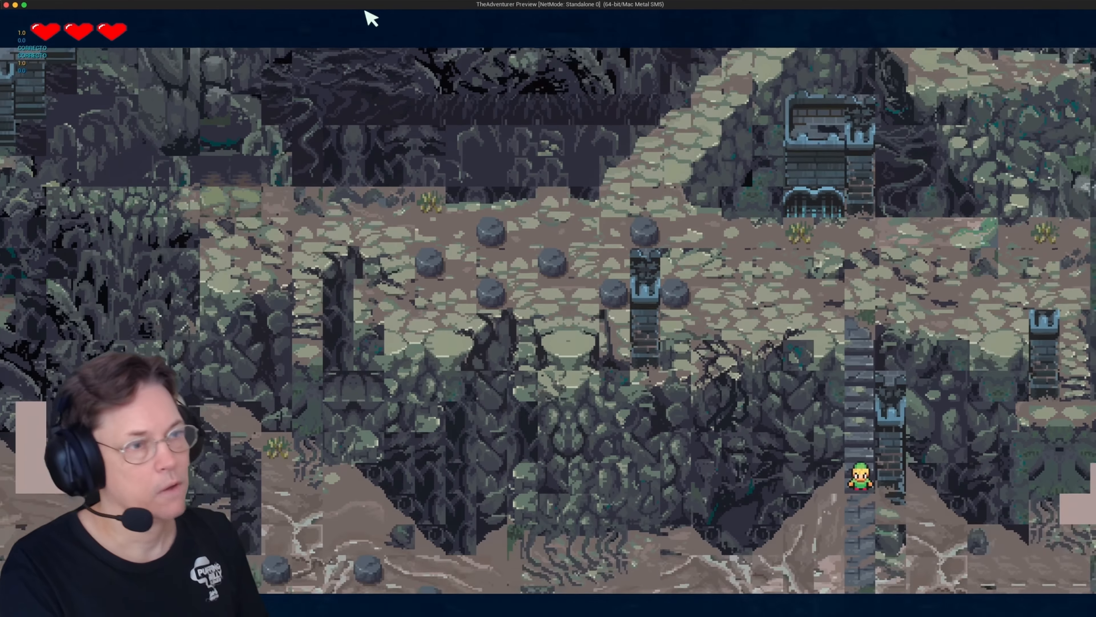
{"action": "key", "text": "s"}
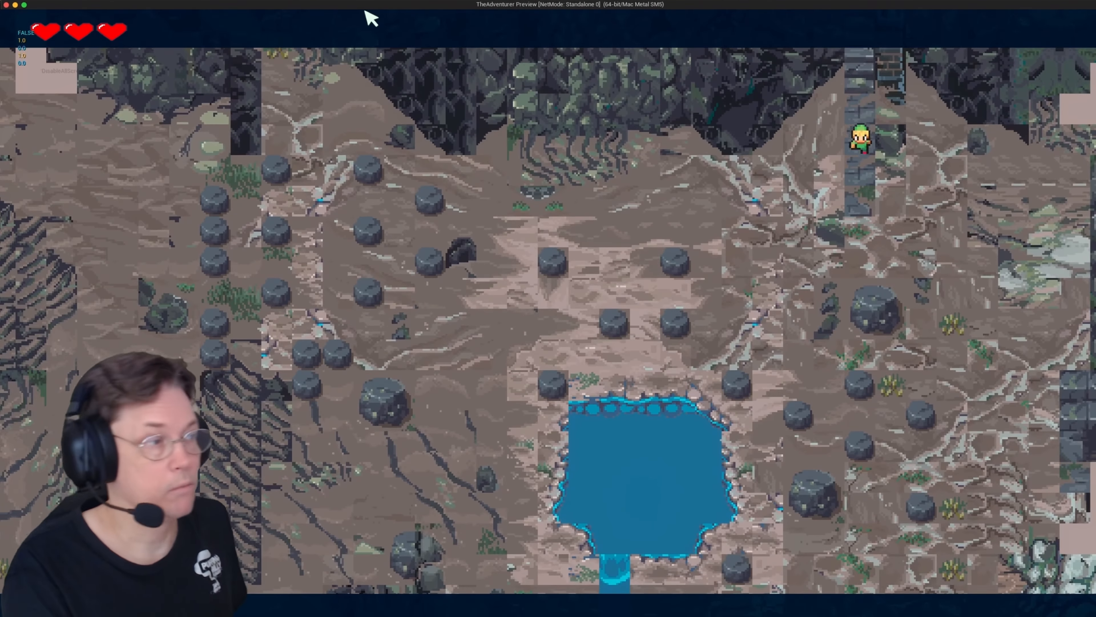
{"action": "key", "text": "s"}
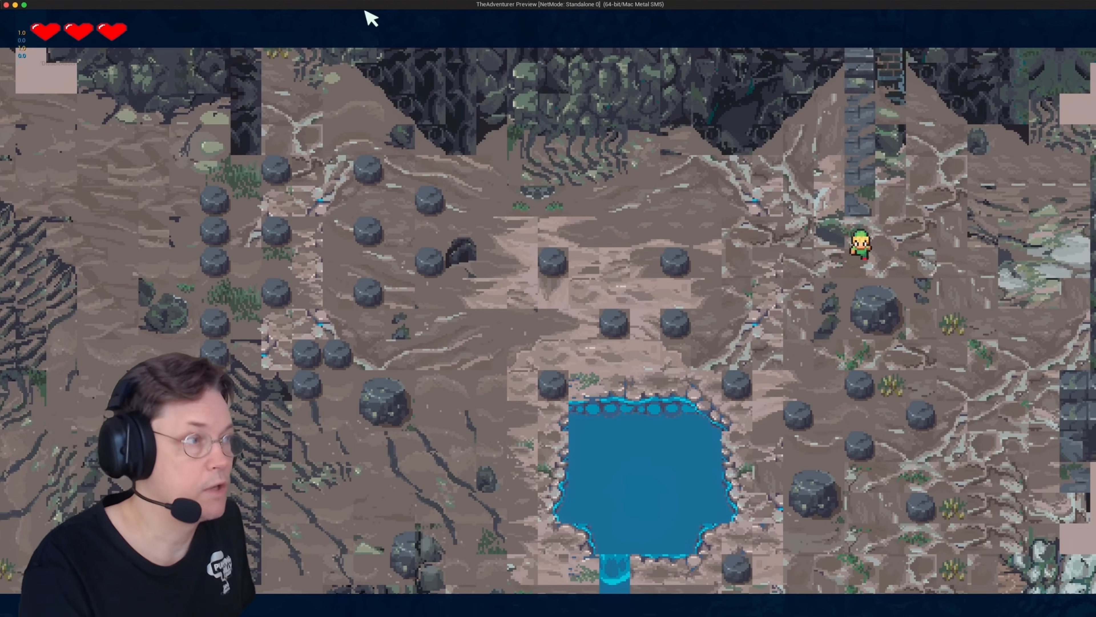
{"action": "key", "text": "s"}
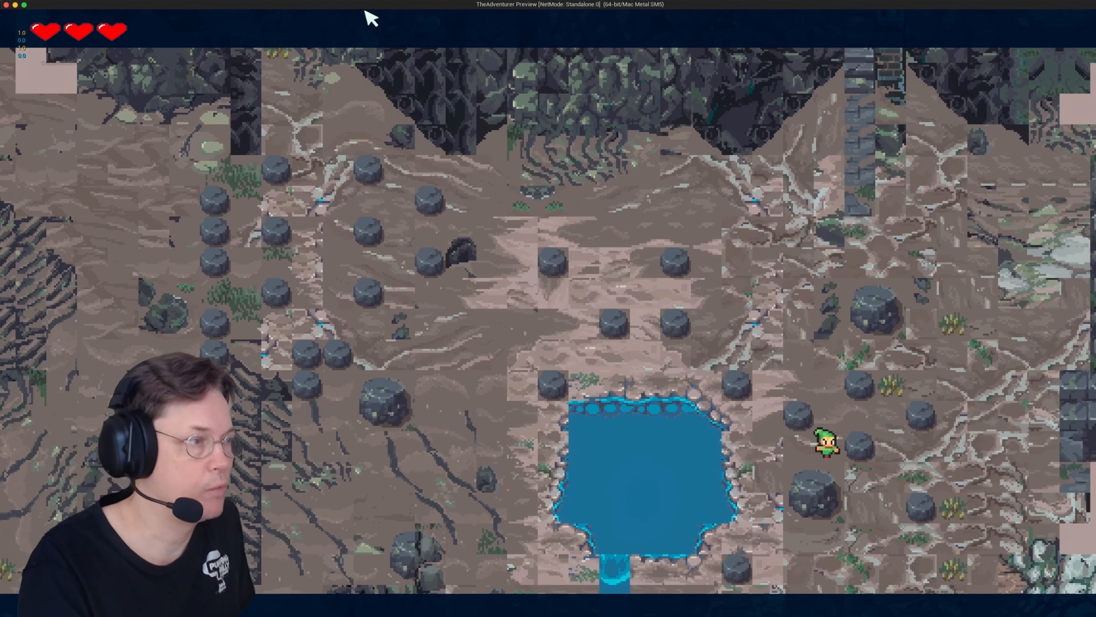
{"action": "key", "text": "s"}
{"action": "key", "text": "d"}
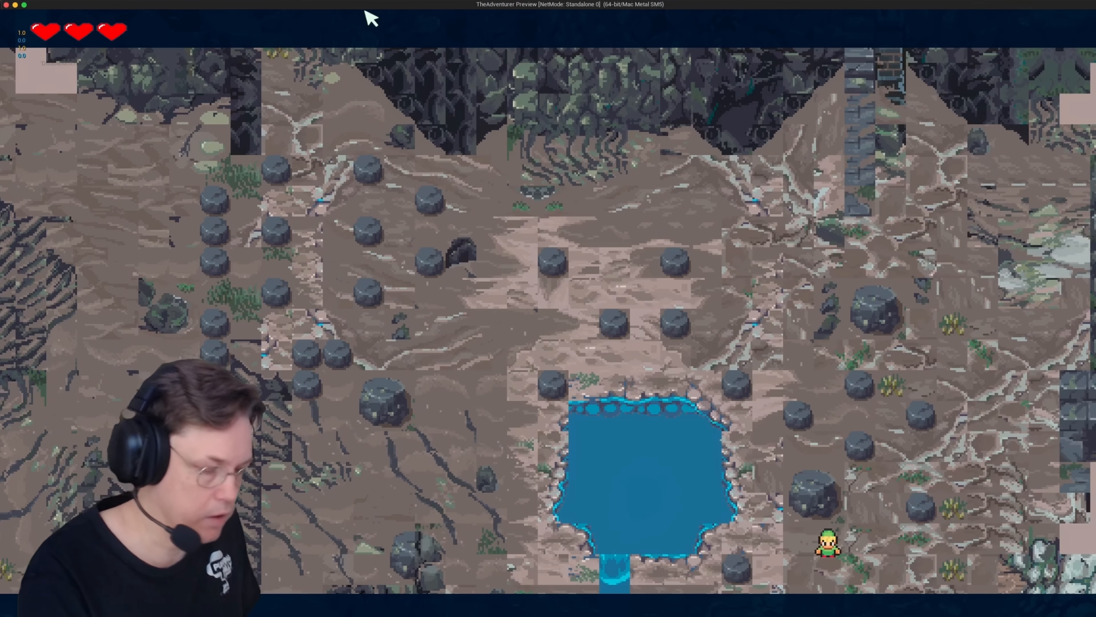
{"action": "key", "text": "s"}
{"action": "key", "text": "s"}
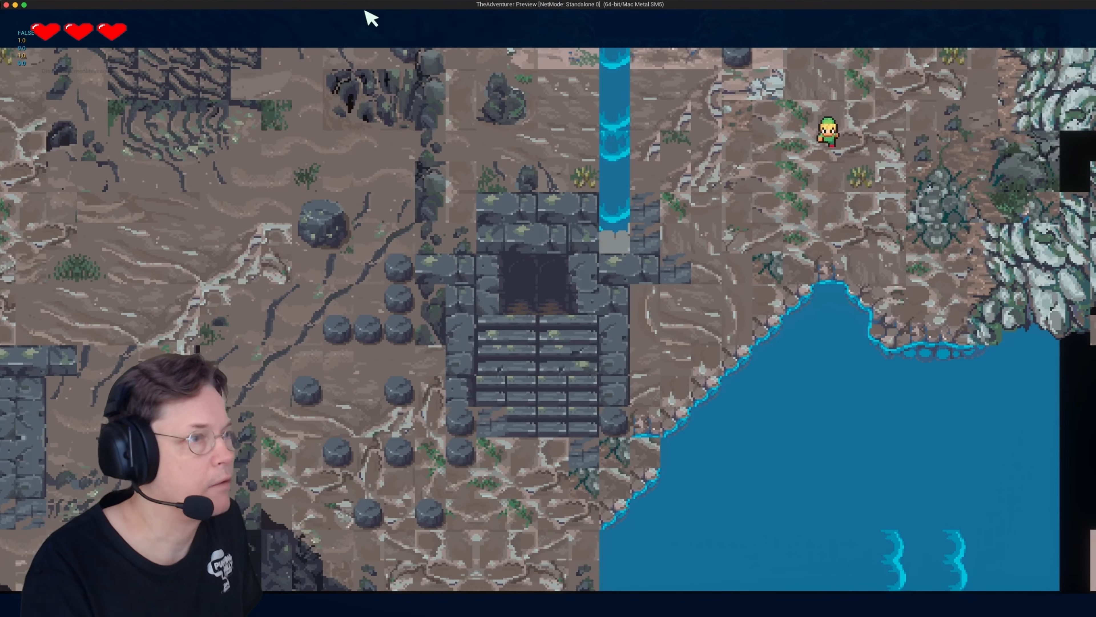
Walk the character around the lake shore to the stone stairway and into its dark doorway
{"action": "key", "text": "s"}
{"action": "key", "text": "a"}
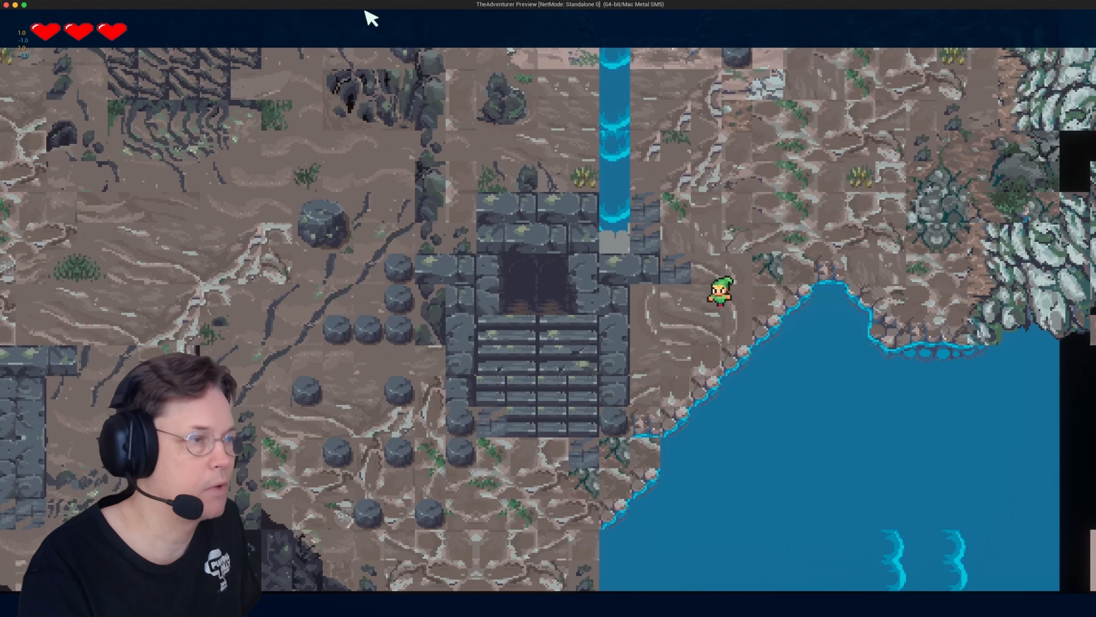
{"action": "key", "text": "s"}
{"action": "key", "text": "a"}
{"action": "key", "text": "s"}
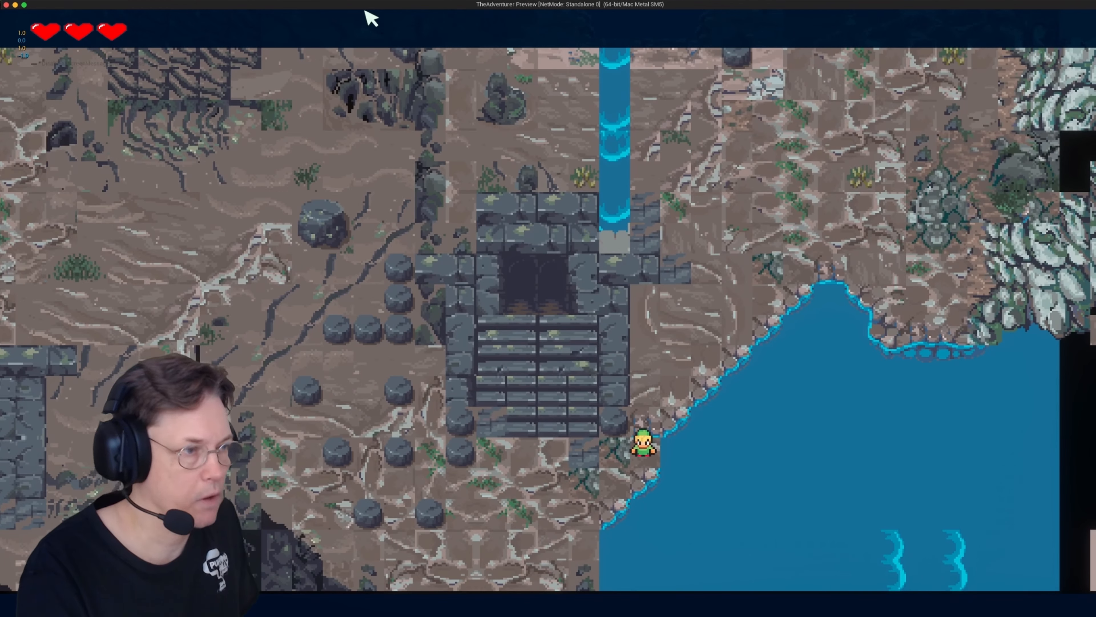
{"action": "key", "text": "a"}
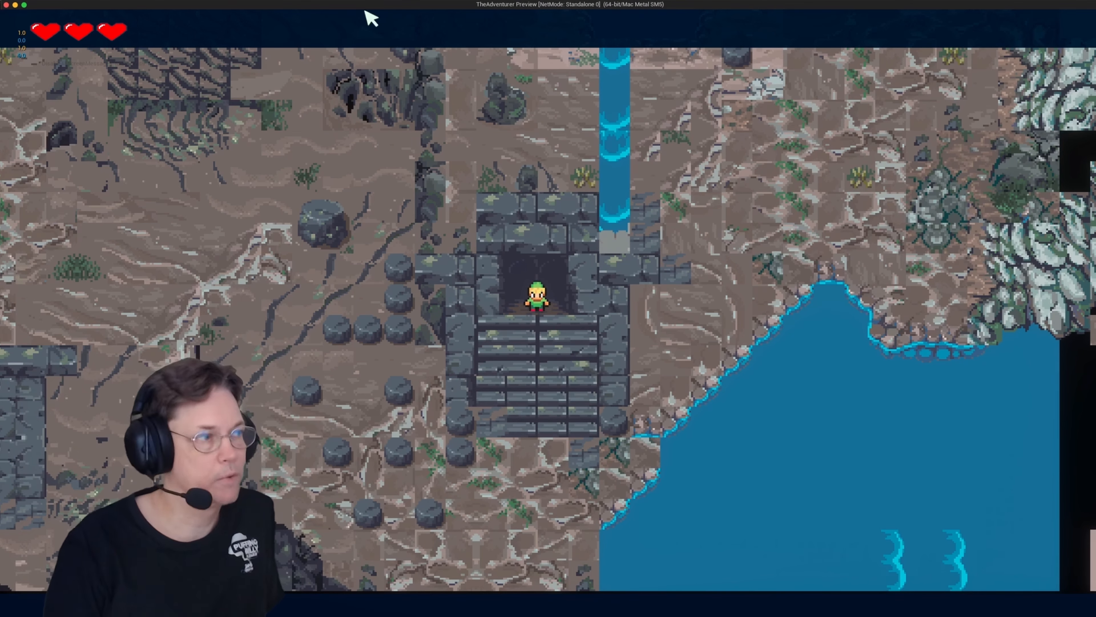
{"action": "key", "text": "w"}
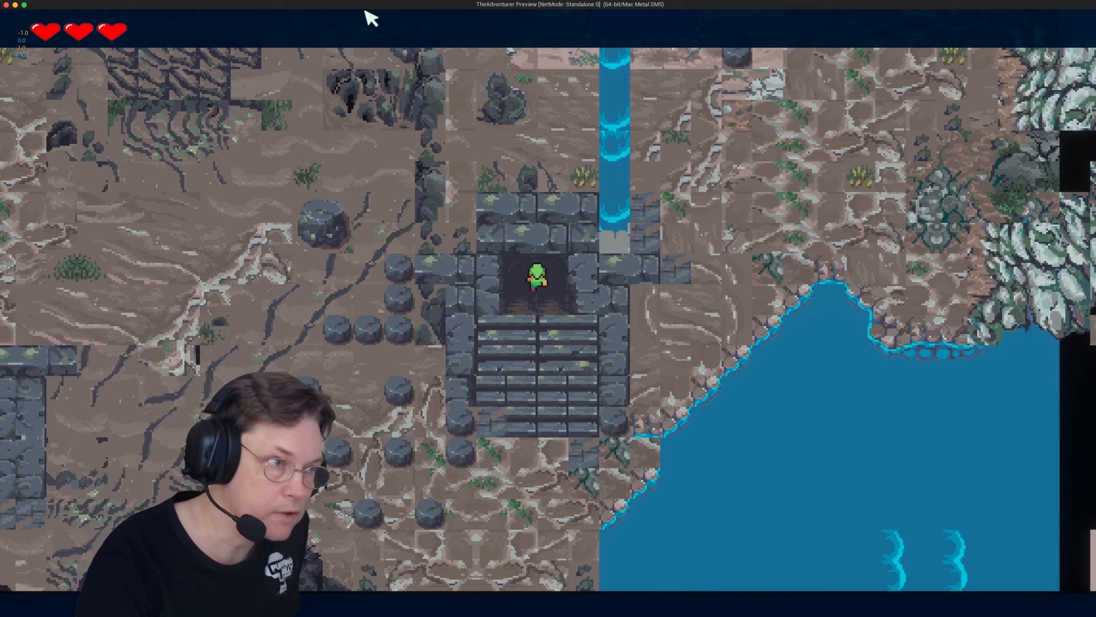
End the play-test and examine the whole world map around the selected BP_CameraTrack_V3 actor from farther away
{"action": "key", "text": "Escape"}
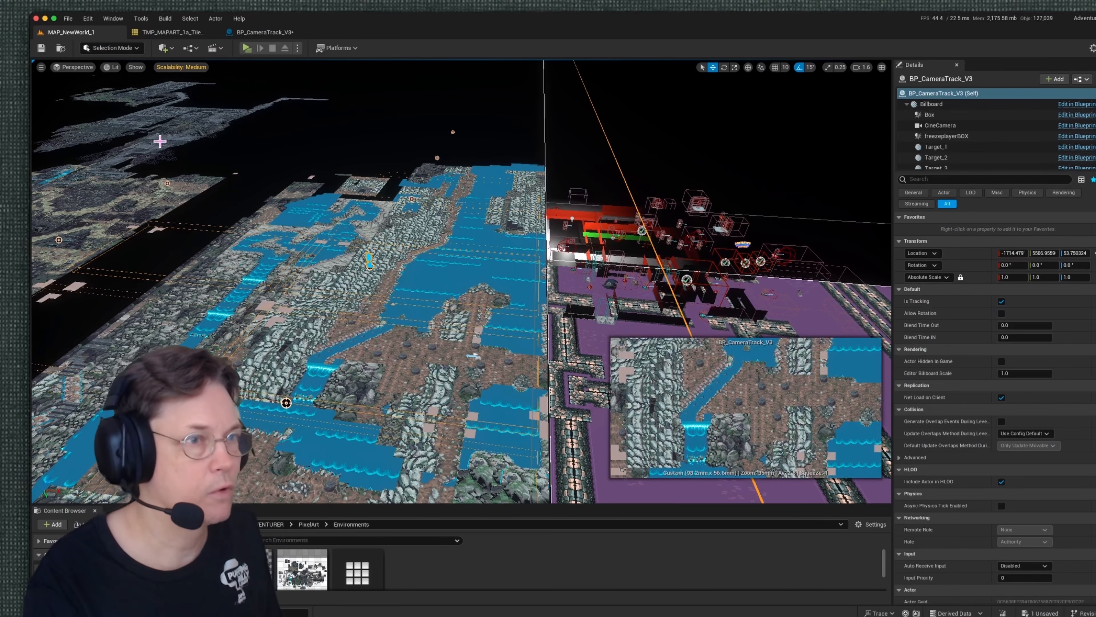
{"action": "scroll", "coordinate": [160, 142], "scroll_direction": "down", "scroll_amount": 5}
{"action": "right_click_drag", "start_coordinate": [160, 143], "coordinate": [151, 78]}
{"action": "key", "text": "s"}
{"action": "scroll", "coordinate": [158, 134], "scroll_direction": "down", "scroll_amount": 3}
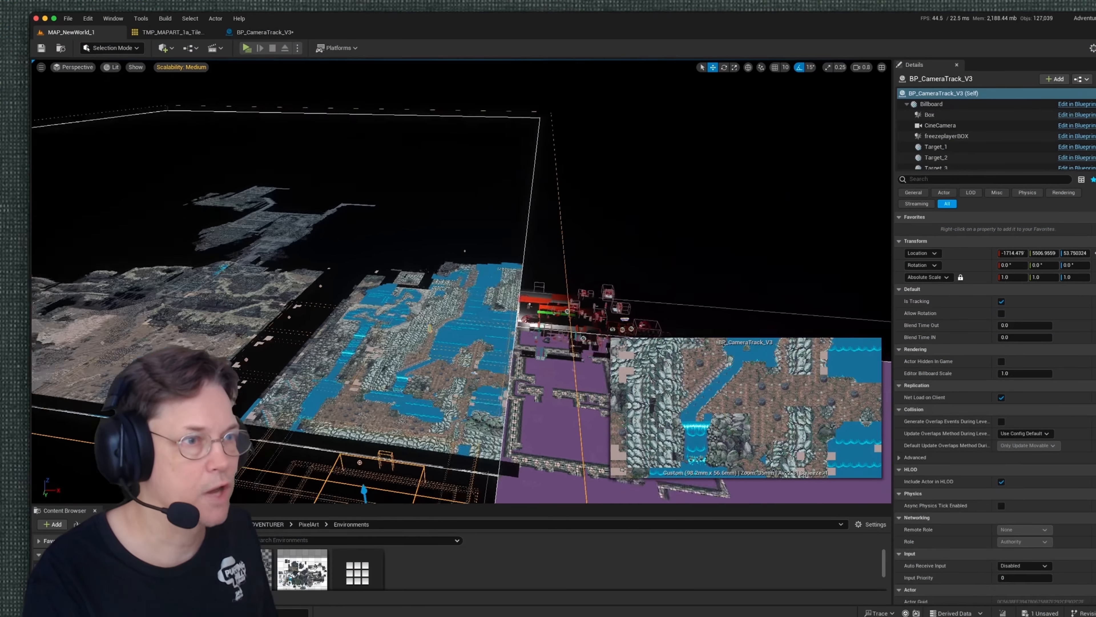
{"action": "key", "text": "s"}
{"action": "mouse_move", "coordinate": [461, 391]}
{"action": "right_mouse_down"}
{"action": "mouse_move", "coordinate": [444, 360]}
{"action": "mouse_move", "coordinate": [453, 375]}
{"action": "right_mouse_up"}
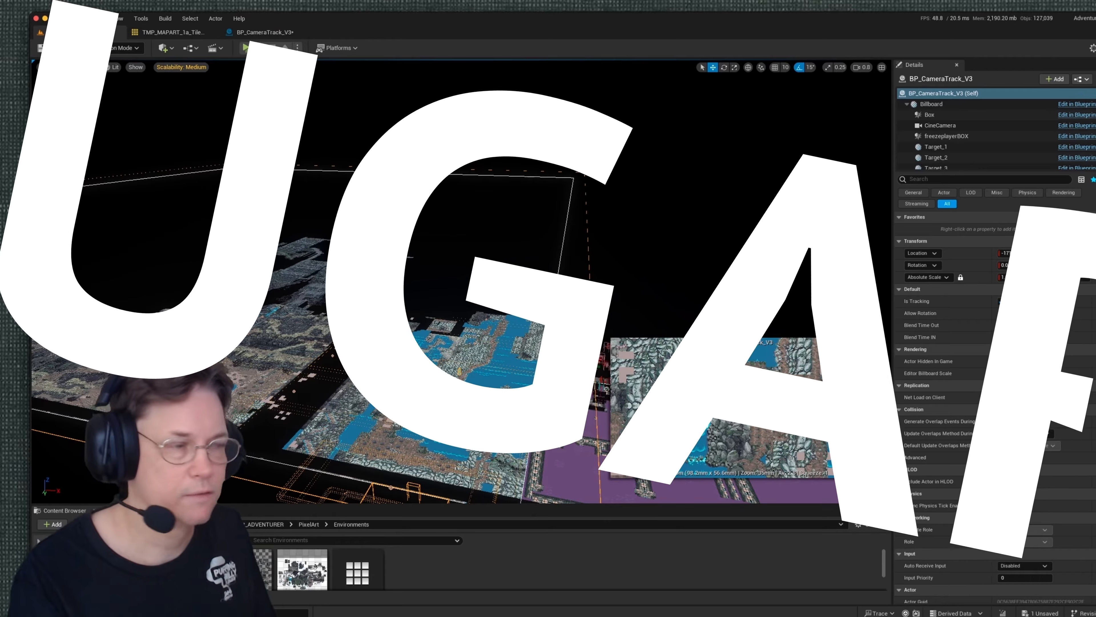
{"action": "right_click_drag", "start_coordinate": [256, 143], "coordinate": [267, 142]}
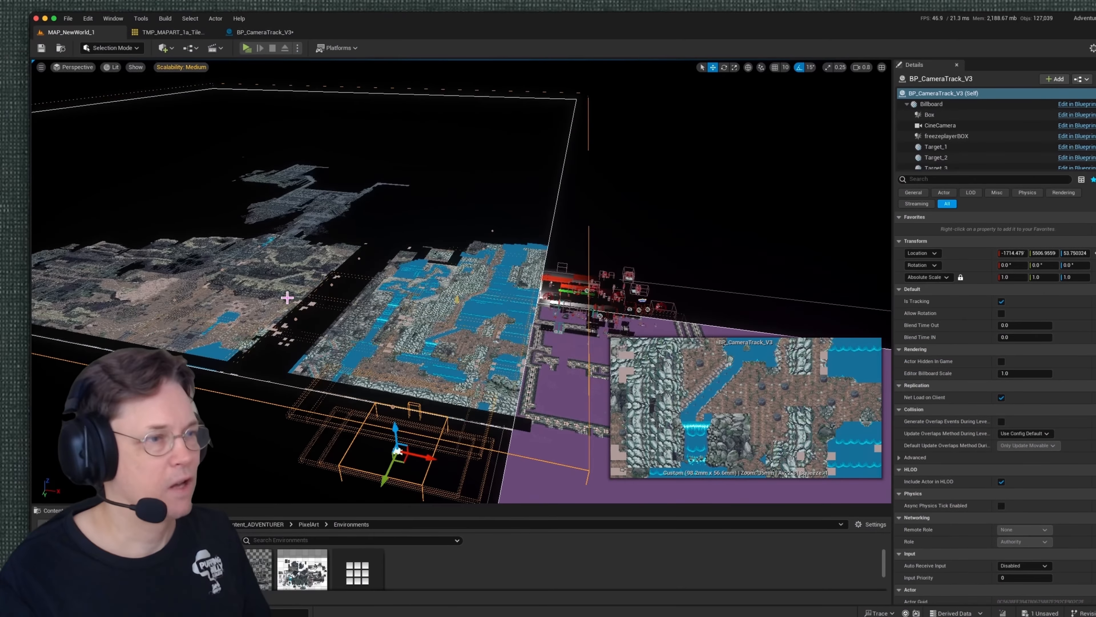
{"action": "right_click_drag", "start_coordinate": [288, 298], "coordinate": [287, 295]}
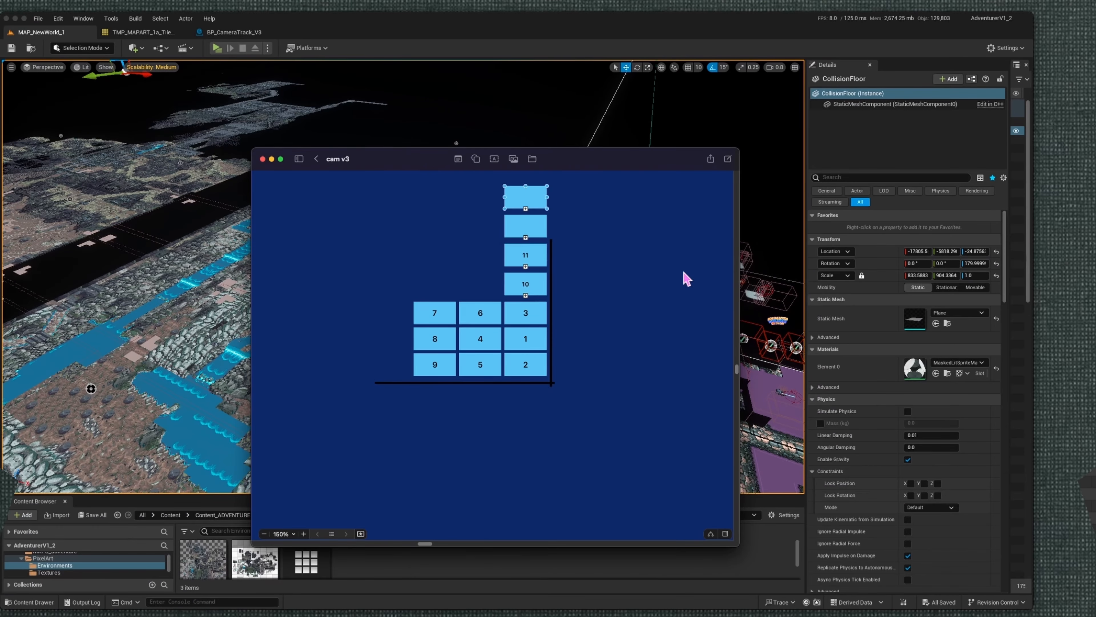
On the cam v3 board, duplicate blank room rectangles upward to extend the column above room 11 by six rooms
{"action": "scroll", "coordinate": [684, 272], "scroll_direction": "up", "scroll_amount": 4}
{"action": "left_click_drag", "start_coordinate": [531, 282], "coordinate": [531, 252], "text": "alt"}
{"action": "left_click_drag", "start_coordinate": [530, 252], "coordinate": [532, 225], "text": "alt"}
{"action": "left_click_drag", "start_coordinate": [531, 224], "coordinate": [532, 197], "text": "alt"}
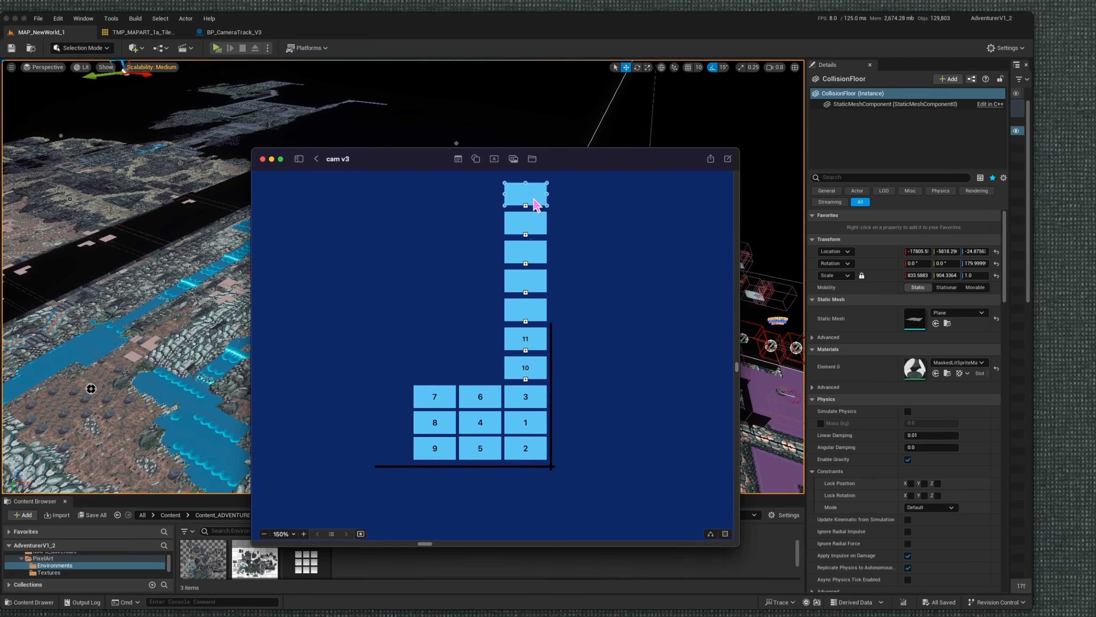
{"action": "scroll", "coordinate": [593, 322], "scroll_direction": "up", "scroll_amount": 7}
{"action": "left_click_drag", "start_coordinate": [531, 341], "coordinate": [531, 313], "text": "alt"}
{"action": "left_click_drag", "start_coordinate": [530, 312], "coordinate": [531, 259], "text": "alt"}
{"action": "scroll", "coordinate": [594, 421], "scroll_direction": "down", "scroll_amount": 3}
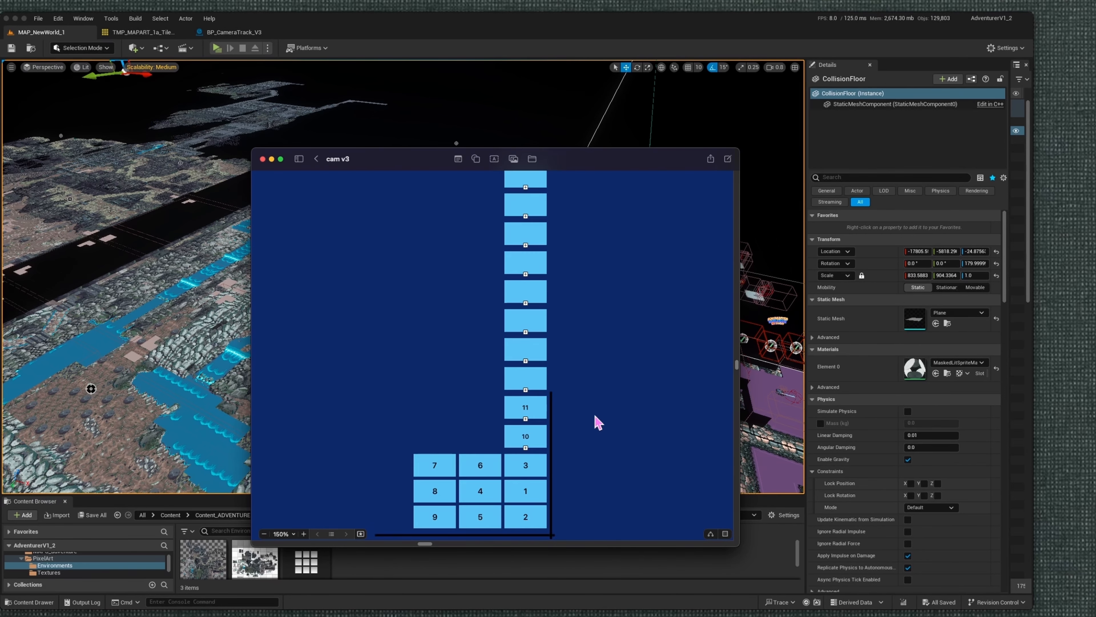
Add a yellow horizontal line across the room column and extend it far to the left
{"action": "key", "text": "super+v"}
{"action": "left_click_drag", "start_coordinate": [492, 431], "coordinate": [311, 277]}
{"action": "left_click_drag", "start_coordinate": [464, 276], "coordinate": [544, 314]}
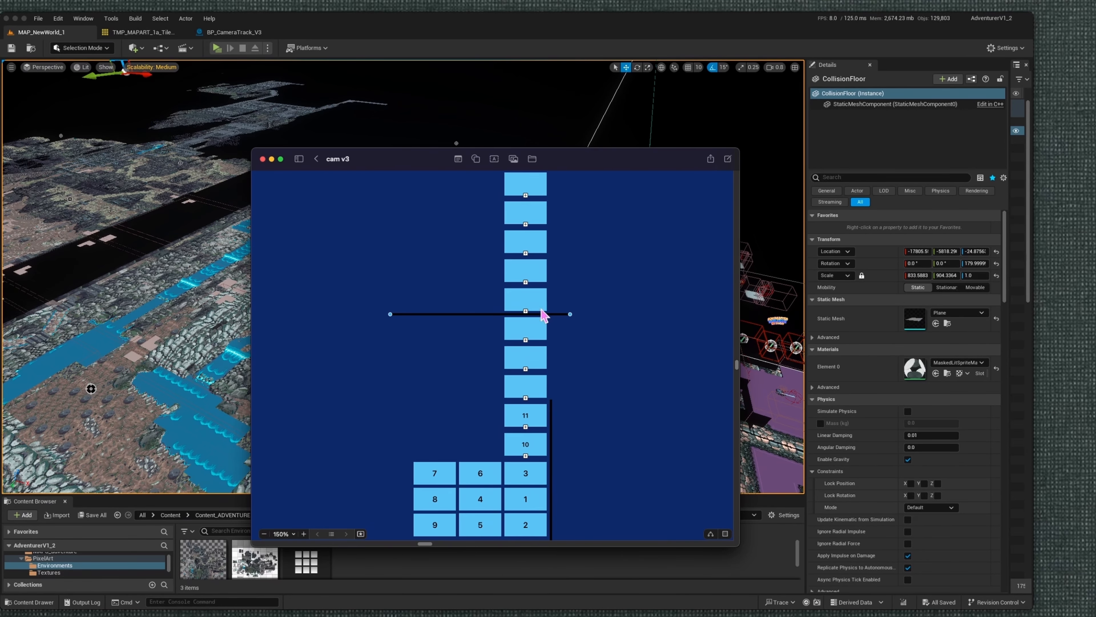
{"action": "left_click", "coordinate": [475, 327]}
{"action": "left_click", "coordinate": [466, 390]}
{"action": "scroll", "coordinate": [679, 474], "scroll_direction": "down", "scroll_amount": 1}
{"action": "left_click", "coordinate": [266, 534]}
{"action": "left_click", "coordinate": [265, 534]}
{"action": "left_click", "coordinate": [265, 534]}
{"action": "left_click_drag", "start_coordinate": [467, 344], "coordinate": [266, 344]}
{"action": "left_click", "coordinate": [467, 406]}
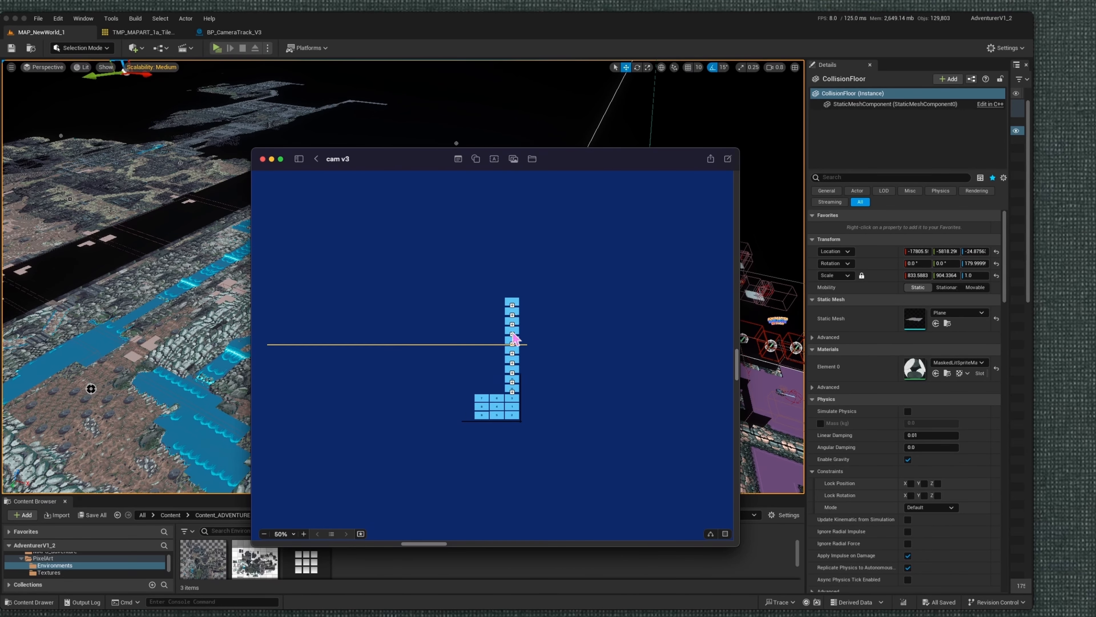
Duplicate room rectangles leftward from the column along the yellow line to build a long horizontal row of rooms
{"action": "mouse_move", "coordinate": [515, 357]}
{"action": "left_mouse_down", "text": "alt"}
{"action": "mouse_move", "coordinate": [468, 382]}
{"action": "mouse_move", "coordinate": [497, 349]}
{"action": "left_mouse_up", "text": "alt"}
{"action": "left_click_drag", "start_coordinate": [491, 348], "coordinate": [460, 350], "text": "alt"}
{"action": "left_click_drag", "start_coordinate": [460, 350], "coordinate": [426, 363], "text": "alt"}
{"action": "scroll", "coordinate": [433, 361], "scroll_direction": "up", "scroll_amount": 1}
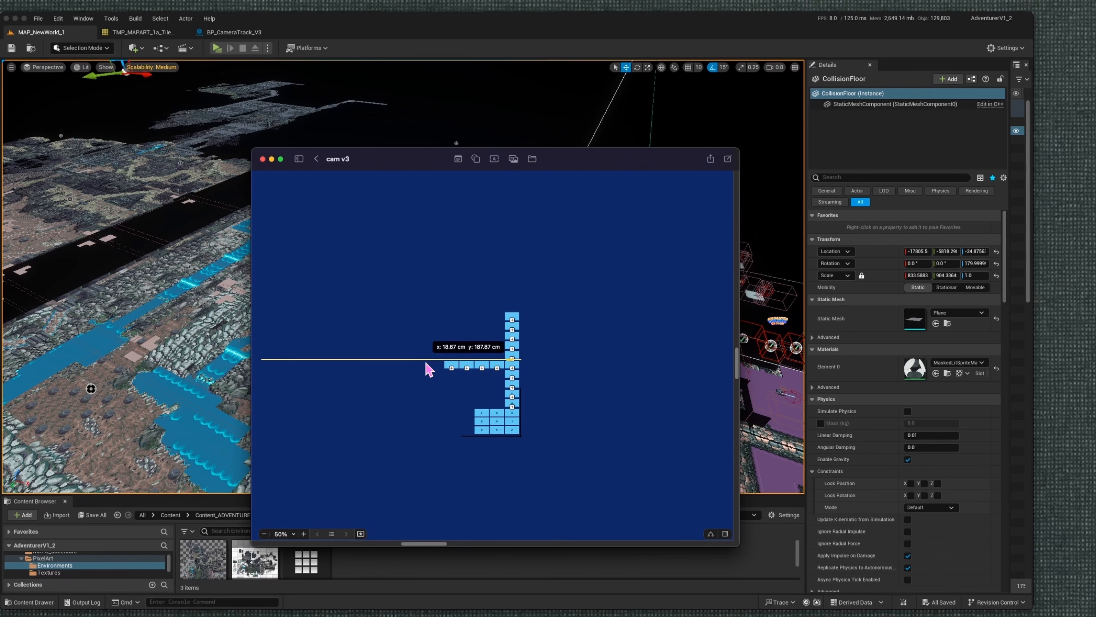
{"action": "key", "text": "super+0"}
{"action": "left_click_drag", "start_coordinate": [429, 544], "coordinate": [420, 545]}
{"action": "left_click_drag", "start_coordinate": [575, 390], "coordinate": [423, 391], "text": "alt"}
{"action": "left_click_drag", "start_coordinate": [542, 390], "coordinate": [389, 391], "text": "alt"}
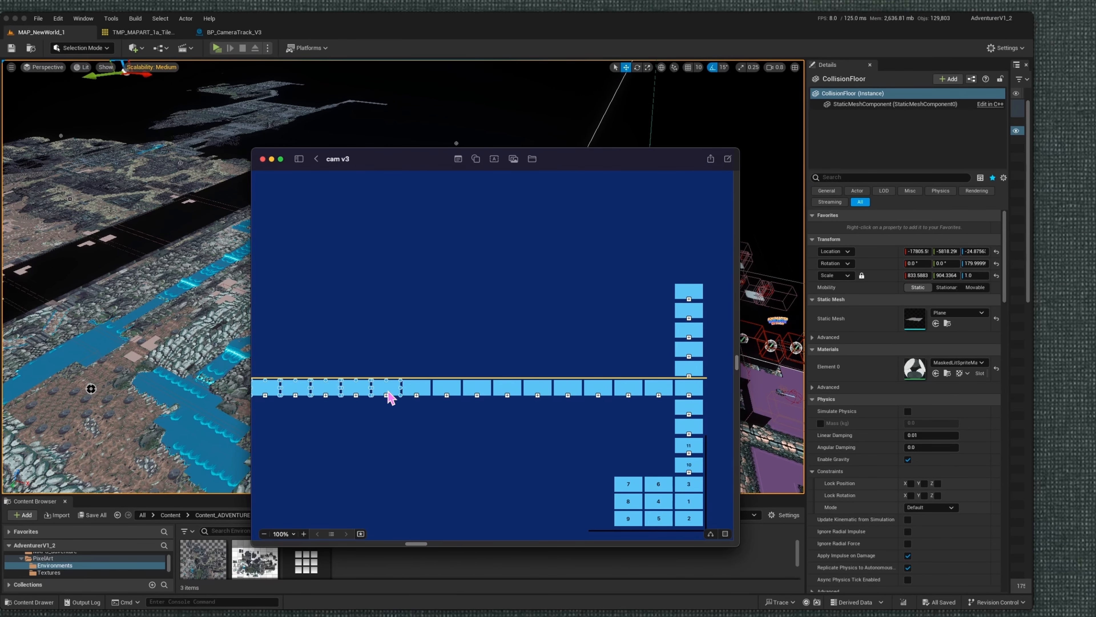
Widen the board window and add a yellow line below the numbered rooms and a vertical one near the row's left end
{"action": "left_click_drag", "start_coordinate": [739, 475], "coordinate": [895, 475]}
{"action": "left_click_drag", "start_coordinate": [463, 542], "coordinate": [458, 542]}
{"action": "left_click", "coordinate": [415, 359]}
{"action": "left_click_drag", "start_coordinate": [418, 390], "coordinate": [408, 525], "text": "alt"}
{"action": "left_click", "coordinate": [364, 376]}
{"action": "key", "text": "super+d"}
{"action": "key", "text": "super+v"}
{"action": "left_click_drag", "start_coordinate": [359, 397], "coordinate": [338, 524]}
Duplicate the vertical line at the grid's right edge and fit the boundary lines together around the room area
{"action": "left_click_drag", "start_coordinate": [338, 447], "coordinate": [847, 438], "text": "alt"}
{"action": "left_click_drag", "start_coordinate": [846, 507], "coordinate": [846, 516]}
{"action": "left_click_drag", "start_coordinate": [893, 356], "coordinate": [893, 359]}
{"action": "left_click_drag", "start_coordinate": [325, 388], "coordinate": [359, 389]}
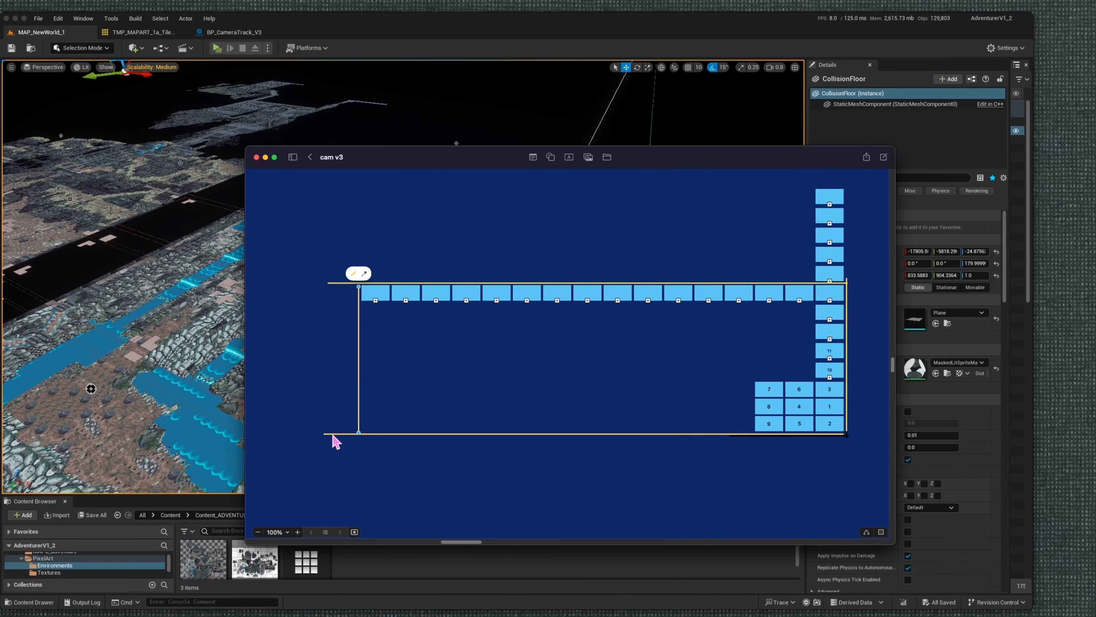
{"action": "left_click", "coordinate": [331, 433]}
{"action": "left_click_drag", "start_coordinate": [325, 434], "coordinate": [361, 434]}
{"action": "left_click", "coordinate": [329, 283]}
Copy the horizontal row of blank rooms and paste it as four rows below and two rows above the original
{"action": "left_click_drag", "start_coordinate": [327, 282], "coordinate": [799, 297]}
{"action": "key", "text": "super+c"}
{"action": "key", "text": "super+v"}
{"action": "left_click_drag", "start_coordinate": [395, 318], "coordinate": [382, 378]}
{"action": "key", "text": "super+v"}
{"action": "key", "text": "super+v"}
{"action": "key", "text": "super+v"}
{"action": "key", "text": "super+v"}
{"action": "left_click_drag", "start_coordinate": [390, 318], "coordinate": [375, 275]}
{"action": "key", "text": "super+v"}
{"action": "left_click_drag", "start_coordinate": [391, 318], "coordinate": [376, 260]}
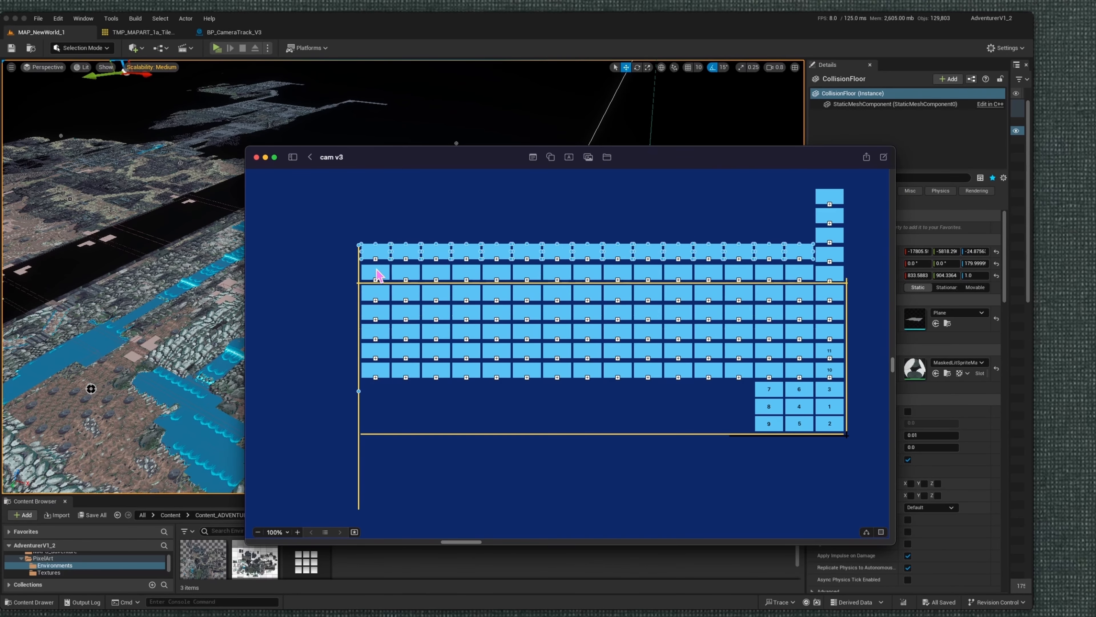
Paste three more rows of blank rooms above to fill the grid up to the top of the column
{"action": "key", "text": "super+v"}
{"action": "left_click_drag", "start_coordinate": [460, 314], "coordinate": [438, 233]}
{"action": "key", "text": "super+v"}
{"action": "left_click_drag", "start_coordinate": [544, 314], "coordinate": [525, 196]}
{"action": "key", "text": "super+v"}
{"action": "left_click_drag", "start_coordinate": [831, 197], "coordinate": [830, 196]}
Copy a shortened row of blank rooms and paste it to fill the three empty rows beside the numbered rooms
{"action": "left_click_drag", "start_coordinate": [372, 369], "coordinate": [740, 371]}
{"action": "key", "text": "super+v"}
{"action": "left_click_drag", "start_coordinate": [577, 395], "coordinate": [568, 394]}
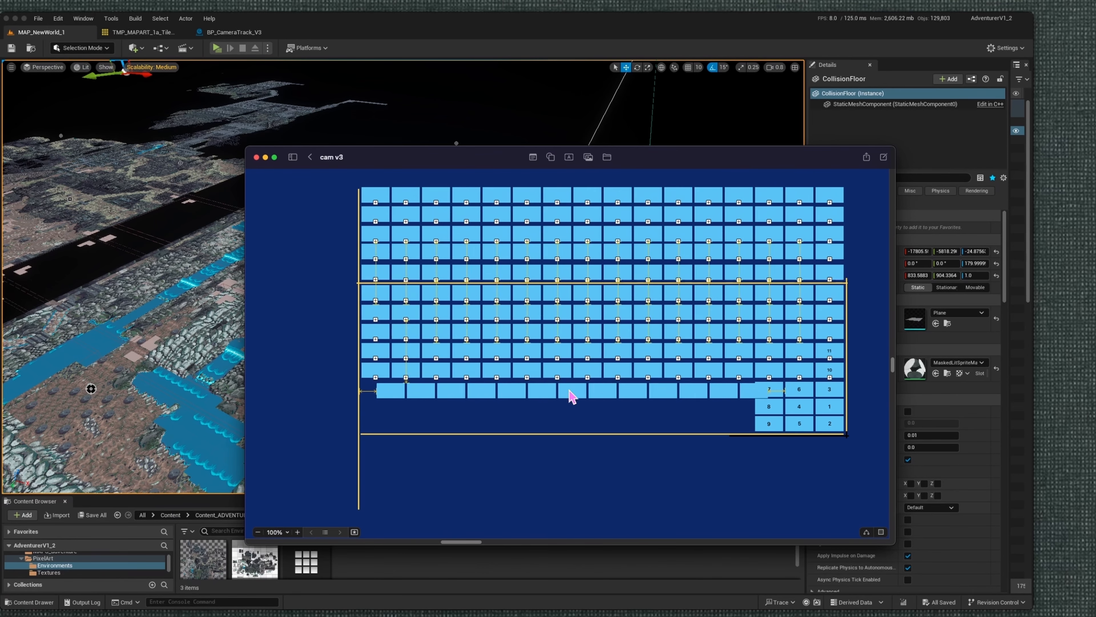
{"action": "key", "text": "super+v"}
{"action": "left_click_drag", "start_coordinate": [638, 398], "coordinate": [611, 411]}
Fill room 1 with green and fit the left vertical boundary line to the yellow frame's height
{"action": "left_click", "coordinate": [829, 406]}
{"action": "left_click", "coordinate": [819, 385]}
{"action": "left_click", "coordinate": [855, 365]}
{"action": "left_click", "coordinate": [704, 495]}
{"action": "left_click", "coordinate": [702, 550]}
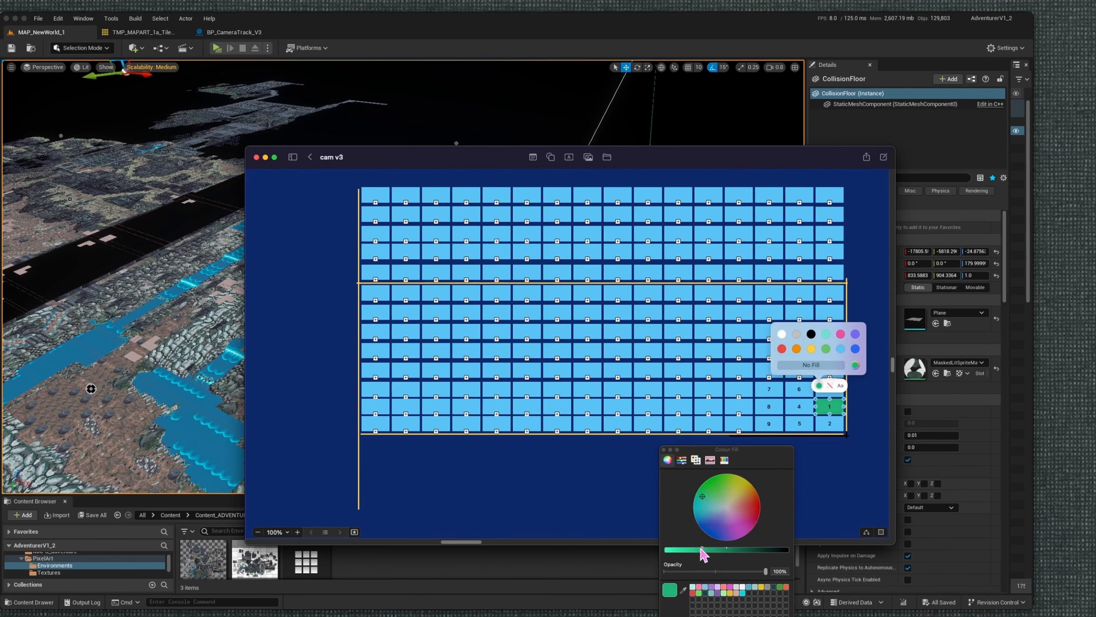
{"action": "left_click", "coordinate": [799, 452]}
{"action": "left_click", "coordinate": [359, 488]}
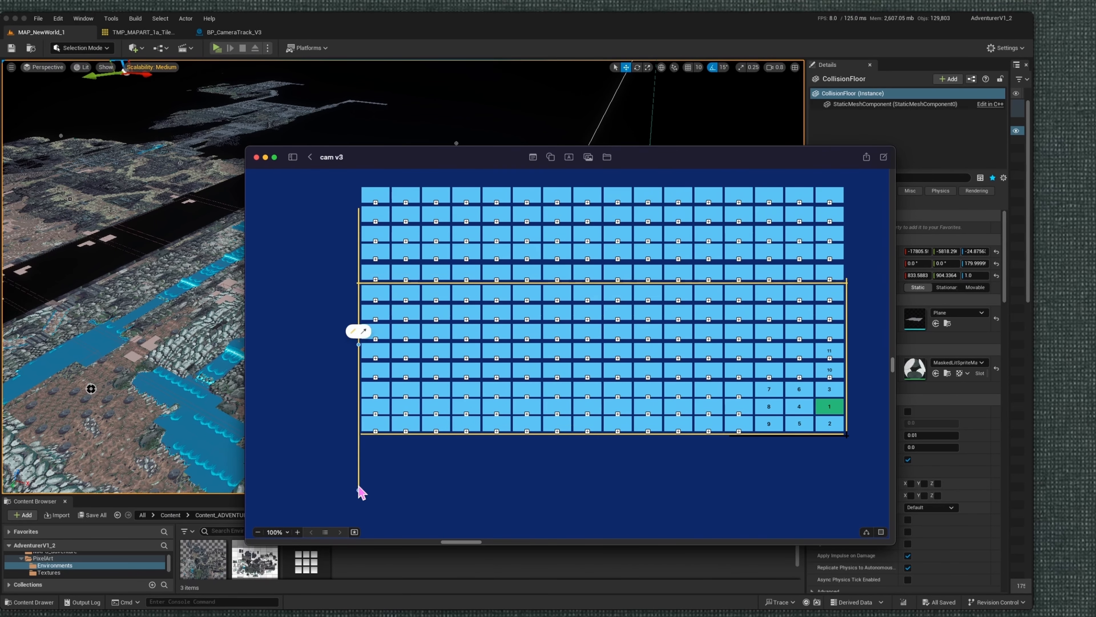
Copy the top three rows of blank rooms and paste them directly above the grid
{"action": "left_click_drag", "start_coordinate": [353, 185], "coordinate": [830, 235]}
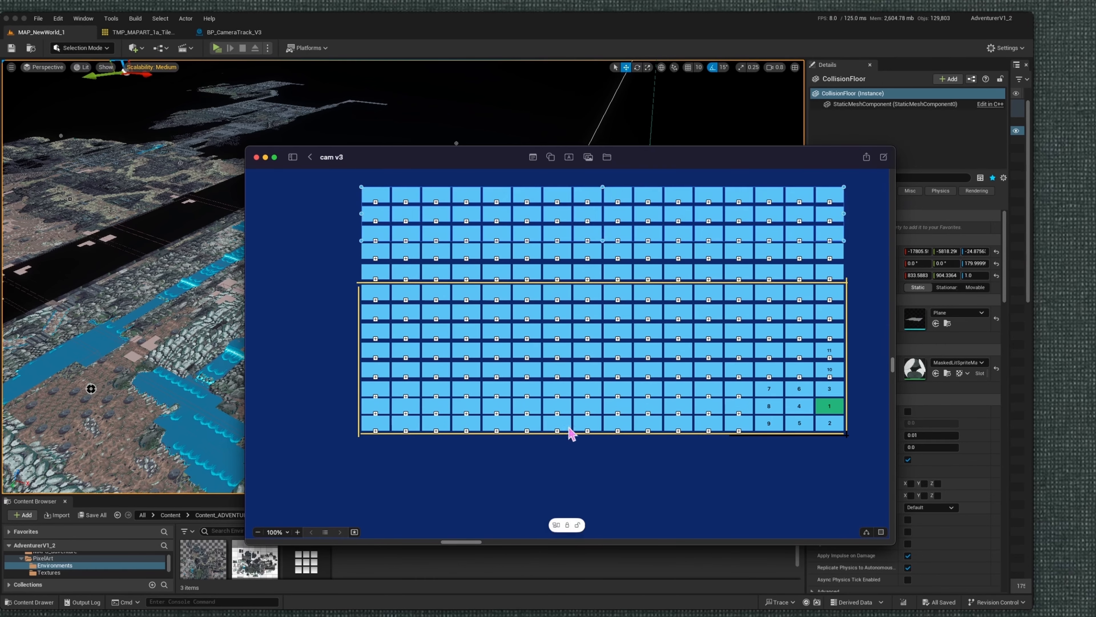
{"action": "key", "text": "super+c"}
{"action": "scroll", "coordinate": [567, 431], "scroll_direction": "up", "scroll_amount": 5}
{"action": "key", "text": "super+v"}
{"action": "left_click_drag", "start_coordinate": [520, 447], "coordinate": [497, 367]}
{"action": "scroll", "coordinate": [540, 480], "scroll_direction": "down", "scroll_amount": 4}
{"action": "left_click", "coordinate": [518, 500]}
Enlarge the board window and duplicate the whole room grid as a second block to the left of the original
{"action": "left_click_drag", "start_coordinate": [893, 542], "coordinate": [1095, 609]}
{"action": "left_click_drag", "start_coordinate": [246, 147], "coordinate": [42, 19]}
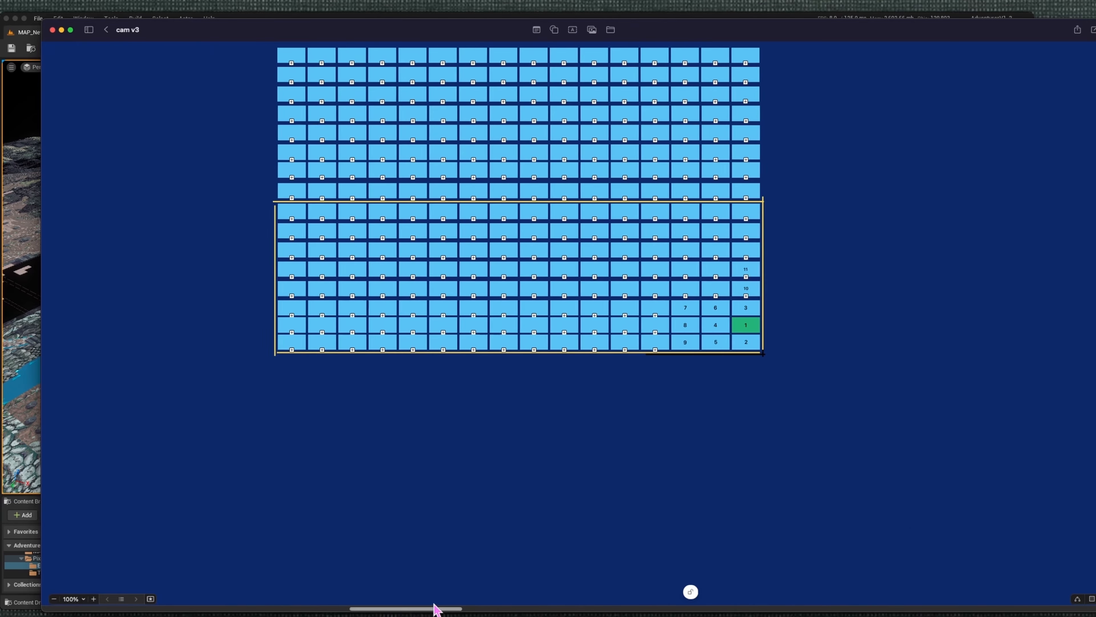
{"action": "left_click_drag", "start_coordinate": [434, 607], "coordinate": [404, 606]}
{"action": "scroll", "coordinate": [518, 388], "scroll_direction": "up", "scroll_amount": 5}
{"action": "left_click_drag", "start_coordinate": [558, 252], "coordinate": [1051, 556]}
{"action": "key", "text": "super+c"}
{"action": "key", "text": "super+v"}
{"action": "left_click_drag", "start_coordinate": [615, 581], "coordinate": [122, 566]}
Delete the boundary lines copied with the second room block and clear the numbers from its copied numbered rooms
{"action": "left_click", "coordinate": [119, 433]}
{"action": "key", "text": "Delete"}
{"action": "left_click", "coordinate": [172, 407]}
{"action": "key", "text": "Delete"}
{"action": "left_click", "coordinate": [530, 508]}
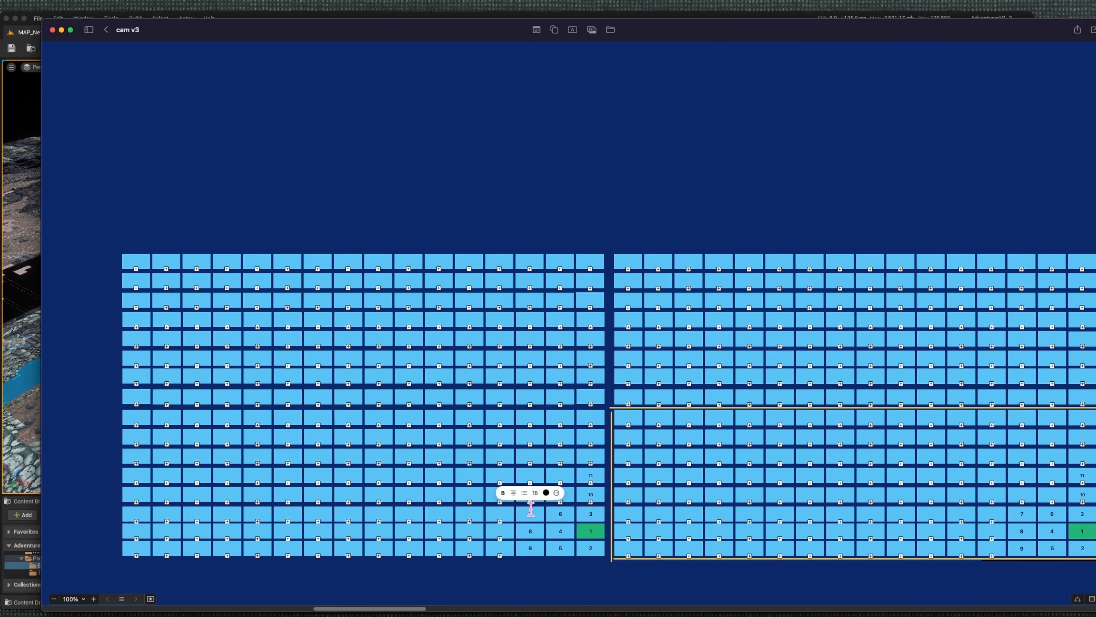
{"action": "key", "text": "Delete"}
{"action": "key", "text": "super+v"}
{"action": "left_click_drag", "start_coordinate": [490, 535], "coordinate": [579, 501]}
{"action": "scroll", "coordinate": [729, 595], "scroll_direction": "down", "scroll_amount": 3}
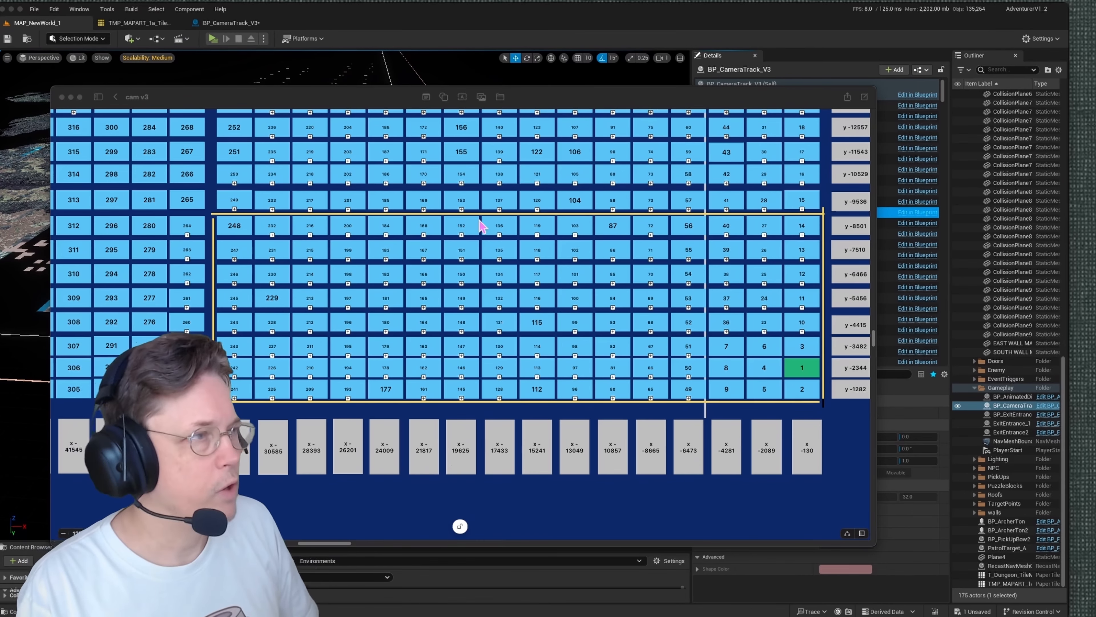
Enlarge the board window and review the numbered room grid with its x and y coordinate labels
{"action": "left_click_drag", "start_coordinate": [255, 97], "coordinate": [187, 10]}
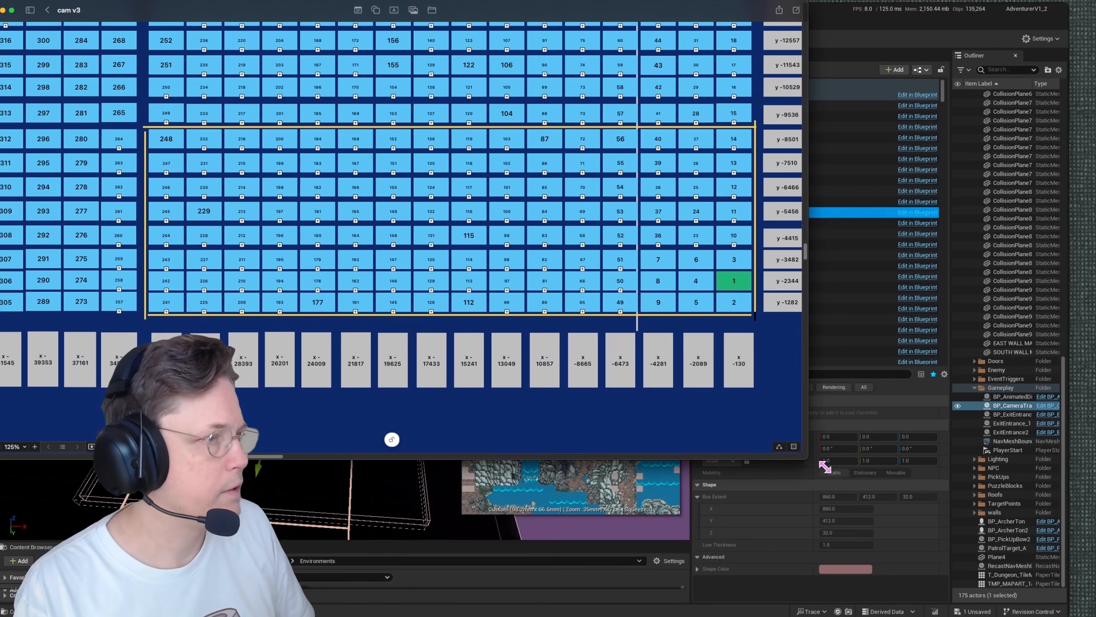
{"action": "left_click_drag", "start_coordinate": [808, 457], "coordinate": [1094, 615]}
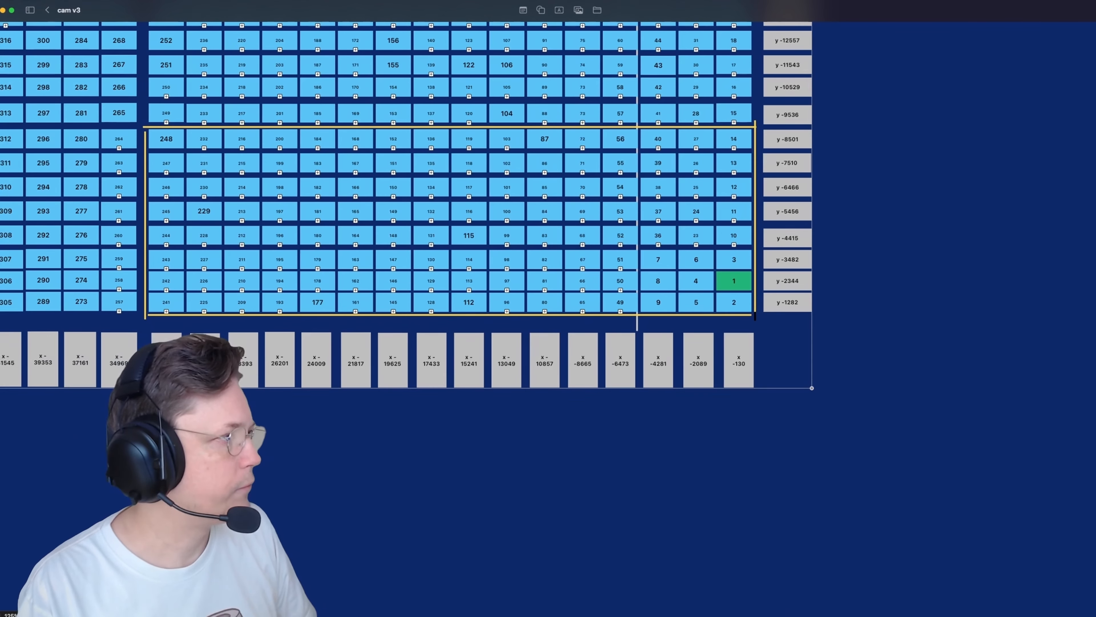
{"action": "scroll", "coordinate": [548, 320], "scroll_direction": "up", "scroll_amount": 15}
{"action": "scroll", "coordinate": [548, 319], "scroll_direction": "down", "scroll_amount": 5}
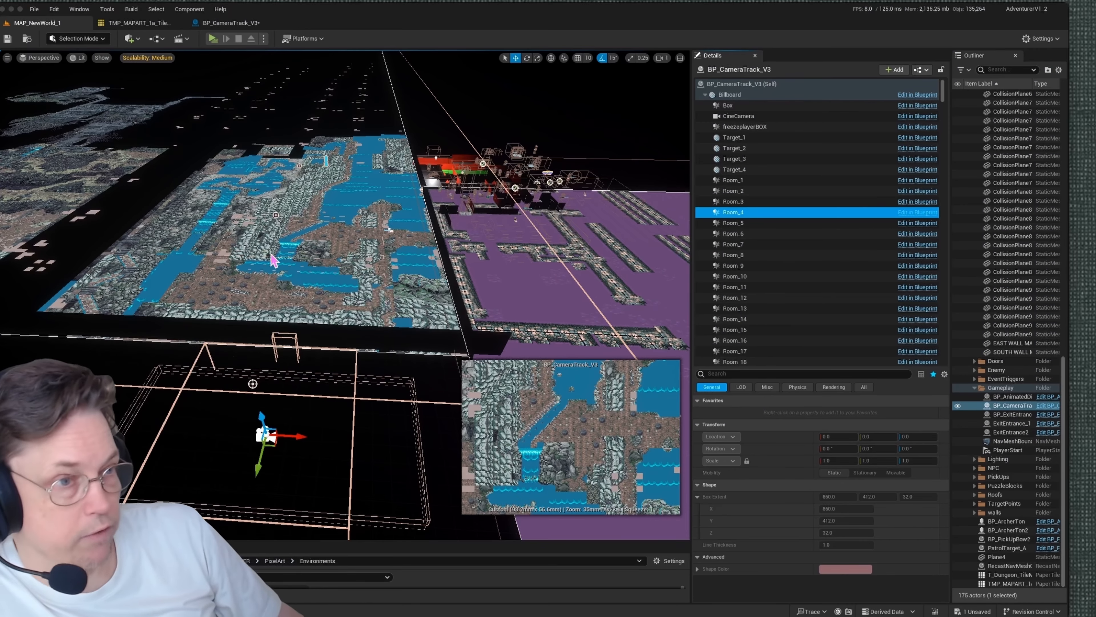
Open the BP_CameraTrack_V3 blueprint and review the shape and collision settings of Room_507
{"action": "left_click", "coordinate": [305, 262]}
{"action": "right_click_drag", "start_coordinate": [305, 261], "coordinate": [151, 143]}
{"action": "left_click", "coordinate": [233, 24]}
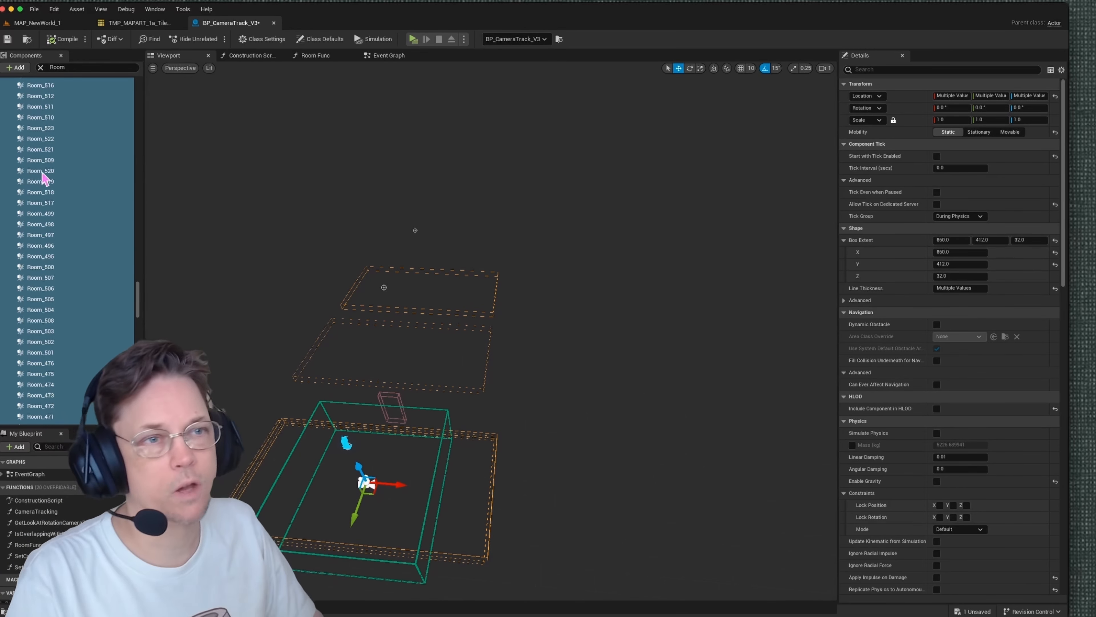
{"action": "left_click", "coordinate": [91, 279]}
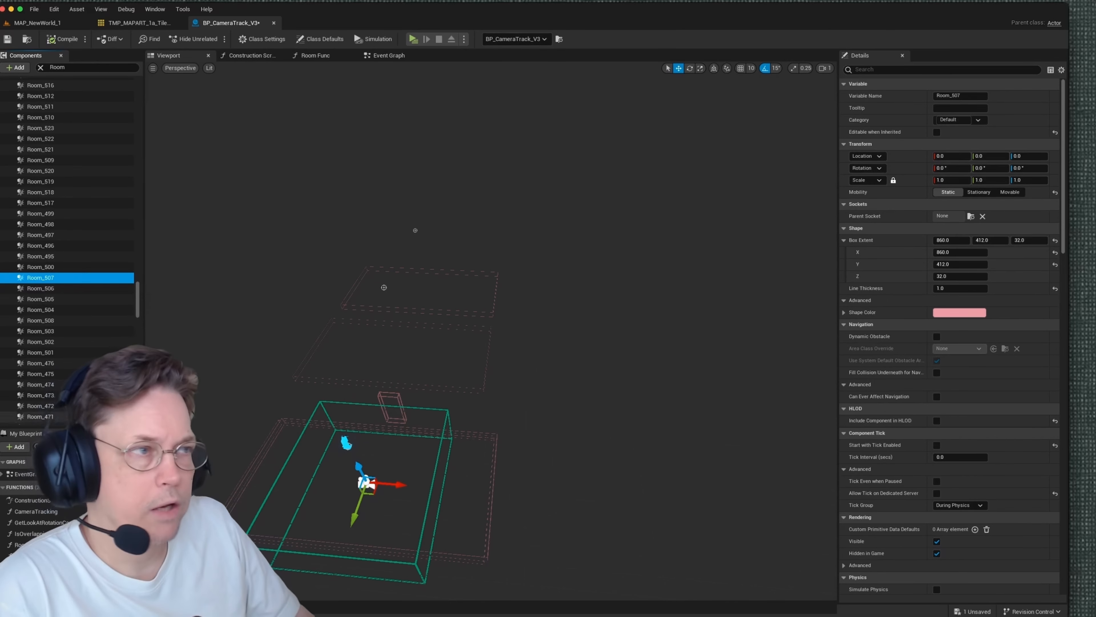
{"action": "left_click_drag", "start_coordinate": [1070, 98], "coordinate": [1060, 350]}
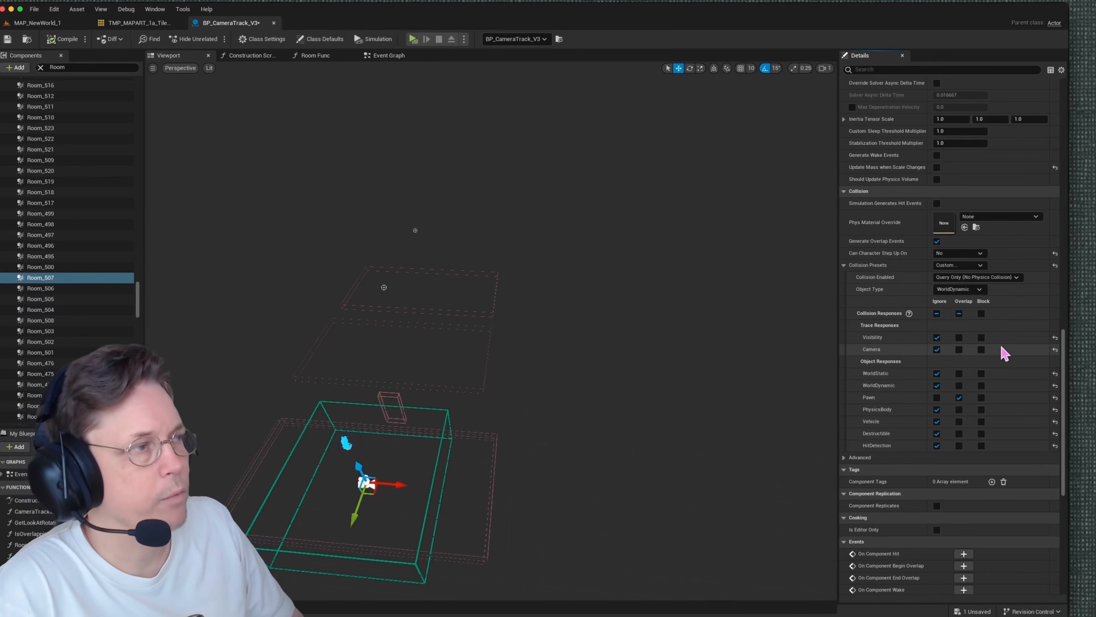
{"action": "scroll", "coordinate": [1063, 371], "scroll_direction": "up", "scroll_amount": 3}
{"action": "left_click_drag", "start_coordinate": [1062, 371], "coordinate": [1053, 151]}
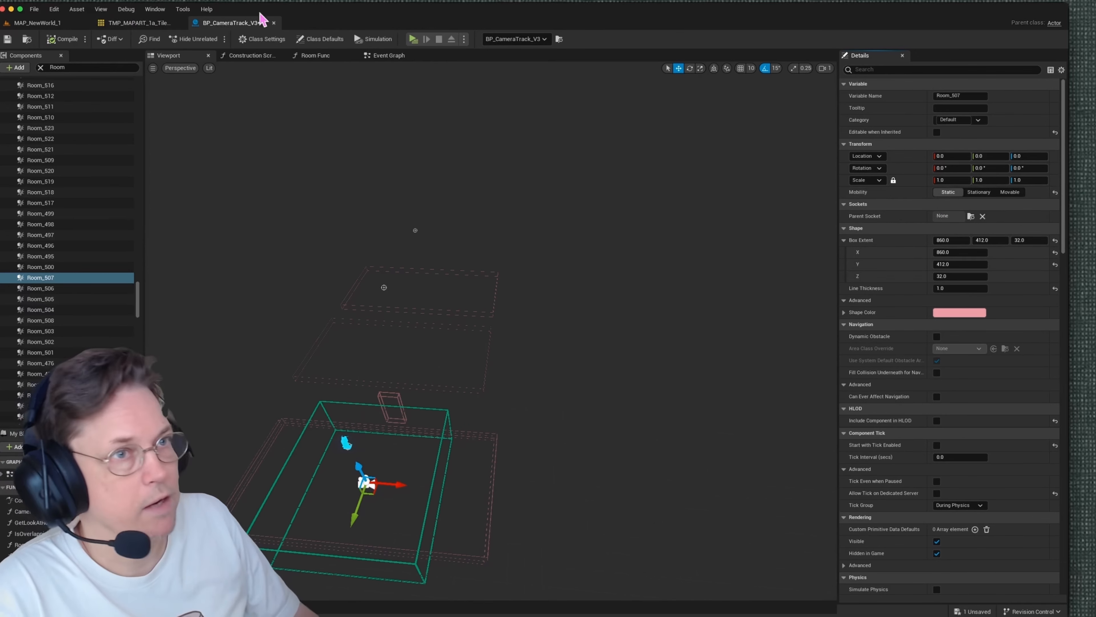
Return to the MAP_NewWorld_1 level and examine the BP_CameraTrack_V3 camera and room boxes beside the world map
{"action": "left_click", "coordinate": [52, 27]}
{"action": "right_click_drag", "start_coordinate": [362, 359], "coordinate": [358, 409]}
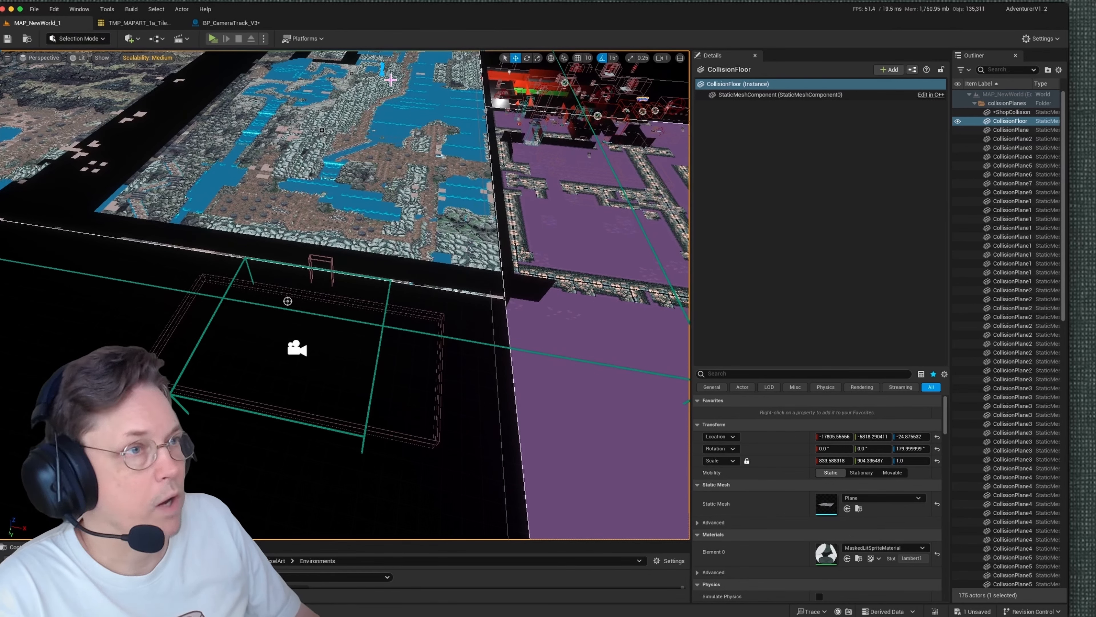
{"action": "left_click", "coordinate": [381, 67]}
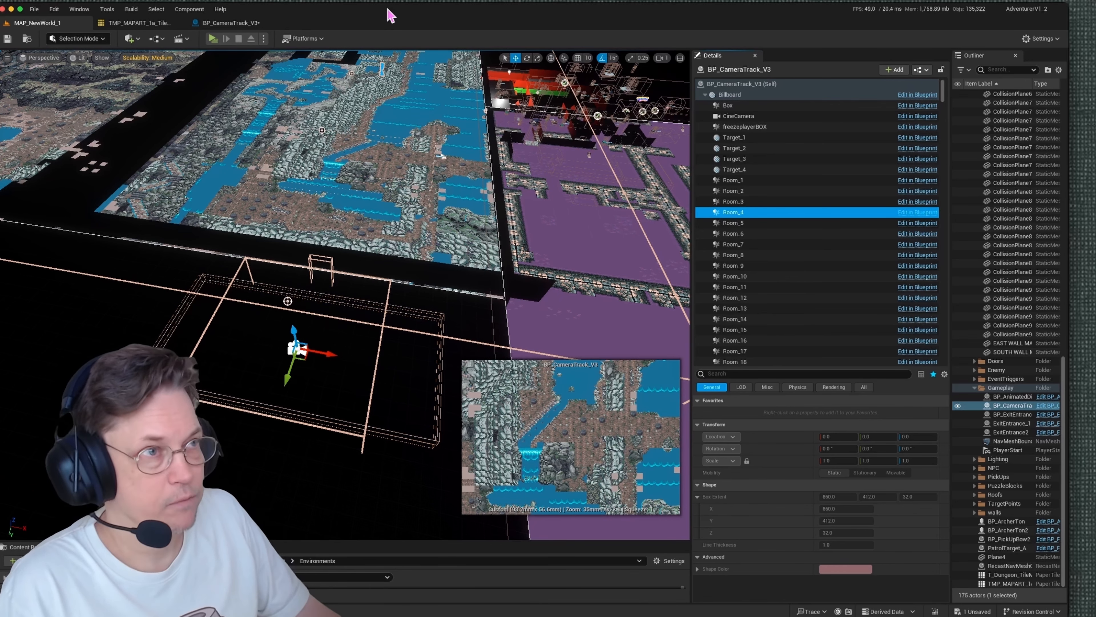
{"action": "left_click_drag", "start_coordinate": [387, 8], "coordinate": [391, 9]}
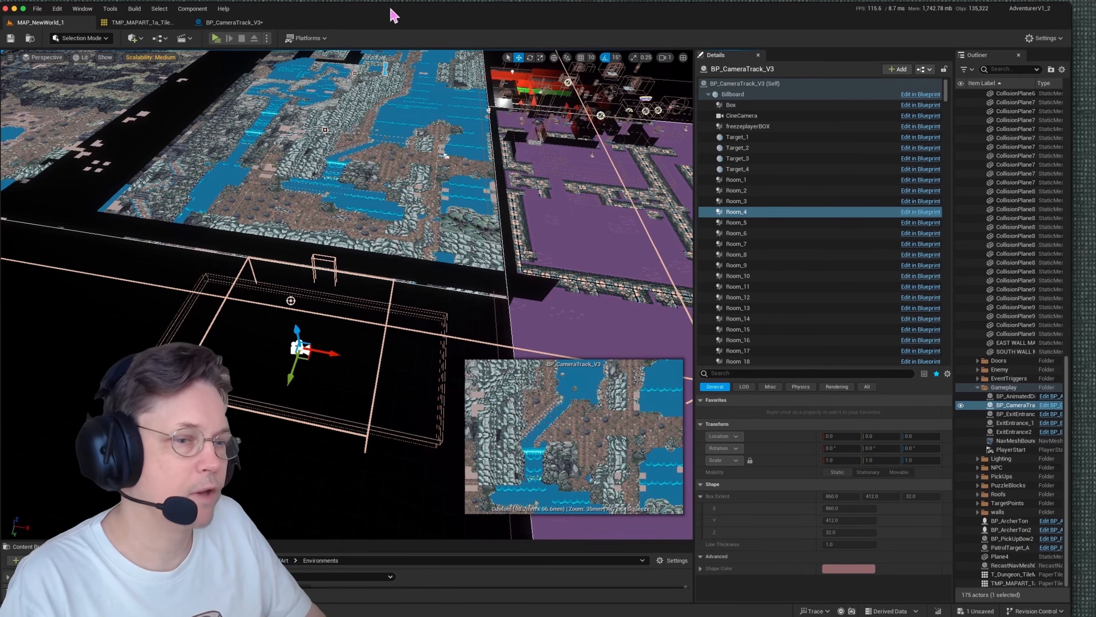
{"action": "left_click_drag", "start_coordinate": [375, 543], "coordinate": [379, 526]}
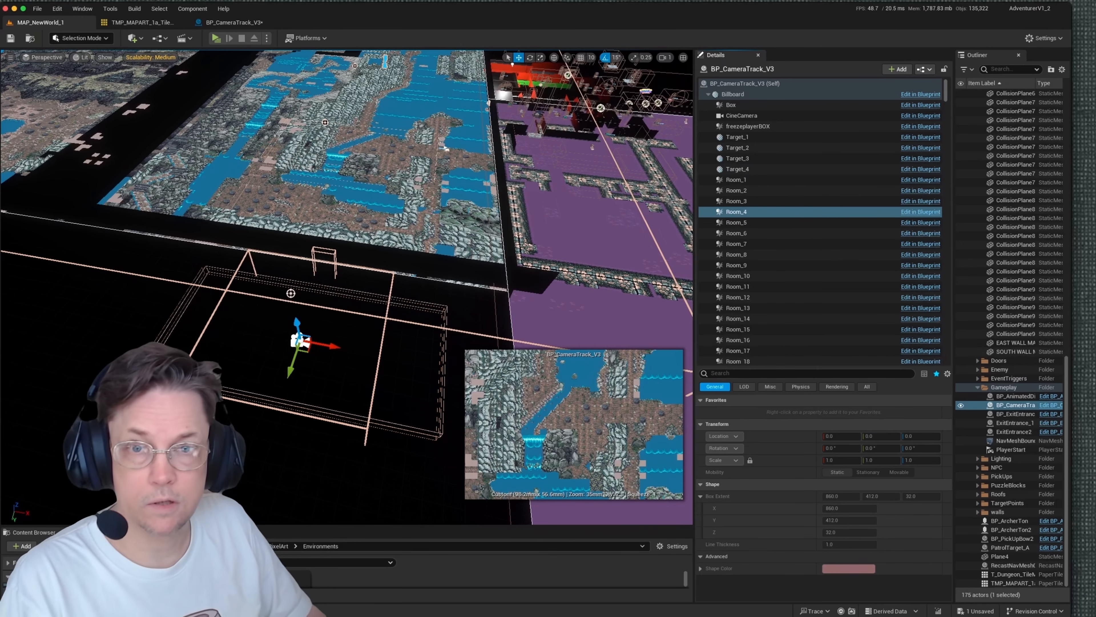
Switch to the cam v3 board, review both numbered room blocks, and return to the level editor
{"action": "key", "text": "super+Tab"}
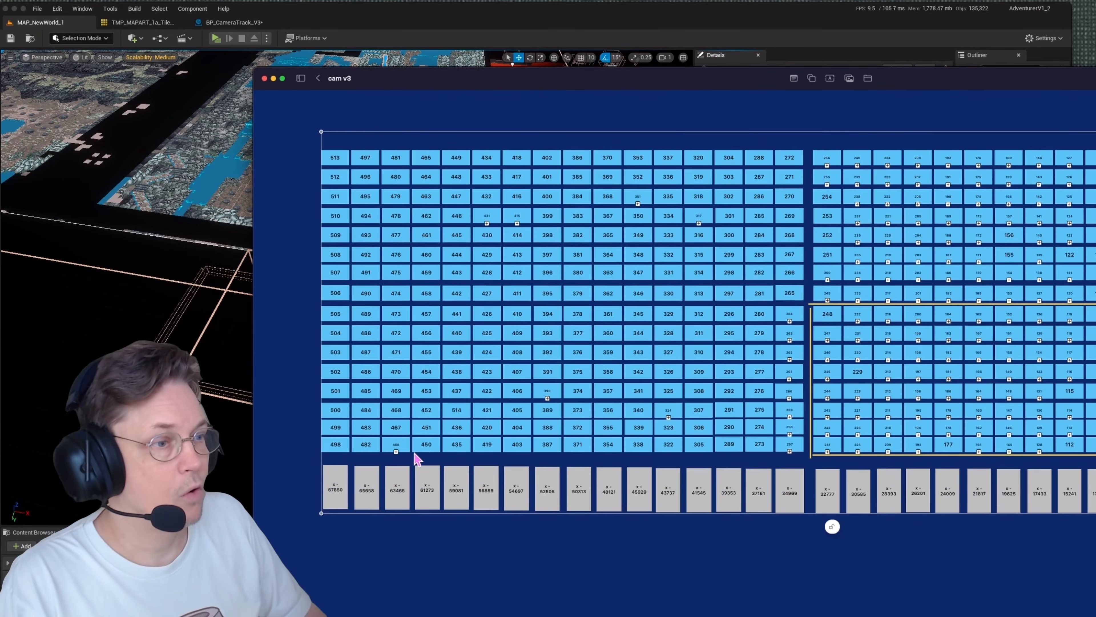
{"action": "left_click_drag", "start_coordinate": [832, 79], "coordinate": [726, 65]}
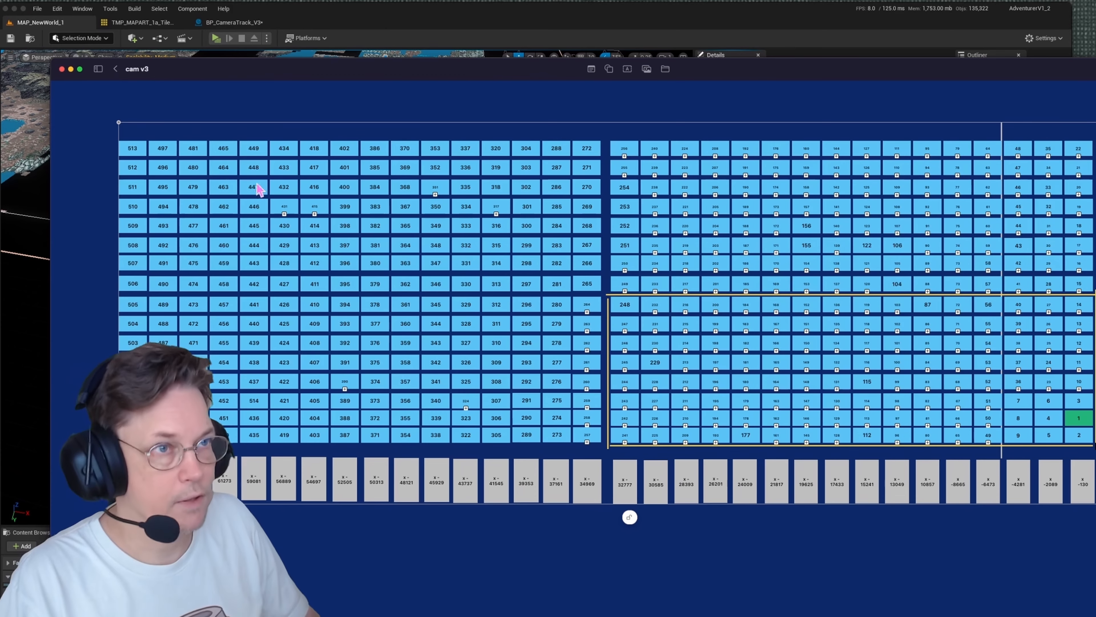
{"action": "left_click_drag", "start_coordinate": [210, 69], "coordinate": [285, 131]}
{"action": "left_click", "coordinate": [209, 1]}
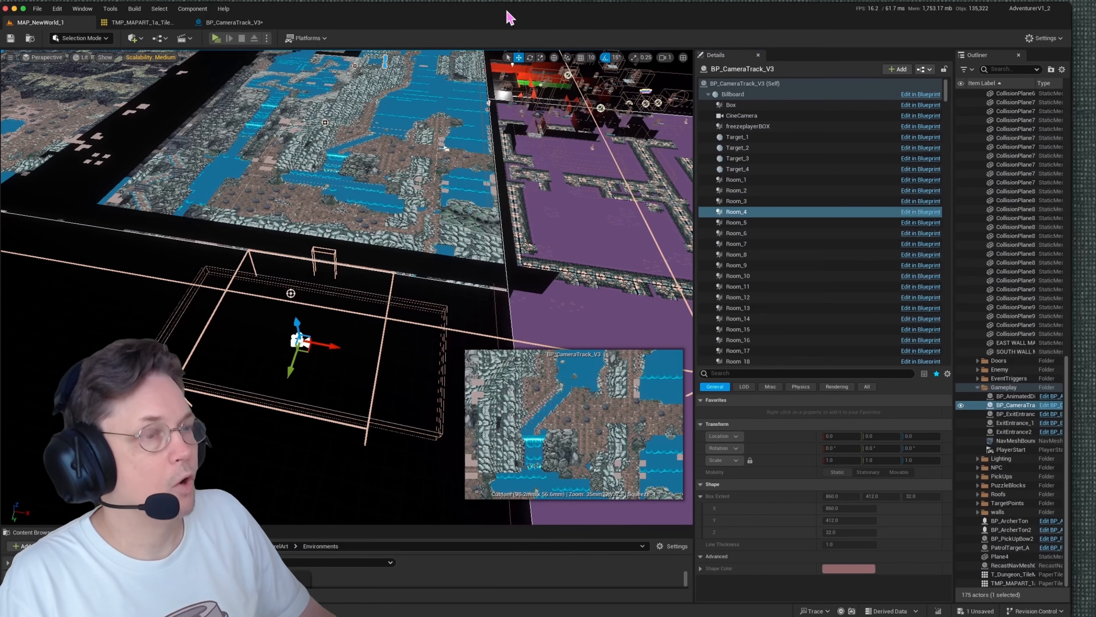
Fly over the rock and water world map in the level to inspect its layout
{"action": "right_click_drag", "start_coordinate": [351, 323], "coordinate": [274, 294]}
{"action": "key", "text": "w"}
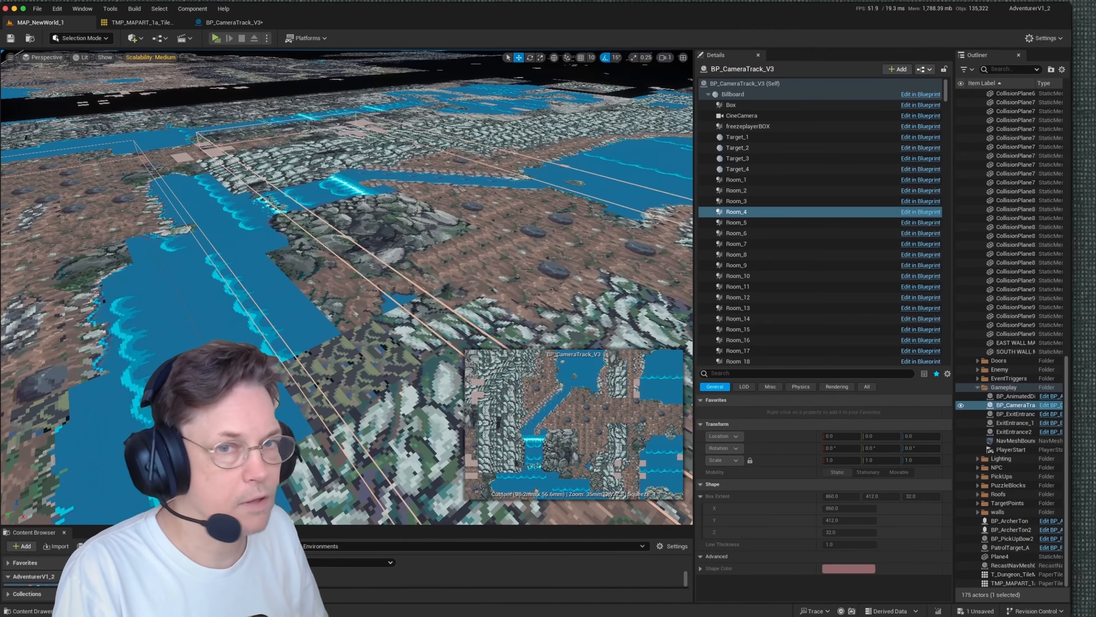
{"action": "key", "text": "w"}
{"action": "key", "text": "s"}
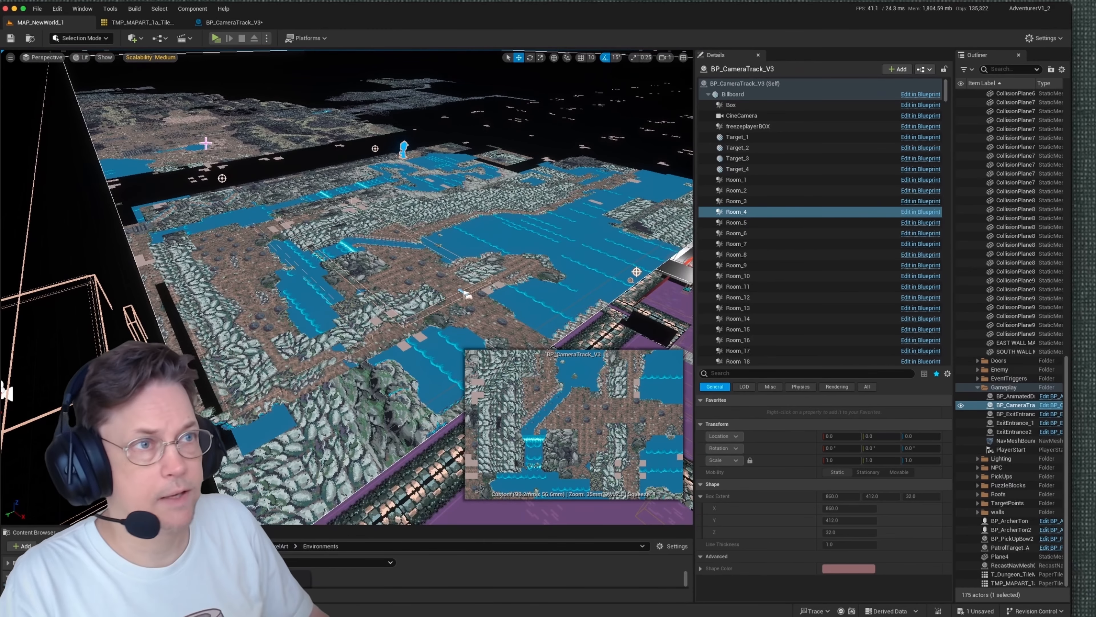
Start a play preview and walk the character down the path into the camera room below
{"action": "left_click", "coordinate": [215, 39]}
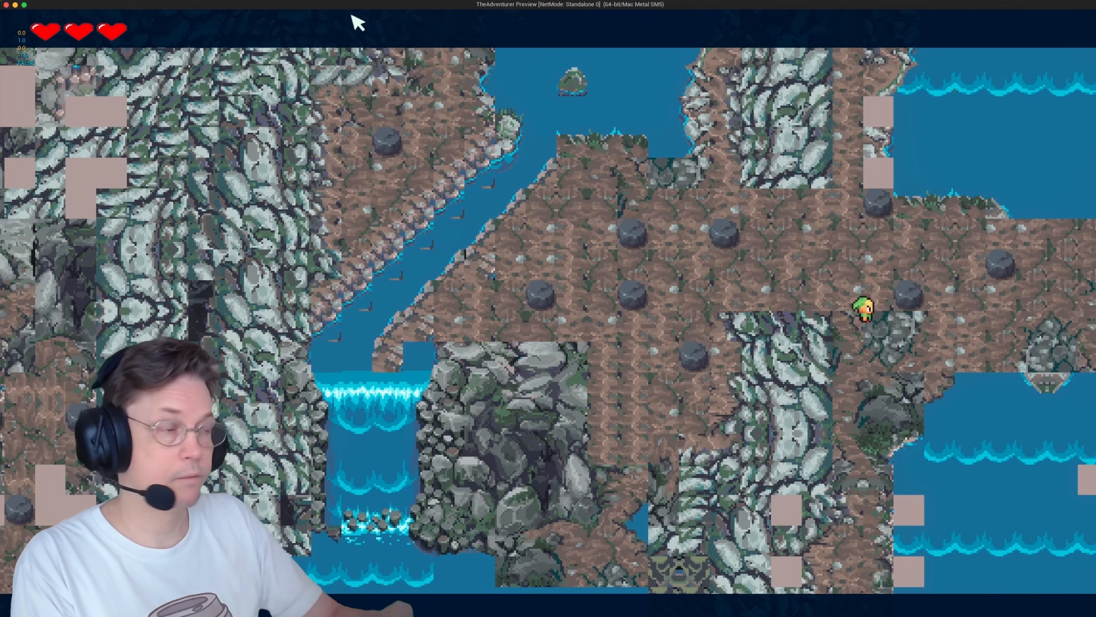
{"action": "key", "text": "s"}
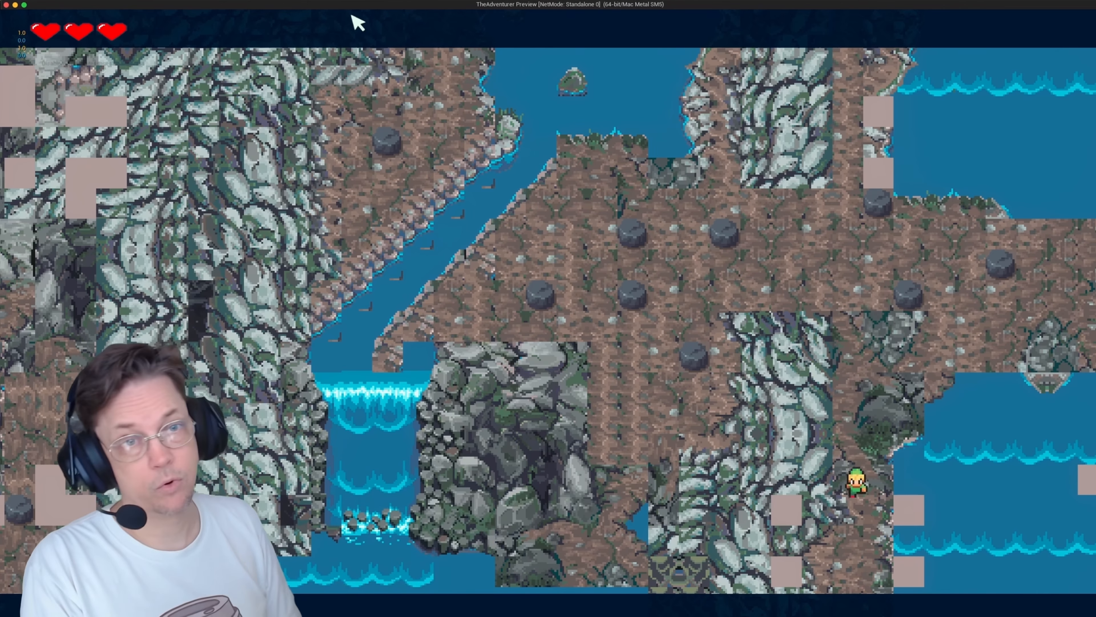
{"action": "key", "text": "s"}
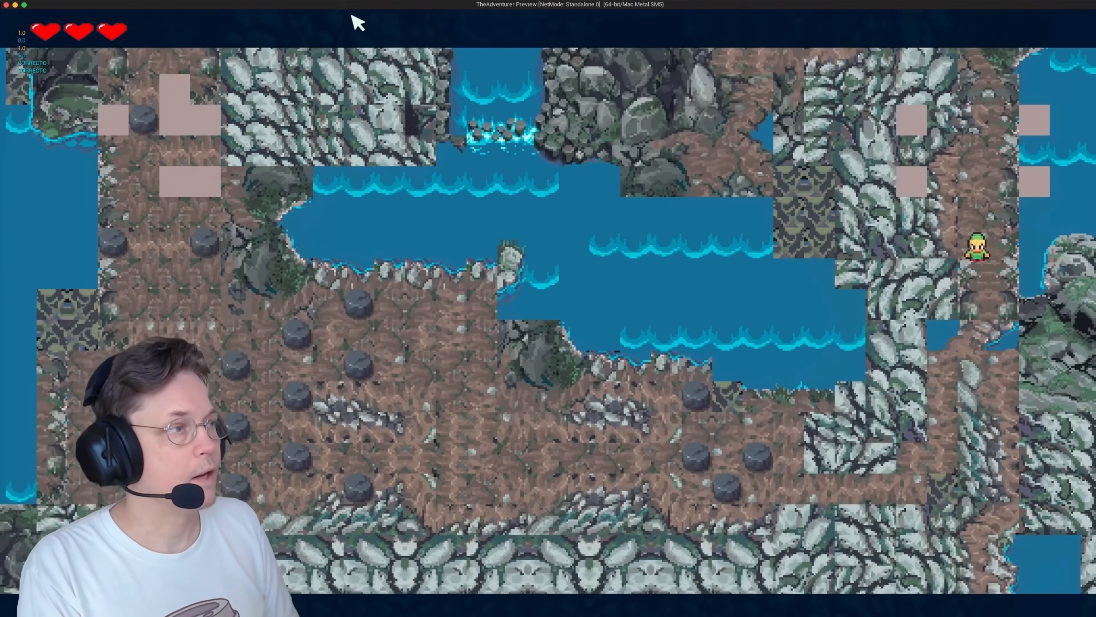
{"action": "key", "text": "s"}
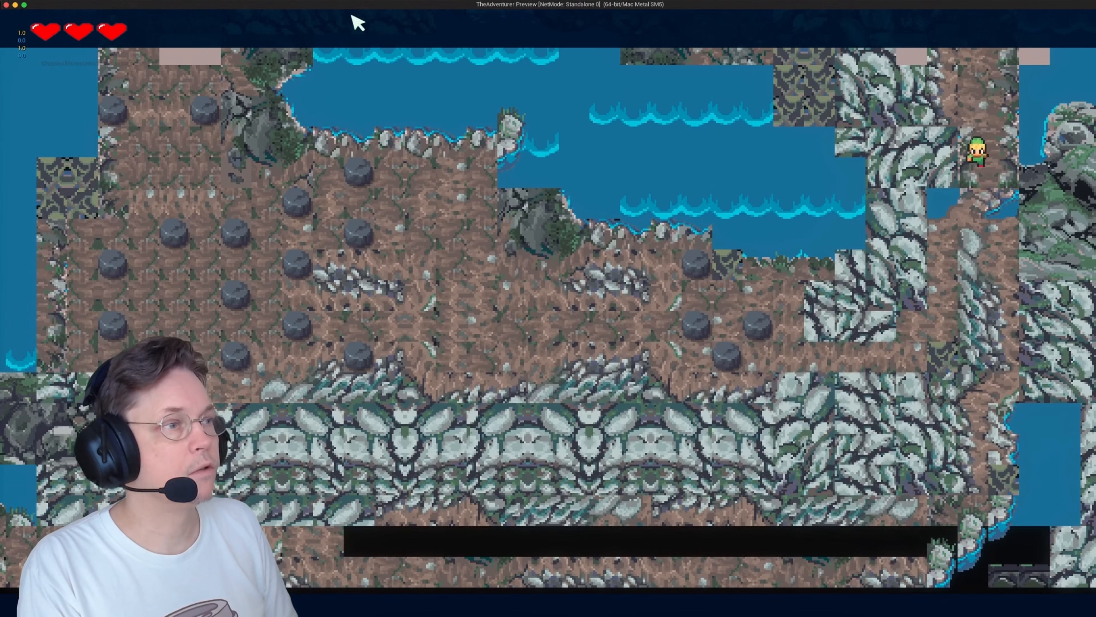
{"action": "key", "text": "s"}
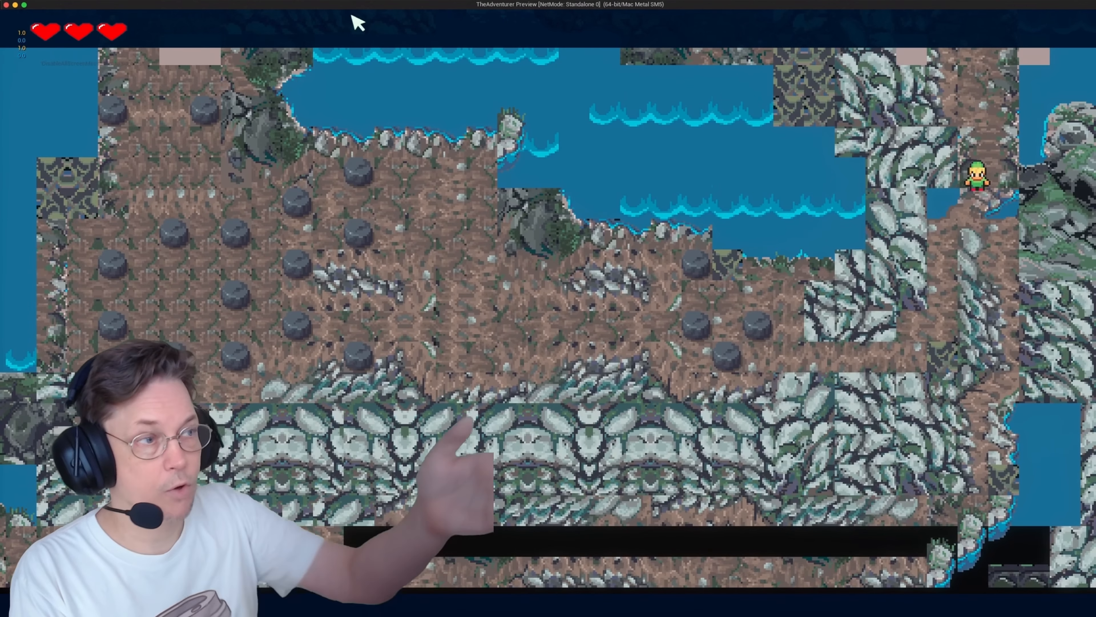
{"action": "key", "text": "s"}
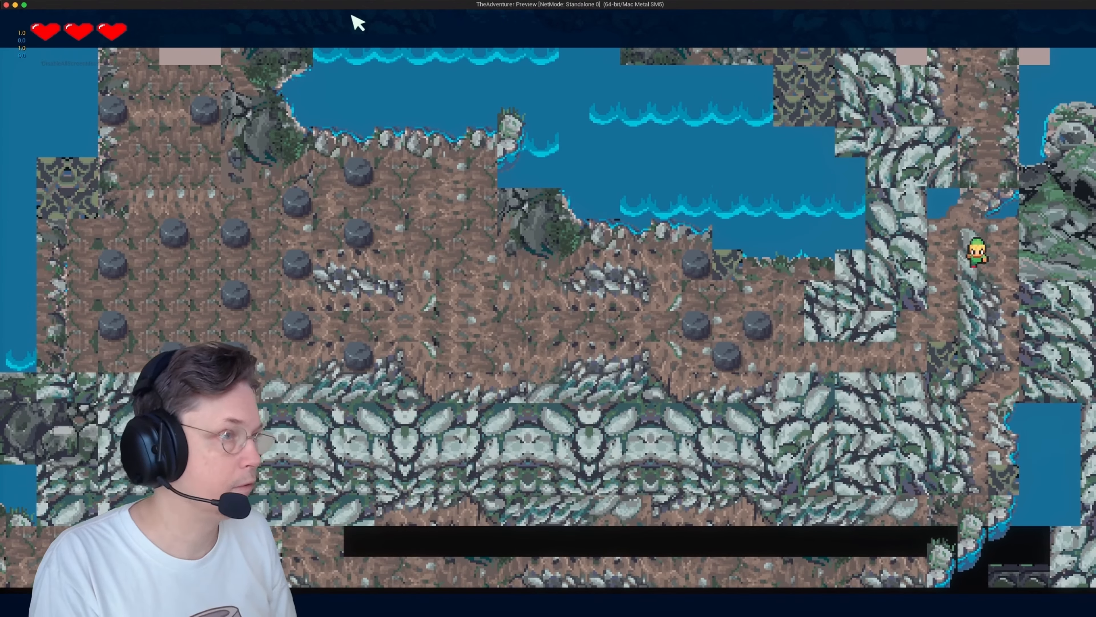
{"action": "key", "text": "s"}
Walk the character back and forth between the upper and lower rooms to test the camera transition
{"action": "key", "text": "w"}
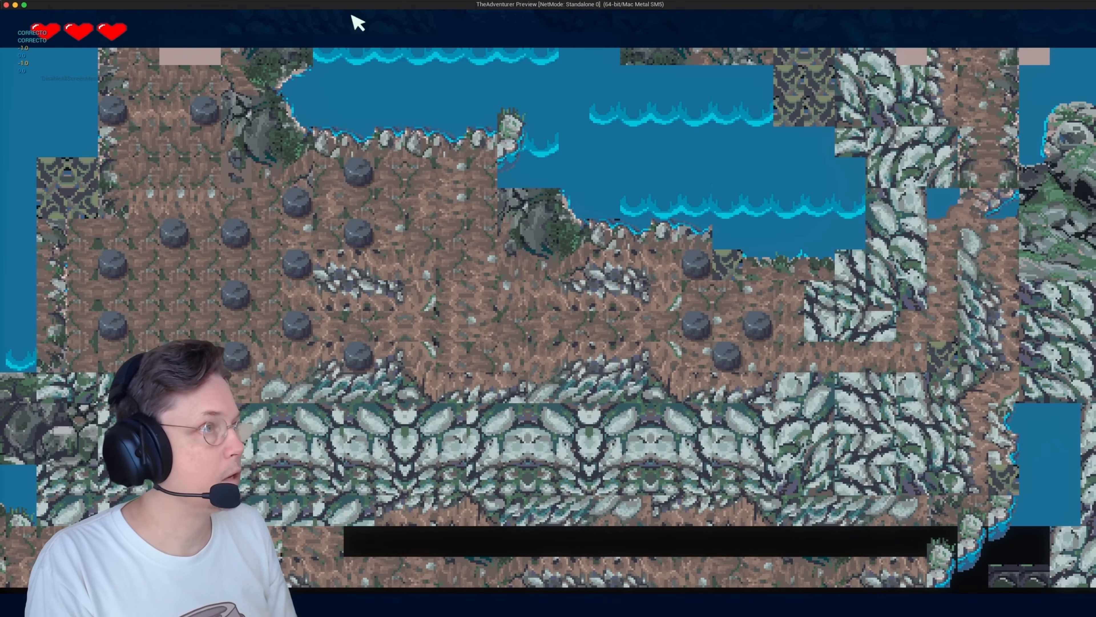
{"action": "key", "text": "s"}
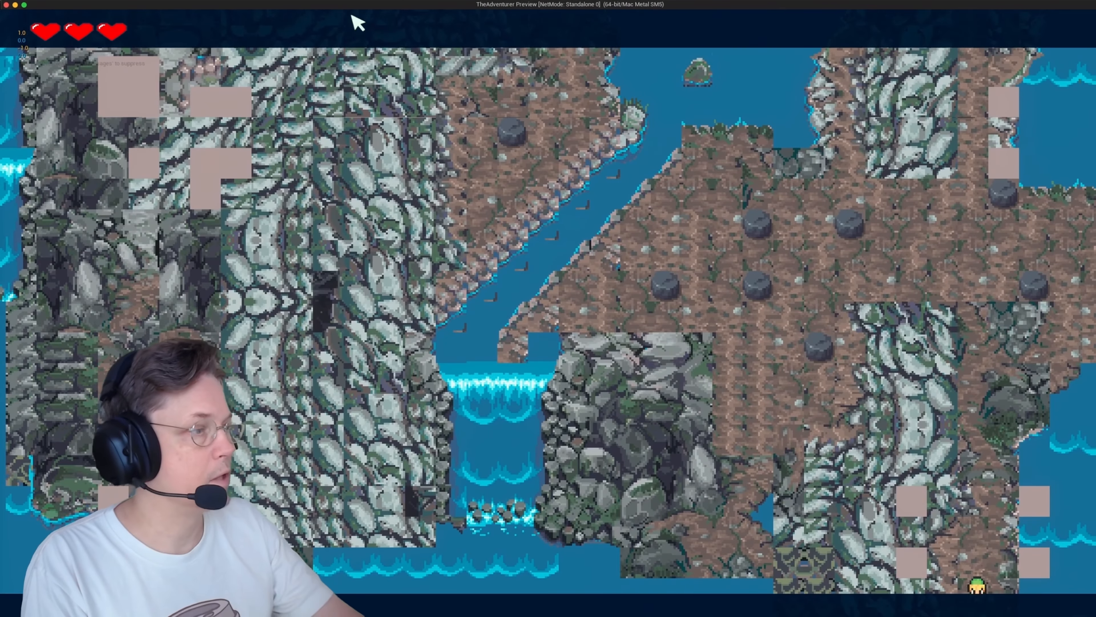
{"action": "key", "text": "s"}
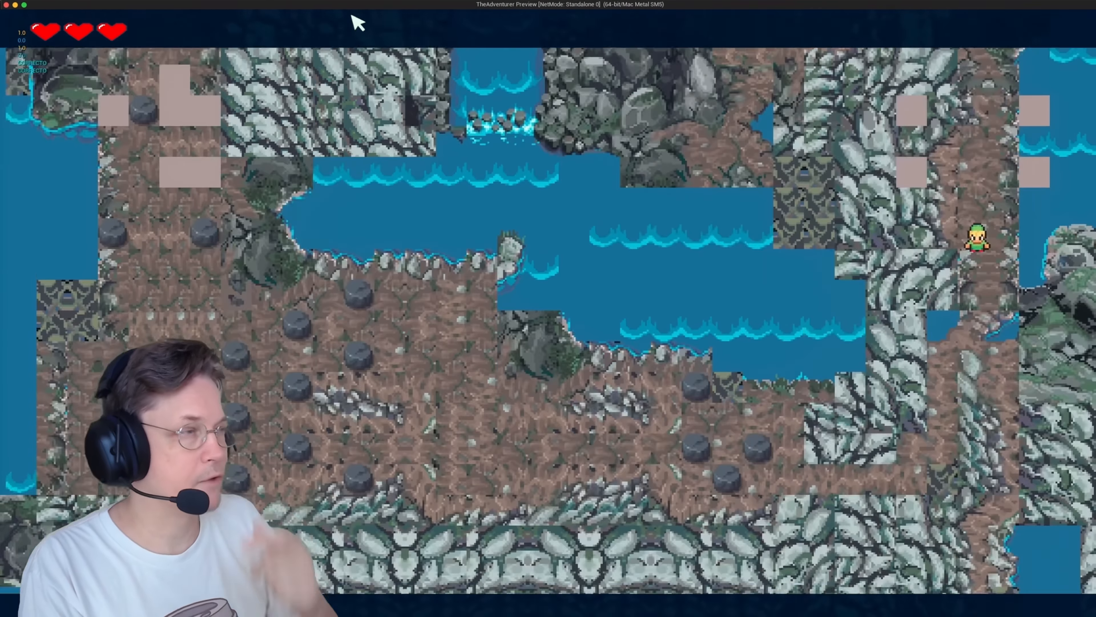
{"action": "key", "text": "w"}
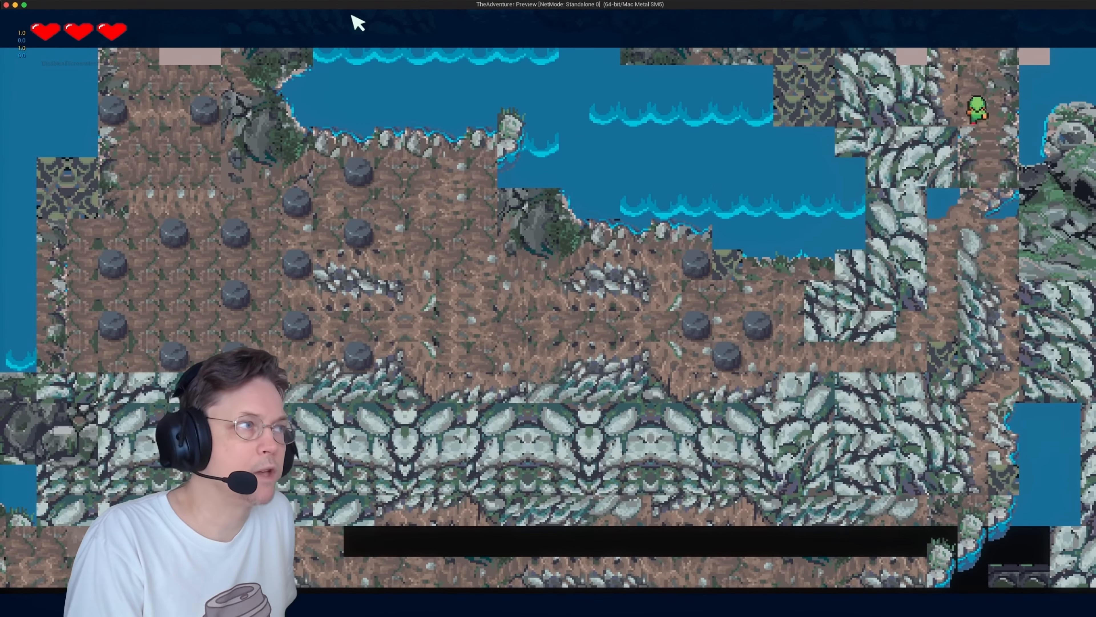
{"action": "key", "text": "w"}
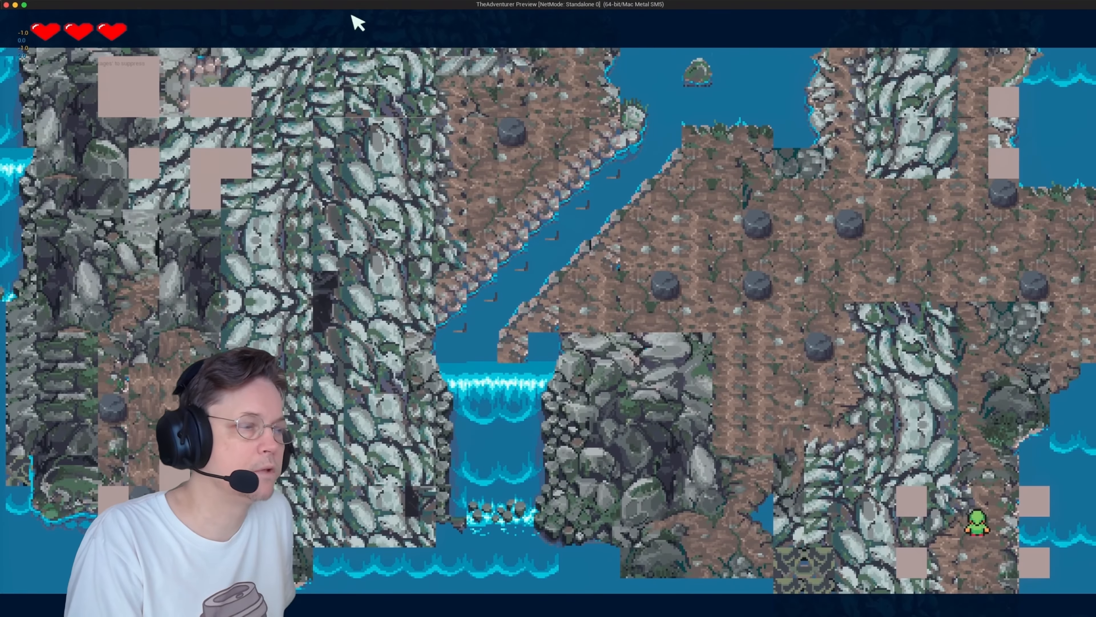
{"action": "key", "text": "s"}
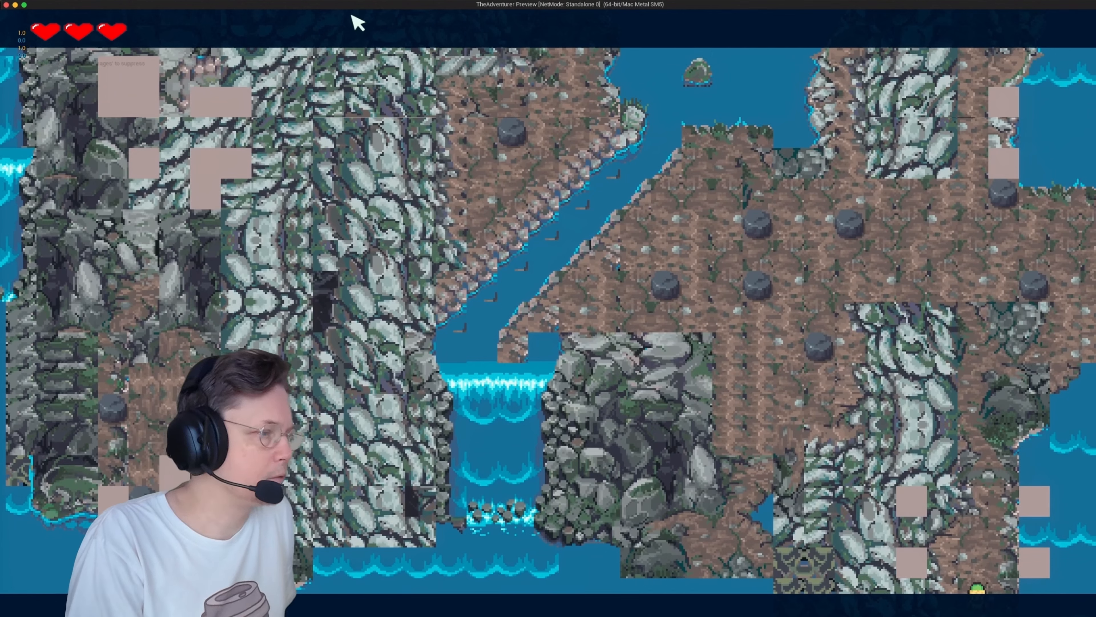
Walk the character across the lower room boundary and back up the path, and end the play preview
{"action": "key", "text": "w"}
{"action": "key", "text": "s"}
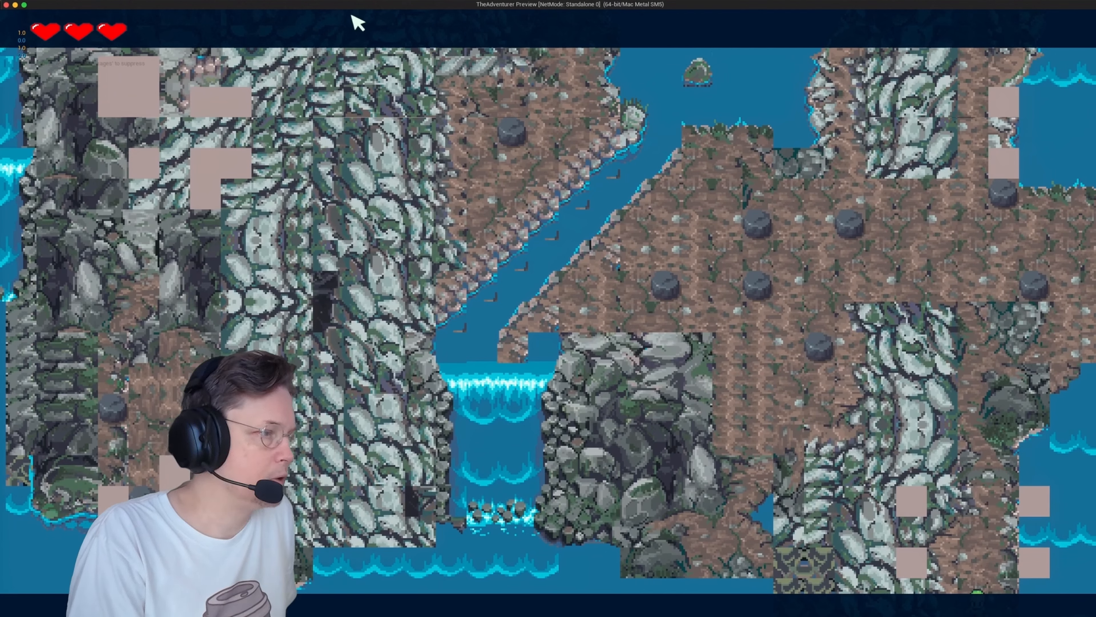
{"action": "key", "text": "w"}
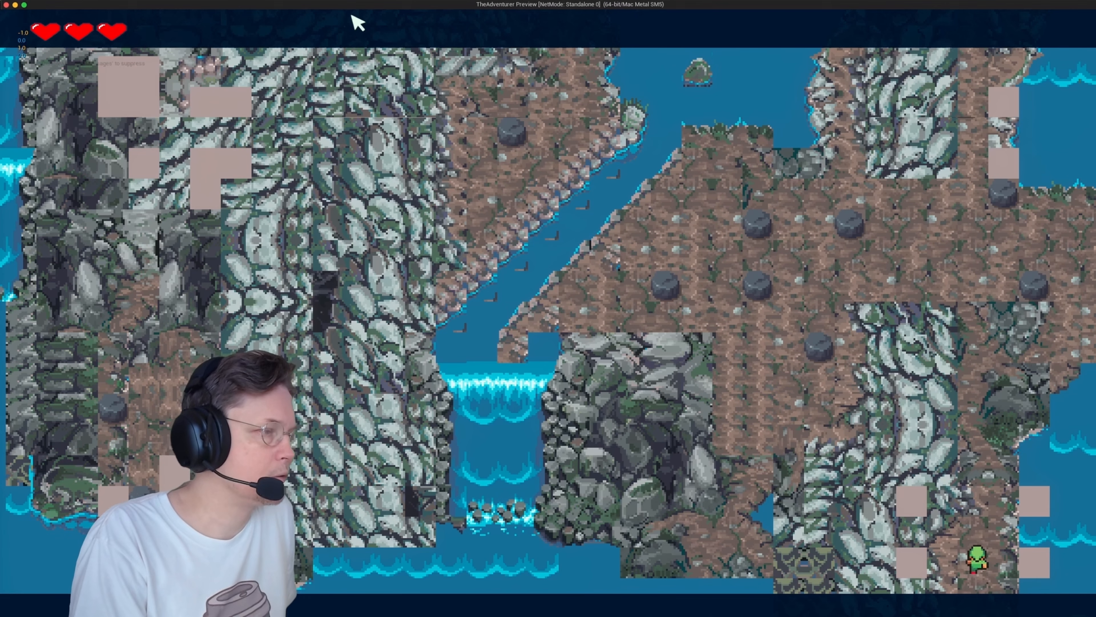
{"action": "key", "text": "w"}
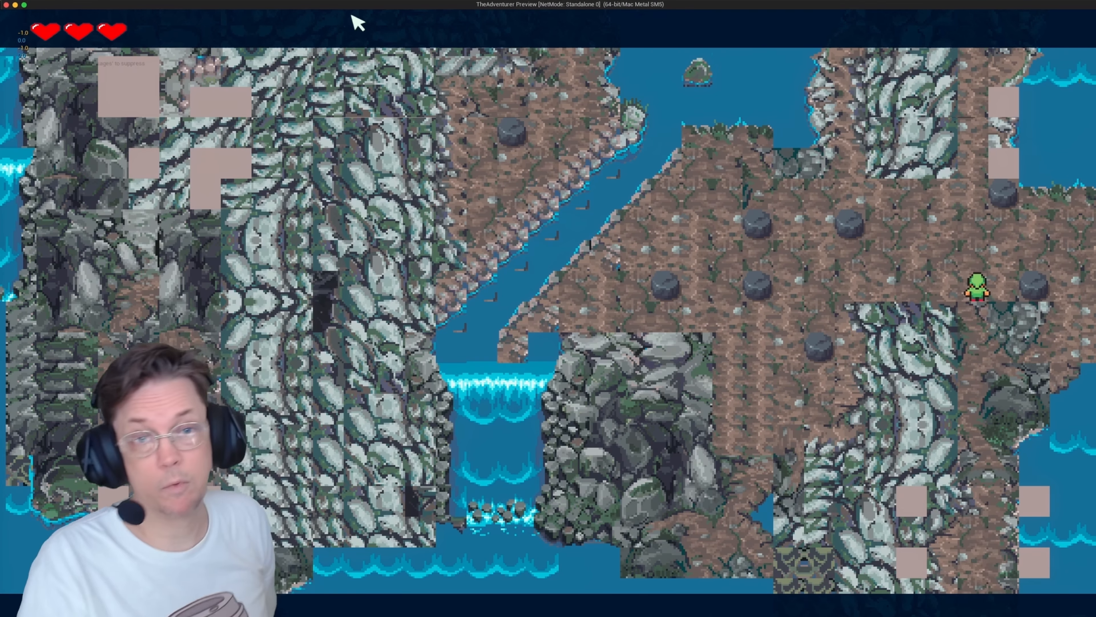
{"action": "key", "text": "Escape"}
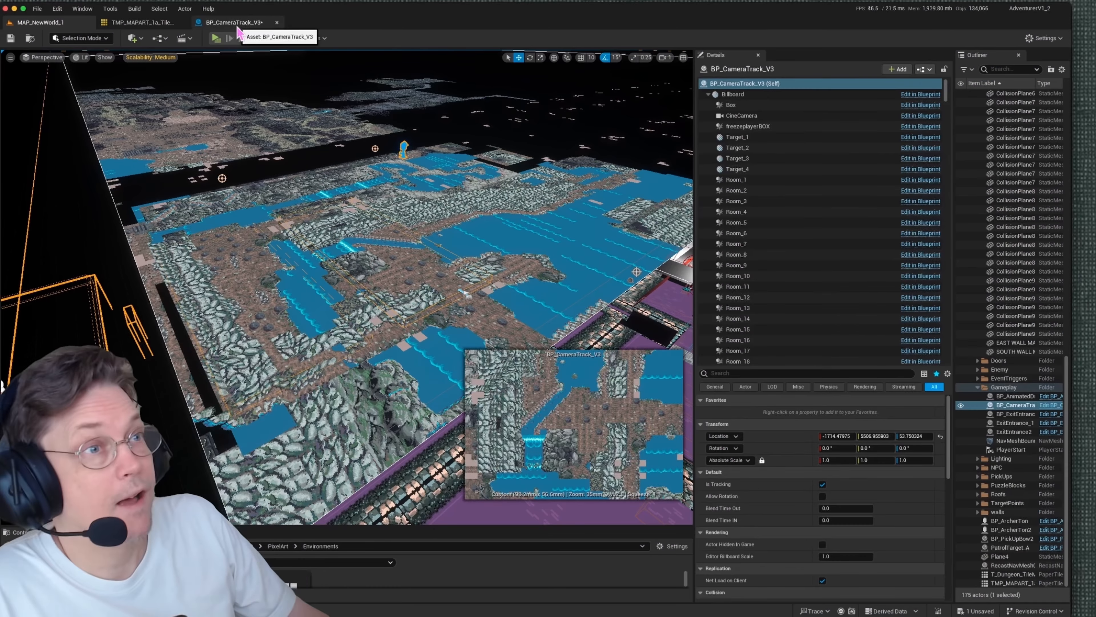
Open BP_CameraTrack_V3 and inspect the Room_507 box among the room volumes in its 3D viewport
{"action": "left_click", "coordinate": [242, 22]}
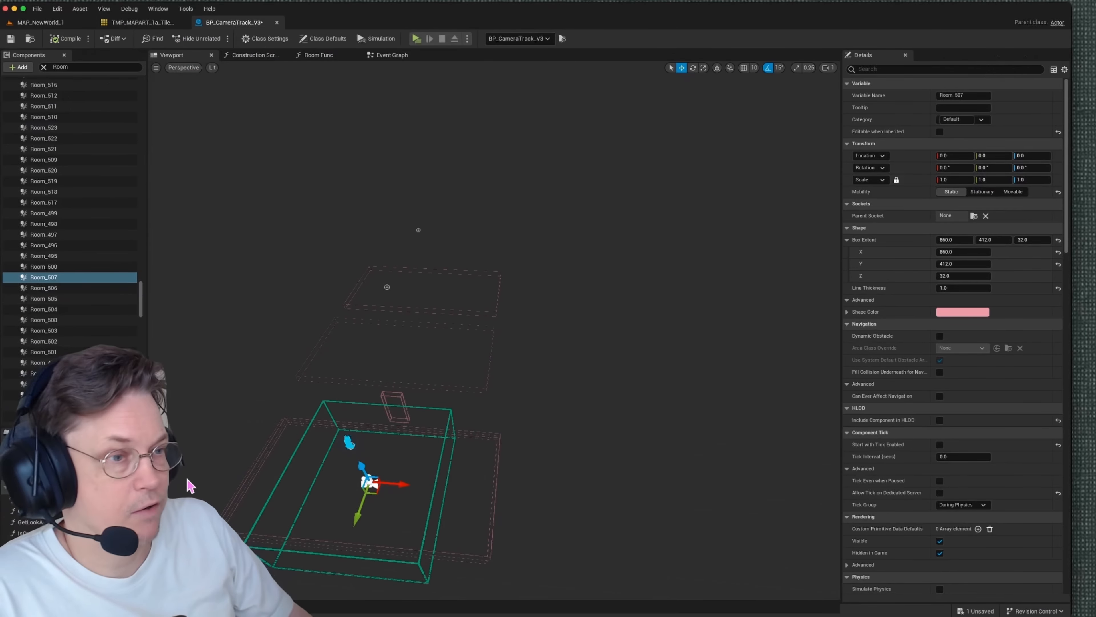
{"action": "right_click_drag", "start_coordinate": [494, 331], "coordinate": [449, 330]}
{"action": "right_click_drag", "start_coordinate": [276, 580], "coordinate": [277, 580]}
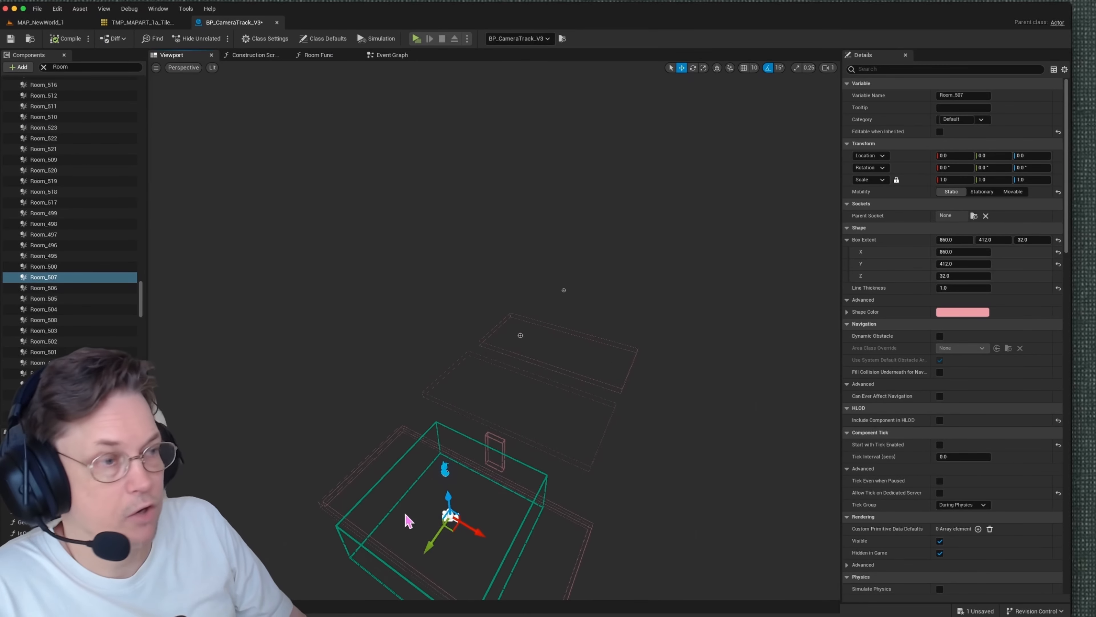
{"action": "right_click_drag", "start_coordinate": [276, 505], "coordinate": [277, 506]}
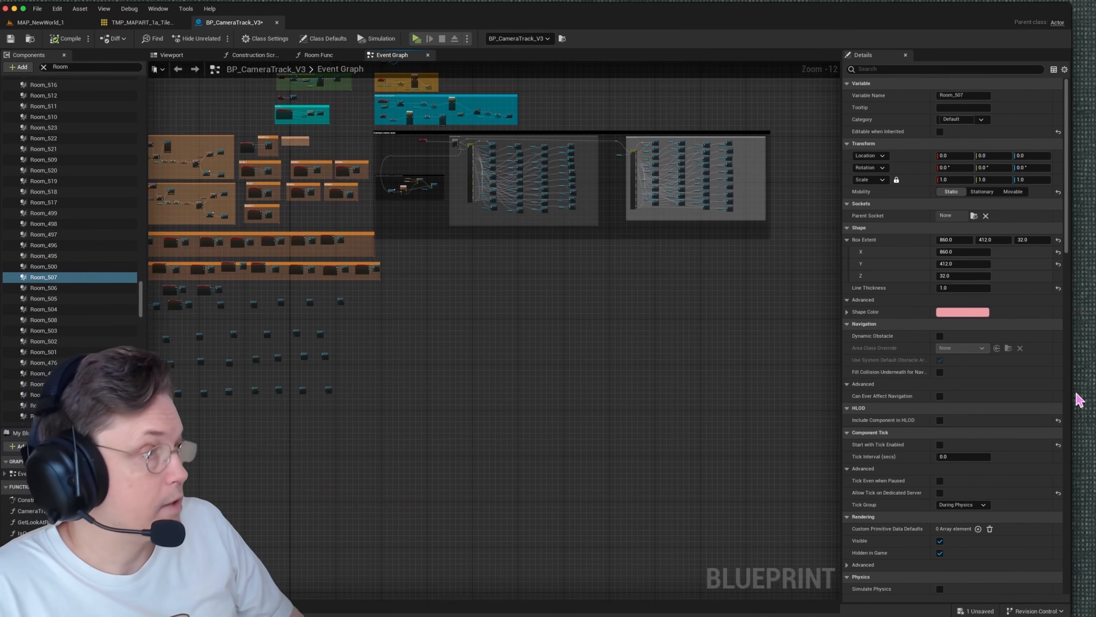
Widen the blueprint window and examine the numbered target nodes feeding Set Prev Room Target Location in the Event Graph
{"action": "left_click_drag", "start_coordinate": [1076, 396], "coordinate": [1095, 396]}
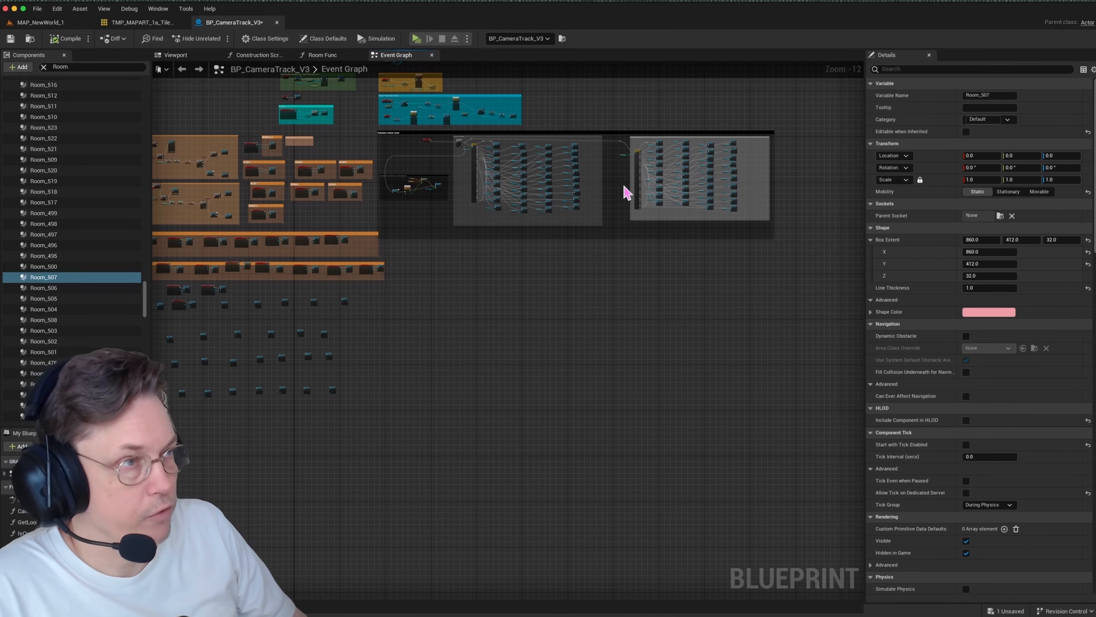
{"action": "scroll", "coordinate": [524, 236], "scroll_direction": "up", "scroll_amount": 8}
{"action": "right_click_drag", "start_coordinate": [523, 236], "coordinate": [419, 542]}
{"action": "scroll", "coordinate": [381, 278], "scroll_direction": "up", "scroll_amount": 4}
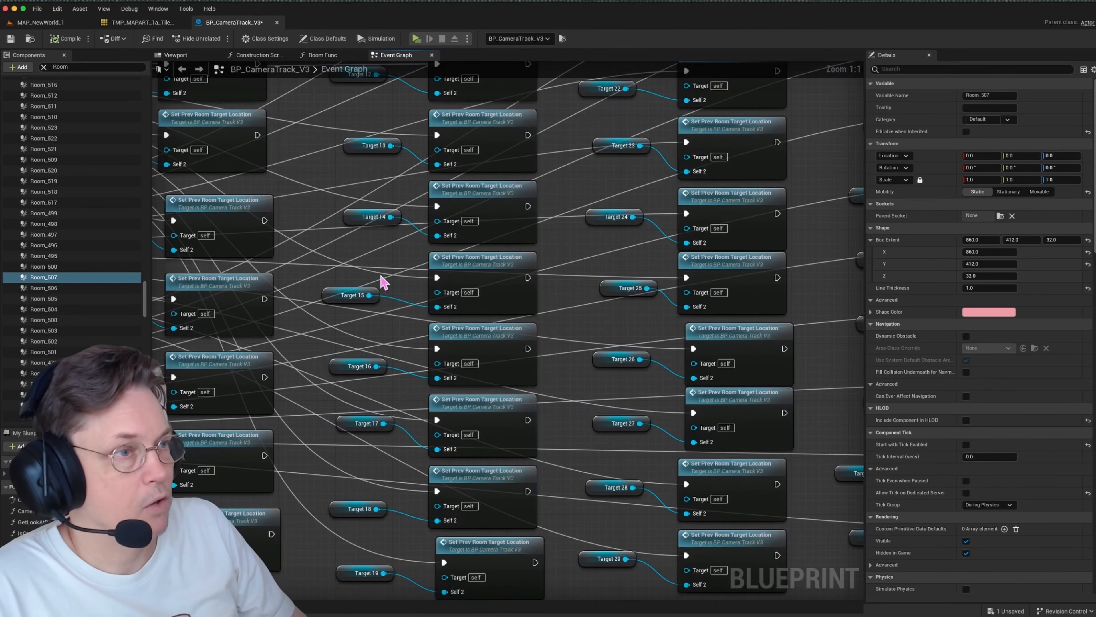
{"action": "scroll", "coordinate": [543, 448], "scroll_direction": "down", "scroll_amount": 8}
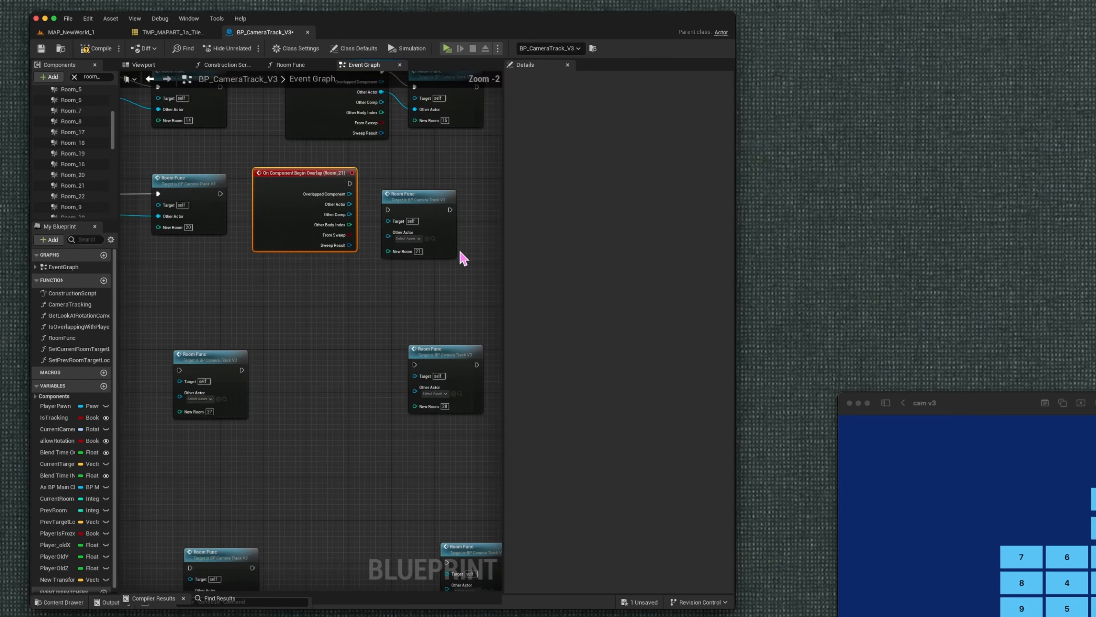
Connect the Room_21 overlap event to its Room Func node, and place and wire the Room_22 overlap event the same way
{"action": "scroll", "coordinate": [350, 252], "scroll_direction": "down", "scroll_amount": 4}
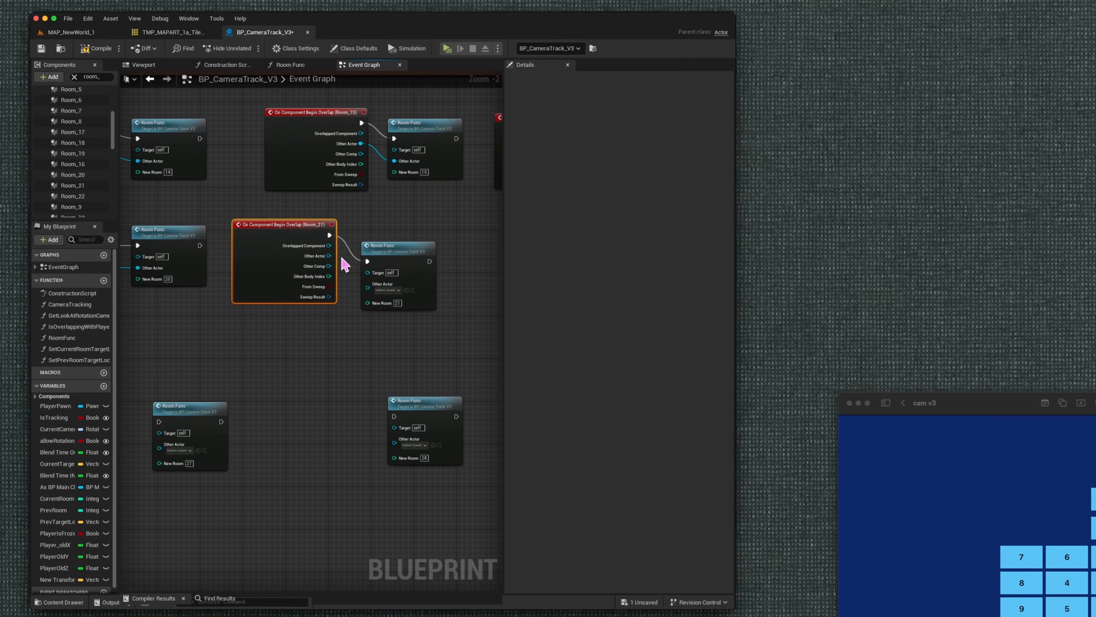
{"action": "scroll", "coordinate": [450, 276], "scroll_direction": "down", "scroll_amount": 2}
{"action": "right_click_drag", "start_coordinate": [449, 277], "coordinate": [327, 278]}
{"action": "left_click_drag", "start_coordinate": [177, 338], "coordinate": [374, 216]}
{"action": "scroll", "coordinate": [388, 219], "scroll_direction": "up", "scroll_amount": 6}
{"action": "left_click_drag", "start_coordinate": [298, 199], "coordinate": [371, 224]}
{"action": "left_click_drag", "start_coordinate": [338, 240], "coordinate": [371, 251]}
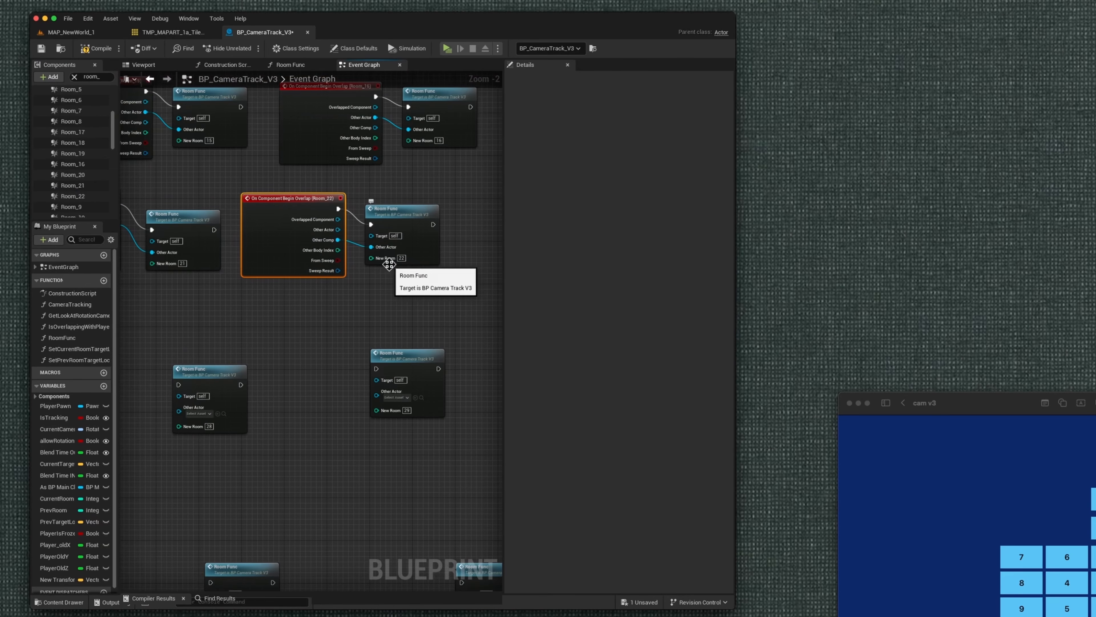
Add a begin-overlap event for Room_23, place it beside the Room Func node for room 23, and wire them together
{"action": "right_click_drag", "start_coordinate": [327, 323], "coordinate": [259, 304]}
{"action": "scroll", "coordinate": [259, 303], "scroll_direction": "down", "scroll_amount": 4}
{"action": "left_click_drag", "start_coordinate": [111, 119], "coordinate": [111, 142]}
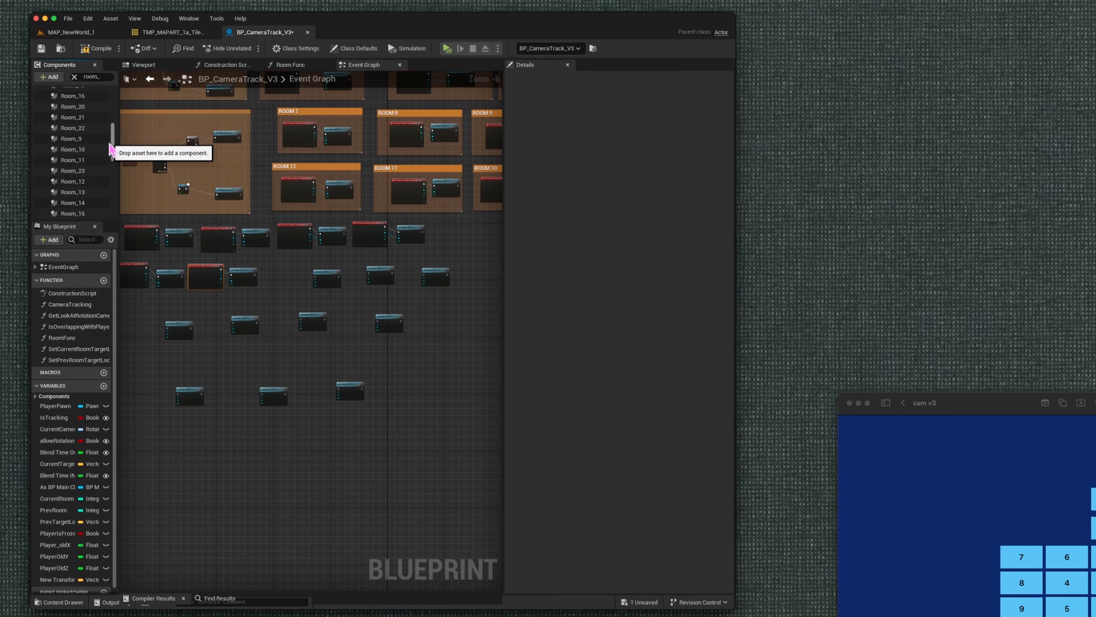
{"action": "left_click", "coordinate": [72, 133]}
{"action": "left_click", "coordinate": [631, 191]}
{"action": "scroll", "coordinate": [144, 399], "scroll_direction": "down", "scroll_amount": 6}
{"action": "left_click_drag", "start_coordinate": [144, 399], "coordinate": [418, 273]}
{"action": "scroll", "coordinate": [444, 272], "scroll_direction": "up", "scroll_amount": 4}
{"action": "right_click_drag", "start_coordinate": [434, 291], "coordinate": [332, 243]}
{"action": "left_click_drag", "start_coordinate": [317, 221], "coordinate": [382, 274]}
{"action": "right_click_drag", "start_coordinate": [446, 333], "coordinate": [410, 293]}
Add a begin-overlap event for Room_24, place it beside the Room Func node for room 24, and wire them together
{"action": "scroll", "coordinate": [323, 290], "scroll_direction": "down", "scroll_amount": 3}
{"action": "scroll", "coordinate": [357, 278], "scroll_direction": "up", "scroll_amount": 2}
{"action": "scroll", "coordinate": [70, 135], "scroll_direction": "up", "scroll_amount": 6}
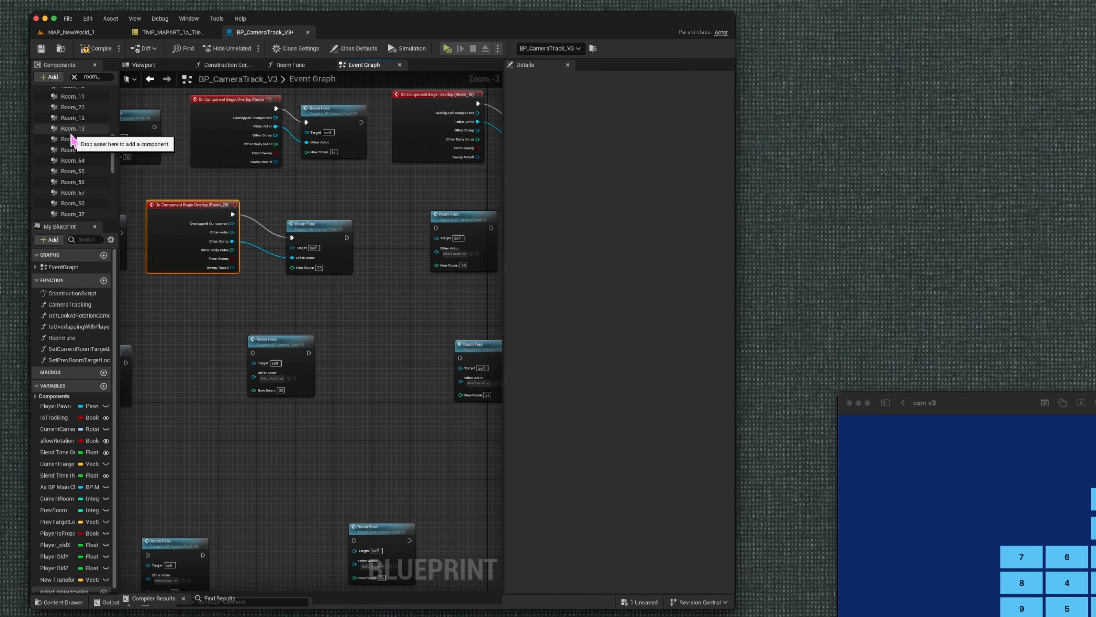
{"action": "left_click_drag", "start_coordinate": [118, 104], "coordinate": [141, 107]}
{"action": "left_click_drag", "start_coordinate": [30, 125], "coordinate": [0, 125]}
{"action": "left_click", "coordinate": [43, 155]}
{"action": "left_click", "coordinate": [628, 191]}
{"action": "scroll", "coordinate": [228, 305], "scroll_direction": "down", "scroll_amount": 4}
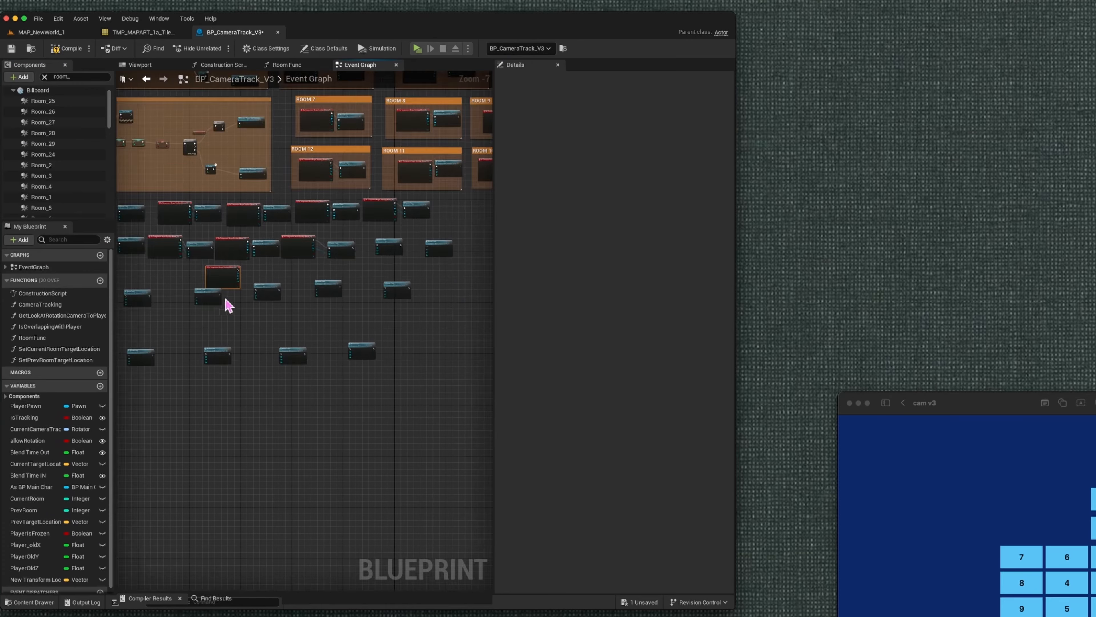
{"action": "left_click_drag", "start_coordinate": [449, 242], "coordinate": [479, 246]}
{"action": "left_click_drag", "start_coordinate": [168, 267], "coordinate": [331, 241]}
{"action": "scroll", "coordinate": [362, 247], "scroll_direction": "up", "scroll_amount": 7}
{"action": "left_click_drag", "start_coordinate": [256, 228], "coordinate": [308, 284]}
{"action": "scroll", "coordinate": [311, 283], "scroll_direction": "down", "scroll_amount": 2}
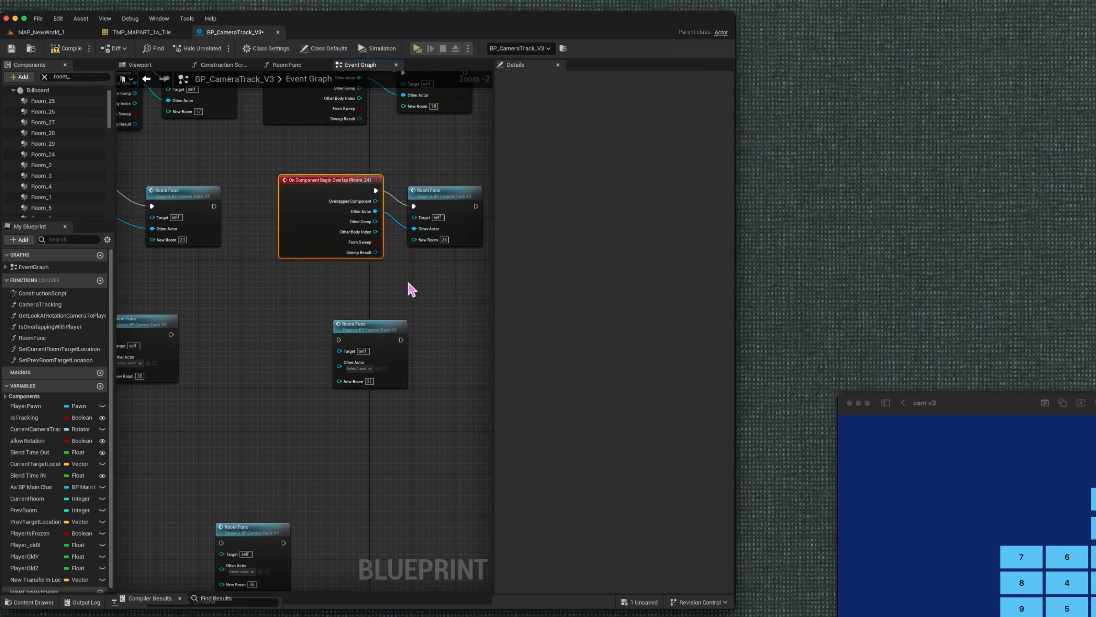
Add a begin-overlap event for Room_25, move it next to its Room Func node, and connect execution and Other Actor
{"action": "right_click_drag", "start_coordinate": [411, 289], "coordinate": [217, 310]}
{"action": "left_click_drag", "start_coordinate": [401, 221], "coordinate": [450, 204]}
{"action": "left_click", "coordinate": [69, 102]}
{"action": "left_click", "coordinate": [629, 190]}
{"action": "scroll", "coordinate": [184, 336], "scroll_direction": "down", "scroll_amount": 8}
{"action": "left_click_drag", "start_coordinate": [139, 324], "coordinate": [490, 220]}
{"action": "scroll", "coordinate": [492, 220], "scroll_direction": "up", "scroll_amount": 8}
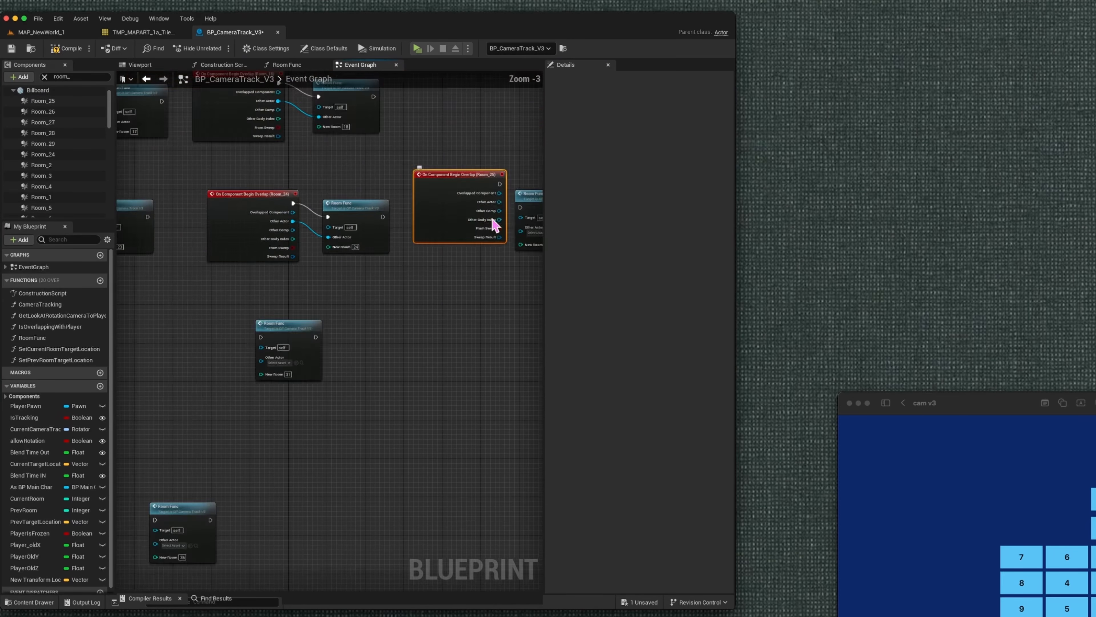
{"action": "right_click_drag", "start_coordinate": [491, 221], "coordinate": [273, 268]}
{"action": "left_click_drag", "start_coordinate": [321, 242], "coordinate": [344, 228]}
{"action": "left_click_drag", "start_coordinate": [282, 230], "coordinate": [327, 239]}
Add a begin-overlap event for Room_26 and connect it to the matching Room Func node at the start of the next row
{"action": "scroll", "coordinate": [305, 280], "scroll_direction": "down", "scroll_amount": 2}
{"action": "right_click_drag", "start_coordinate": [187, 390], "coordinate": [308, 359]}
{"action": "right_click_drag", "start_coordinate": [148, 341], "coordinate": [260, 301]}
{"action": "scroll", "coordinate": [259, 301], "scroll_direction": "up", "scroll_amount": 1}
{"action": "scroll", "coordinate": [254, 294], "scroll_direction": "up", "scroll_amount": 1}
{"action": "left_click", "coordinate": [43, 111]}
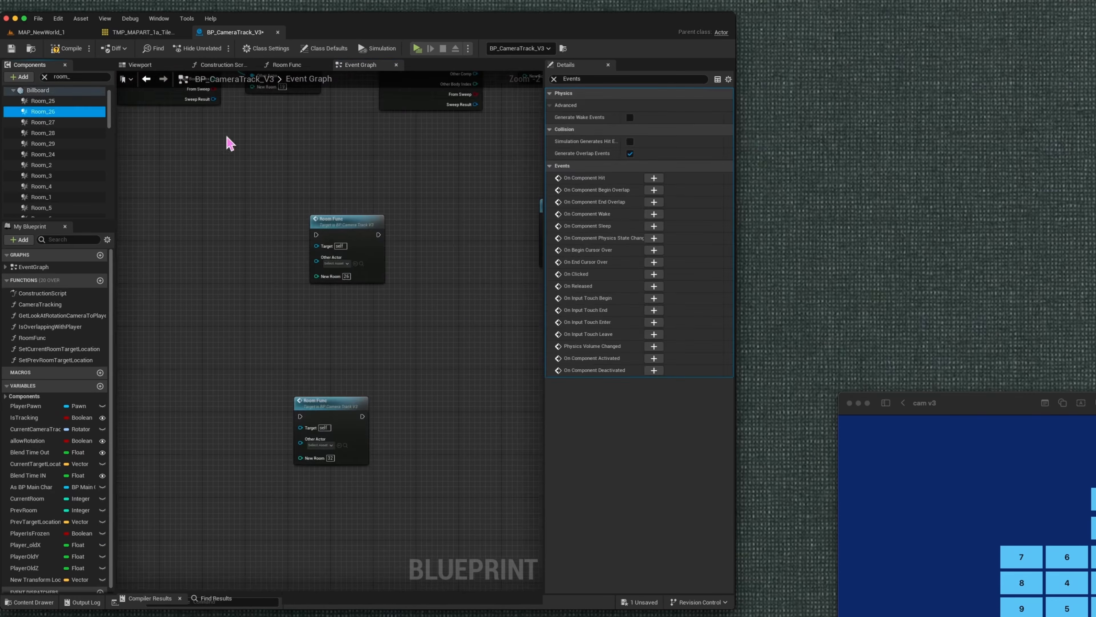
{"action": "left_click", "coordinate": [653, 205]}
{"action": "scroll", "coordinate": [382, 324], "scroll_direction": "down", "scroll_amount": 3}
{"action": "left_click_drag", "start_coordinate": [370, 318], "coordinate": [392, 221]}
{"action": "scroll", "coordinate": [380, 222], "scroll_direction": "up", "scroll_amount": 3}
{"action": "right_click_drag", "start_coordinate": [379, 220], "coordinate": [266, 254]}
{"action": "left_click_drag", "start_coordinate": [289, 209], "coordinate": [354, 233]}
{"action": "left_click_drag", "start_coordinate": [290, 229], "coordinate": [345, 259]}
Add a begin-overlap event for Room_27 and wire its execution and Other Actor outputs to the Room Func node for room 27
{"action": "scroll", "coordinate": [353, 254], "scroll_direction": "down", "scroll_amount": 2}
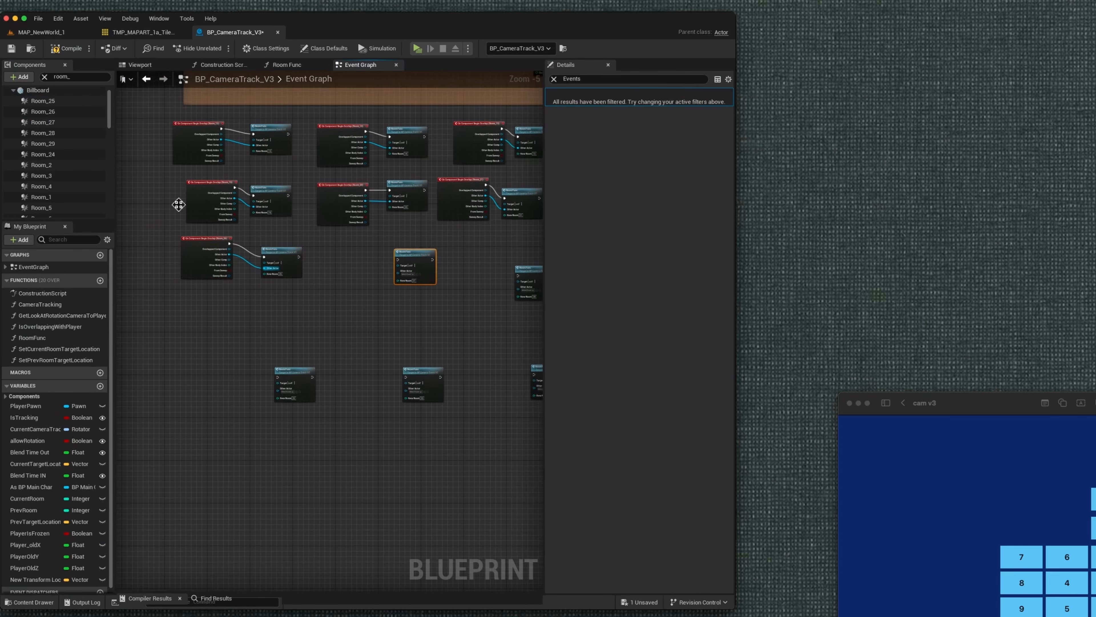
{"action": "left_click", "coordinate": [43, 122]}
{"action": "left_click", "coordinate": [629, 191]}
{"action": "left_click_drag", "start_coordinate": [288, 343], "coordinate": [438, 177]}
{"action": "scroll", "coordinate": [467, 185], "scroll_direction": "up", "scroll_amount": 4}
{"action": "left_click_drag", "start_coordinate": [411, 248], "coordinate": [419, 245]}
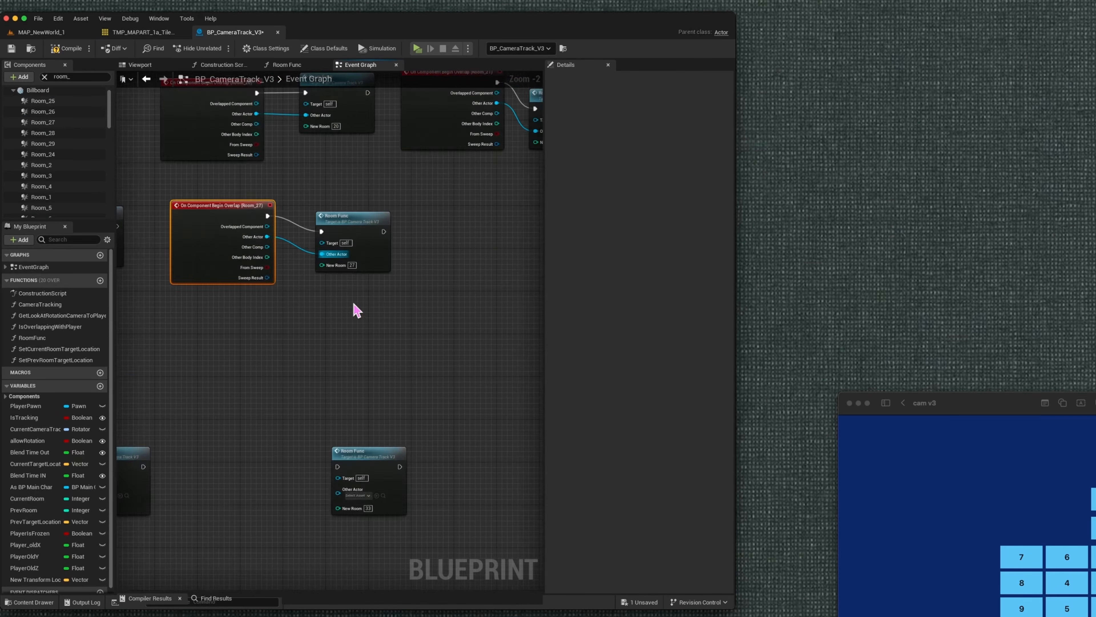
Add a begin-overlap event for Room_28, position it beside its Room Func node, and link the two
{"action": "left_click", "coordinate": [43, 133]}
{"action": "left_click", "coordinate": [628, 191]}
{"action": "scroll", "coordinate": [432, 282], "scroll_direction": "down", "scroll_amount": 6}
{"action": "right_click_drag", "start_coordinate": [475, 264], "coordinate": [260, 306]}
{"action": "left_click_drag", "start_coordinate": [186, 333], "coordinate": [369, 225]}
{"action": "scroll", "coordinate": [399, 243], "scroll_direction": "up", "scroll_amount": 6}
{"action": "left_click_drag", "start_coordinate": [341, 181], "coordinate": [411, 187]}
{"action": "left_click_drag", "start_coordinate": [357, 209], "coordinate": [412, 221]}
{"action": "scroll", "coordinate": [246, 270], "scroll_direction": "down", "scroll_amount": 4}
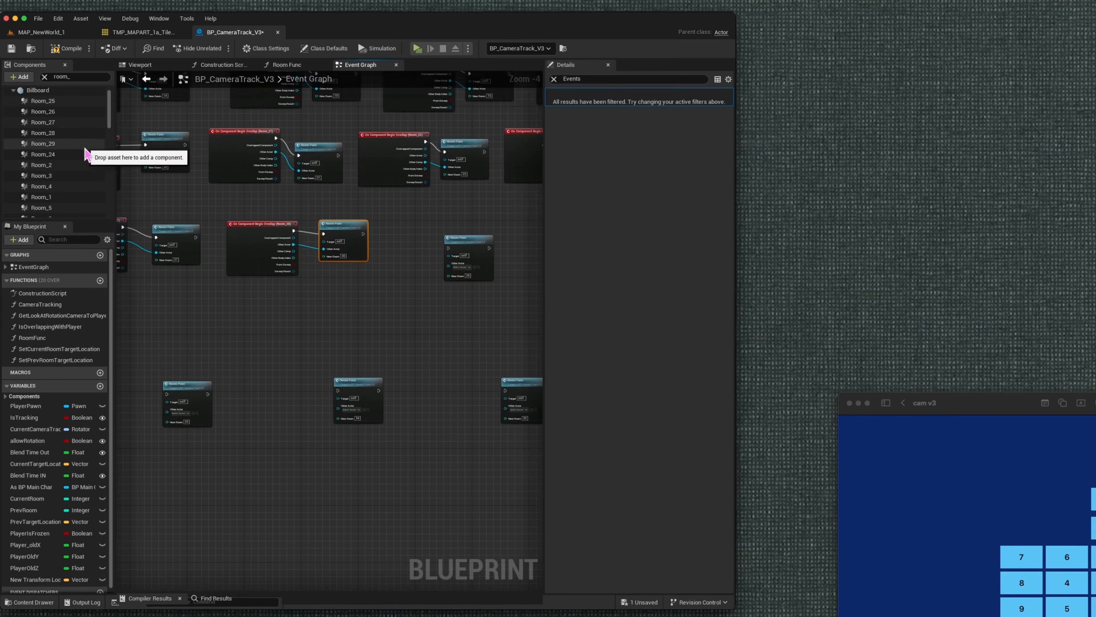
Add a begin-overlap event for Room_29, position it beside its Room Func node, and link the two
{"action": "left_click", "coordinate": [43, 143]}
{"action": "left_click", "coordinate": [647, 191]}
{"action": "scroll", "coordinate": [453, 267], "scroll_direction": "down", "scroll_amount": 6}
{"action": "left_click_drag", "start_coordinate": [277, 337], "coordinate": [460, 252]}
{"action": "scroll", "coordinate": [518, 255], "scroll_direction": "up", "scroll_amount": 7}
{"action": "left_click_drag", "start_coordinate": [243, 212], "coordinate": [306, 218]}
{"action": "left_click_drag", "start_coordinate": [242, 239], "coordinate": [306, 253]}
{"action": "scroll", "coordinate": [372, 197], "scroll_direction": "down", "scroll_amount": 4}
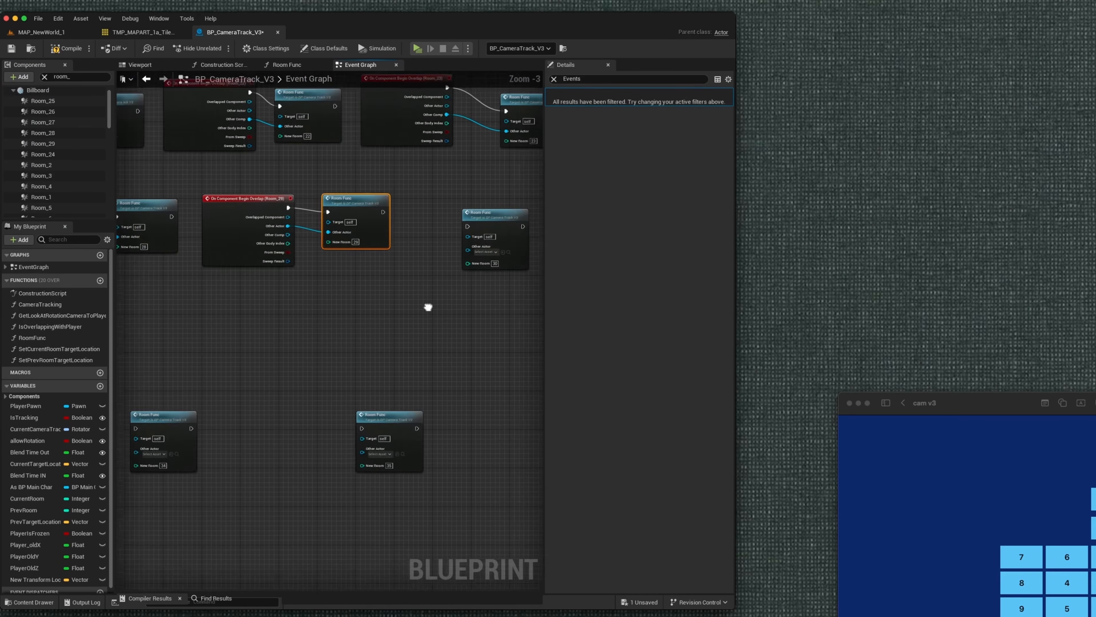
Filter the components by room_3, add a begin-overlap event for Room_30, and hook it up to its Room Func node
{"action": "right_click_drag", "start_coordinate": [426, 306], "coordinate": [371, 349]}
{"action": "left_click_drag", "start_coordinate": [421, 282], "coordinate": [470, 273]}
{"action": "scroll", "coordinate": [60, 121], "scroll_direction": "down", "scroll_amount": 5}
{"action": "left_click", "coordinate": [43, 158]}
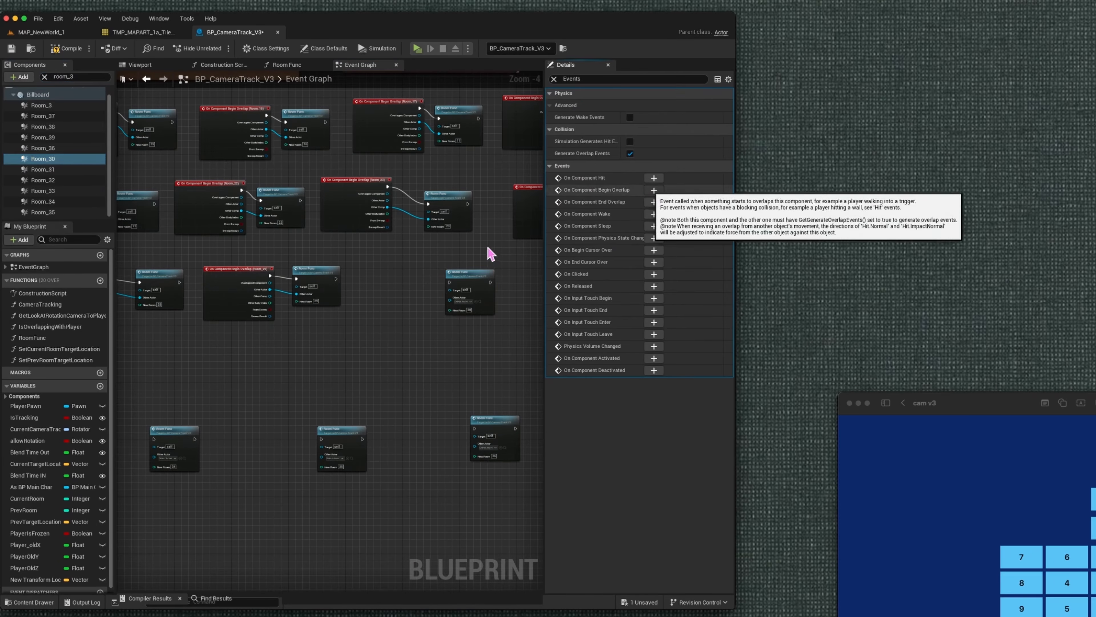
{"action": "left_click", "coordinate": [630, 177]}
{"action": "left_click_drag", "start_coordinate": [274, 302], "coordinate": [326, 270]}
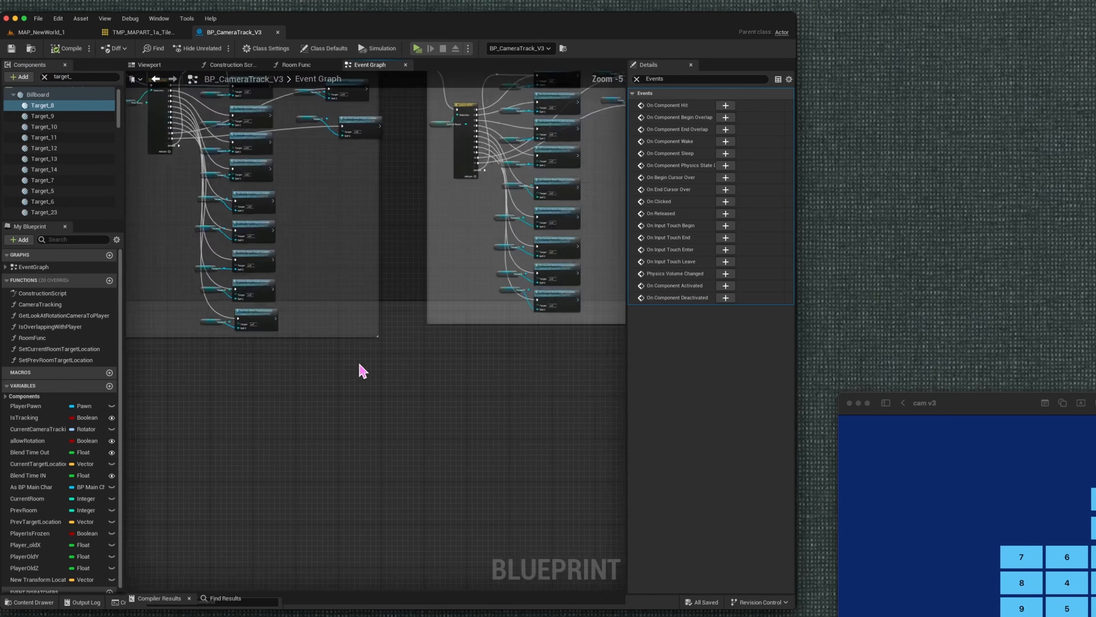
Move the set next room location comment group farther from the set prev room location group to make space
{"action": "scroll", "coordinate": [362, 370], "scroll_direction": "down", "scroll_amount": 5}
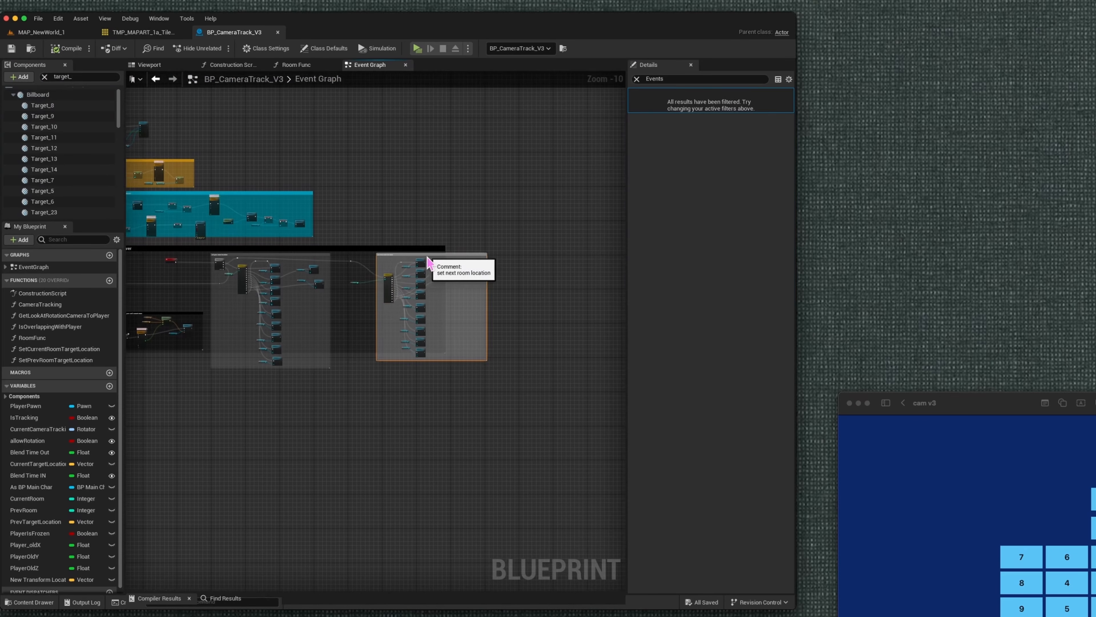
{"action": "left_click_drag", "start_coordinate": [418, 256], "coordinate": [441, 256]}
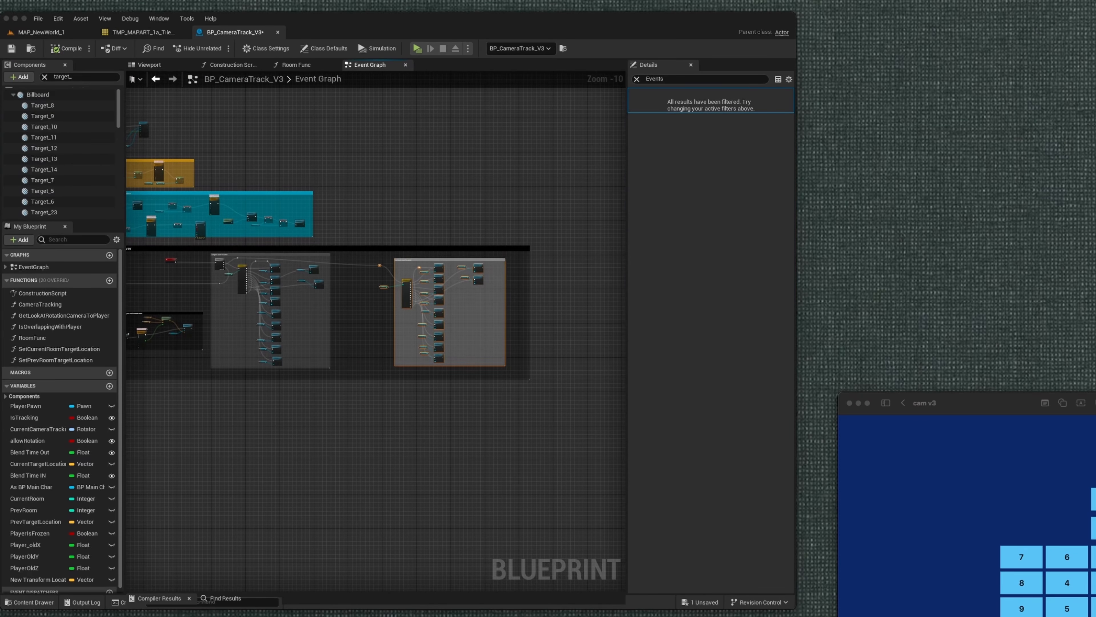
{"action": "right_click_drag", "start_coordinate": [260, 412], "coordinate": [306, 413]}
Duplicate the Set Prev Room Target Location node beneath the Target 11 one until the second column holds ten nodes
{"action": "scroll", "coordinate": [302, 290], "scroll_direction": "up", "scroll_amount": 7}
{"action": "right_click_drag", "start_coordinate": [482, 357], "coordinate": [385, 492]}
{"action": "scroll", "coordinate": [385, 493], "scroll_direction": "up", "scroll_amount": 2}
{"action": "left_click", "coordinate": [401, 294]}
{"action": "key", "text": "ctrl+d"}
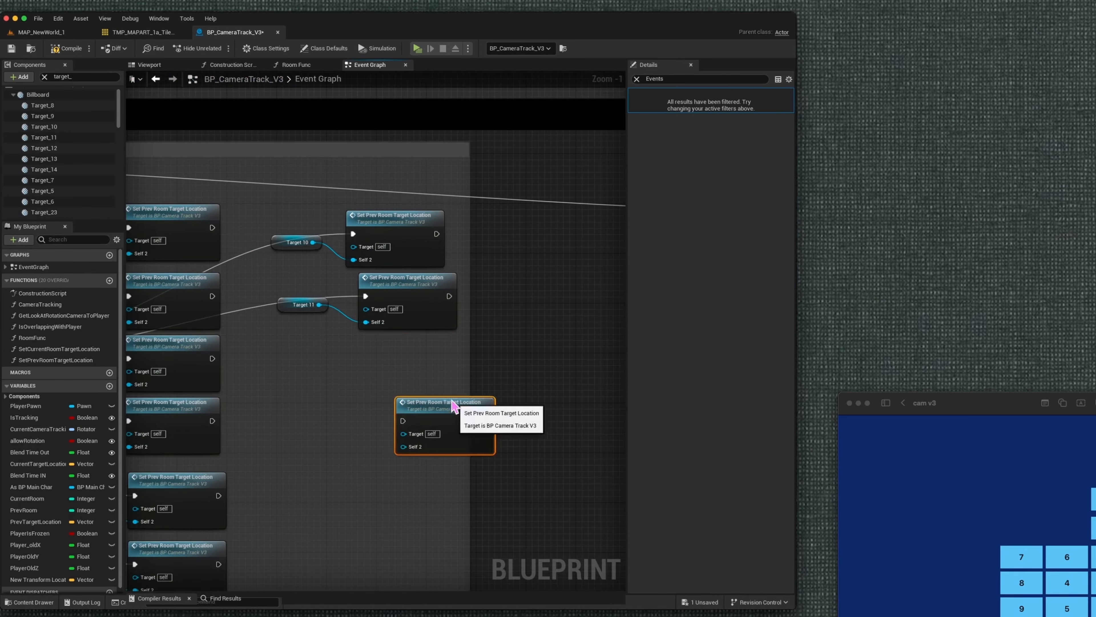
{"action": "left_click_drag", "start_coordinate": [452, 402], "coordinate": [417, 340]}
{"action": "key", "text": "ctrl+d"}
{"action": "left_click_drag", "start_coordinate": [471, 422], "coordinate": [405, 402]}
{"action": "key", "text": "ctrl+d"}
{"action": "left_click_drag", "start_coordinate": [450, 521], "coordinate": [396, 477]}
{"action": "right_click_drag", "start_coordinate": [407, 585], "coordinate": [408, 491]}
{"action": "scroll", "coordinate": [409, 543], "scroll_direction": "down", "scroll_amount": 1}
{"action": "right_click_drag", "start_coordinate": [408, 543], "coordinate": [414, 451]}
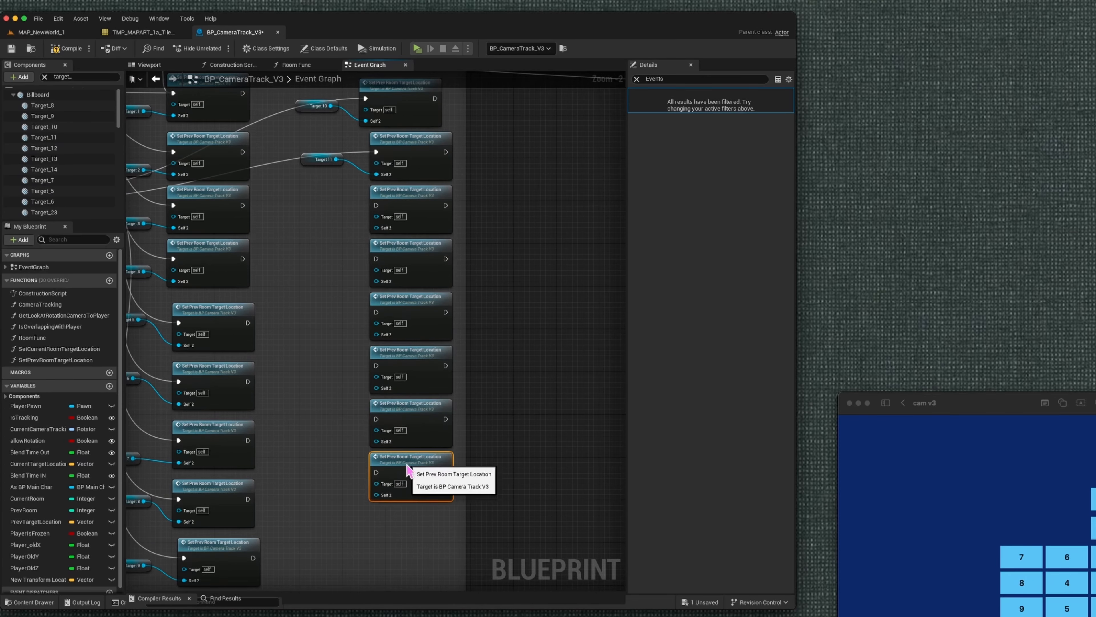
{"action": "key", "text": "super+v"}
{"action": "left_click_drag", "start_coordinate": [444, 482], "coordinate": [419, 515]}
{"action": "scroll", "coordinate": [401, 514], "scroll_direction": "down", "scroll_amount": 2}
{"action": "right_click_drag", "start_coordinate": [442, 543], "coordinate": [418, 469]}
{"action": "key", "text": "super+v"}
{"action": "left_click_drag", "start_coordinate": [415, 476], "coordinate": [541, 509]}
Paste a third column of ten Set Prev Room Target Location nodes inside the set prev room location group
{"action": "right_click_drag", "start_coordinate": [479, 147], "coordinate": [422, 269]}
{"action": "key", "text": "super+v"}
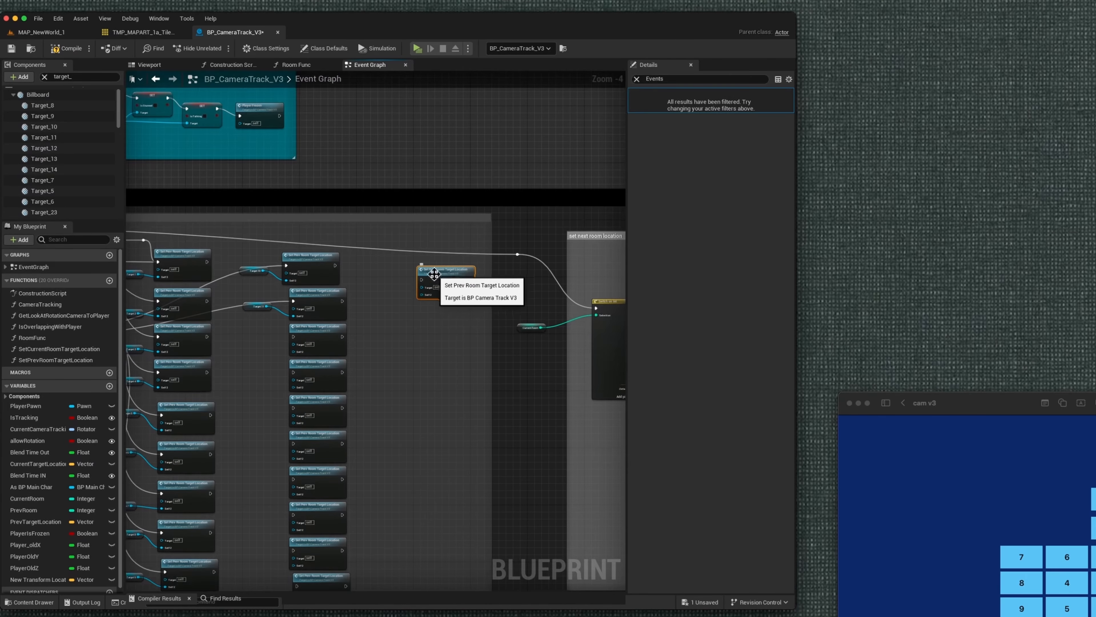
{"action": "left_click_drag", "start_coordinate": [434, 274], "coordinate": [430, 263]}
{"action": "key", "text": "super+v"}
{"action": "left_click_drag", "start_coordinate": [474, 318], "coordinate": [460, 308]}
{"action": "key", "text": "super+v"}
{"action": "left_click_drag", "start_coordinate": [462, 382], "coordinate": [438, 335]}
{"action": "key", "text": "super+v"}
{"action": "left_click_drag", "start_coordinate": [460, 387], "coordinate": [438, 371]}
{"action": "right_click_drag", "start_coordinate": [446, 492], "coordinate": [416, 470]}
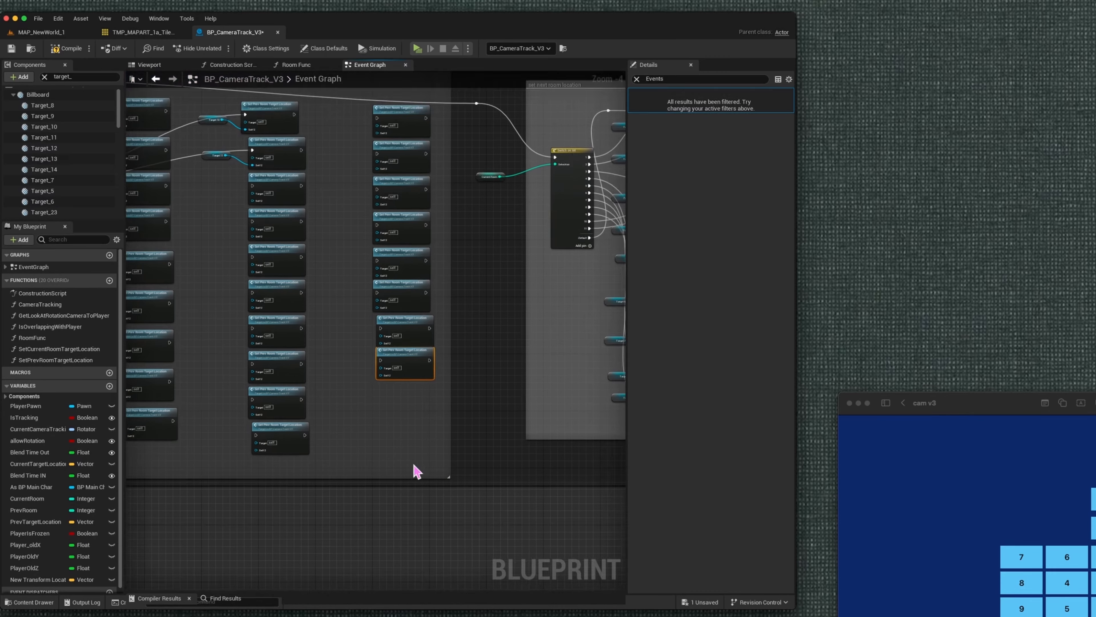
{"action": "key", "text": "super+v"}
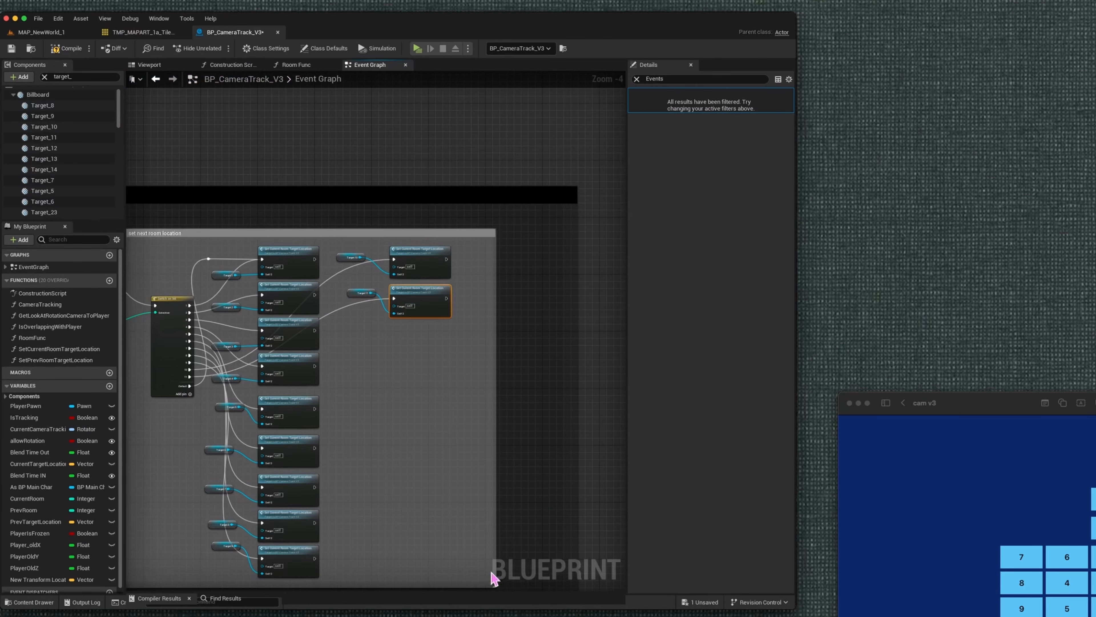
Widen the set next room location comment and paste Set Prev Room Target Location nodes to extend its second column to ten nodes
{"action": "left_click_drag", "start_coordinate": [489, 580], "coordinate": [594, 571]}
{"action": "key", "text": "super+v"}
{"action": "left_click_drag", "start_coordinate": [412, 293], "coordinate": [419, 314]}
{"action": "key", "text": "super+v"}
{"action": "key", "text": "super+v"}
{"action": "right_click_drag", "start_coordinate": [505, 509], "coordinate": [502, 369]}
{"action": "key", "text": "super+v"}
{"action": "left_click_drag", "start_coordinate": [505, 374], "coordinate": [397, 347]}
{"action": "key", "text": "super+v"}
{"action": "key", "text": "super+v"}
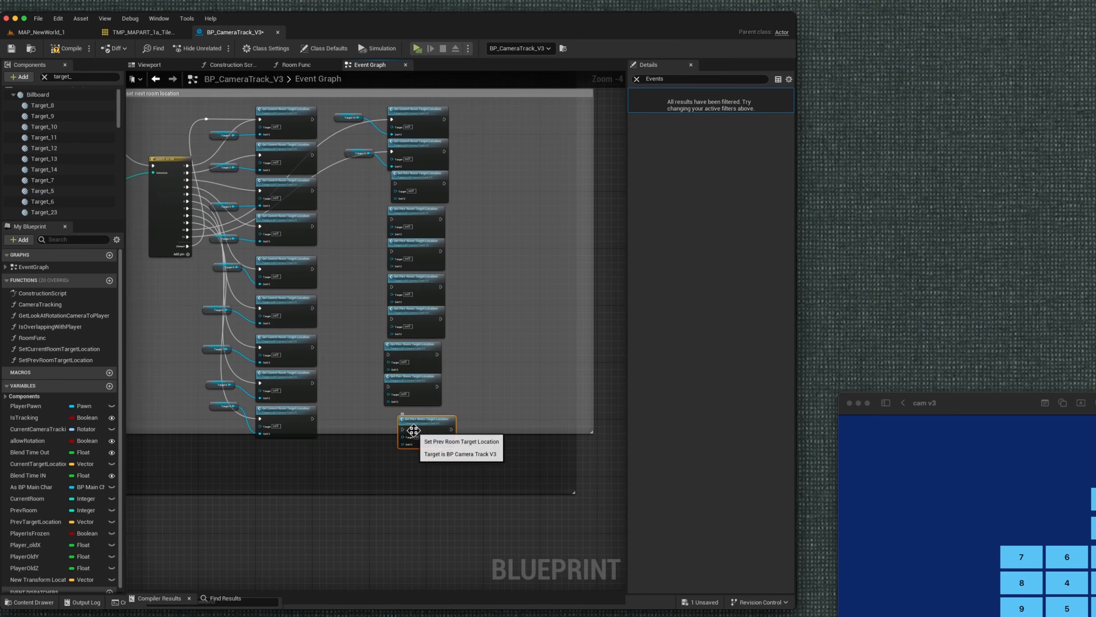
{"action": "left_click_drag", "start_coordinate": [413, 425], "coordinate": [401, 418]}
Paste a third column of Set Prev Room Target Location nodes in the set next room location group and return to the prev group
{"action": "right_click_drag", "start_coordinate": [514, 164], "coordinate": [484, 270]}
{"action": "key", "text": "super+v"}
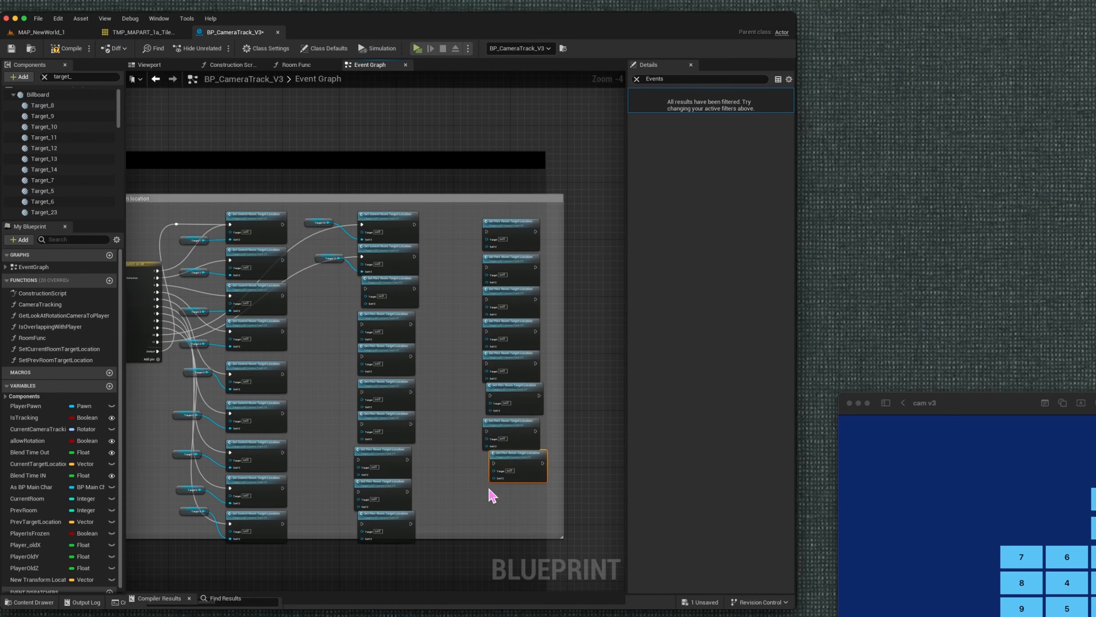
{"action": "right_click_drag", "start_coordinate": [562, 536], "coordinate": [428, 546]}
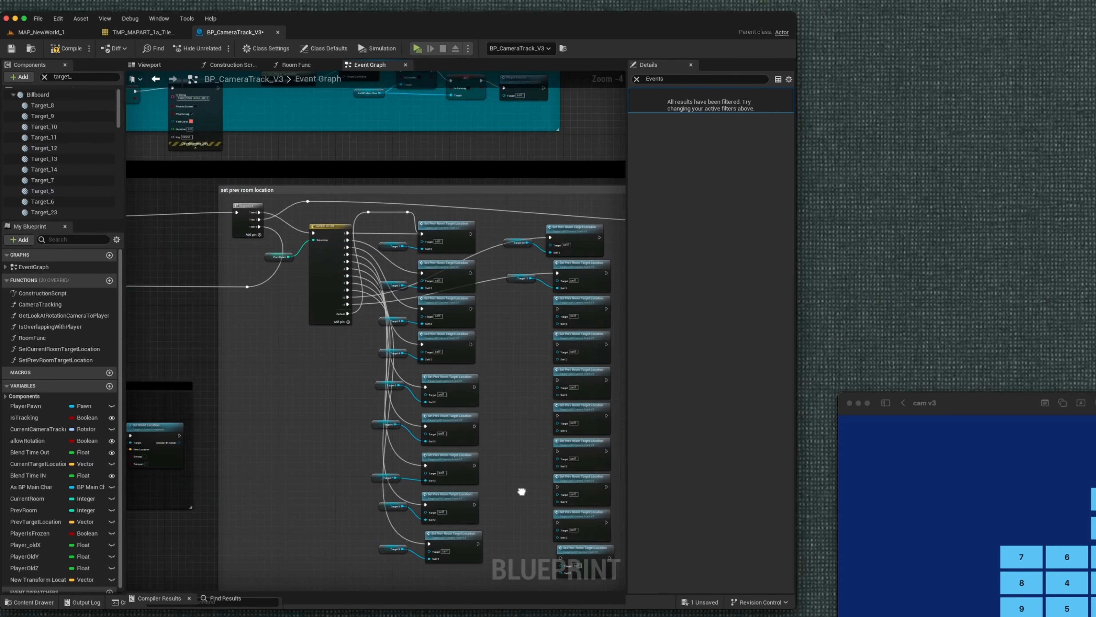
{"action": "scroll", "coordinate": [421, 413], "scroll_direction": "up", "scroll_amount": 2}
{"action": "right_click_drag", "start_coordinate": [421, 413], "coordinate": [247, 242]}
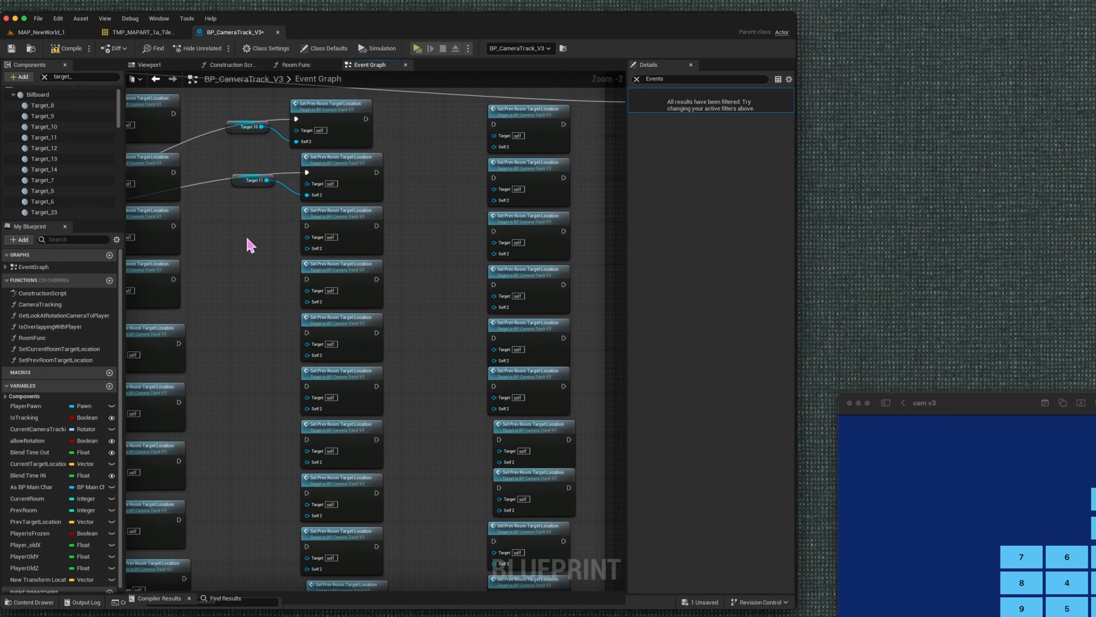
Place references to the Target_12, Target_13 and Target_14 components beside the second column of the set prev room location group
{"action": "left_click_drag", "start_coordinate": [43, 148], "coordinate": [236, 281]}
{"action": "left_click_drag", "start_coordinate": [43, 170], "coordinate": [237, 334]}
{"action": "scroll", "coordinate": [88, 164], "scroll_direction": "up", "scroll_amount": 1}
{"action": "scroll", "coordinate": [86, 147], "scroll_direction": "down", "scroll_amount": 7}
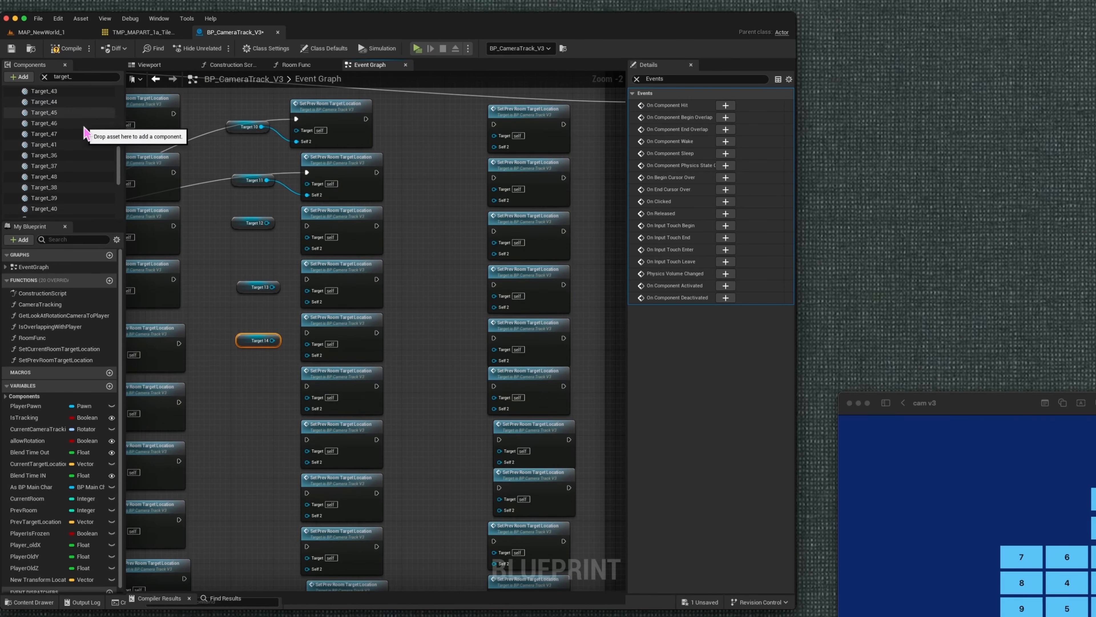
Filter the components by target_1 and place Target_15 through Target_19 beside the remaining second-column nodes of the prev group
{"action": "left_click", "coordinate": [86, 78]}
{"action": "type", "text": "target_1"}
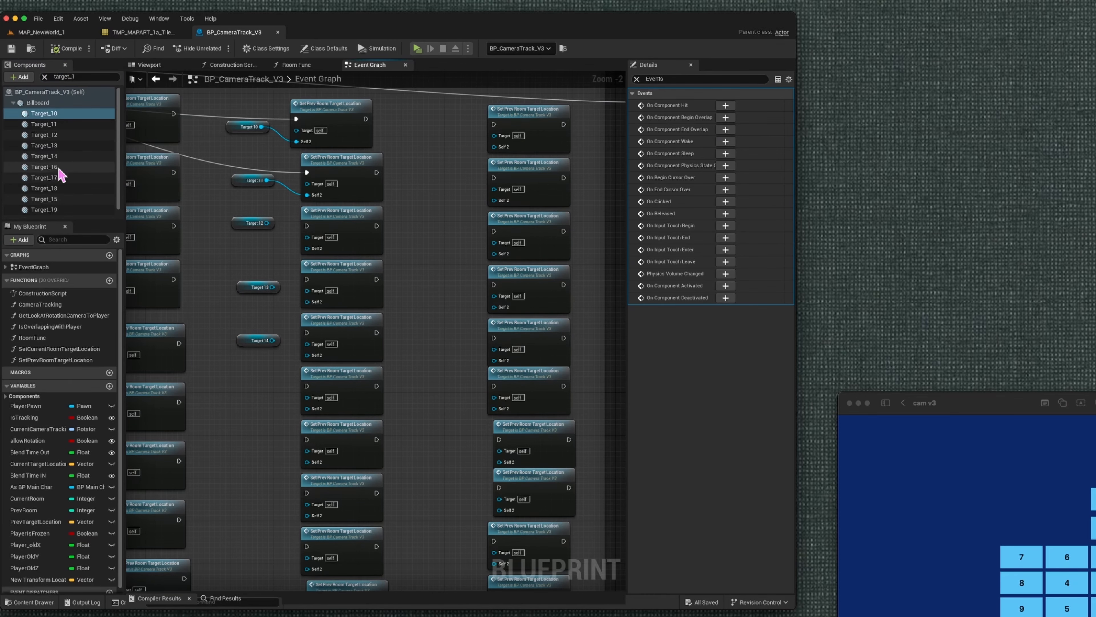
{"action": "left_click_drag", "start_coordinate": [43, 199], "coordinate": [221, 395]}
{"action": "left_click_drag", "start_coordinate": [43, 167], "coordinate": [227, 449]}
{"action": "left_click_drag", "start_coordinate": [43, 177], "coordinate": [233, 492]}
{"action": "left_click_drag", "start_coordinate": [44, 188], "coordinate": [229, 557]}
{"action": "right_click_drag", "start_coordinate": [274, 531], "coordinate": [279, 418]}
{"action": "scroll", "coordinate": [271, 490], "scroll_direction": "down", "scroll_amount": 1}
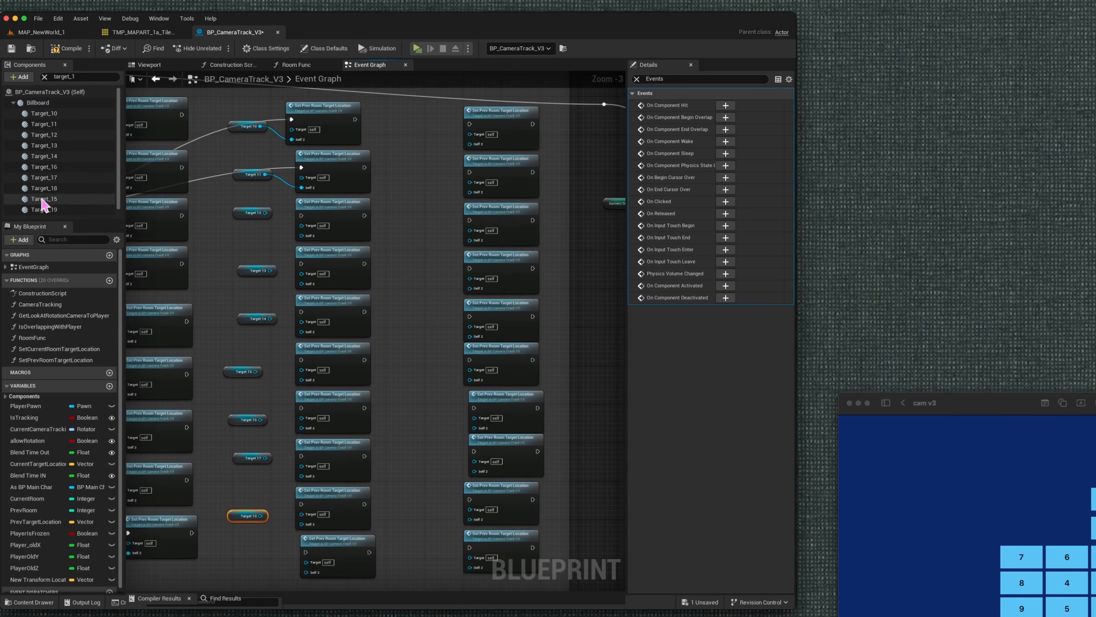
{"action": "left_click_drag", "start_coordinate": [43, 209], "coordinate": [235, 556]}
Filter the components by target_2 and place Target_20 through Target_29 beside the third column of the prev group
{"action": "left_click", "coordinate": [78, 76]}
{"action": "key", "text": "BackSpace"}
{"action": "type", "text": "2"}
{"action": "left_click_drag", "start_coordinate": [43, 188], "coordinate": [408, 182]}
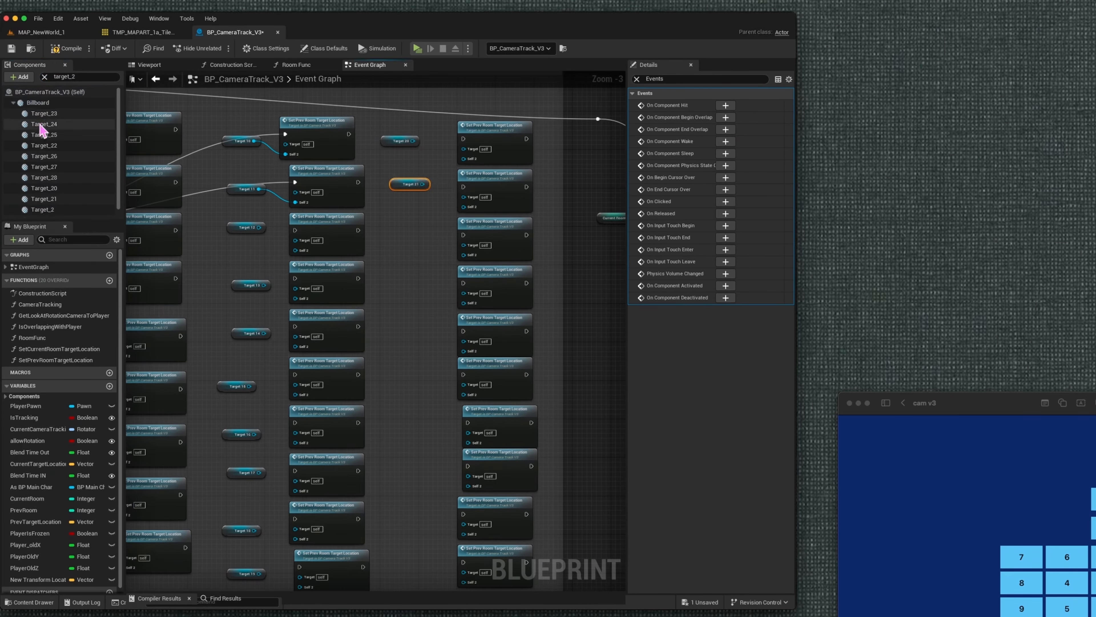
{"action": "left_click_drag", "start_coordinate": [44, 124], "coordinate": [424, 381]}
{"action": "left_click_drag", "start_coordinate": [44, 156], "coordinate": [420, 472]}
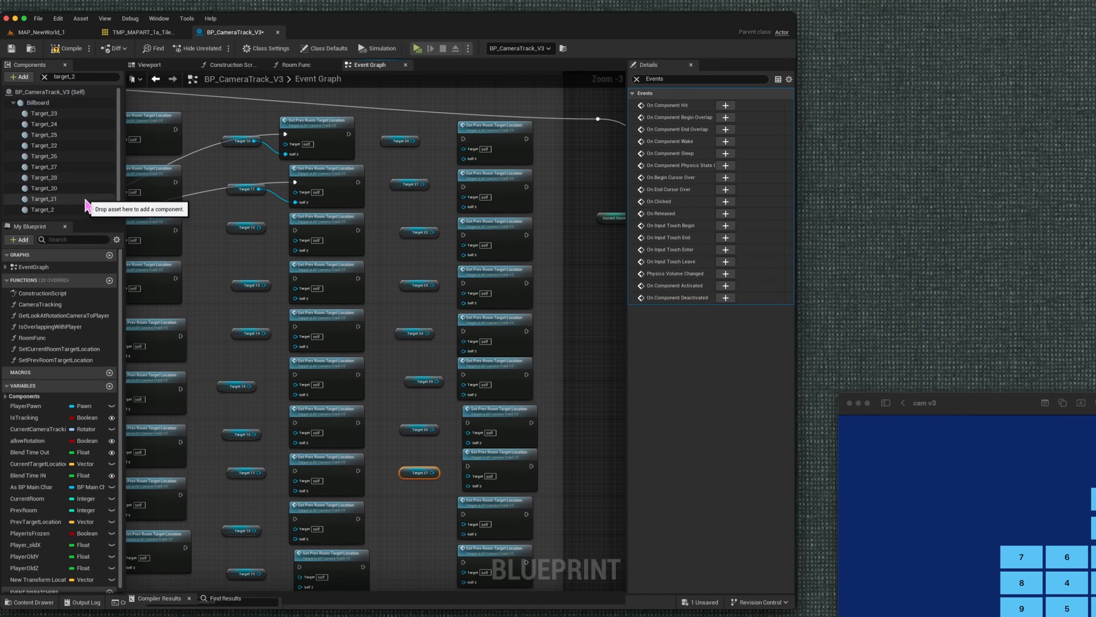
{"action": "left_click_drag", "start_coordinate": [41, 179], "coordinate": [402, 514]}
{"action": "scroll", "coordinate": [41, 207], "scroll_direction": "down", "scroll_amount": 1}
{"action": "left_click_drag", "start_coordinate": [42, 212], "coordinate": [397, 559]}
Make room for and paste a fourth column of Set Prev Room Target Location nodes in the prev group, and save
{"action": "right_click_drag", "start_coordinate": [413, 542], "coordinate": [175, 425]}
{"action": "scroll", "coordinate": [174, 425], "scroll_direction": "down", "scroll_amount": 4}
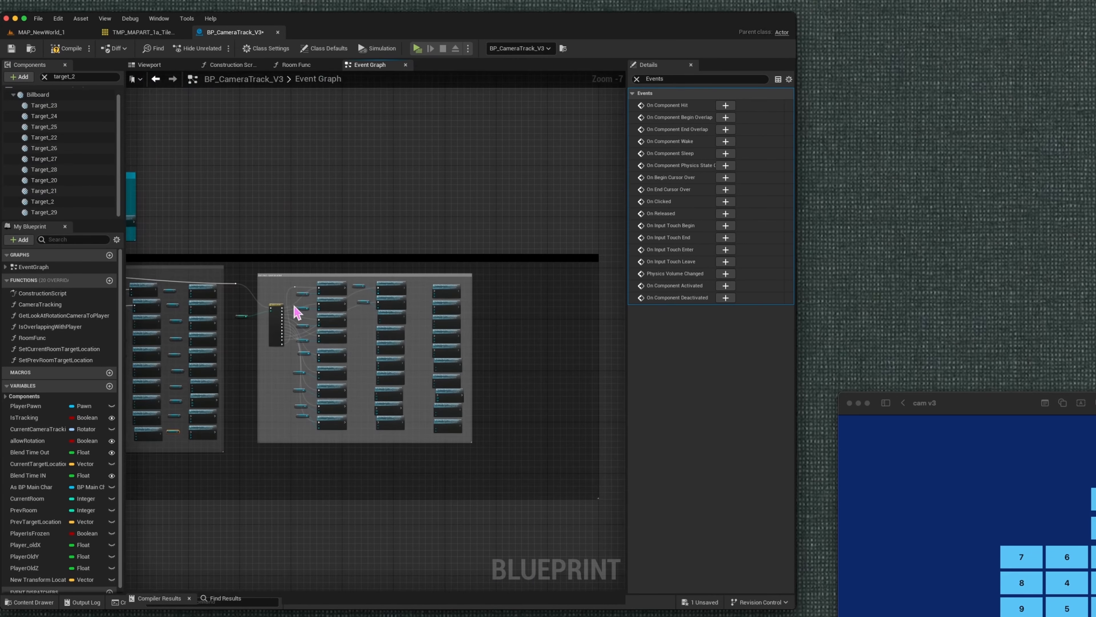
{"action": "left_click_drag", "start_coordinate": [362, 278], "coordinate": [484, 269]}
{"action": "scroll", "coordinate": [256, 323], "scroll_direction": "up", "scroll_amount": 3}
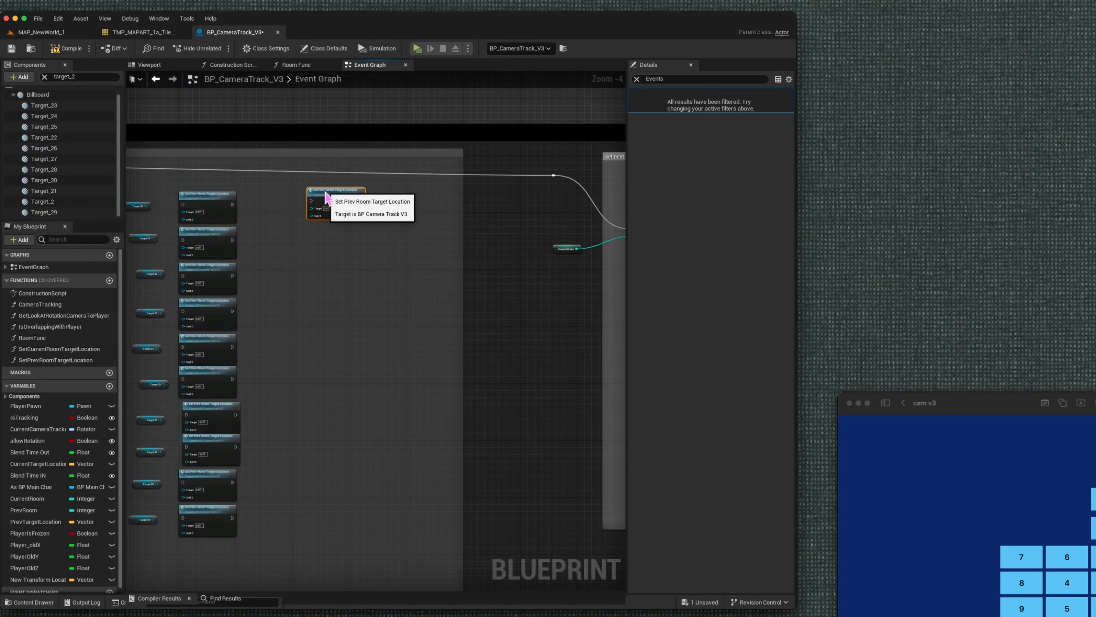
{"action": "key", "text": "super+v"}
{"action": "key", "text": "super+v"}
{"action": "scroll", "coordinate": [263, 454], "scroll_direction": "up", "scroll_amount": 2}
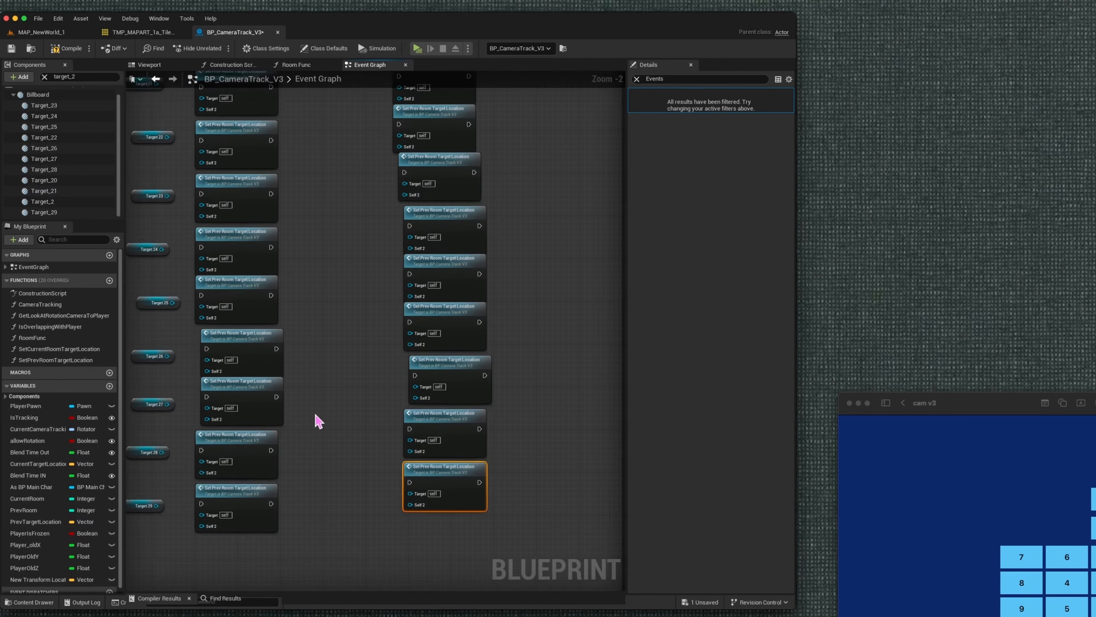
{"action": "left_click", "coordinate": [12, 48]}
Filter the components by target_3 and place Target_30 through Target_39 beside the fourth column of the prev group
{"action": "left_click", "coordinate": [81, 77]}
{"action": "key", "text": "BackSpace"}
{"action": "type", "text": "3"}
{"action": "left_click_drag", "start_coordinate": [43, 169], "coordinate": [273, 114]}
{"action": "left_click_drag", "start_coordinate": [43, 180], "coordinate": [286, 155]}
{"action": "left_click_drag", "start_coordinate": [44, 191], "coordinate": [291, 214]}
{"action": "left_click_drag", "start_coordinate": [44, 201], "coordinate": [281, 310]}
{"action": "left_click_drag", "start_coordinate": [48, 159], "coordinate": [286, 358]}
{"action": "left_click_drag", "start_coordinate": [45, 117], "coordinate": [286, 406]}
{"action": "left_click_drag", "start_coordinate": [45, 127], "coordinate": [294, 466]}
{"action": "left_click_drag", "start_coordinate": [44, 137], "coordinate": [282, 566]}
Connect the Target 30 to Target 39 references to the Self 2 inputs of the fourth-column nodes
{"action": "right_click_drag", "start_coordinate": [356, 323], "coordinate": [350, 352]}
{"action": "left_click_drag", "start_coordinate": [320, 290], "coordinate": [303, 291]}
{"action": "right_click_drag", "start_coordinate": [314, 432], "coordinate": [330, 295]}
{"action": "left_click_drag", "start_coordinate": [327, 463], "coordinate": [330, 470]}
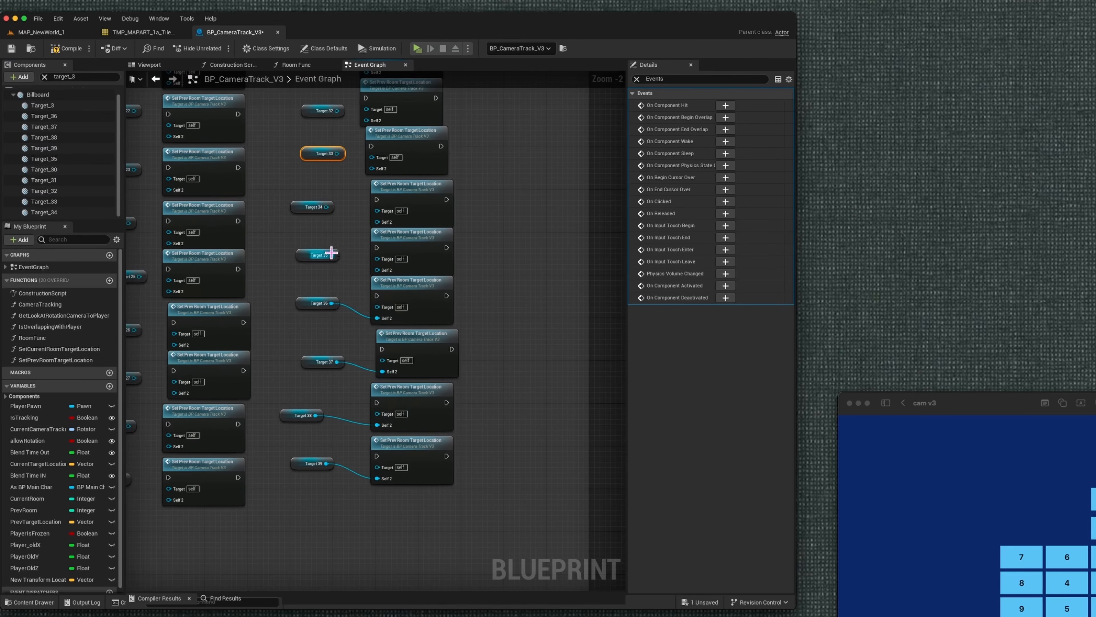
{"action": "left_click_drag", "start_coordinate": [332, 255], "coordinate": [377, 270]}
{"action": "left_click_drag", "start_coordinate": [327, 207], "coordinate": [377, 222]}
{"action": "left_click_drag", "start_coordinate": [337, 153], "coordinate": [371, 168]}
{"action": "left_click_drag", "start_coordinate": [338, 111], "coordinate": [366, 120]}
{"action": "right_click_drag", "start_coordinate": [368, 130], "coordinate": [307, 224]}
{"action": "left_click_drag", "start_coordinate": [270, 146], "coordinate": [305, 166]}
{"action": "right_click_drag", "start_coordinate": [280, 128], "coordinate": [261, 233]}
Inspect the Set Prev Room Target Location function graph and return to the event graph
{"action": "double_click", "coordinate": [323, 302]}
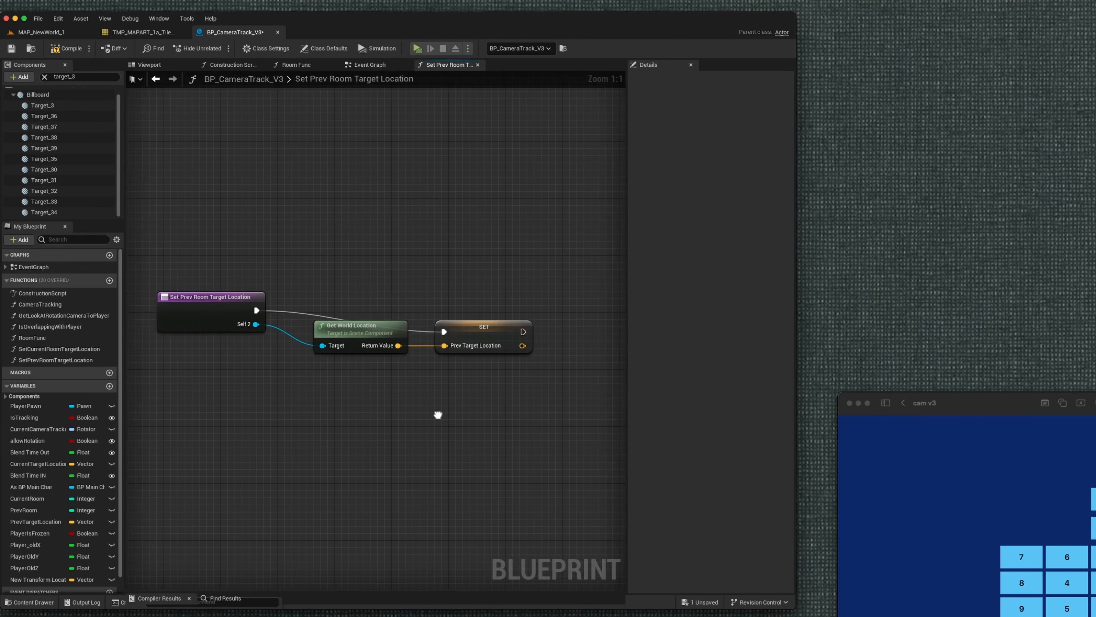
{"action": "right_click_drag", "start_coordinate": [438, 415], "coordinate": [450, 394]}
{"action": "left_click", "coordinate": [477, 65]}
Connect the Target 20 to Target 29 references to the Self 2 inputs of the third-column nodes
{"action": "left_click_drag", "start_coordinate": [387, 456], "coordinate": [416, 479]}
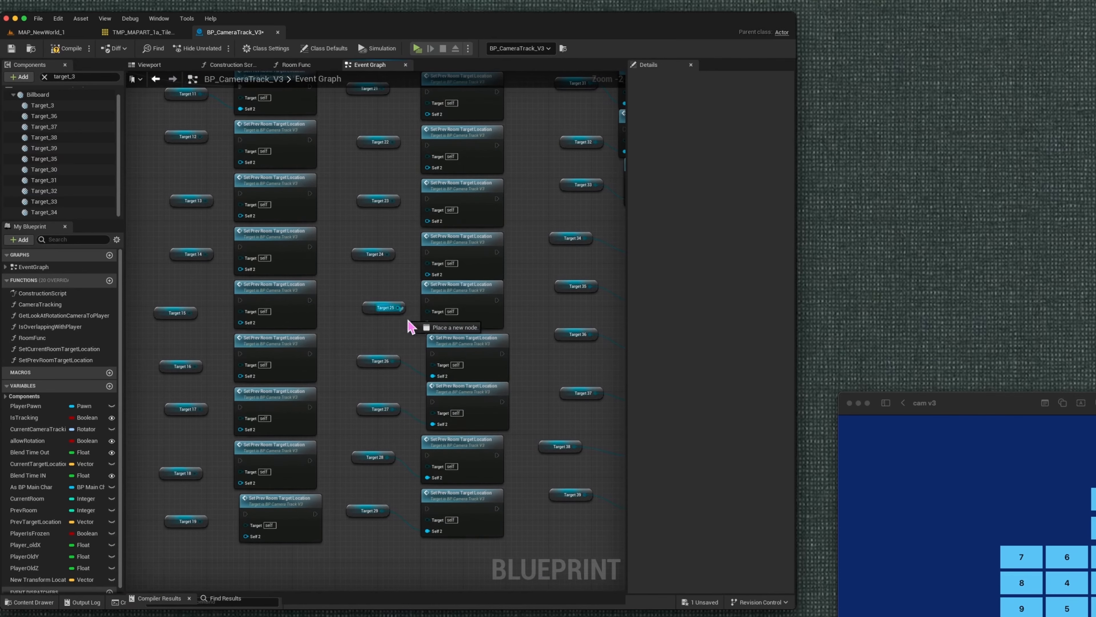
{"action": "left_click_drag", "start_coordinate": [426, 222], "coordinate": [427, 221]}
{"action": "right_click_drag", "start_coordinate": [399, 173], "coordinate": [351, 275]}
{"action": "left_click_drag", "start_coordinate": [335, 242], "coordinate": [379, 270]}
{"action": "left_click_drag", "start_coordinate": [334, 190], "coordinate": [378, 217]}
{"action": "left_click_drag", "start_coordinate": [330, 142], "coordinate": [381, 166]}
{"action": "right_click_drag", "start_coordinate": [345, 260], "coordinate": [480, 164]}
Connect the Target 12 to Target 19 references to the Self 2 inputs of the second-column nodes and compile the blueprint
{"action": "left_click_drag", "start_coordinate": [287, 527], "coordinate": [333, 542]}
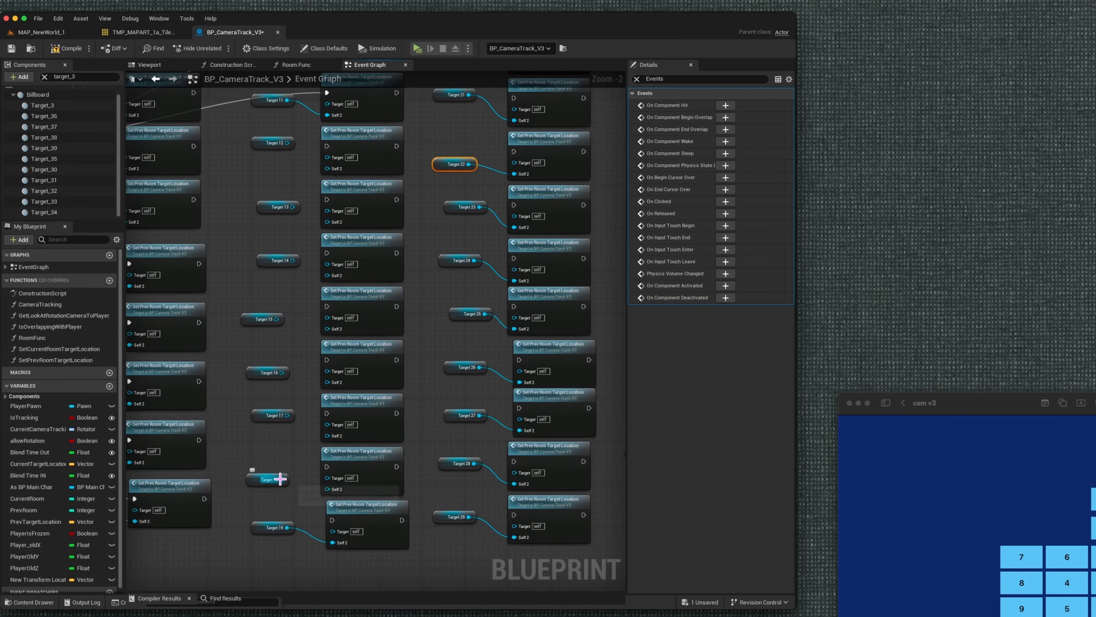
{"action": "left_click_drag", "start_coordinate": [292, 207], "coordinate": [326, 221]}
{"action": "left_click_drag", "start_coordinate": [262, 191], "coordinate": [300, 252]}
{"action": "left_click", "coordinate": [280, 242]}
{"action": "right_click_drag", "start_coordinate": [242, 229], "coordinate": [382, 235]}
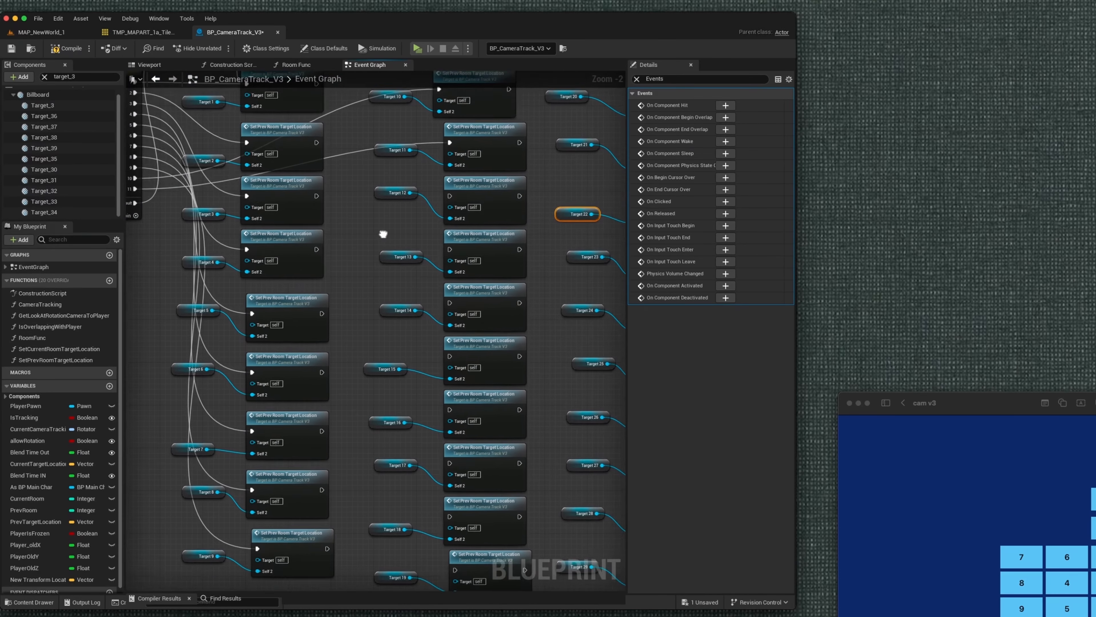
{"action": "left_click", "coordinate": [66, 48]}
Extend the set next room location comment downward and paste a fourth column of Set Prev Room Target Location nodes inside it
{"action": "scroll", "coordinate": [352, 438], "scroll_direction": "down", "scroll_amount": 4}
{"action": "scroll", "coordinate": [378, 318], "scroll_direction": "up", "scroll_amount": 3}
{"action": "right_click_drag", "start_coordinate": [595, 359], "coordinate": [195, 383]}
{"action": "scroll", "coordinate": [195, 383], "scroll_direction": "down", "scroll_amount": 1}
{"action": "left_click_drag", "start_coordinate": [260, 515], "coordinate": [260, 556]}
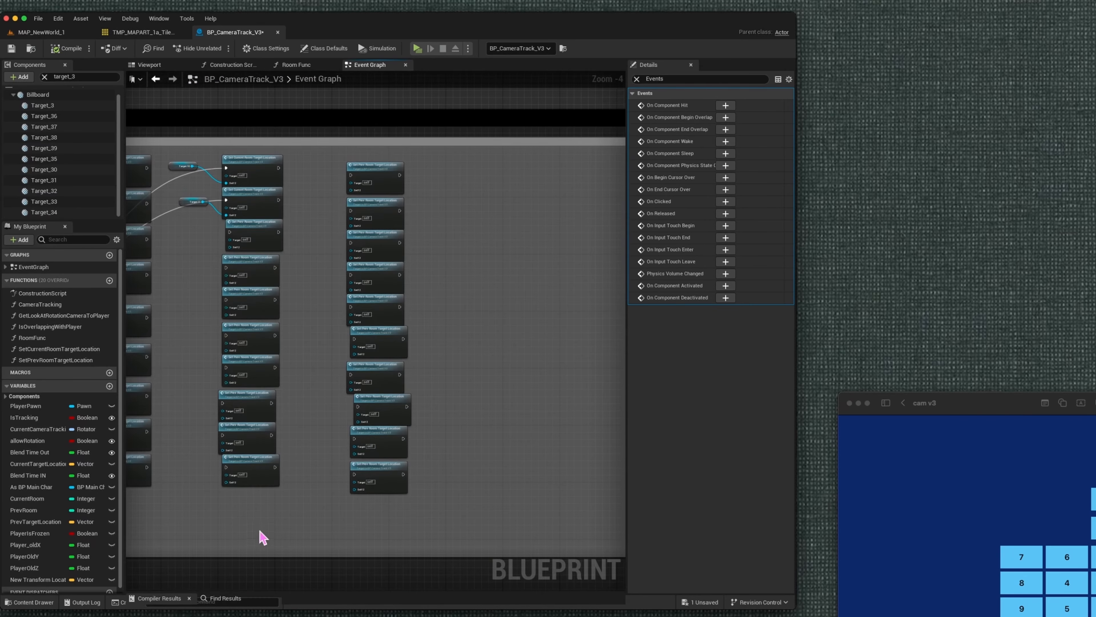
{"action": "left_click", "coordinate": [374, 169]}
{"action": "key", "text": "super+c"}
{"action": "key", "text": "super+v"}
{"action": "key", "text": "super+v"}
{"action": "key", "text": "super+v"}
{"action": "key", "text": "super+v"}
{"action": "key", "text": "super+v"}
{"action": "key", "text": "super+v"}
{"action": "key", "text": "super+v"}
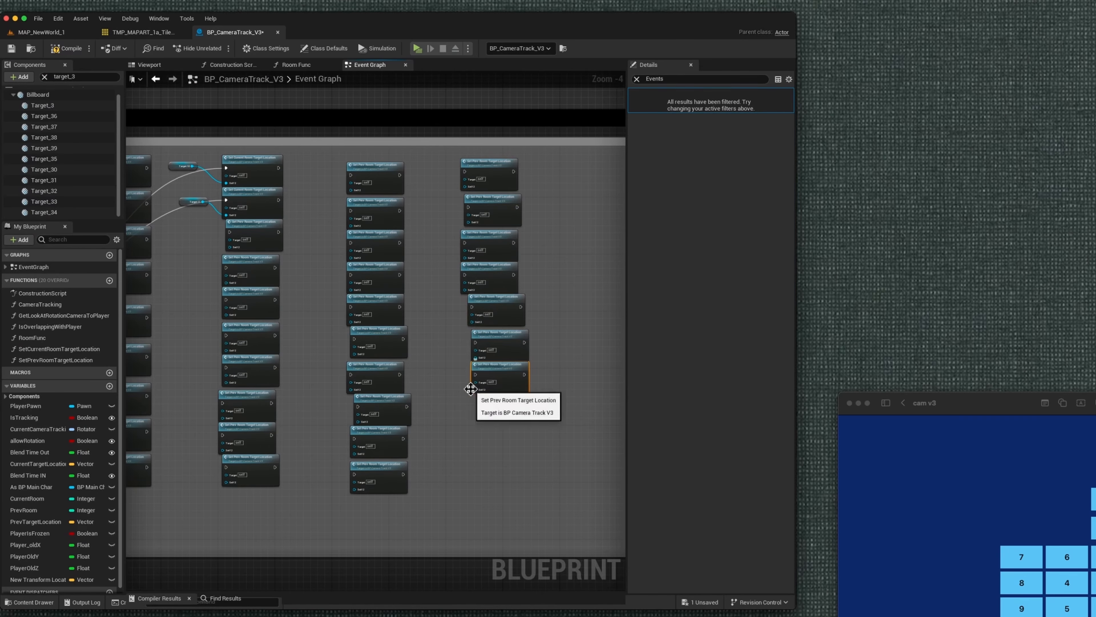
Place the Target 30-series references beside the fourth column and the Target 20-series references beside the third column of the next group
{"action": "left_click_drag", "start_coordinate": [44, 170], "coordinate": [421, 205]}
{"action": "left_click_drag", "start_coordinate": [45, 201], "coordinate": [432, 276]}
{"action": "left_click_drag", "start_coordinate": [45, 159], "coordinate": [421, 301]}
{"action": "left_click_drag", "start_coordinate": [445, 280], "coordinate": [434, 280]}
{"action": "left_click_drag", "start_coordinate": [46, 116], "coordinate": [401, 348]}
{"action": "scroll", "coordinate": [460, 370], "scroll_direction": "up", "scroll_amount": 1}
{"action": "scroll", "coordinate": [395, 330], "scroll_direction": "down", "scroll_amount": 2}
{"action": "left_click_drag", "start_coordinate": [44, 138], "coordinate": [404, 405]}
{"action": "left_click_drag", "start_coordinate": [467, 426], "coordinate": [548, 192]}
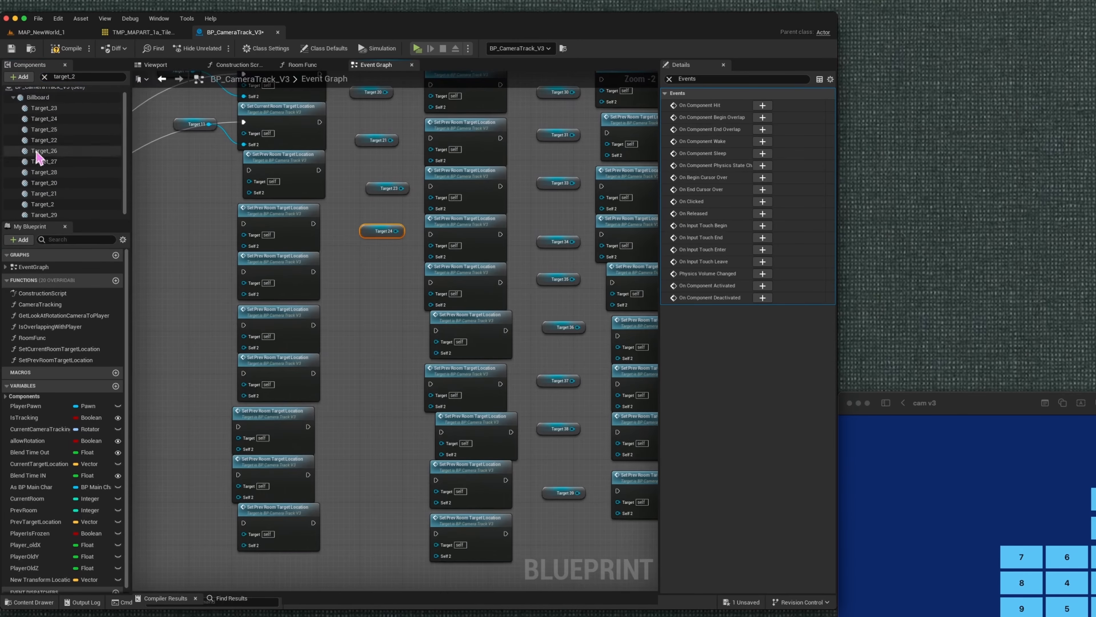
{"action": "left_click_drag", "start_coordinate": [44, 172], "coordinate": [238, 298]}
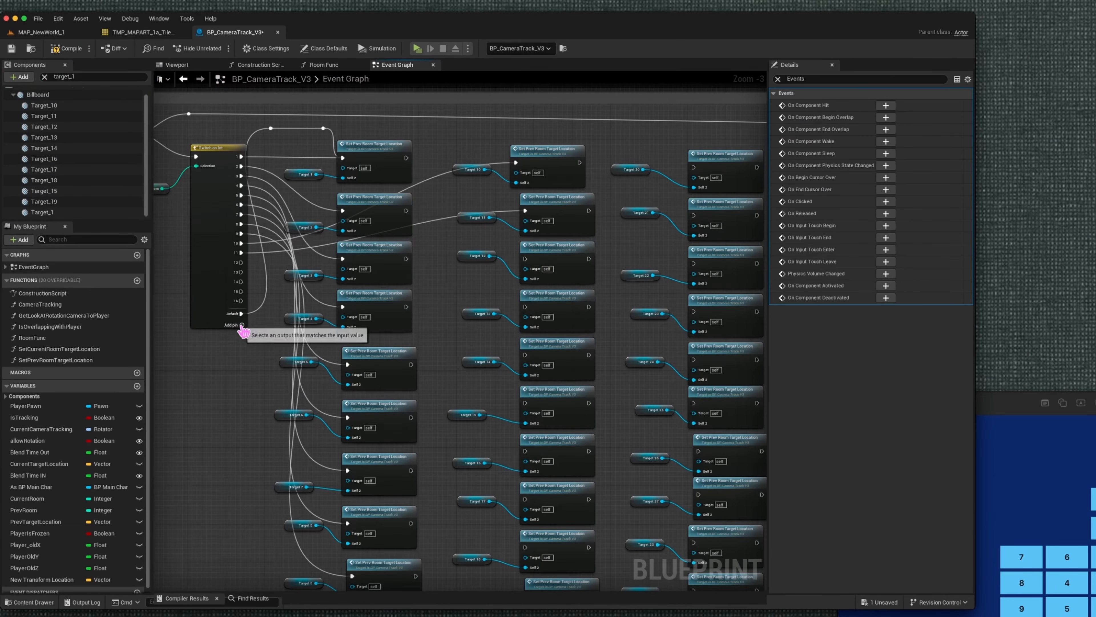
Add output pins through 39 to the prev group's Switch on Int and wire outputs 12 to 19 to the second-column nodes
{"action": "left_click", "coordinate": [244, 339]}
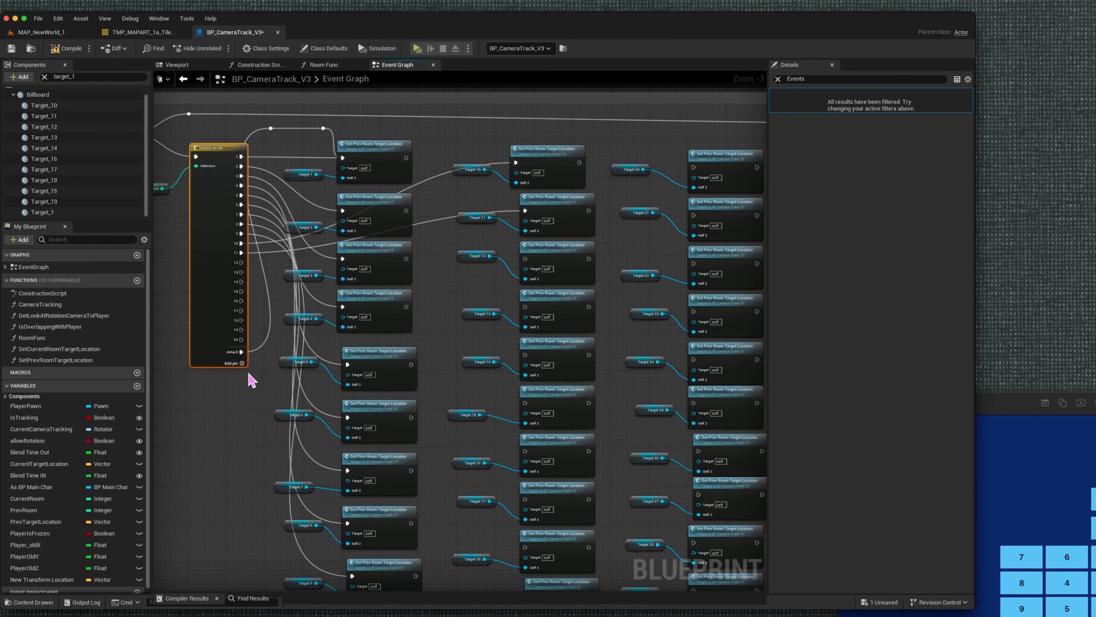
{"action": "left_click", "coordinate": [241, 363]}
{"action": "left_click", "coordinate": [242, 427]}
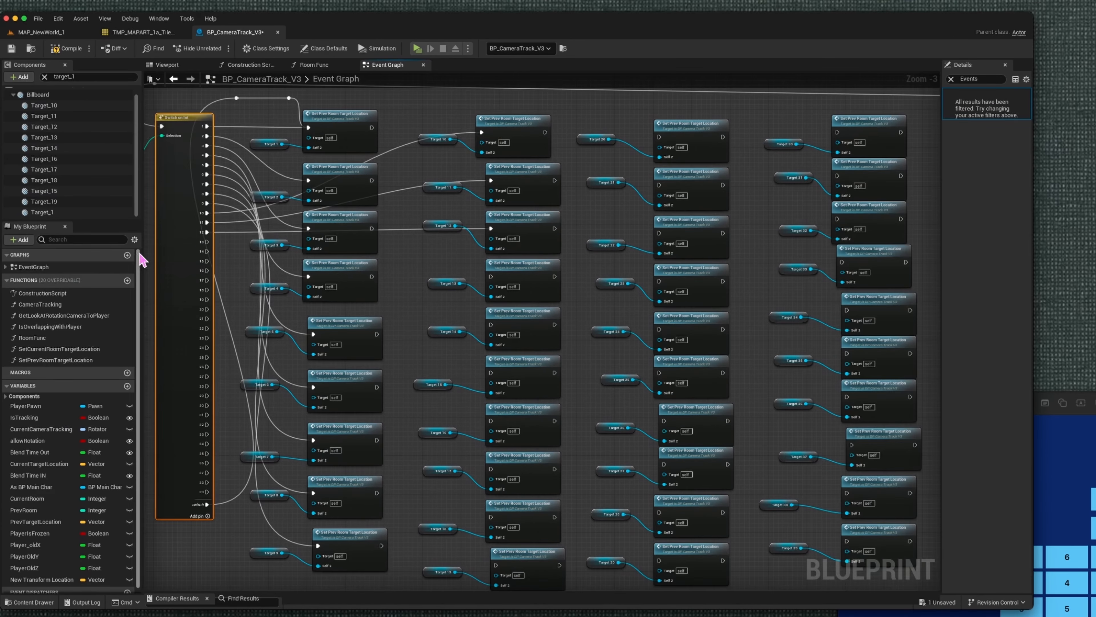
{"action": "left_click_drag", "start_coordinate": [208, 242], "coordinate": [296, 266]}
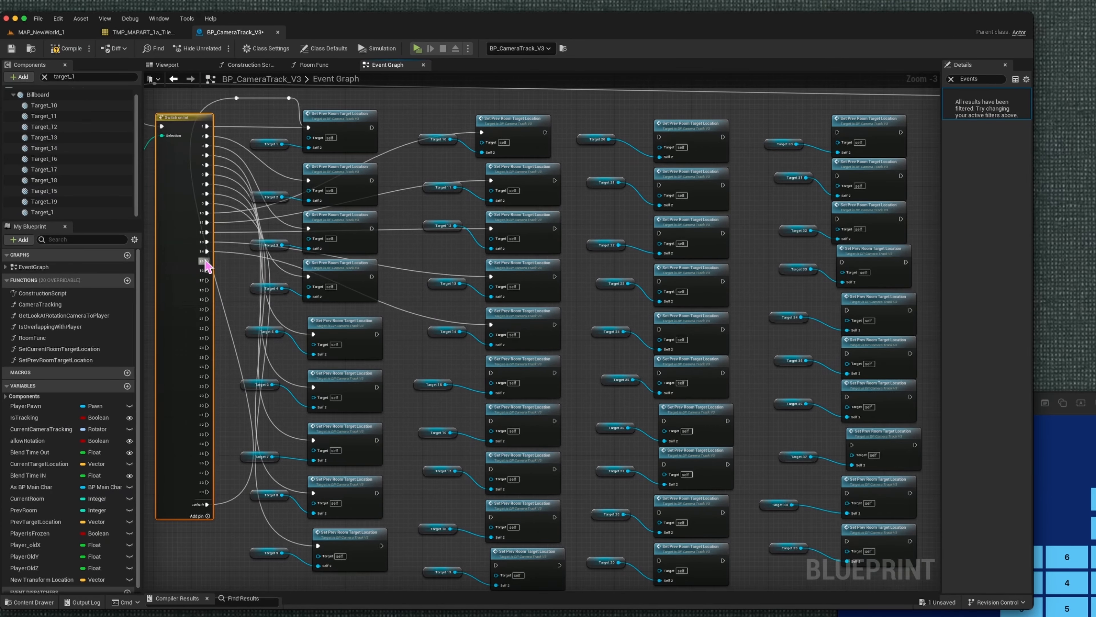
{"action": "left_click_drag", "start_coordinate": [207, 289], "coordinate": [496, 565]}
Wire Switch on Int outputs 20 to 29 to the matching third-column nodes of the prev group
{"action": "left_click_drag", "start_coordinate": [207, 309], "coordinate": [659, 137]}
{"action": "left_click_drag", "start_coordinate": [207, 318], "coordinate": [659, 185]}
{"action": "left_click_drag", "start_coordinate": [207, 328], "coordinate": [659, 281]}
{"action": "left_click_drag", "start_coordinate": [207, 347], "coordinate": [659, 329]}
{"action": "left_click_drag", "start_coordinate": [207, 357], "coordinate": [664, 420]}
{"action": "right_click_drag", "start_coordinate": [648, 432], "coordinate": [625, 365]}
{"action": "left_click_drag", "start_coordinate": [184, 309], "coordinate": [641, 396]}
{"action": "left_click_drag", "start_coordinate": [184, 319], "coordinate": [636, 444]}
{"action": "left_click_drag", "start_coordinate": [184, 329], "coordinate": [638, 494]}
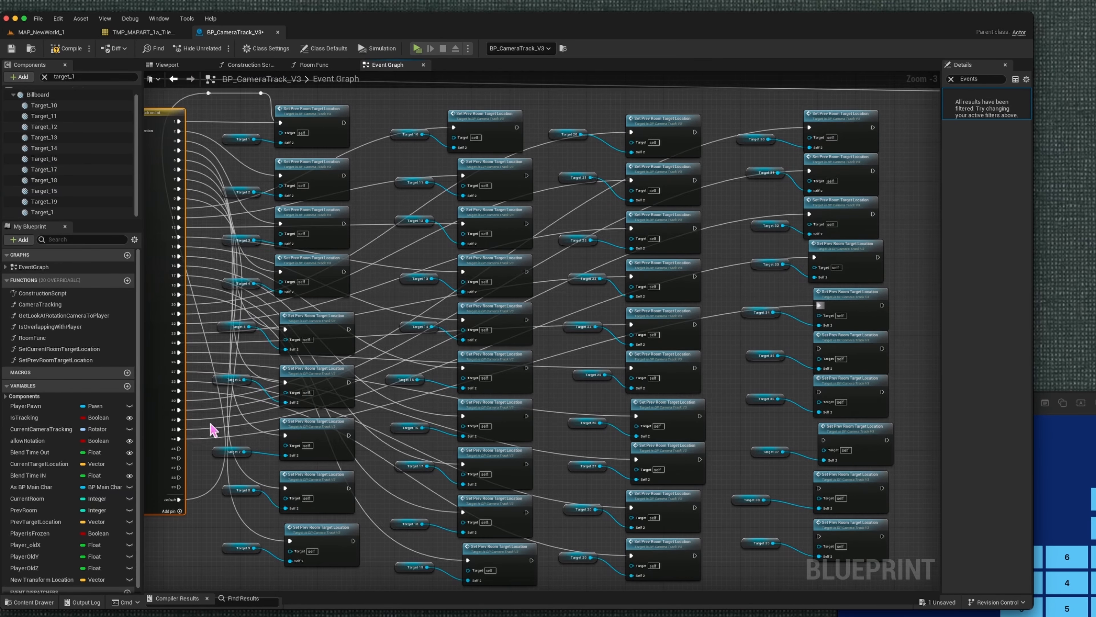
Wire the remaining Switch on Int outputs through 39 to the matching fourth-column nodes of the prev group
{"action": "left_click_drag", "start_coordinate": [179, 449], "coordinate": [819, 349]}
{"action": "right_click_drag", "start_coordinate": [820, 350], "coordinate": [797, 268]}
{"action": "left_click_drag", "start_coordinate": [155, 375], "coordinate": [803, 309]}
{"action": "left_click_drag", "start_coordinate": [163, 385], "coordinate": [802, 405]}
{"action": "left_click_drag", "start_coordinate": [163, 405], "coordinate": [803, 453]}
Add output pins through 30 to the next group's Switch on Int and wire outputs 12 to 19 to the second-column nodes
{"action": "right_click_drag", "start_coordinate": [649, 297], "coordinate": [728, 408]}
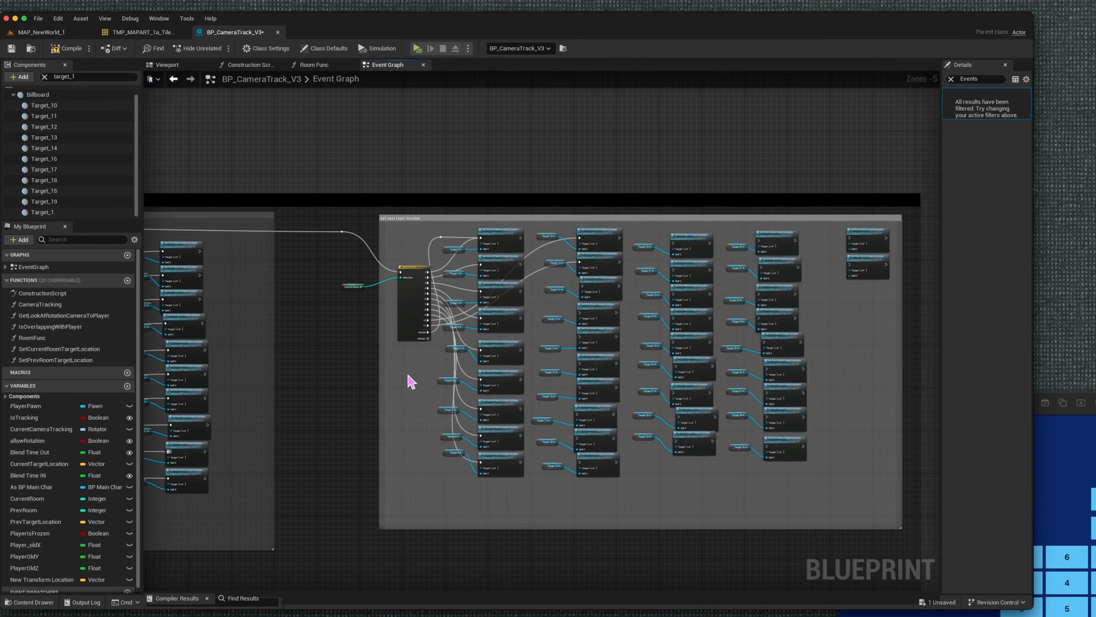
{"action": "scroll", "coordinate": [434, 345], "scroll_direction": "up", "scroll_amount": 3}
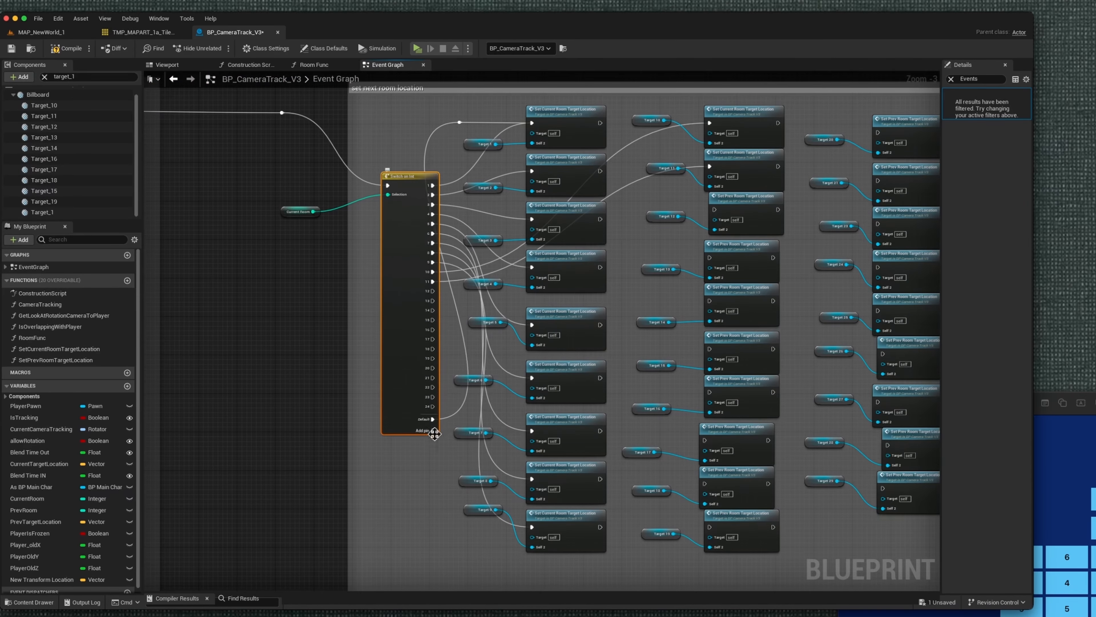
{"action": "left_click", "coordinate": [434, 470]}
{"action": "left_click", "coordinate": [434, 470]}
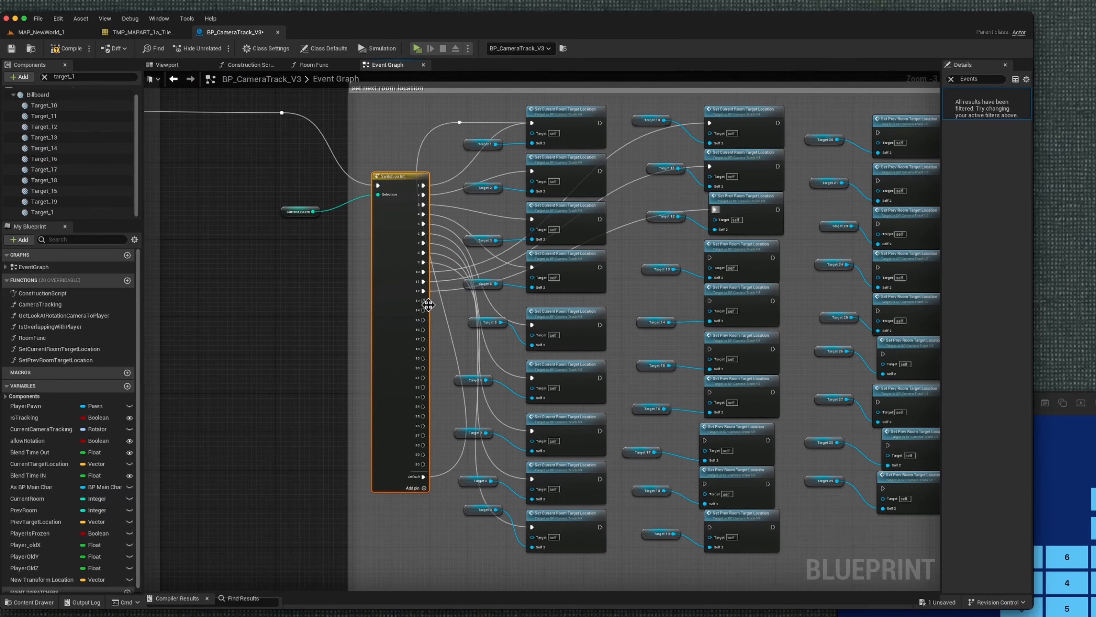
{"action": "left_click_drag", "start_coordinate": [428, 304], "coordinate": [432, 304]}
{"action": "left_click_drag", "start_coordinate": [428, 301], "coordinate": [429, 302]}
{"action": "left_click_drag", "start_coordinate": [649, 287], "coordinate": [709, 301]}
{"action": "left_click_drag", "start_coordinate": [428, 320], "coordinate": [709, 391]}
{"action": "left_click_drag", "start_coordinate": [428, 338], "coordinate": [705, 440]}
{"action": "left_click_drag", "start_coordinate": [428, 348], "coordinate": [705, 483]}
Wire the next group's Switch on Int outputs in the 20s to the matching third-column nodes, skipping output 22
{"action": "right_click_drag", "start_coordinate": [708, 184], "coordinate": [501, 187]}
{"action": "left_click_drag", "start_coordinate": [221, 381], "coordinate": [670, 189]}
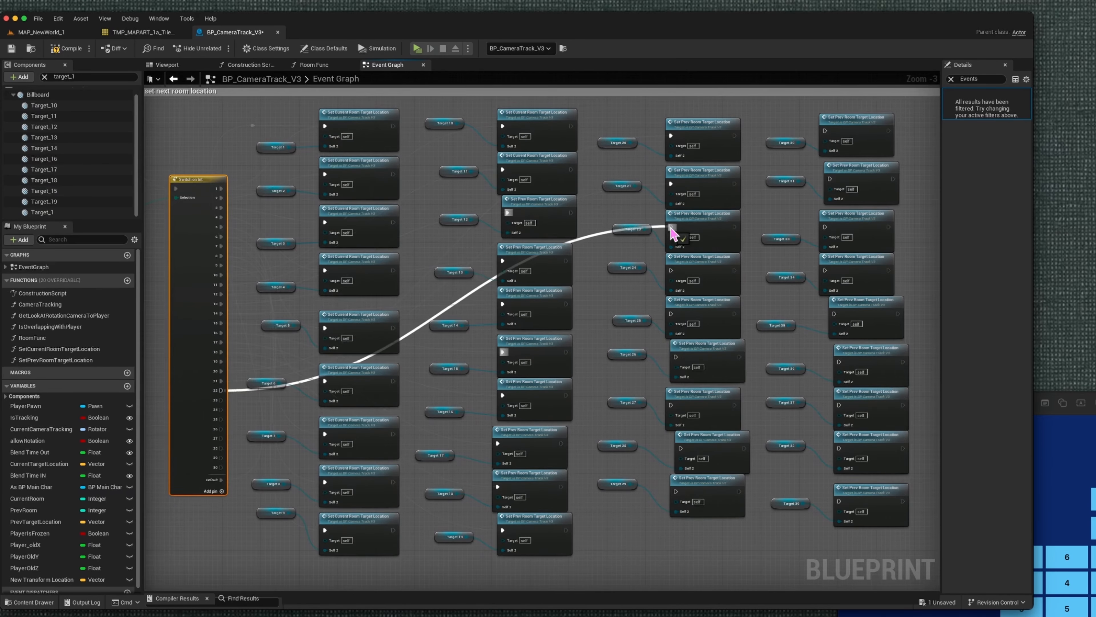
{"action": "left_click_drag", "start_coordinate": [665, 229], "coordinate": [670, 227]}
{"action": "scroll", "coordinate": [621, 250], "scroll_direction": "up", "scroll_amount": 3}
{"action": "scroll", "coordinate": [633, 279], "scroll_direction": "down", "scroll_amount": 4}
{"action": "scroll", "coordinate": [348, 410], "scroll_direction": "up", "scroll_amount": 2}
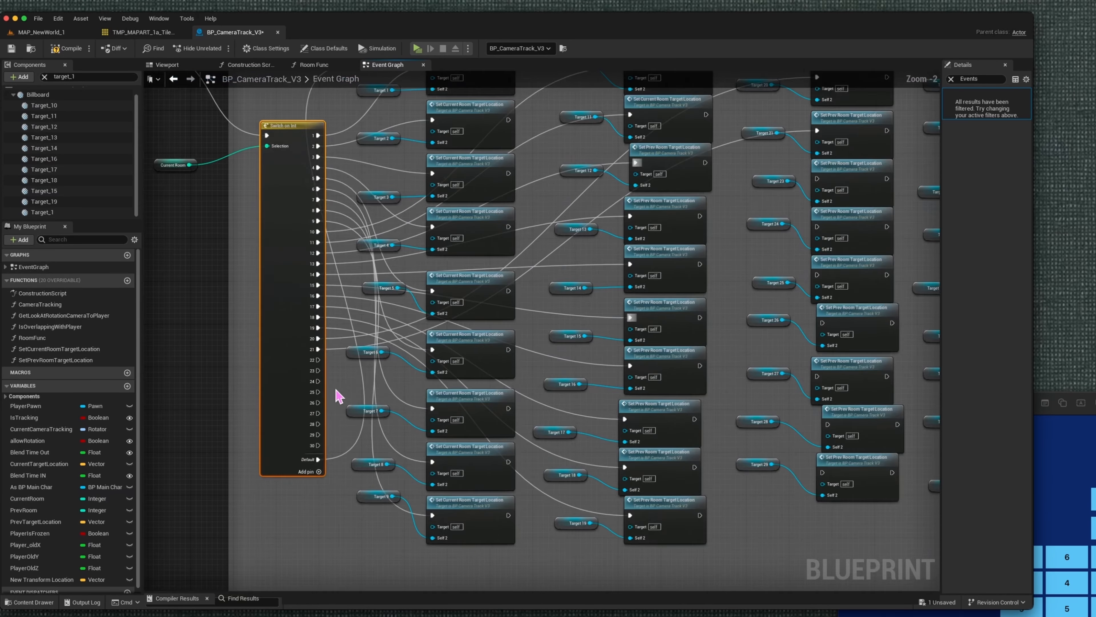
{"action": "left_click_drag", "start_coordinate": [318, 381], "coordinate": [817, 227]}
{"action": "left_click_drag", "start_coordinate": [318, 392], "coordinate": [822, 323]}
{"action": "left_click_drag", "start_coordinate": [318, 413], "coordinate": [828, 424]}
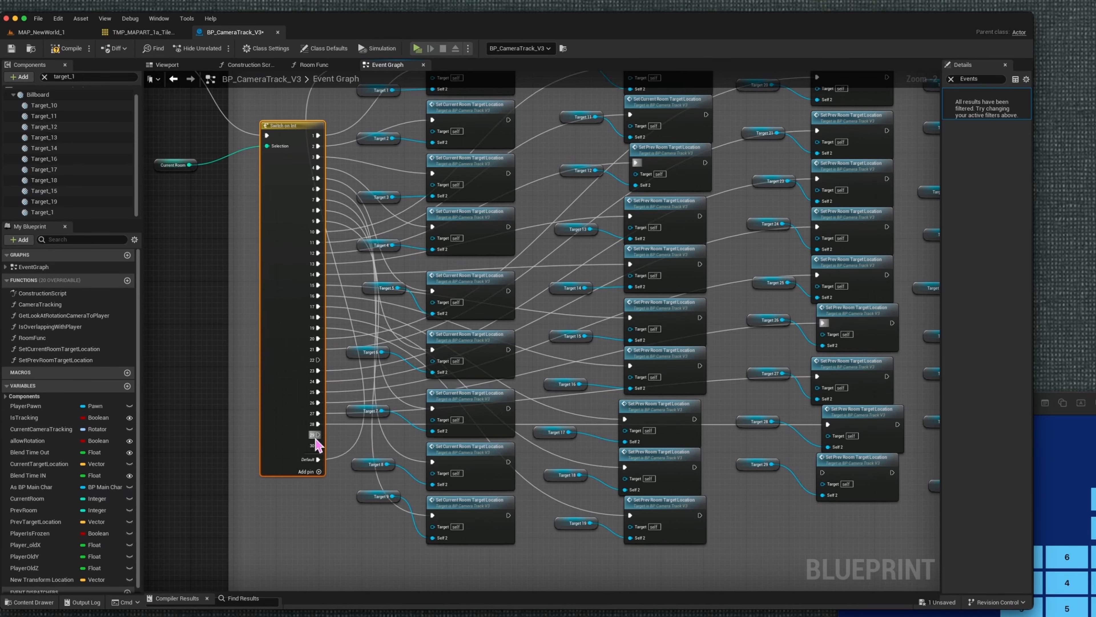
{"action": "left_click_drag", "start_coordinate": [318, 434], "coordinate": [822, 472]}
Make a gap below the Target 21 node in the next group's third column and duplicate a Set Prev Room Target Location node into it
{"action": "scroll", "coordinate": [764, 450], "scroll_direction": "down", "scroll_amount": 1}
{"action": "right_click_drag", "start_coordinate": [764, 450], "coordinate": [640, 471]}
{"action": "scroll", "coordinate": [622, 185], "scroll_direction": "up", "scroll_amount": 1}
{"action": "left_click_drag", "start_coordinate": [605, 216], "coordinate": [746, 557]}
{"action": "left_click", "coordinate": [732, 139]}
{"action": "key", "text": "super+d"}
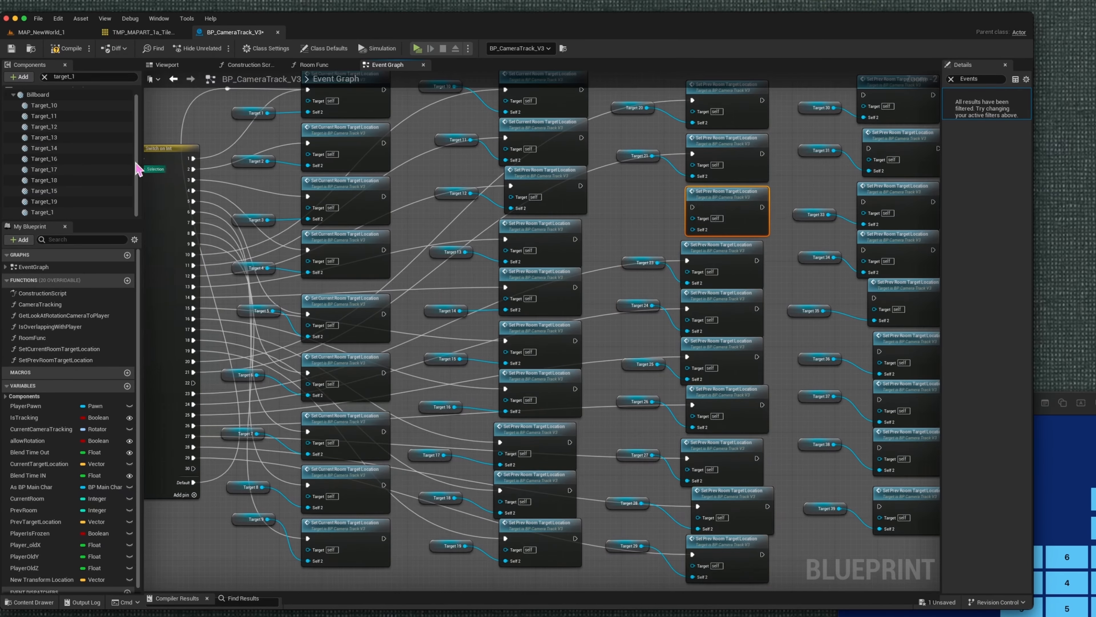
Place a Target_22 reference beside the duplicated node and wire Switch on Int output 22 to that node
{"action": "left_click", "coordinate": [83, 76]}
{"action": "key", "text": "BackSpace"}
{"action": "type", "text": "2"}
{"action": "left_click_drag", "start_coordinate": [35, 138], "coordinate": [692, 229]}
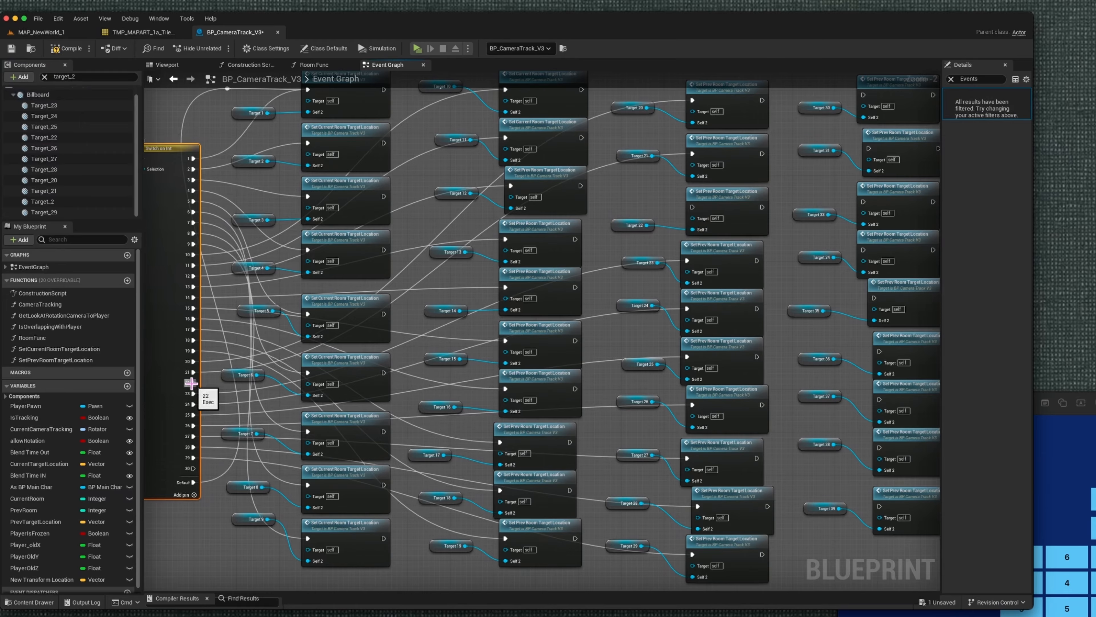
{"action": "left_click_drag", "start_coordinate": [193, 382], "coordinate": [693, 207]}
{"action": "scroll", "coordinate": [596, 246], "scroll_direction": "down", "scroll_amount": 1}
{"action": "left_click_drag", "start_coordinate": [841, 176], "coordinate": [844, 135]}
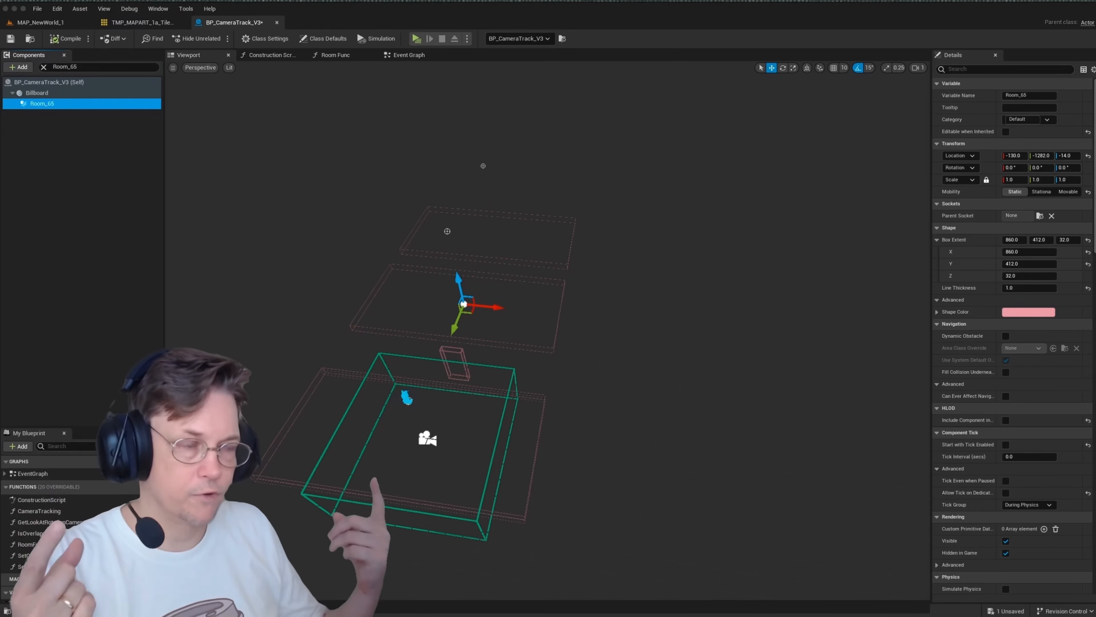
Switch to the cam v3 board and examine the numbered room grid with its x and y coordinates
{"action": "key", "text": "super+Tab"}
{"action": "left_click_drag", "start_coordinate": [481, 95], "coordinate": [300, 76]}
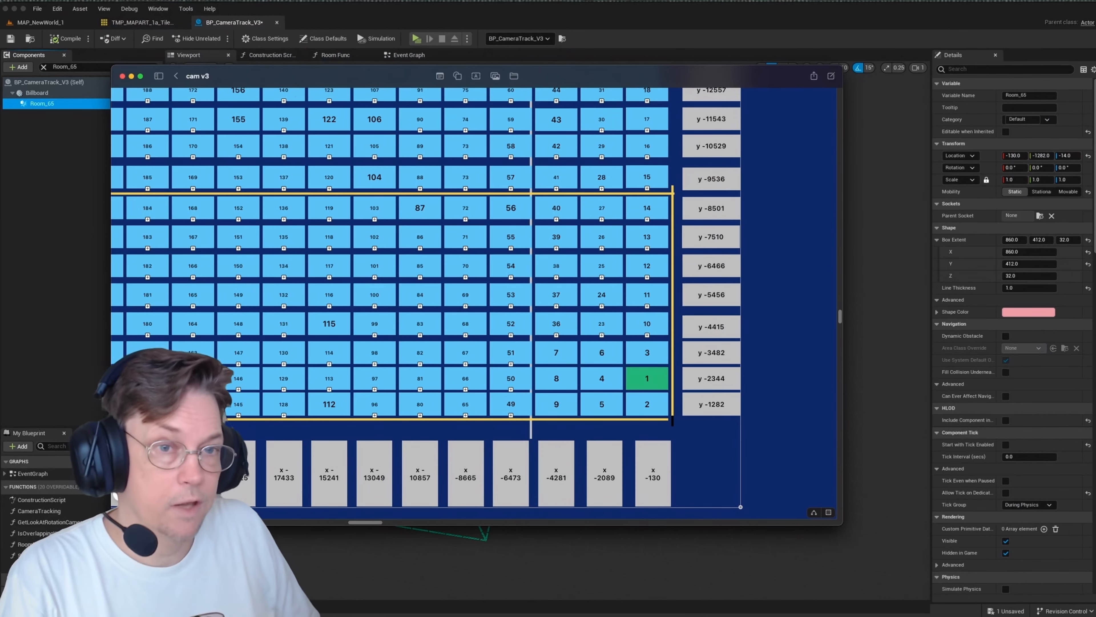
{"action": "mouse_move", "coordinate": [622, 609]}
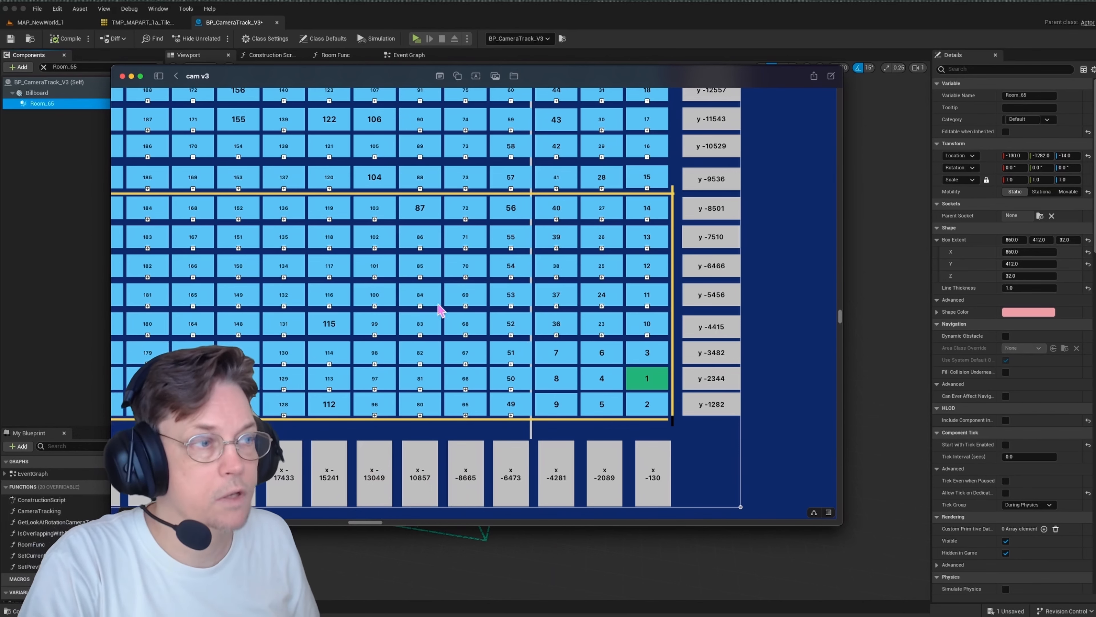
{"action": "scroll", "coordinate": [415, 440], "scroll_direction": "up", "scroll_amount": 2}
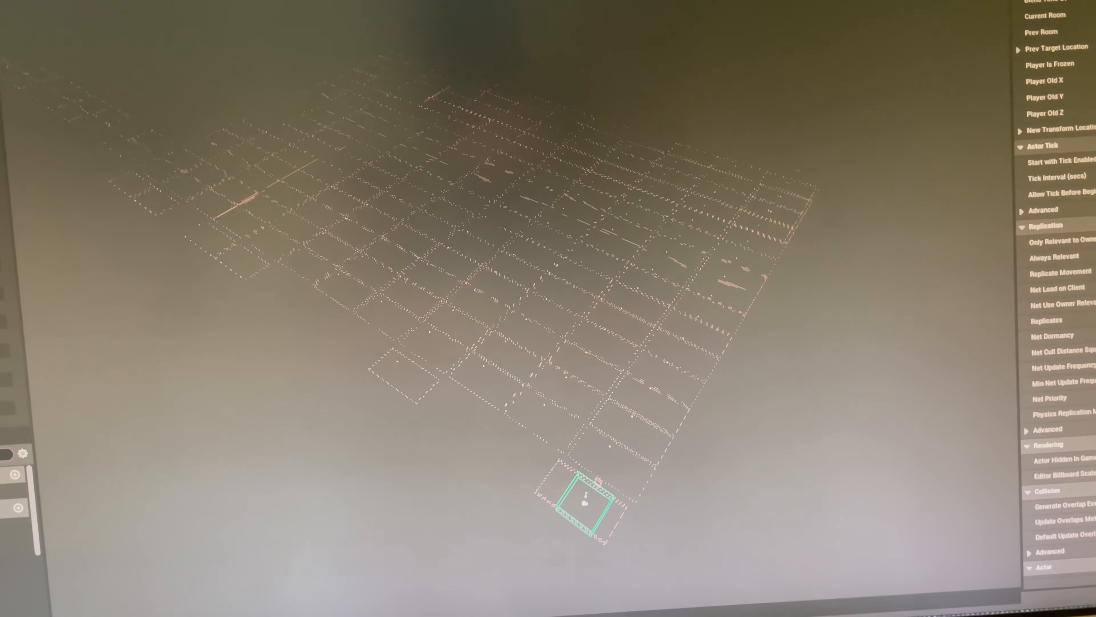
{"action": "mouse_move", "coordinate": [616, 484]}
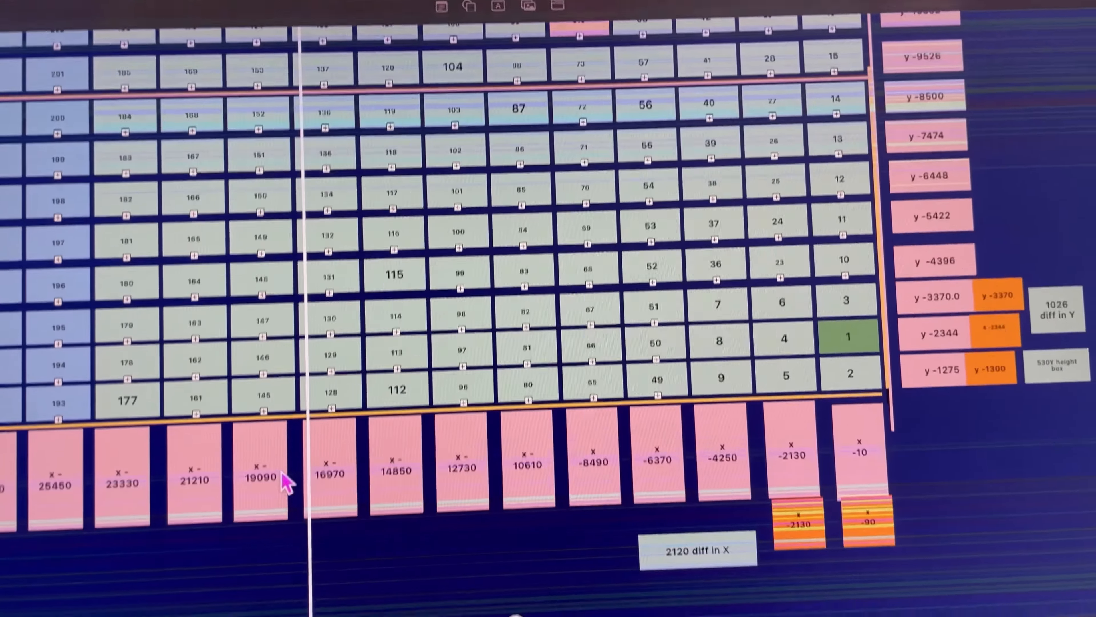
{"action": "scroll", "coordinate": [281, 472], "scroll_direction": "up", "scroll_amount": 8}
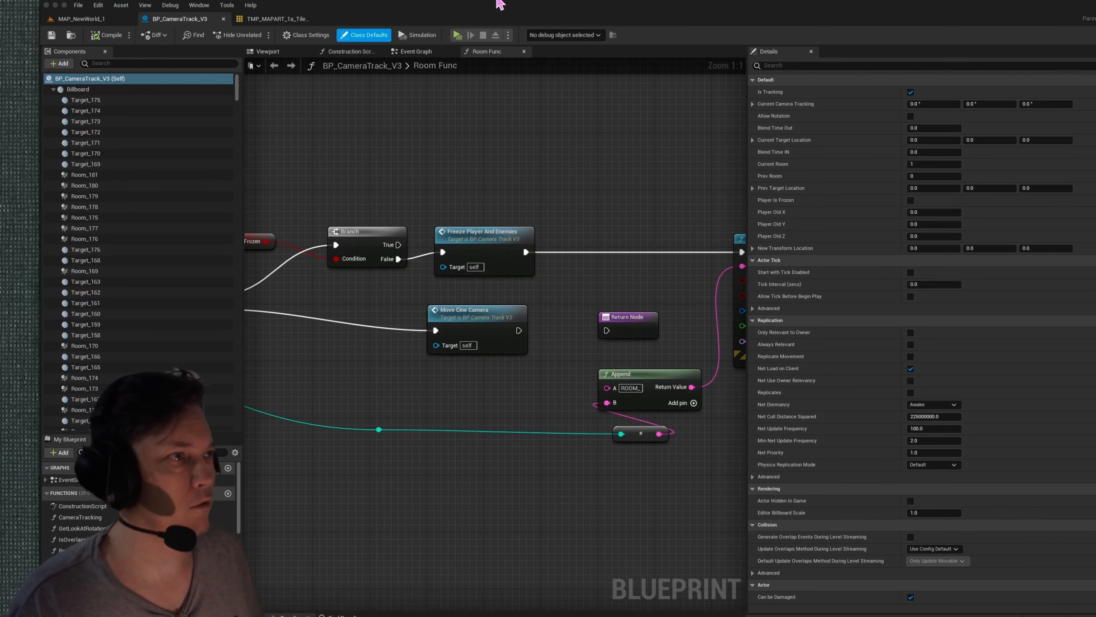
Open the TMP_MAPART_1a tile map and examine the castle, waterfall and mountain areas against the camera room markers
{"action": "left_click", "coordinate": [289, 19]}
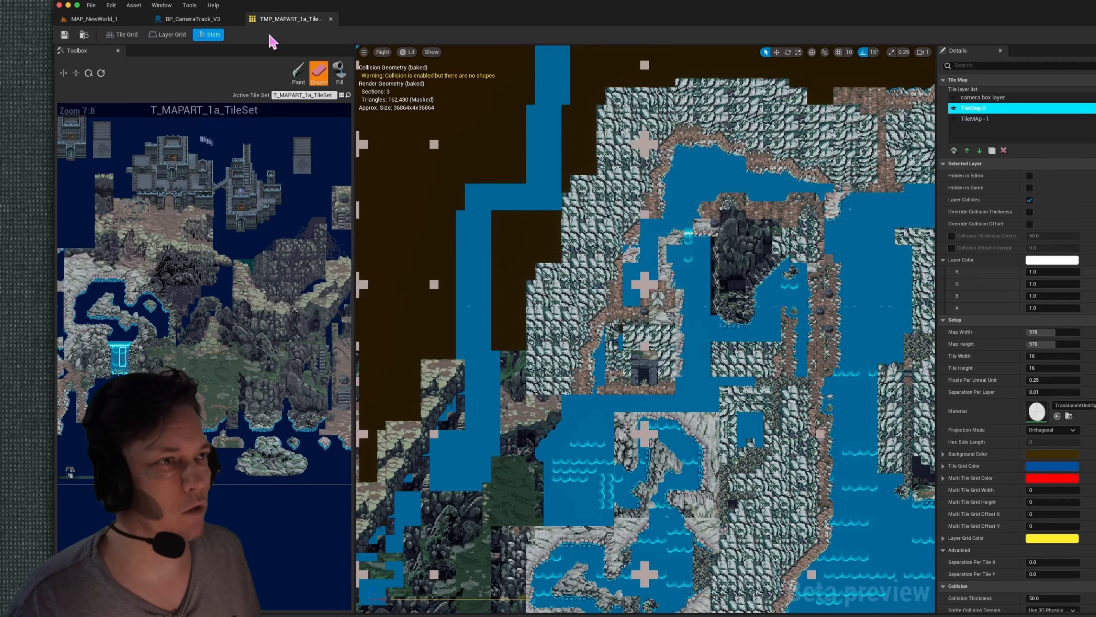
{"action": "scroll", "coordinate": [621, 326], "scroll_direction": "down", "scroll_amount": 5}
{"action": "right_click_drag", "start_coordinate": [587, 396], "coordinate": [785, 380]}
{"action": "scroll", "coordinate": [785, 380], "scroll_direction": "down", "scroll_amount": 3}
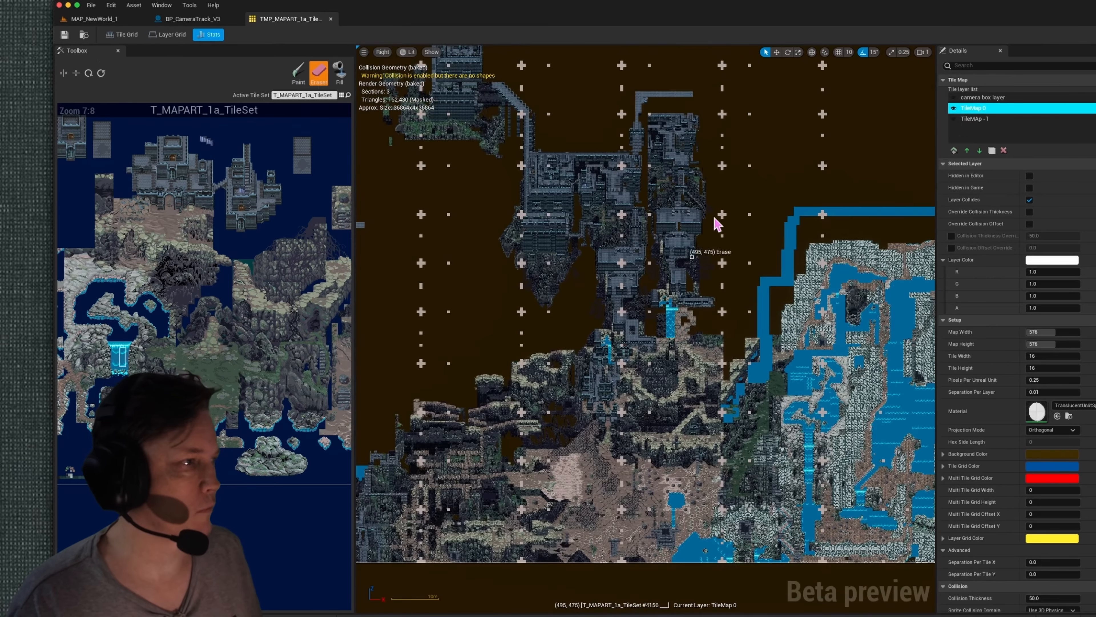
{"action": "scroll", "coordinate": [539, 294], "scroll_direction": "down", "scroll_amount": 3}
{"action": "right_click_drag", "start_coordinate": [539, 294], "coordinate": [725, 364]}
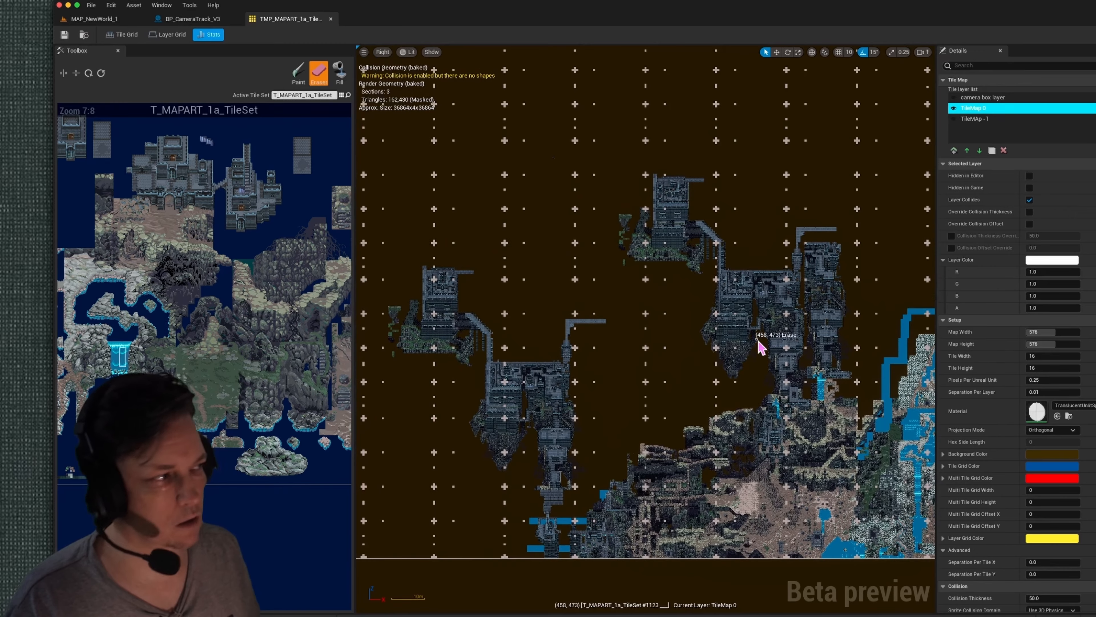
{"action": "scroll", "coordinate": [751, 337], "scroll_direction": "up", "scroll_amount": 4}
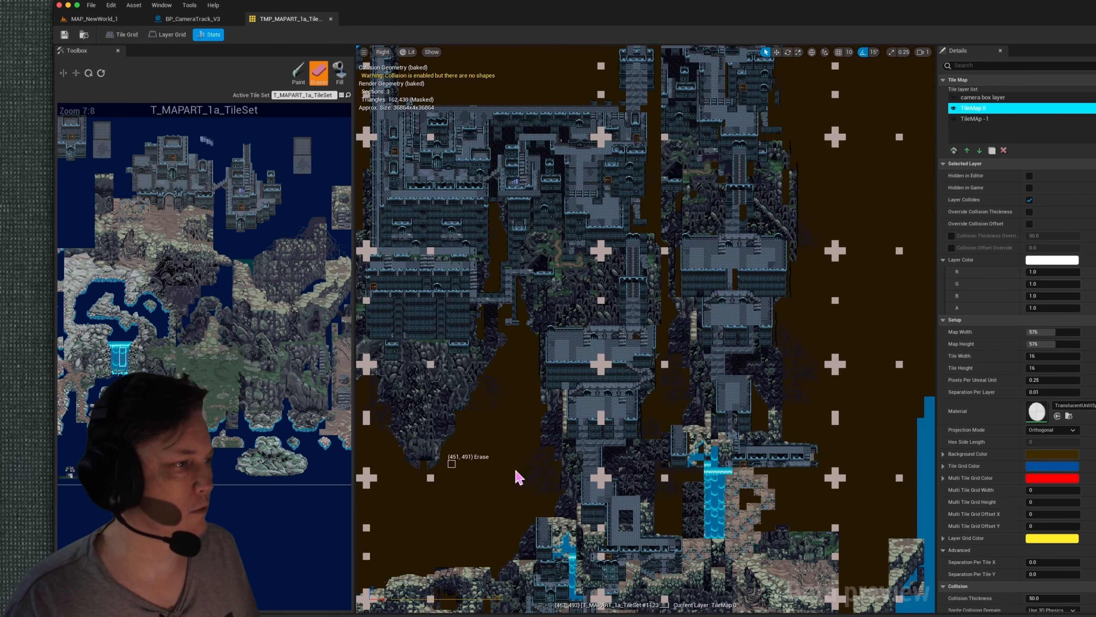
{"action": "mouse_move", "coordinate": [520, 466]}
{"action": "right_mouse_down"}
{"action": "mouse_move", "coordinate": [504, 528]}
{"action": "mouse_move", "coordinate": [530, 349]}
{"action": "right_mouse_up"}
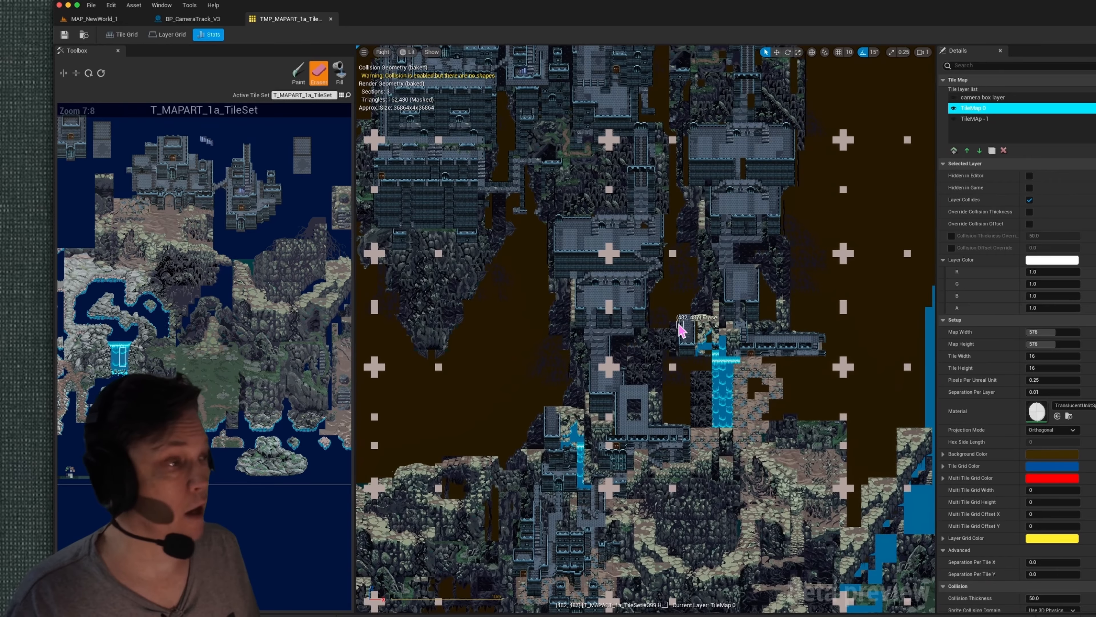
{"action": "scroll", "coordinate": [679, 324], "scroll_direction": "up", "scroll_amount": 3}
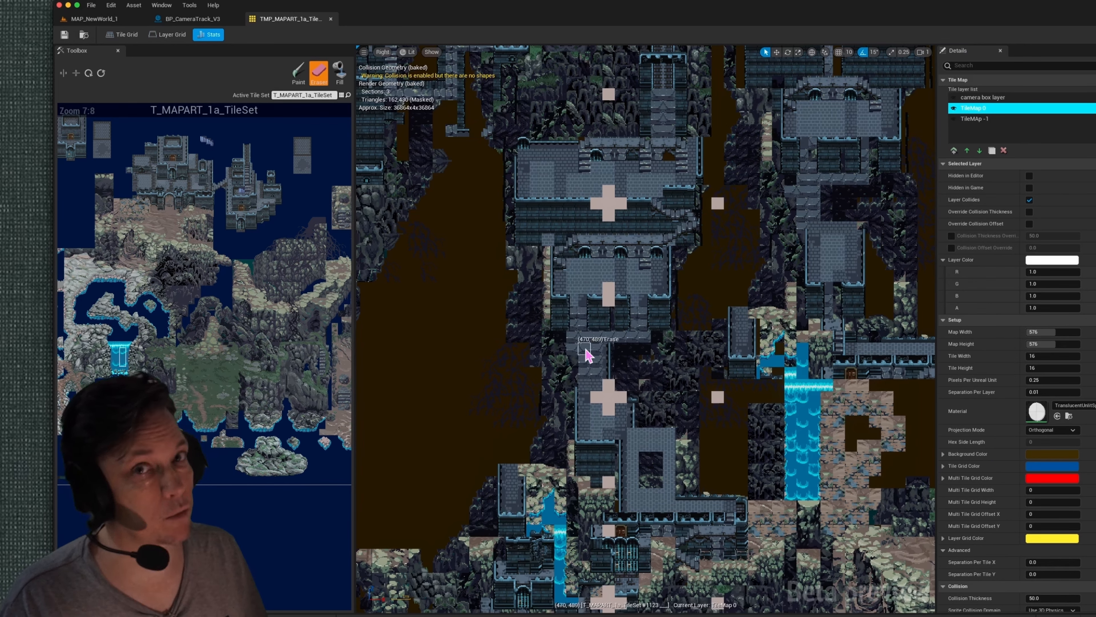
{"action": "scroll", "coordinate": [686, 483], "scroll_direction": "down", "scroll_amount": 3}
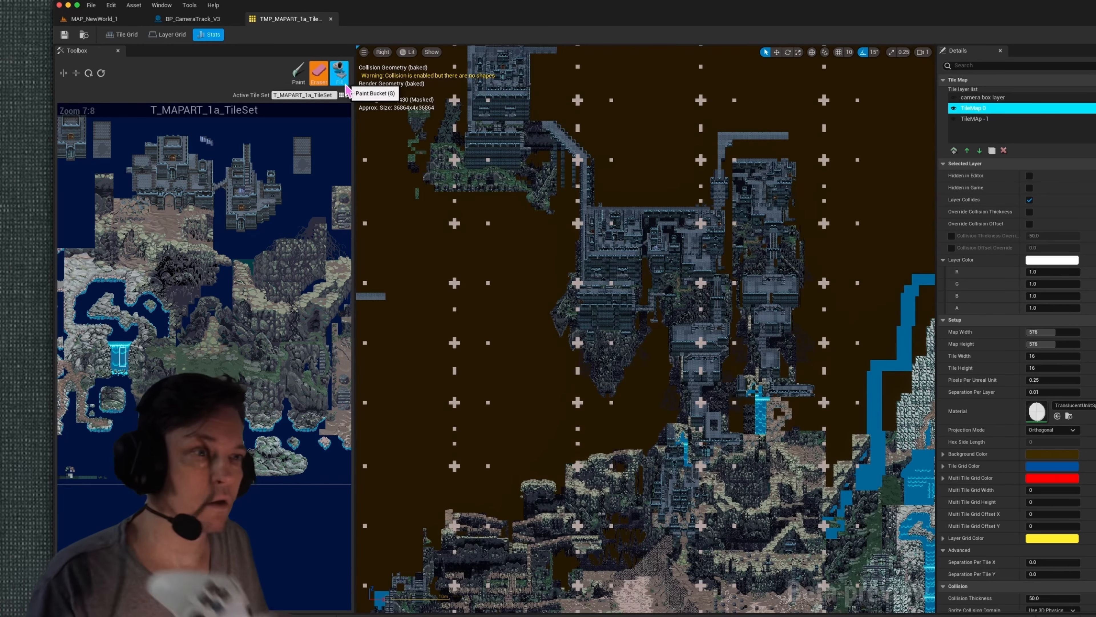
Return to the MAP_NewWorld_1 level, view the full extent of its room grid and start a play preview
{"action": "left_click", "coordinate": [101, 22]}
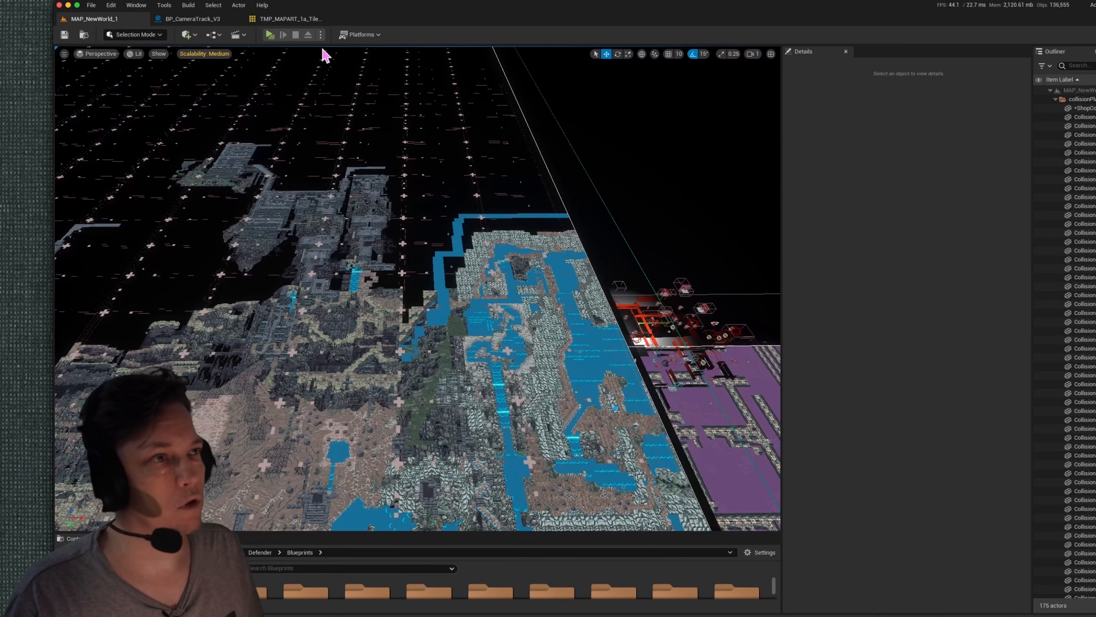
{"action": "right_click_drag", "start_coordinate": [388, 216], "coordinate": [365, 173]}
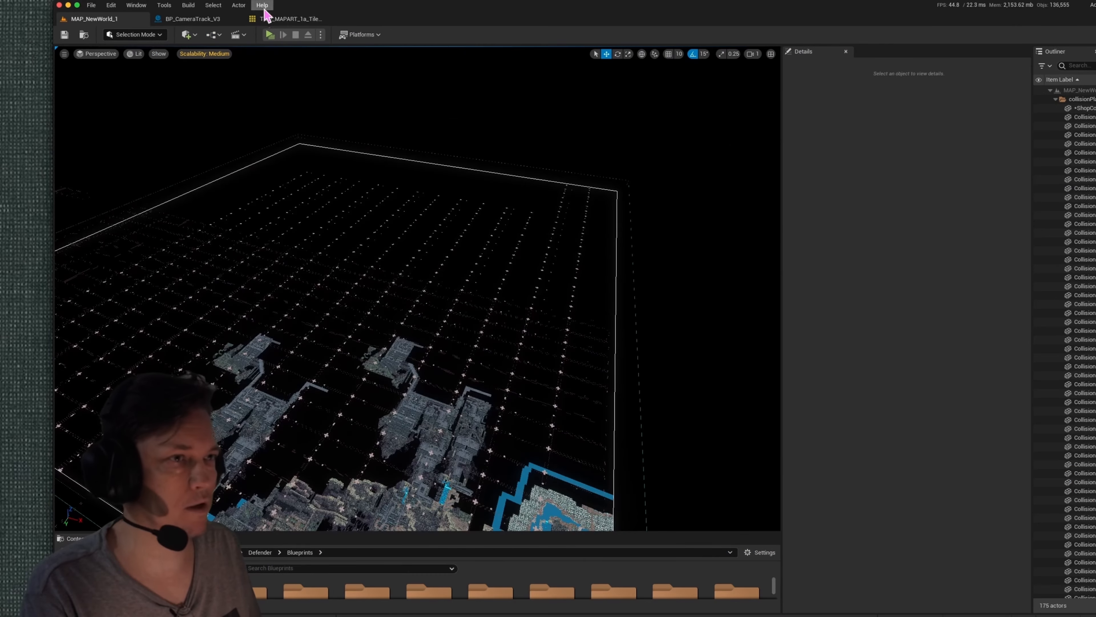
{"action": "left_click", "coordinate": [269, 35]}
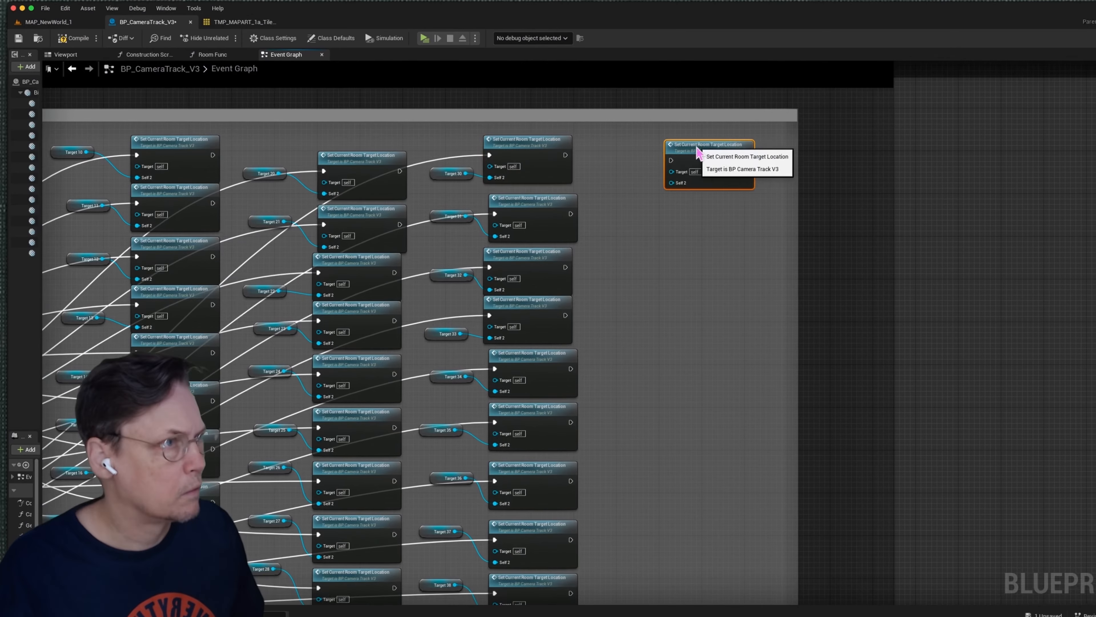
Duplicate the Set Current Room Target Location node down a new column beside the Target 30s nodes in BP_CameraTrack_V3's Event Graph
{"action": "key", "text": "ctrl+v"}
{"action": "key", "text": "ctrl+v"}
{"action": "key", "text": "ctrl+v"}
{"action": "key", "text": "ctrl+v"}
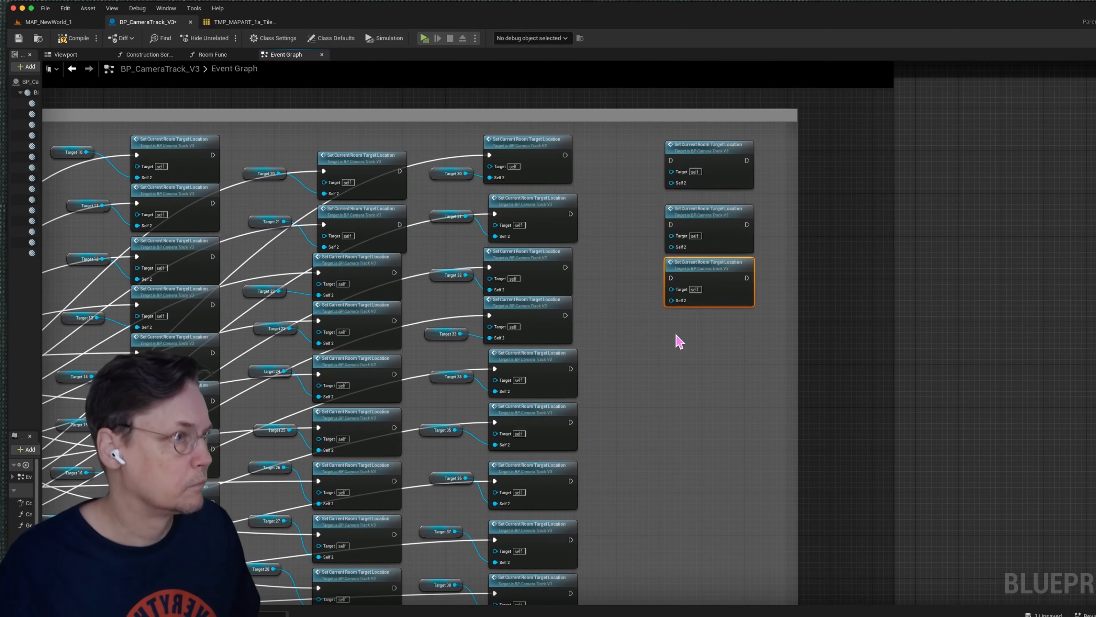
{"action": "scroll", "coordinate": [676, 498], "scroll_direction": "down", "scroll_amount": 3}
{"action": "scroll", "coordinate": [604, 362], "scroll_direction": "up", "scroll_amount": 2}
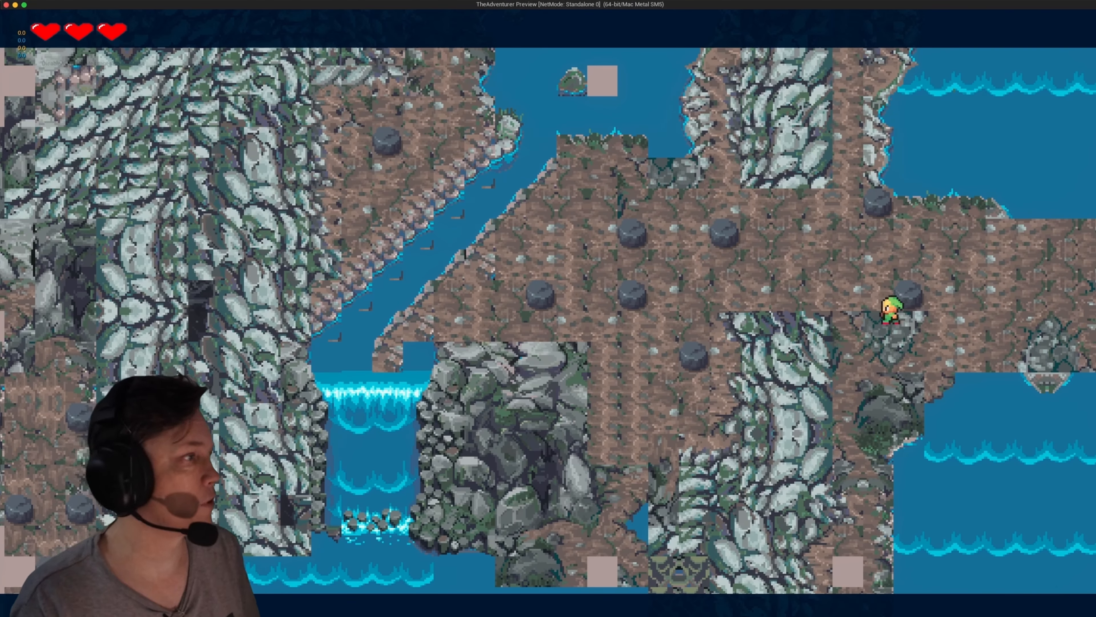
In the play preview, walk the character around the starting room and out through its south exit to test the camera transition
{"action": "key", "text": "a"}
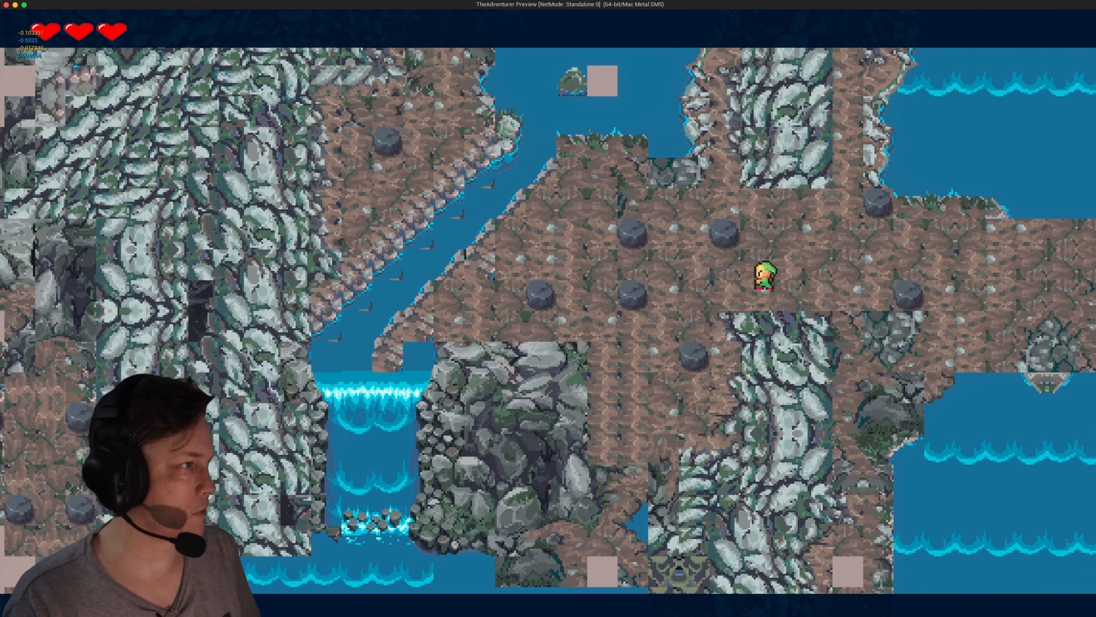
{"action": "key", "text": "w"}
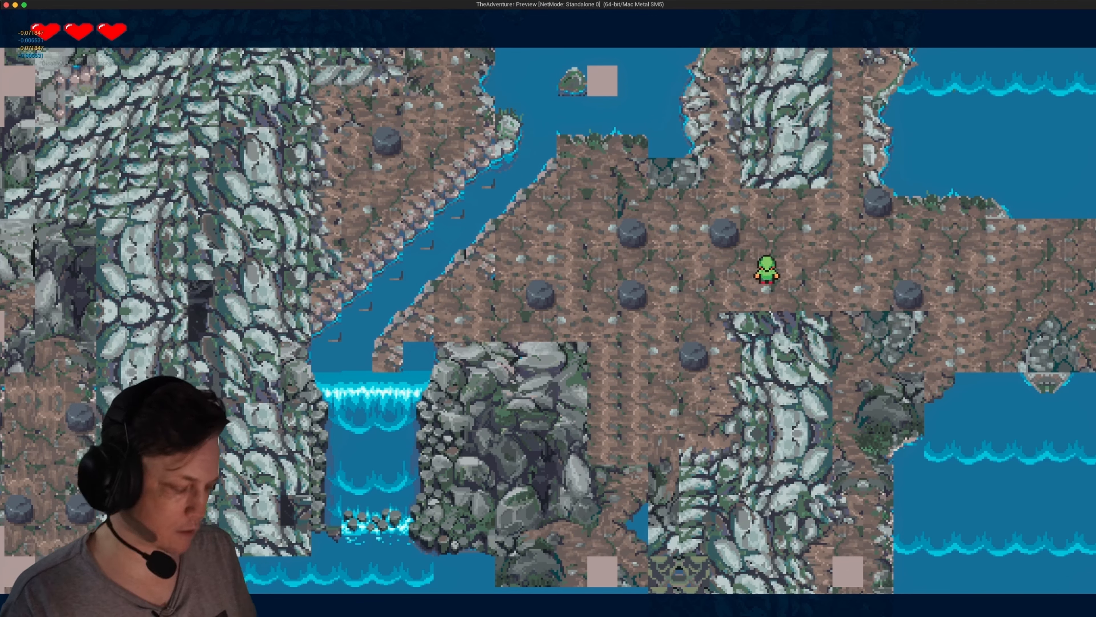
{"action": "key", "text": "d"}
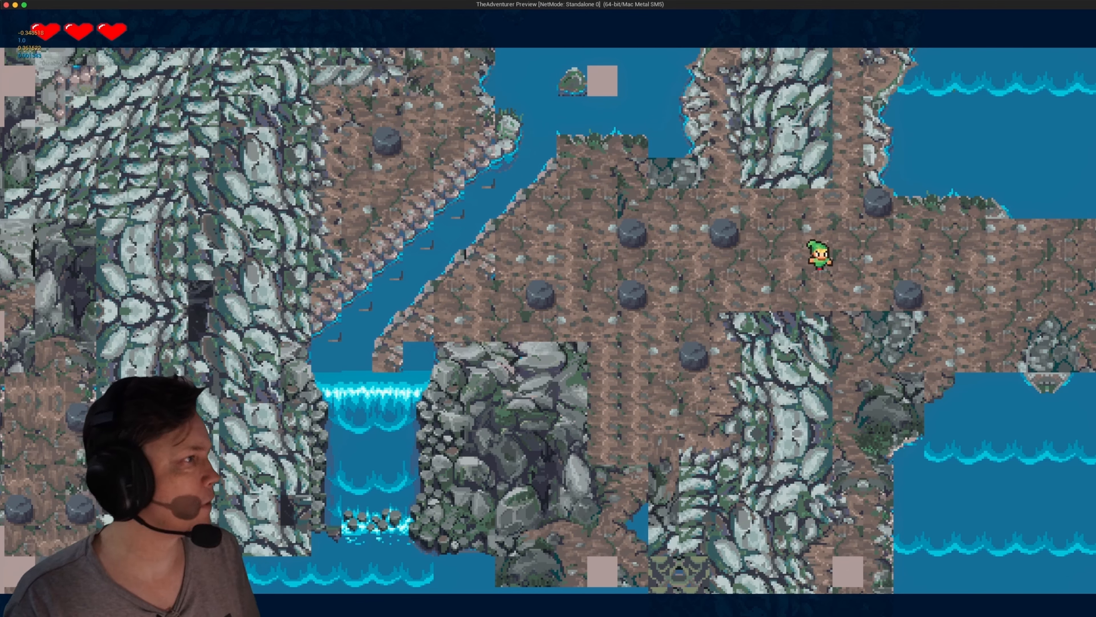
{"action": "key", "text": "s"}
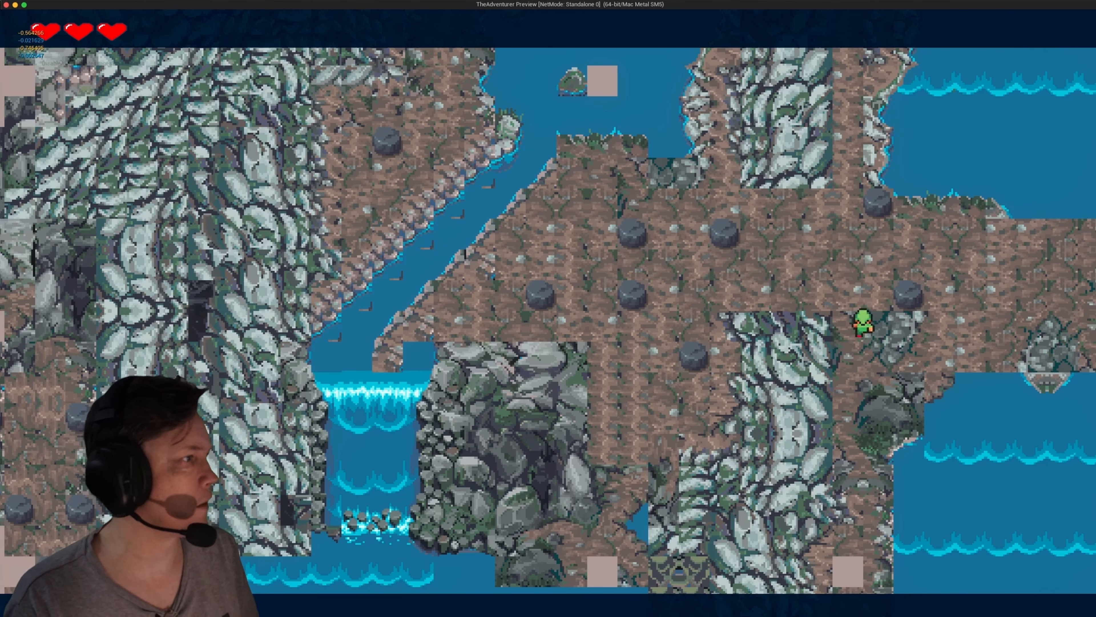
{"action": "key", "text": "w"}
{"action": "key", "text": "s"}
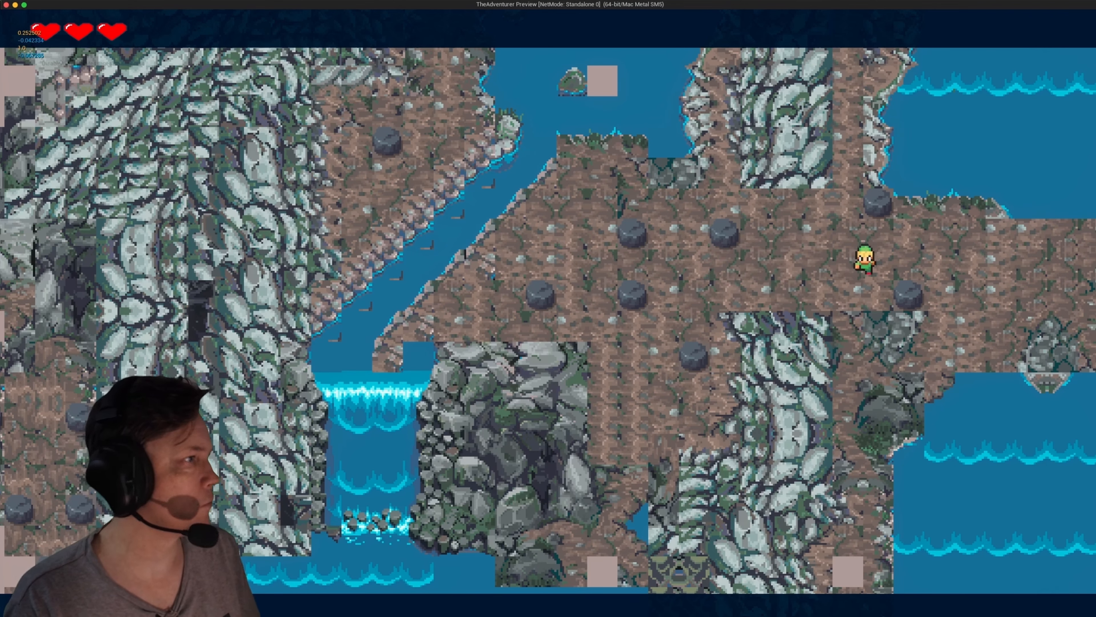
{"action": "key", "text": "s"}
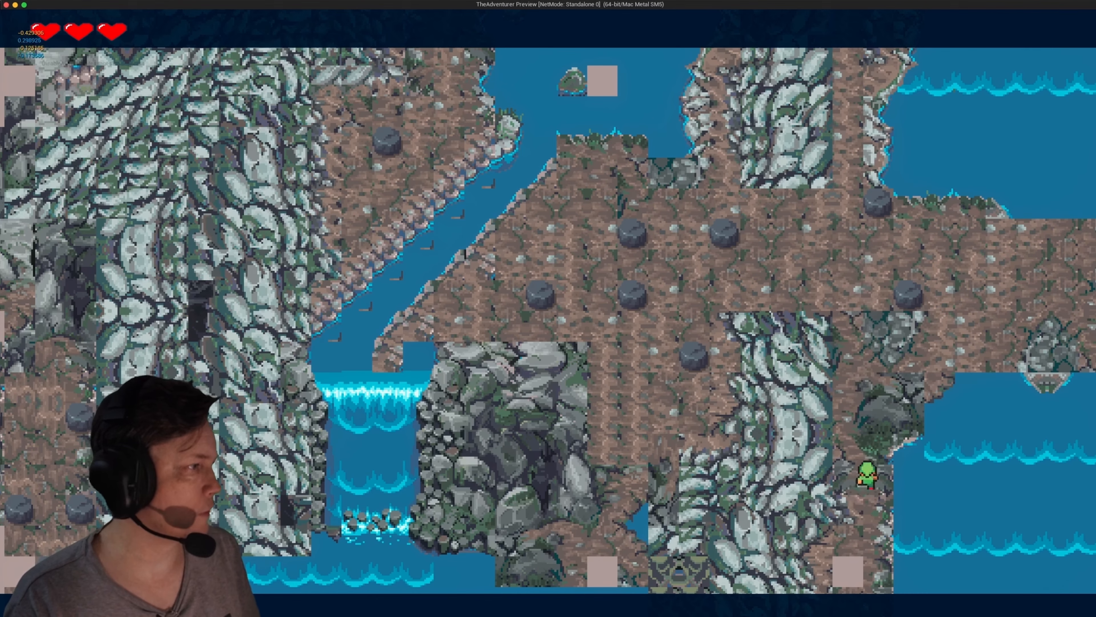
{"action": "key", "text": "s"}
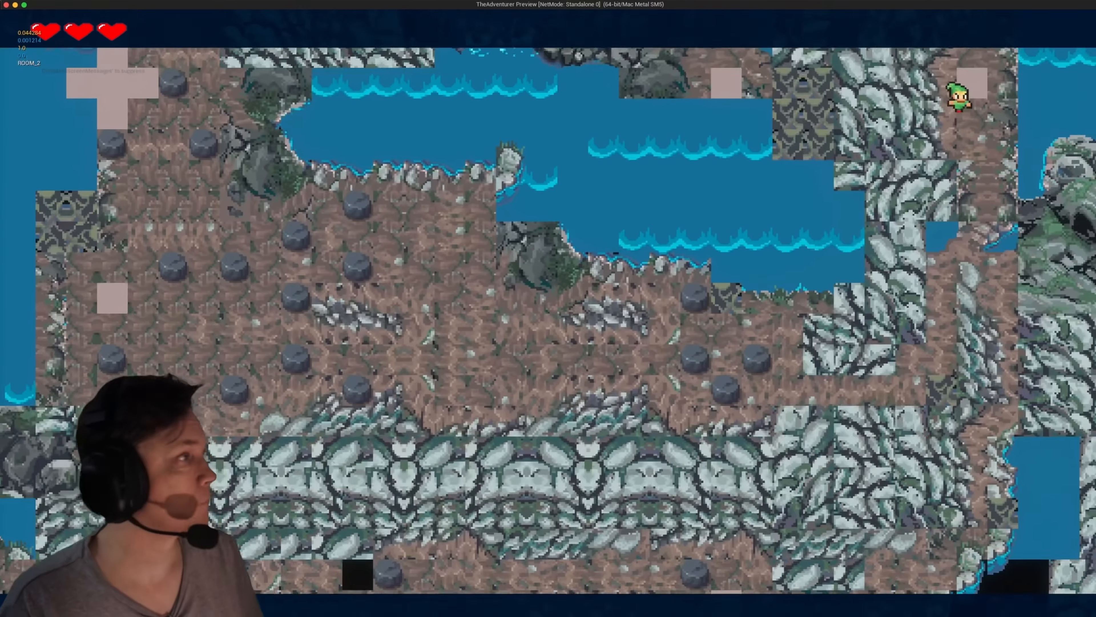
Walk the character down the second room's eastern path and west along its lower ledge into the neighbouring room
{"action": "key", "text": "s"}
{"action": "key", "text": "d"}
{"action": "key", "text": "s"}
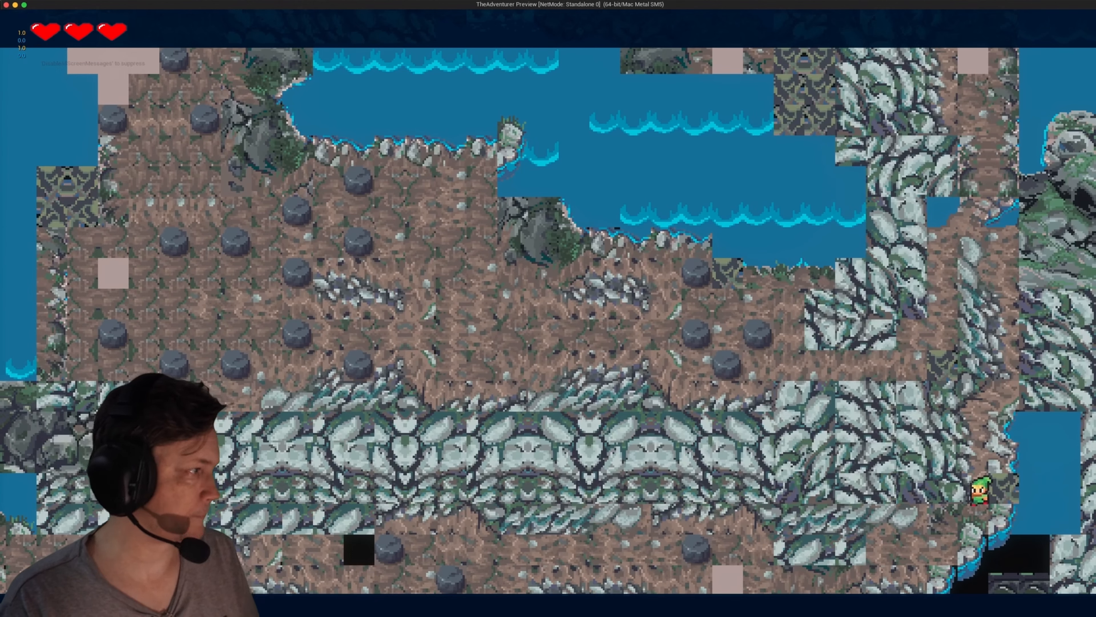
{"action": "key", "text": "a"}
{"action": "key", "text": "a"}
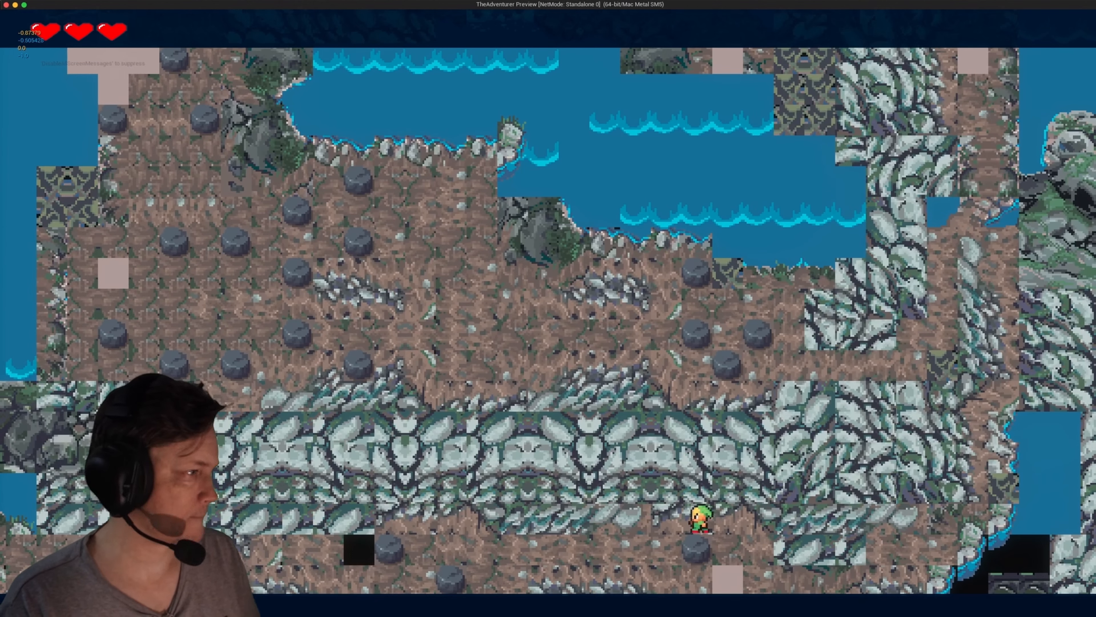
{"action": "key", "text": "a"}
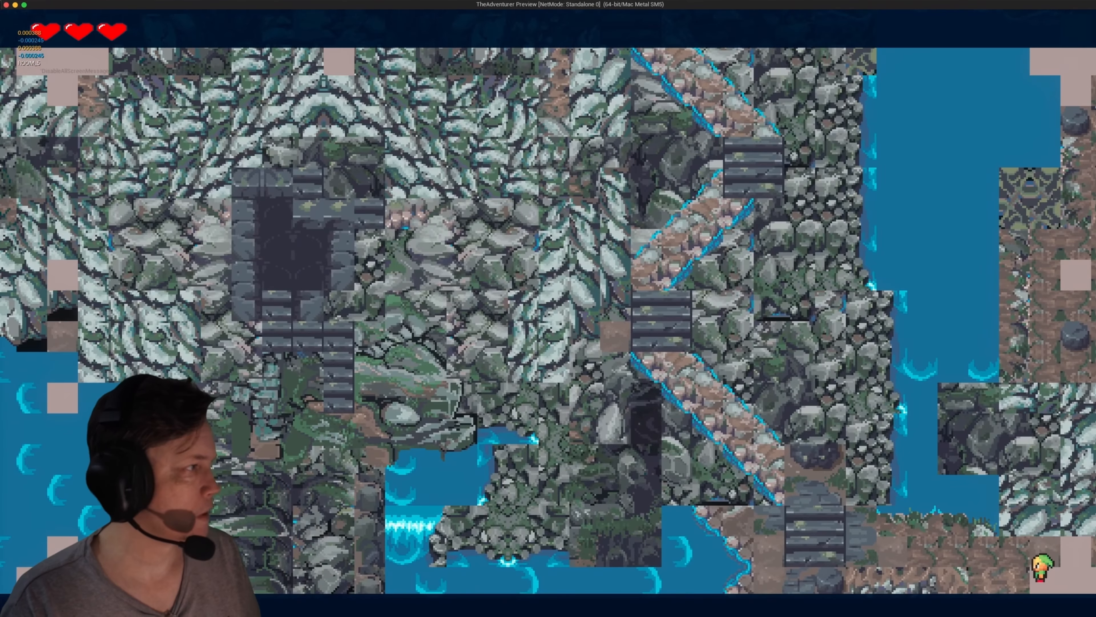
Walk the character west to the stairs and up the zigzag path into the room to the north
{"action": "key", "text": "a"}
{"action": "key", "text": "a"}
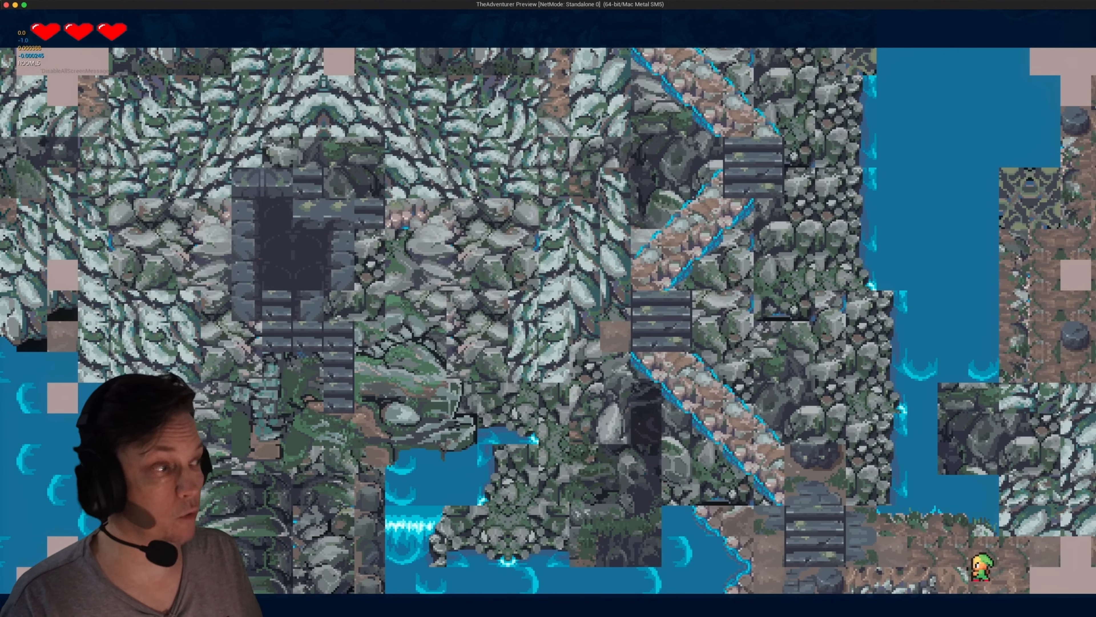
{"action": "key", "text": "a"}
{"action": "key", "text": "w"}
{"action": "key", "text": "a"}
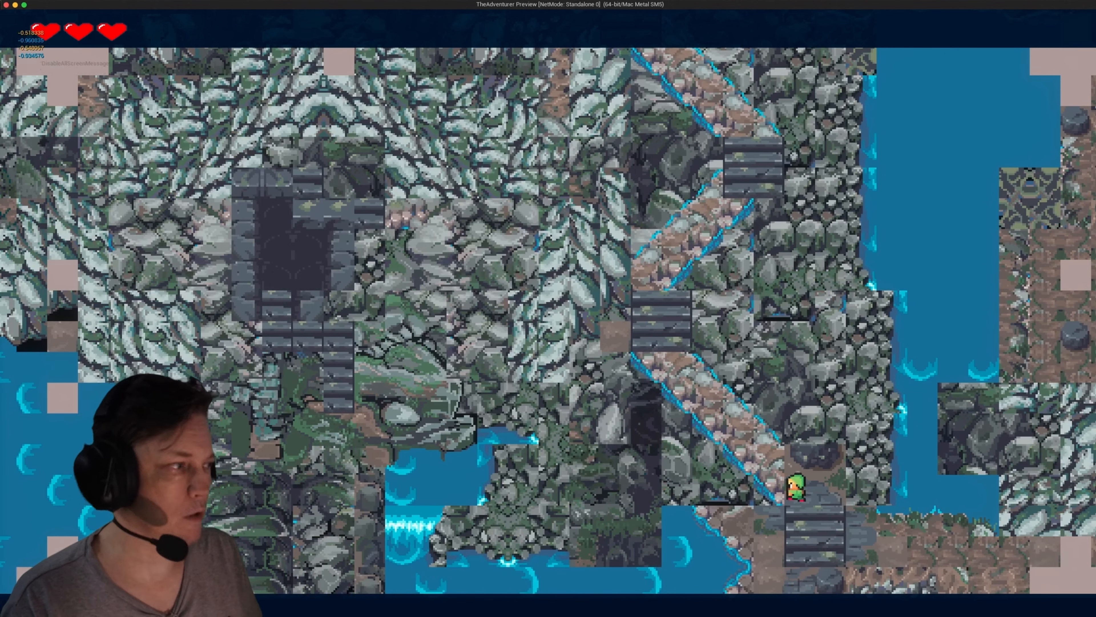
{"action": "key", "text": "w"}
{"action": "key", "text": "d"}
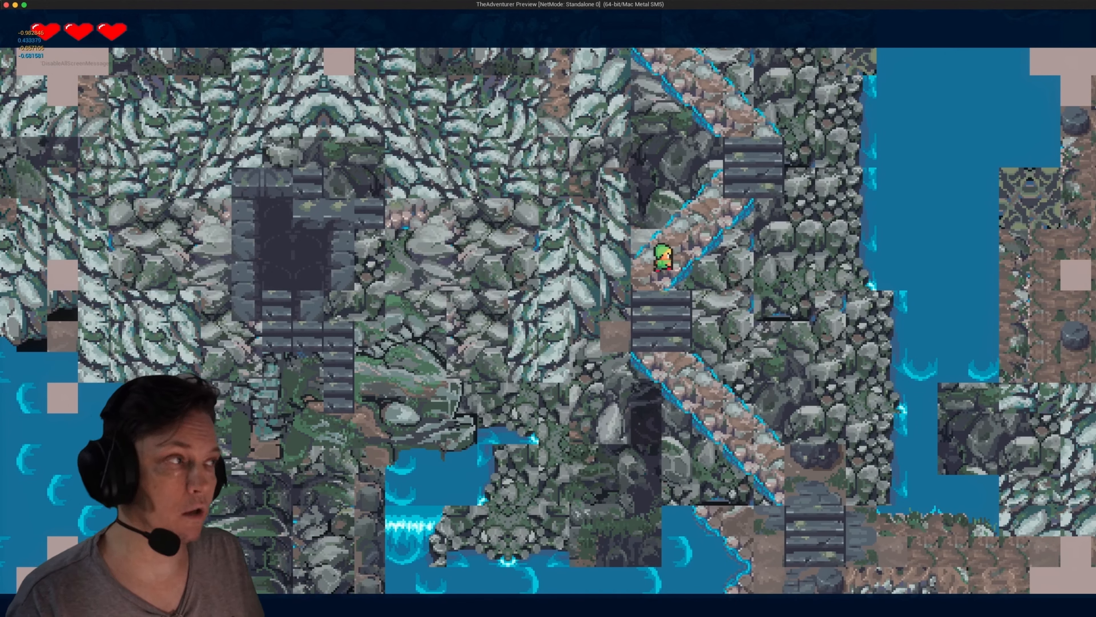
{"action": "key", "text": "w"}
{"action": "key", "text": "a"}
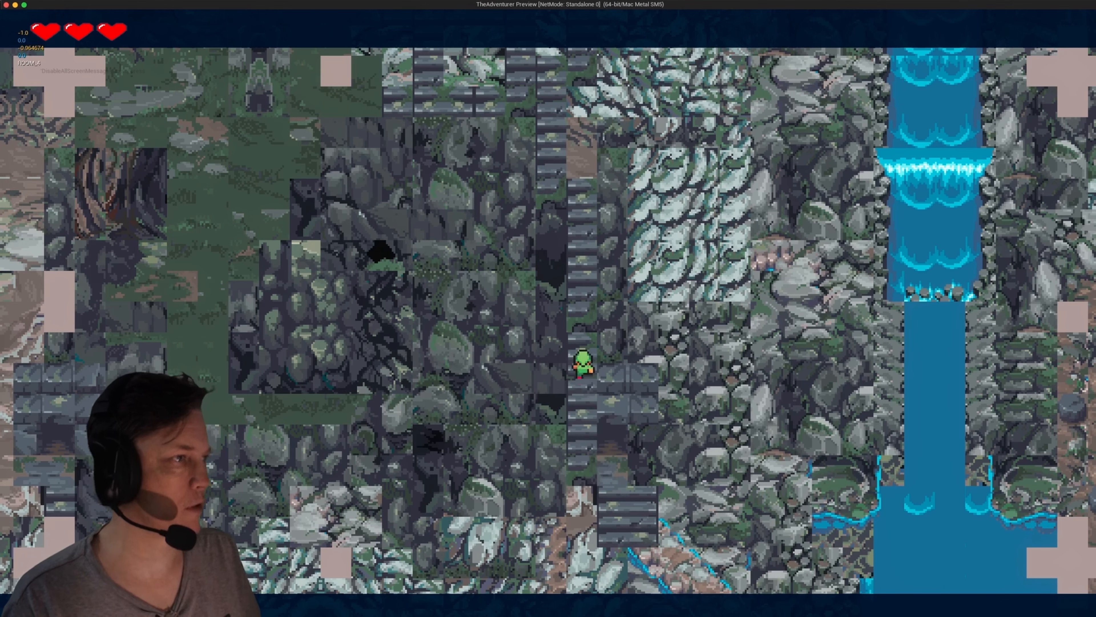
Climb the long stairway north across the room boundary to test the upward camera transition
{"action": "key", "text": "w"}
{"action": "key", "text": "a"}
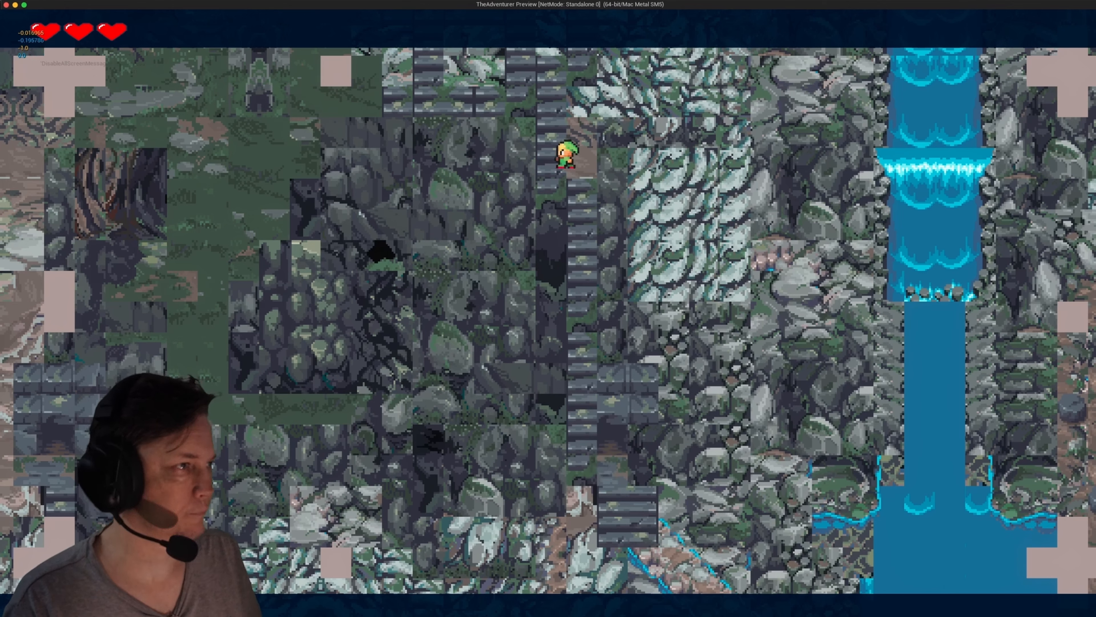
{"action": "key", "text": "w"}
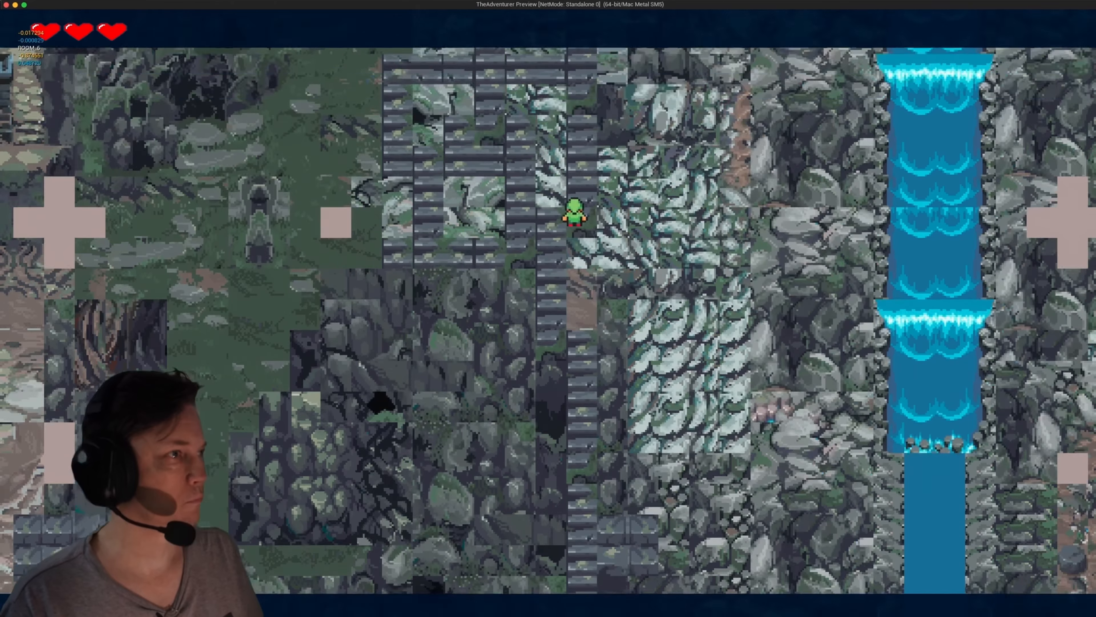
{"action": "key", "text": "w"}
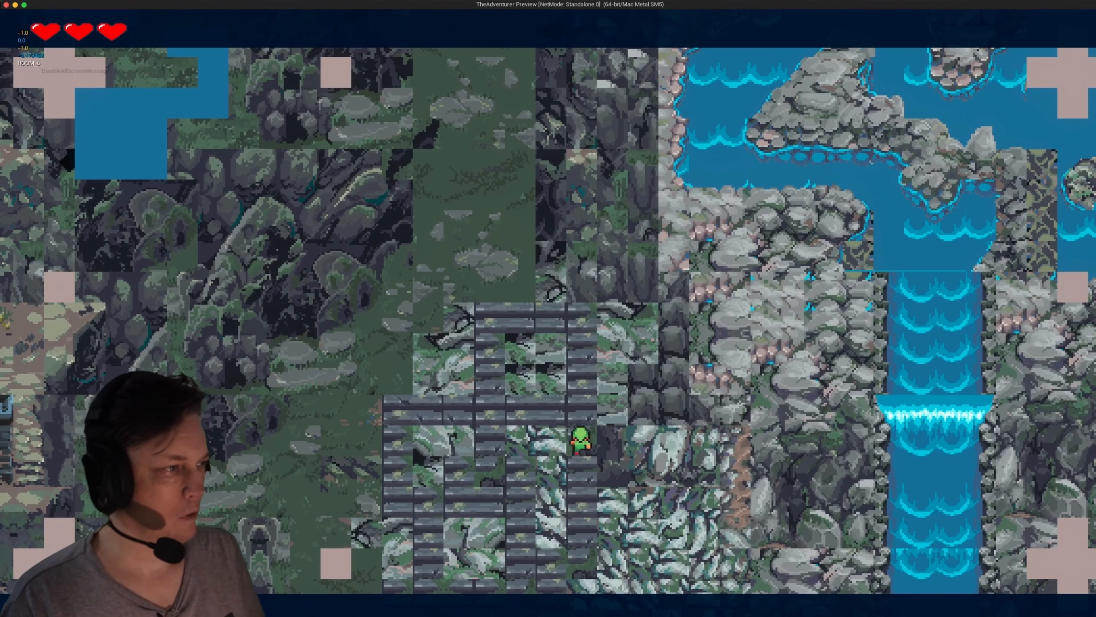
Walk the character around the wooden walkways and west onto the grass to check movement in this room
{"action": "key", "text": "a"}
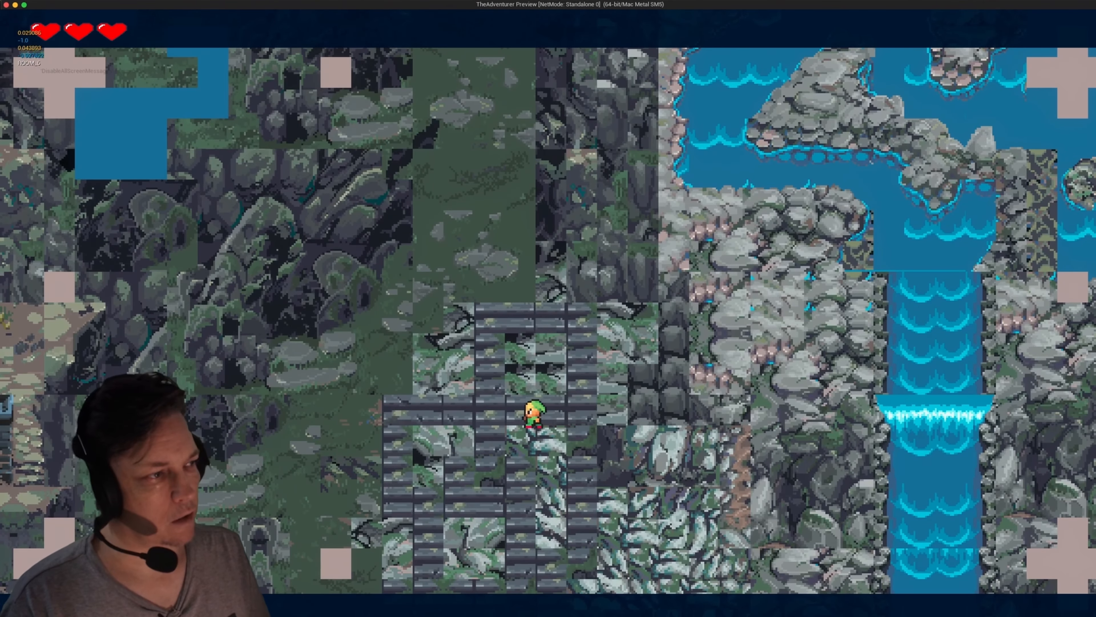
{"action": "key", "text": "w"}
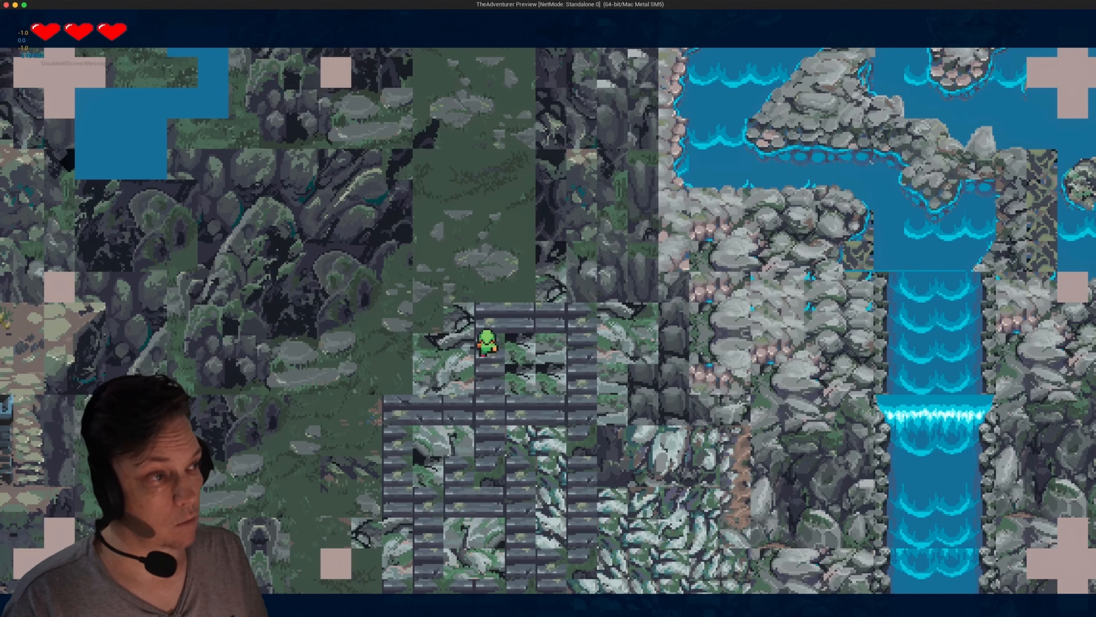
{"action": "key", "text": "d"}
{"action": "key", "text": "s"}
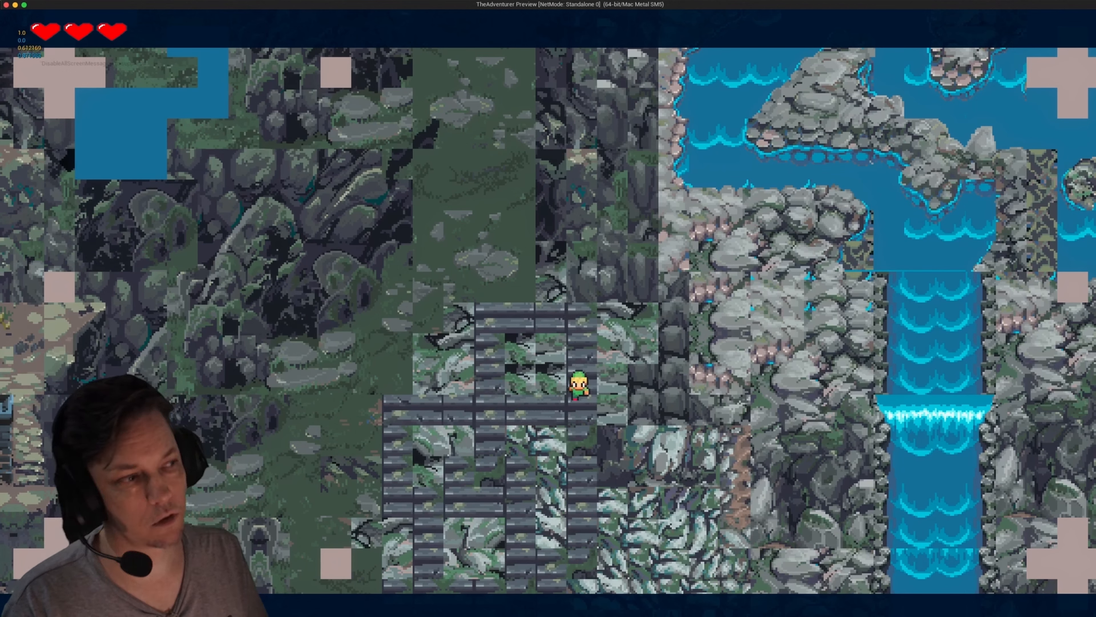
{"action": "key", "text": "a"}
{"action": "key", "text": "Left"}
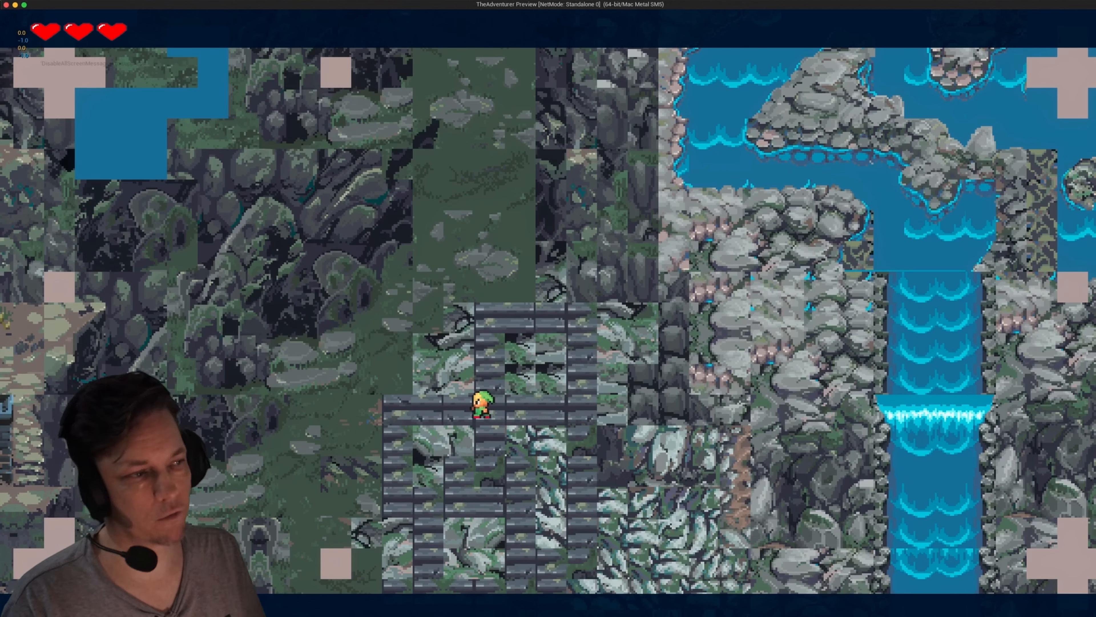
{"action": "key", "text": "Down"}
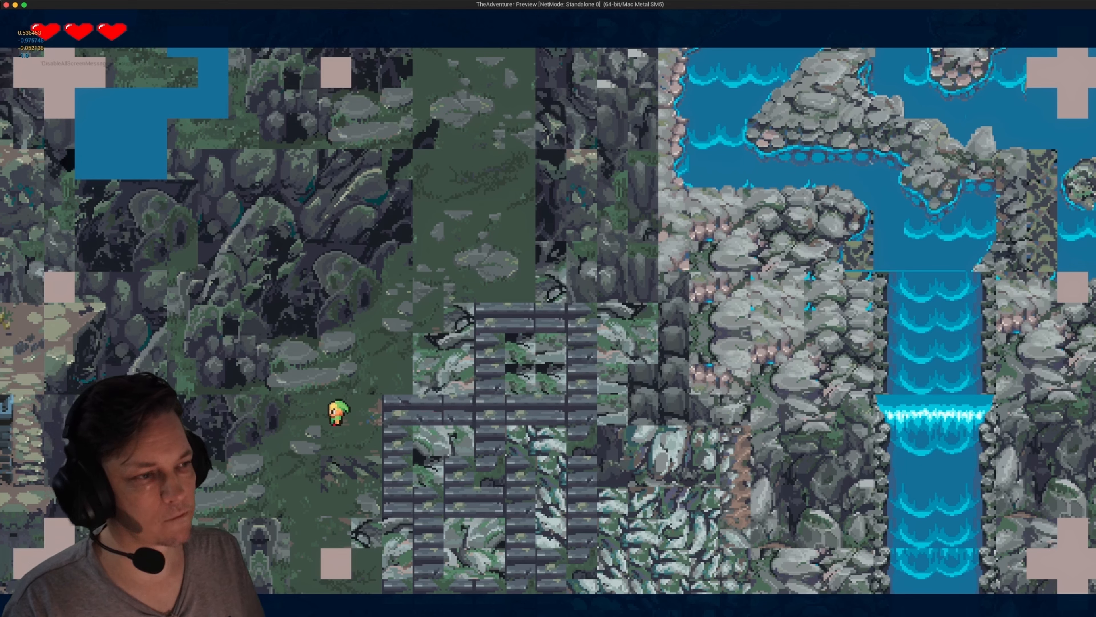
{"action": "key", "text": "Left"}
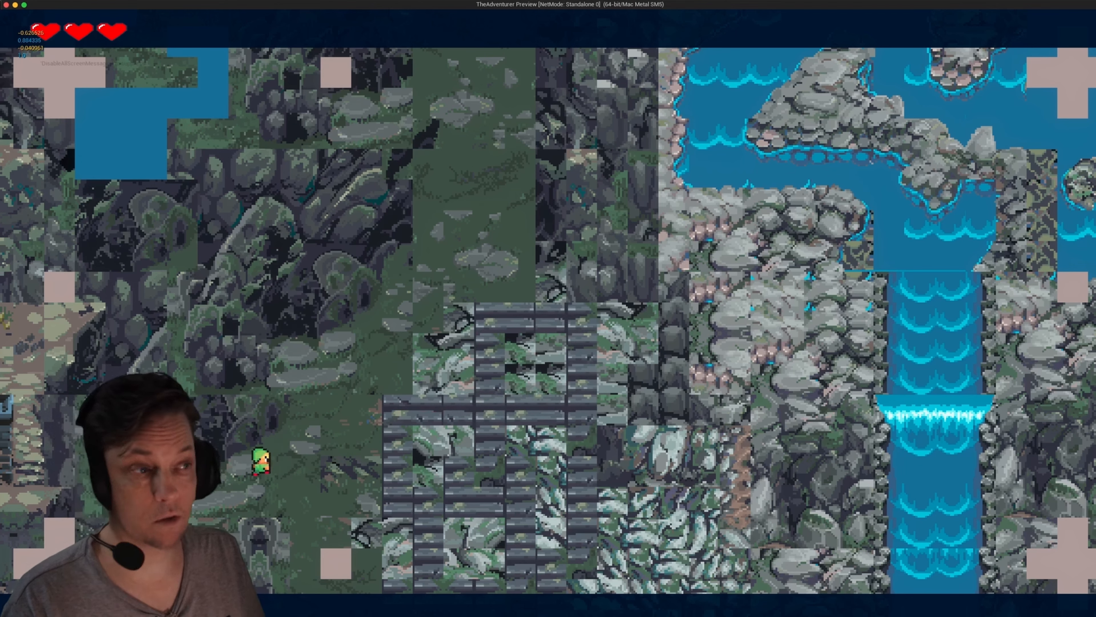
Walk the character northeast up the grassy path and across the north room boundary onto the large grass field
{"action": "key", "text": "Up"}
{"action": "key", "text": "Right"}
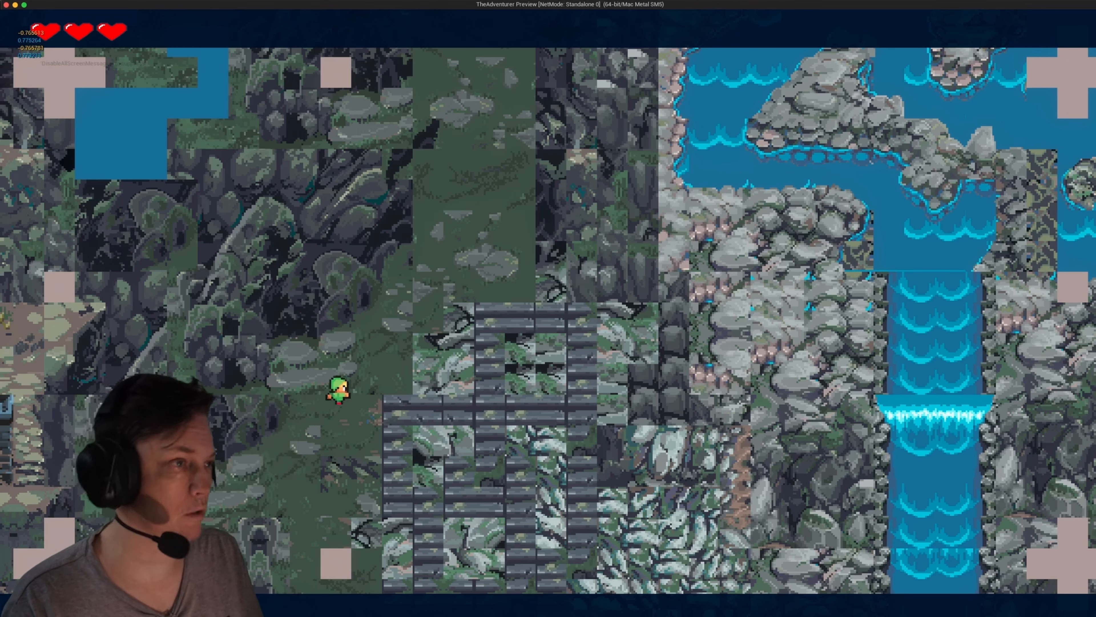
{"action": "key", "text": "Up"}
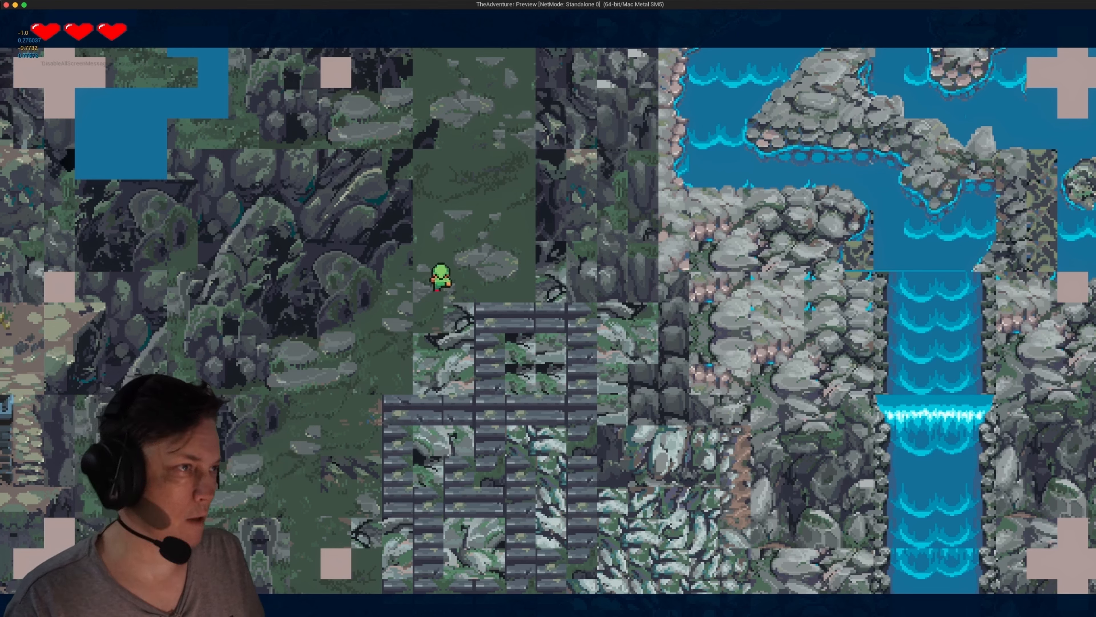
{"action": "key", "text": "Up"}
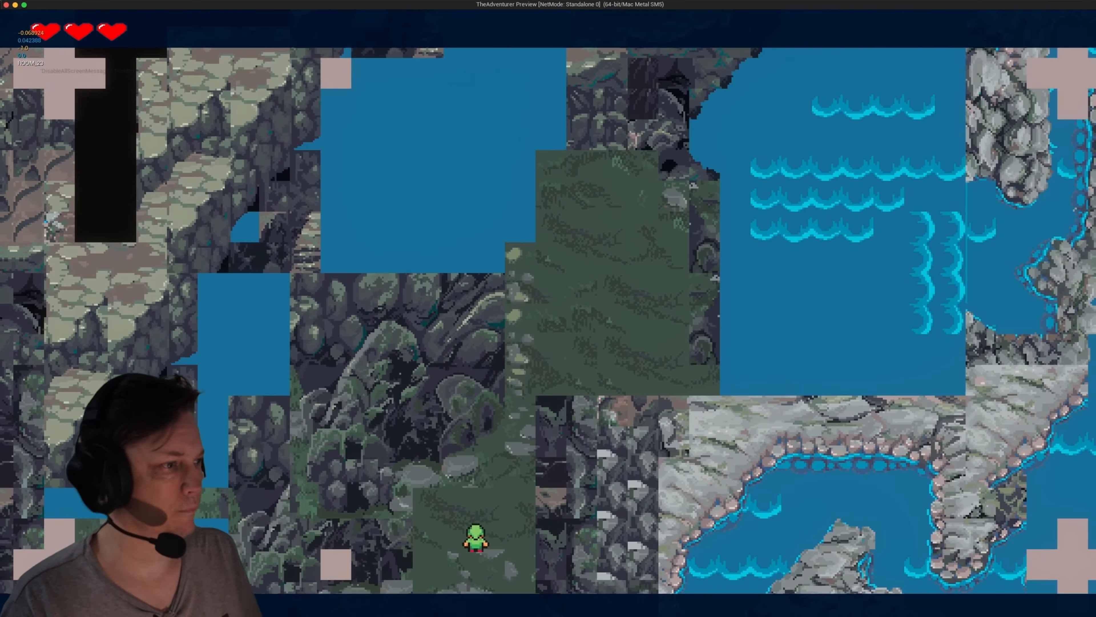
{"action": "key", "text": "Up"}
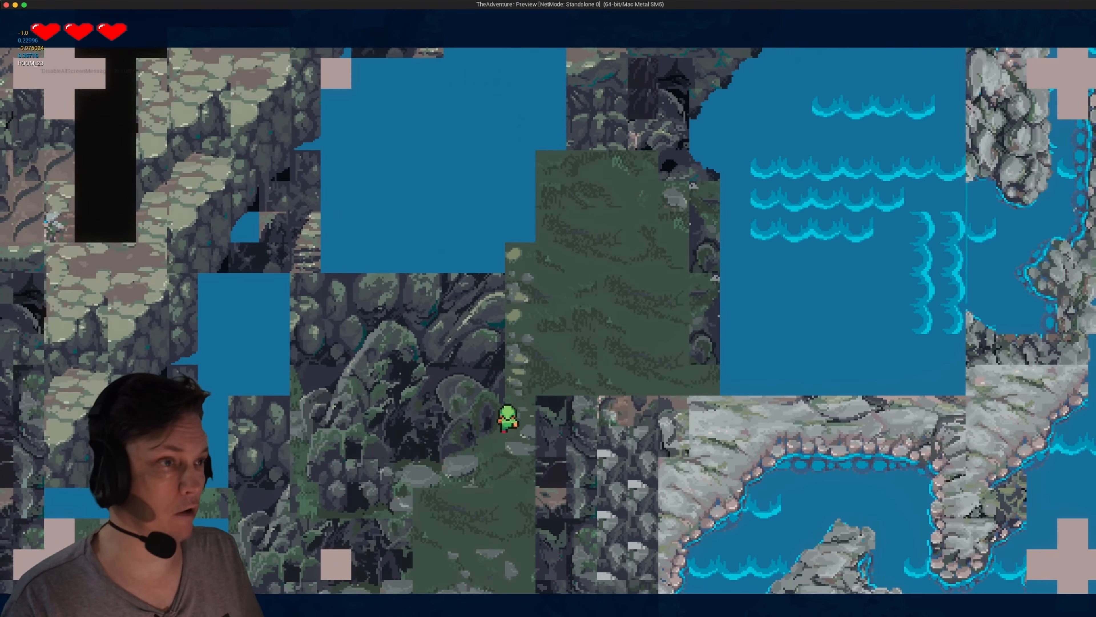
{"action": "key", "text": "Up+Right"}
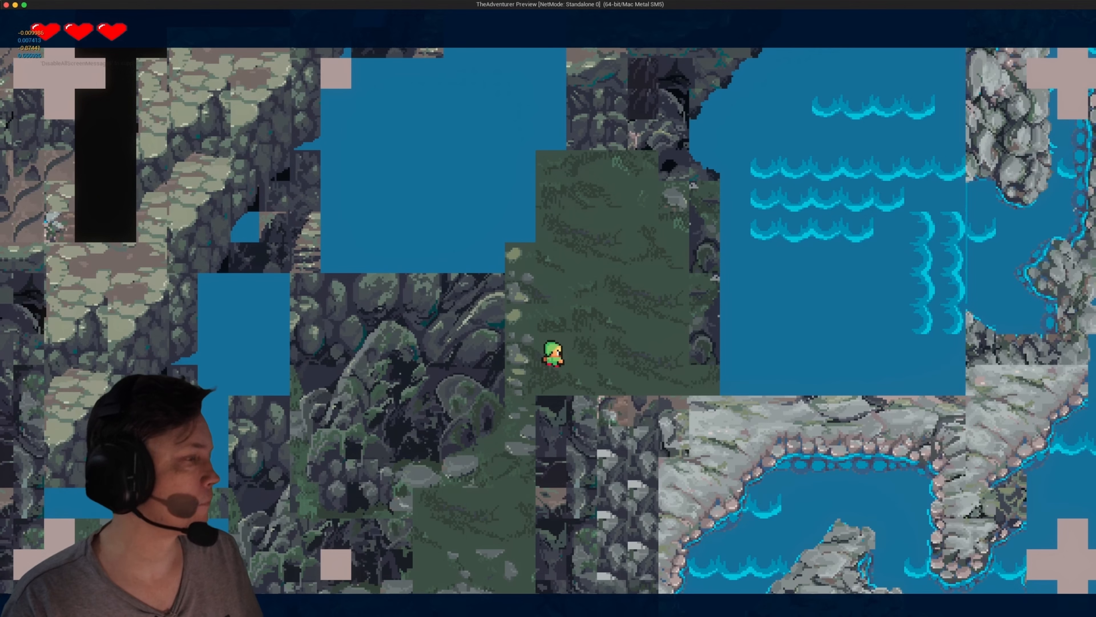
Walk the character back south from the grass field across the room boundary to test the downward camera transition
{"action": "key", "text": "Down+Left"}
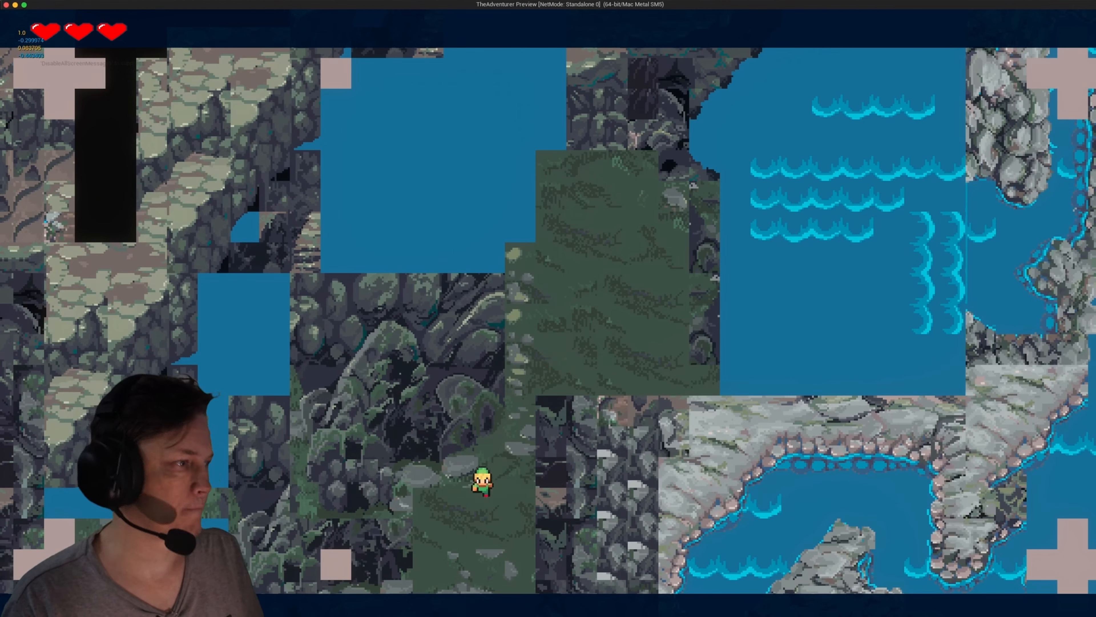
{"action": "key", "text": "Down"}
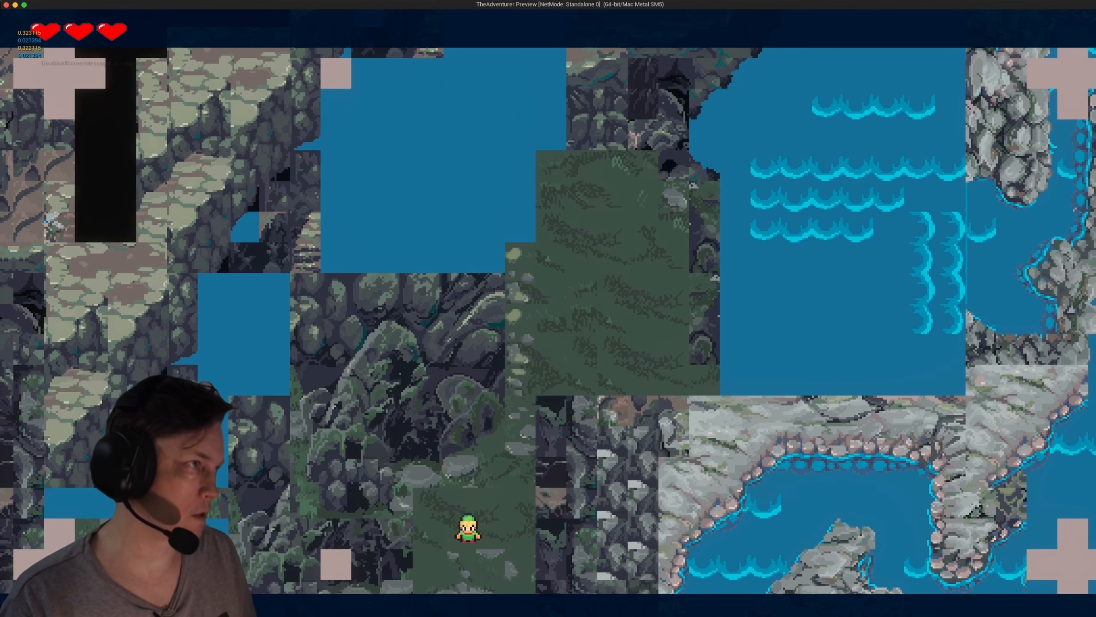
{"action": "key", "text": "Down"}
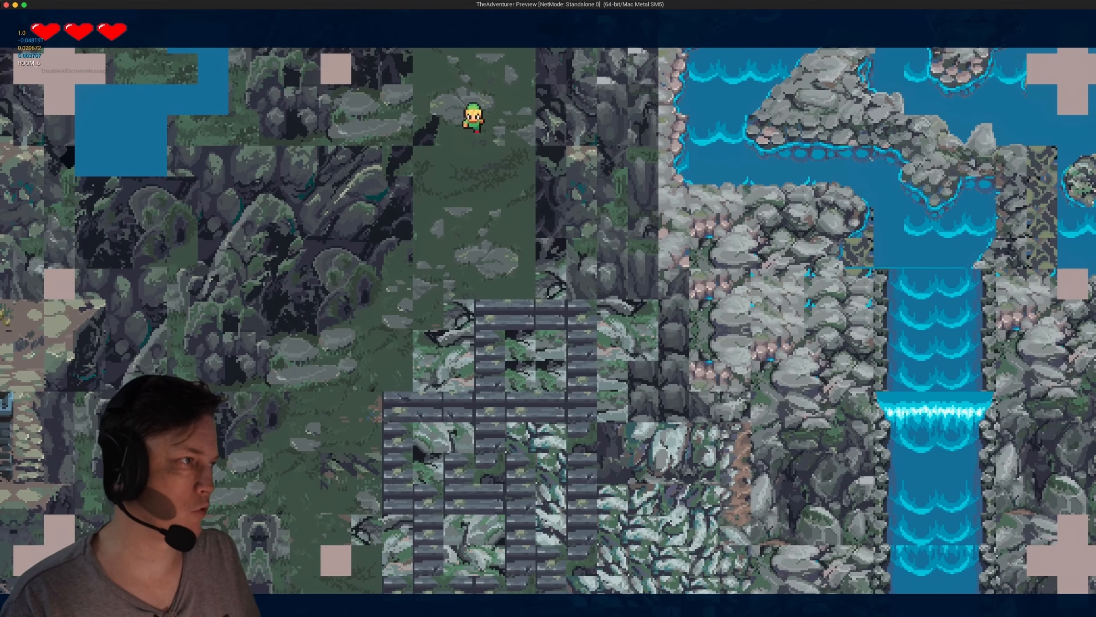
Walk the character southwest down the grassy path to the clearing west of the wooden walkways
{"action": "key", "text": "Down"}
{"action": "key", "text": "Left"}
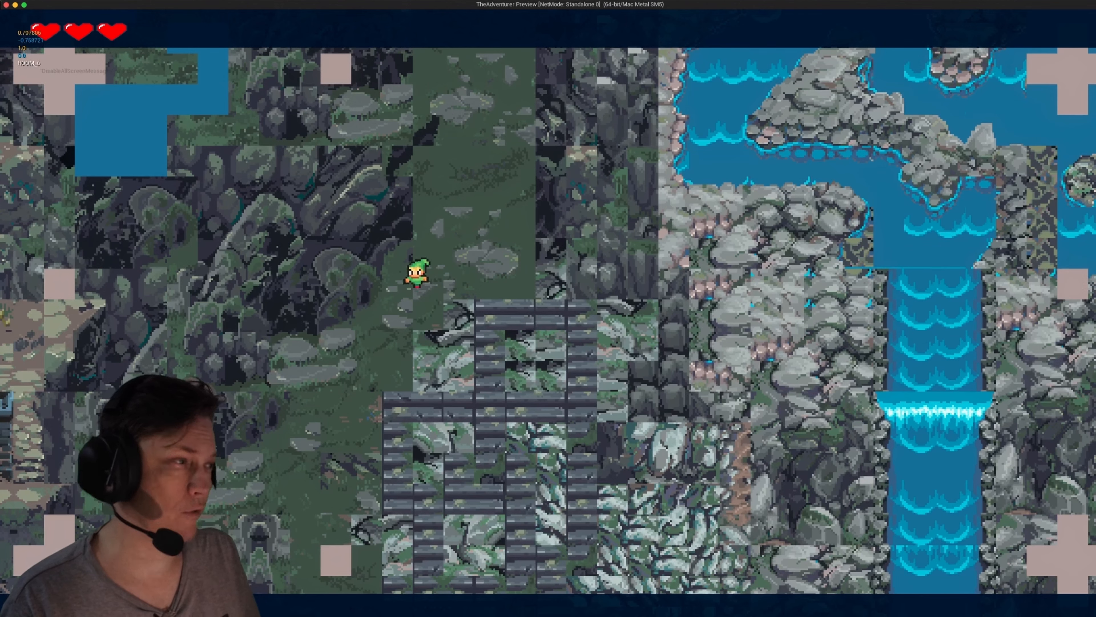
{"action": "key", "text": "Down"}
{"action": "key", "text": "Left"}
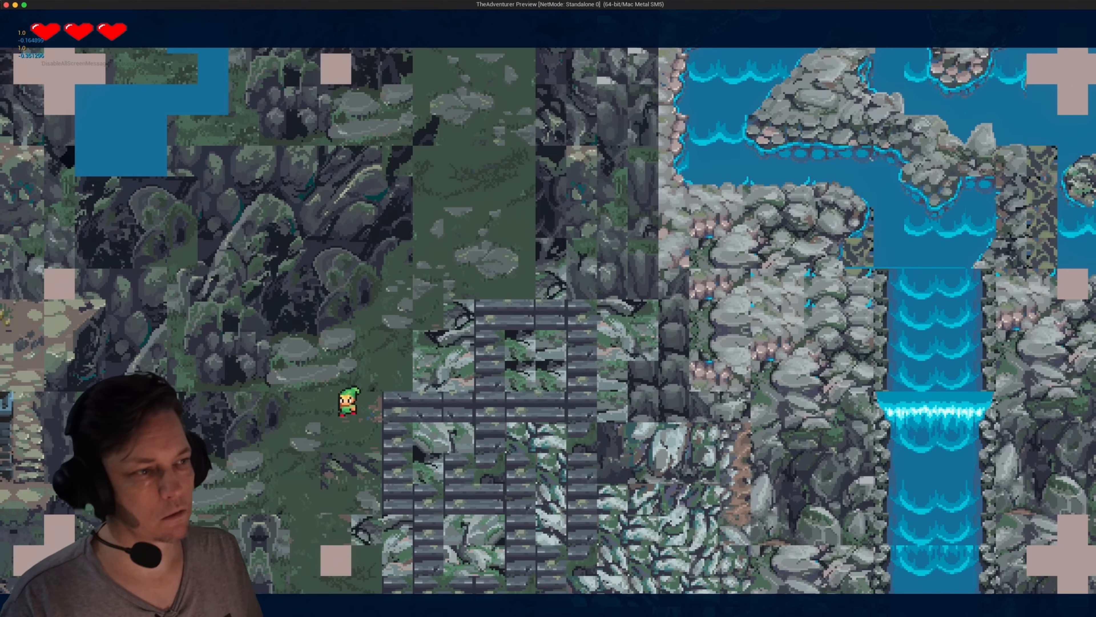
{"action": "key", "text": "Down"}
{"action": "key", "text": "Left"}
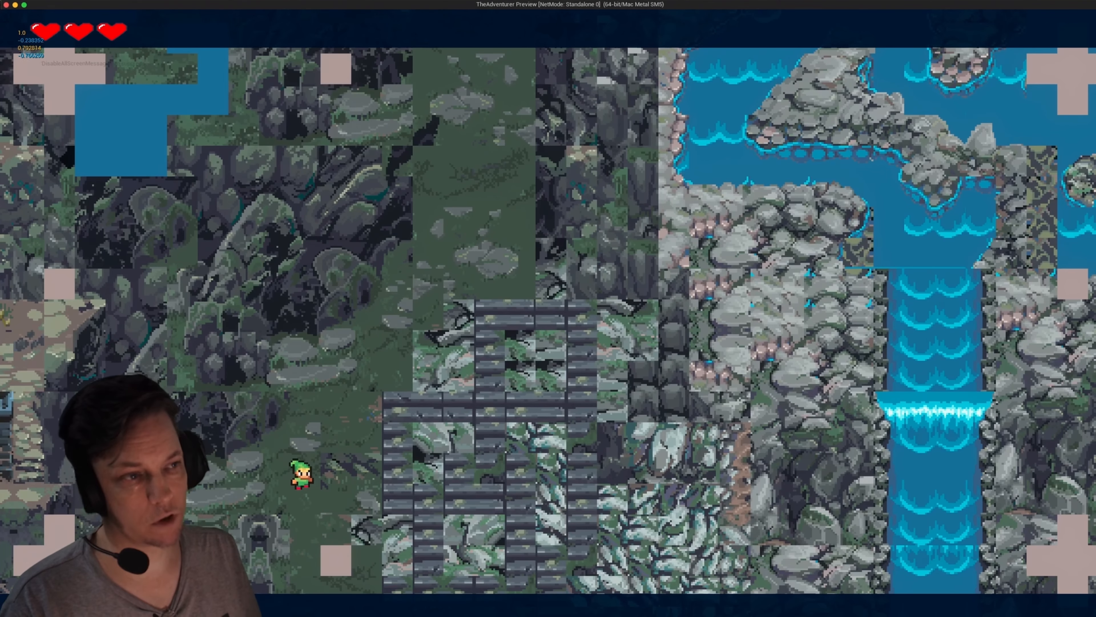
Walk the character around the statue's clearing and south across the boundary into the room below
{"action": "key", "text": "Left"}
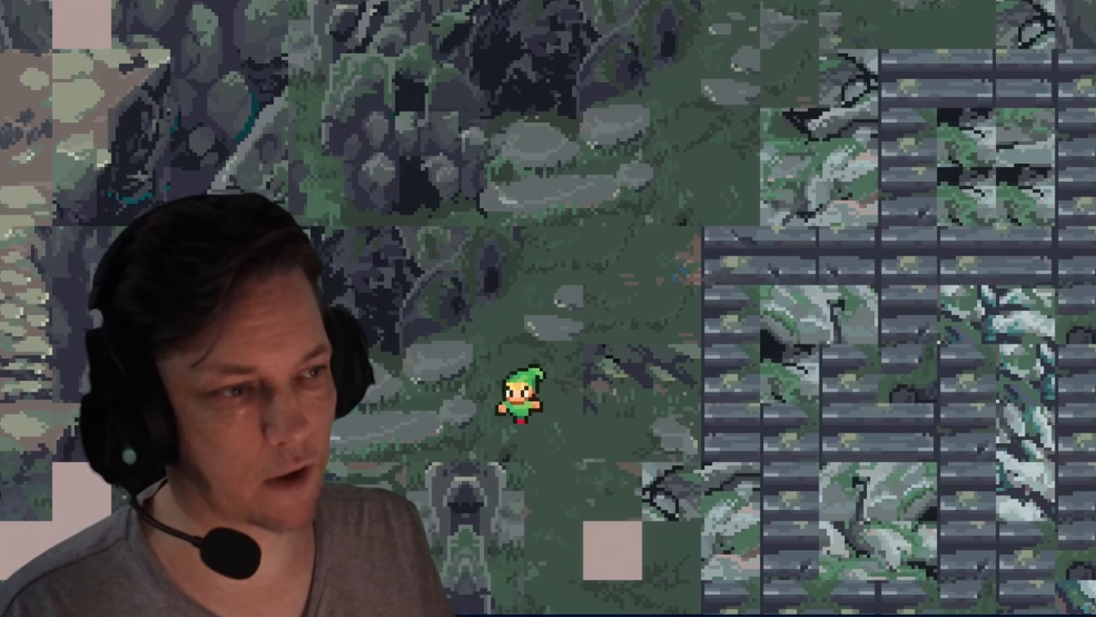
{"action": "key", "text": "Down"}
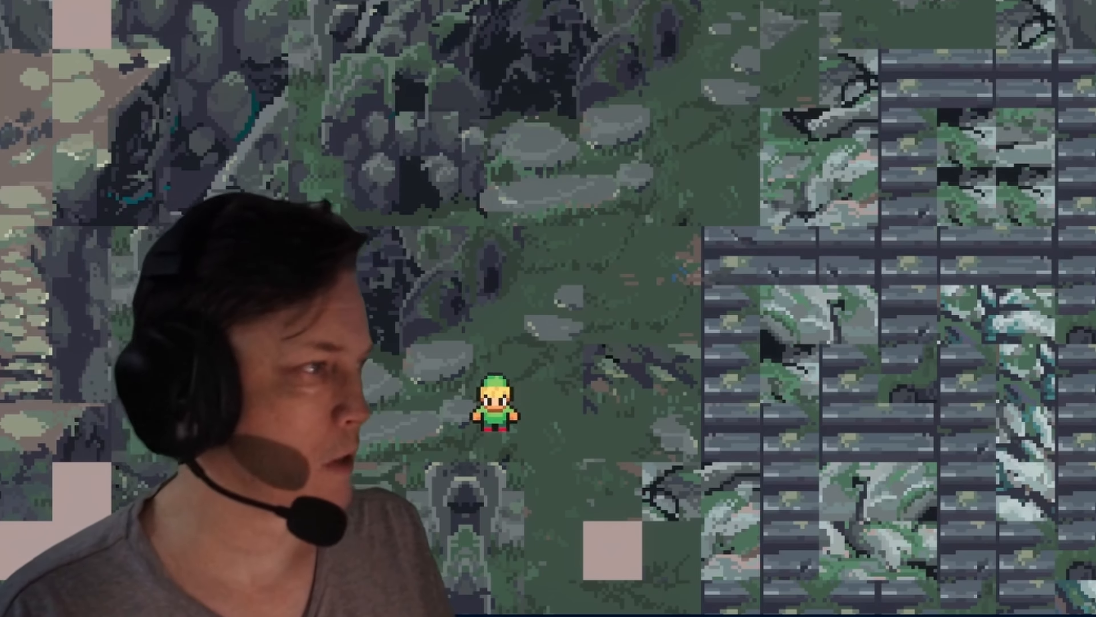
{"action": "key", "text": "Right"}
{"action": "key", "text": "Down"}
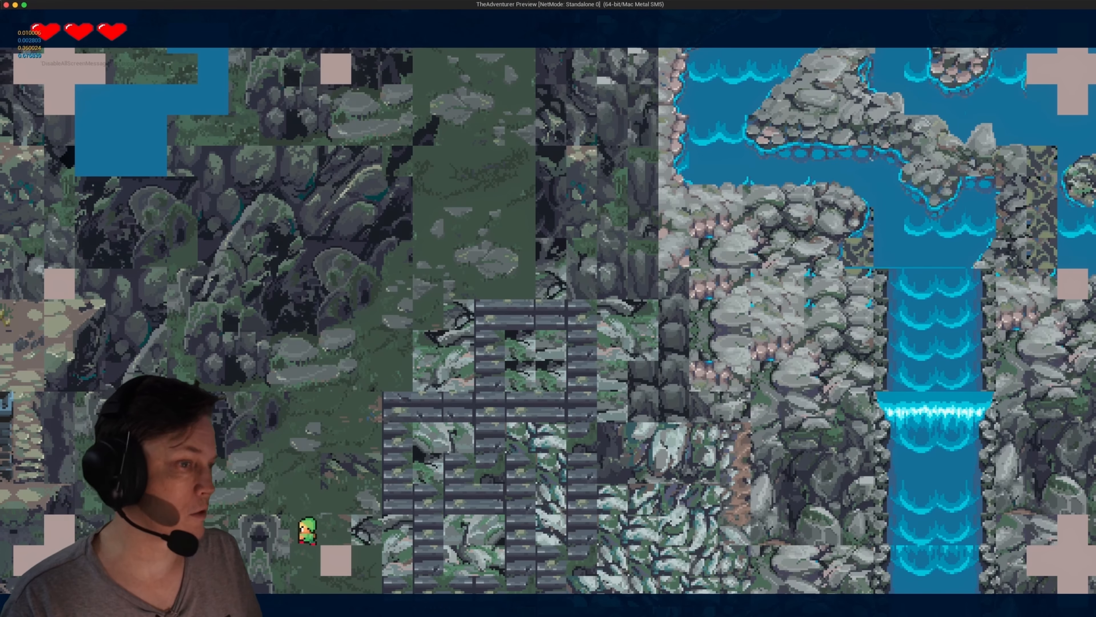
{"action": "key", "text": "Left"}
{"action": "key", "text": "Up"}
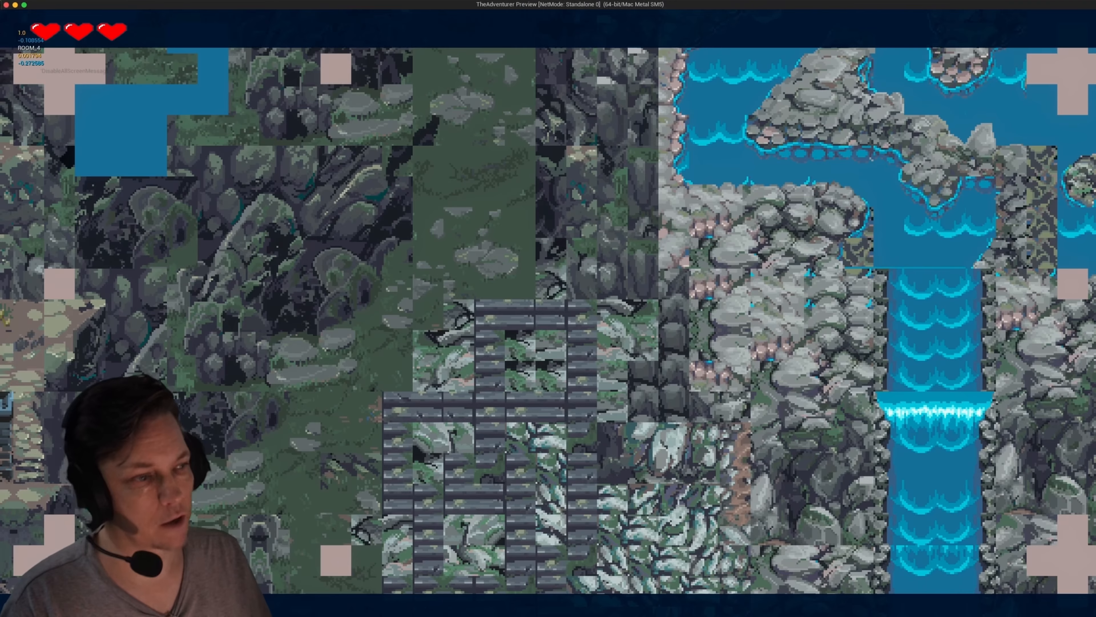
{"action": "key", "text": "Down"}
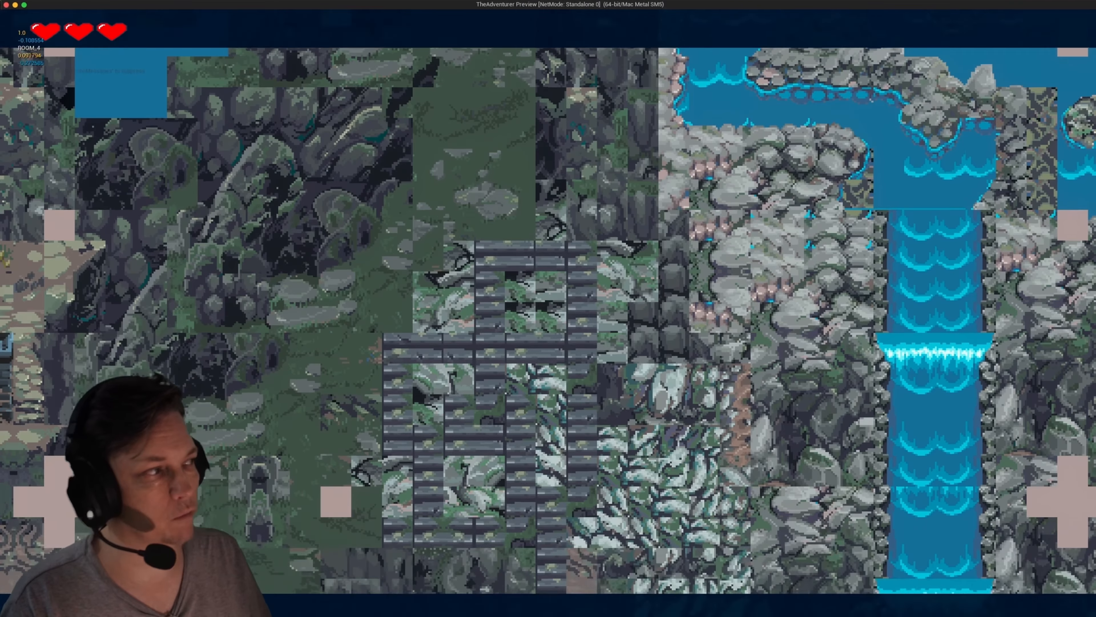
{"action": "key", "text": "Down"}
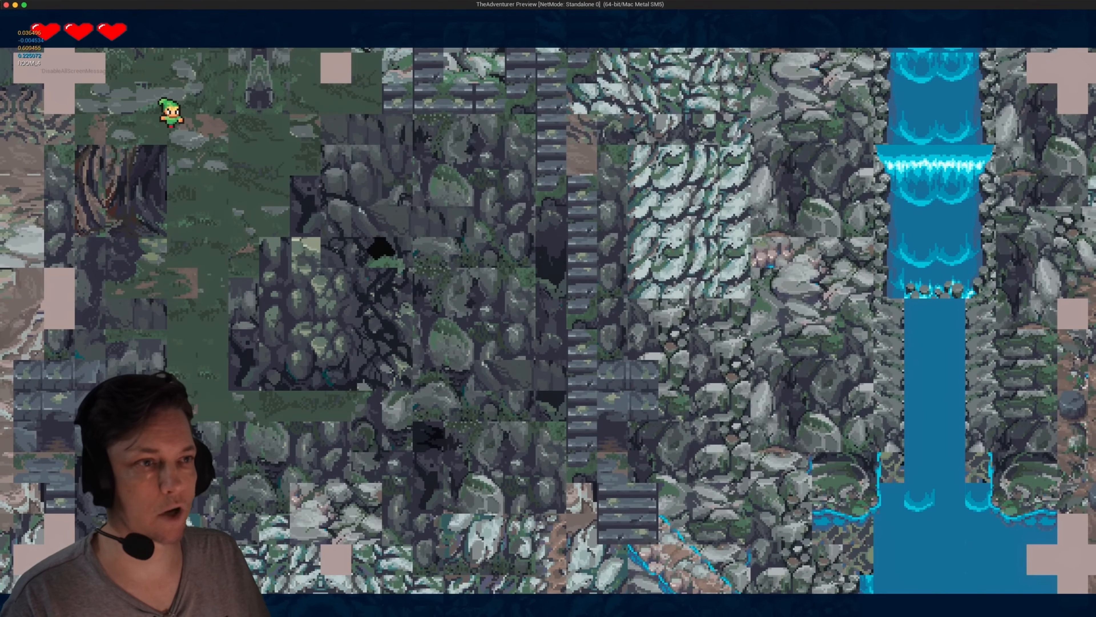
Walk the character west along the upper ledge across the boundary into the rocky room with the pool
{"action": "key", "text": "Left"}
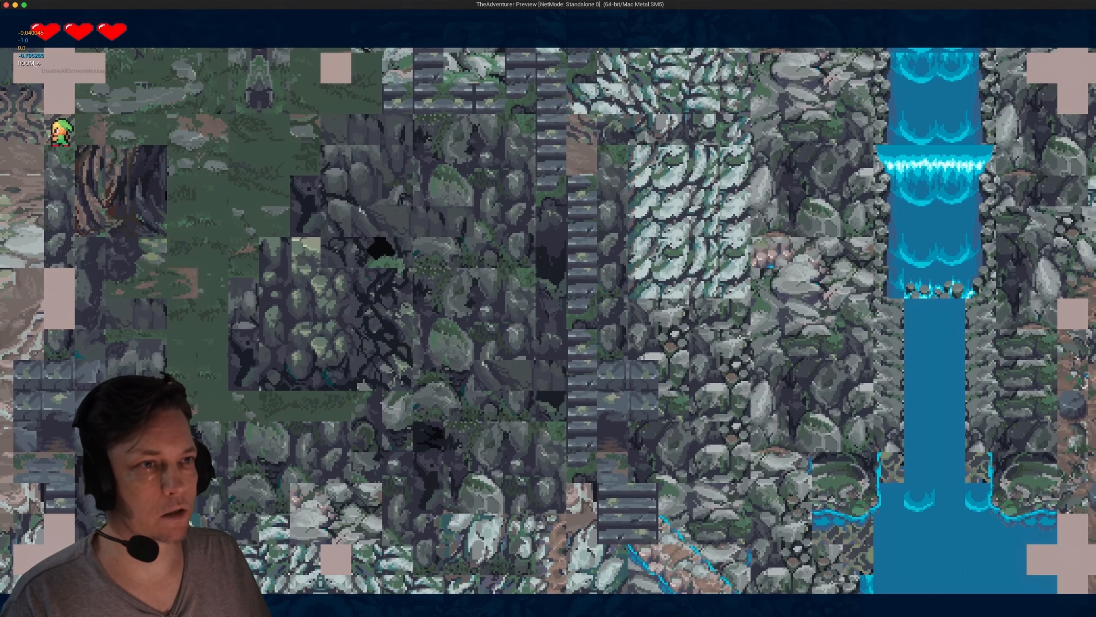
{"action": "key", "text": "Left"}
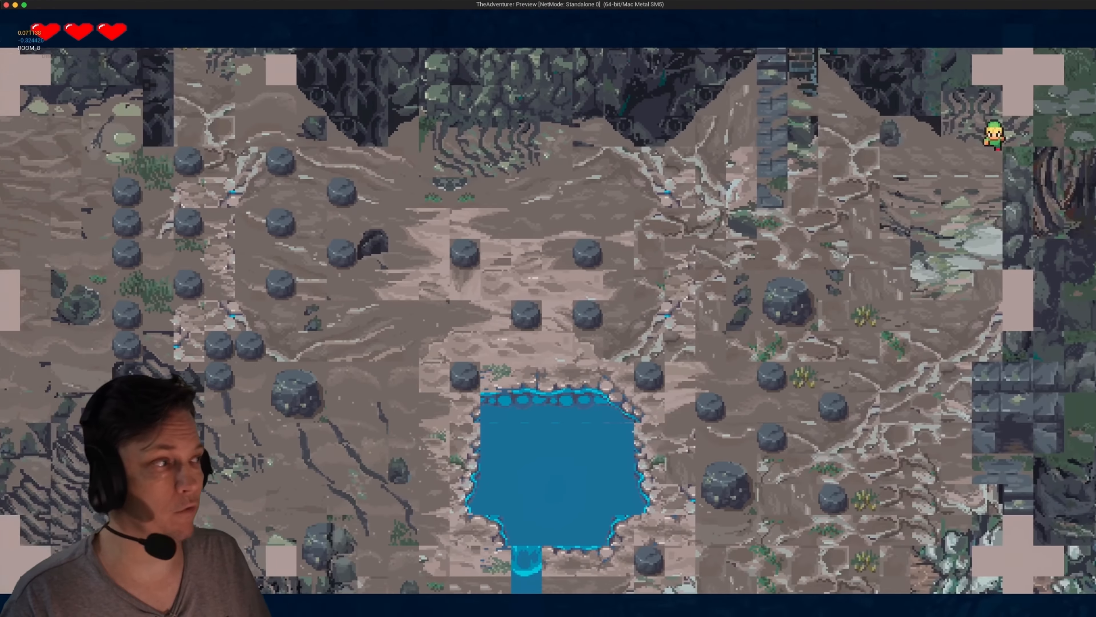
{"action": "key", "text": "Left"}
{"action": "key", "text": "Down"}
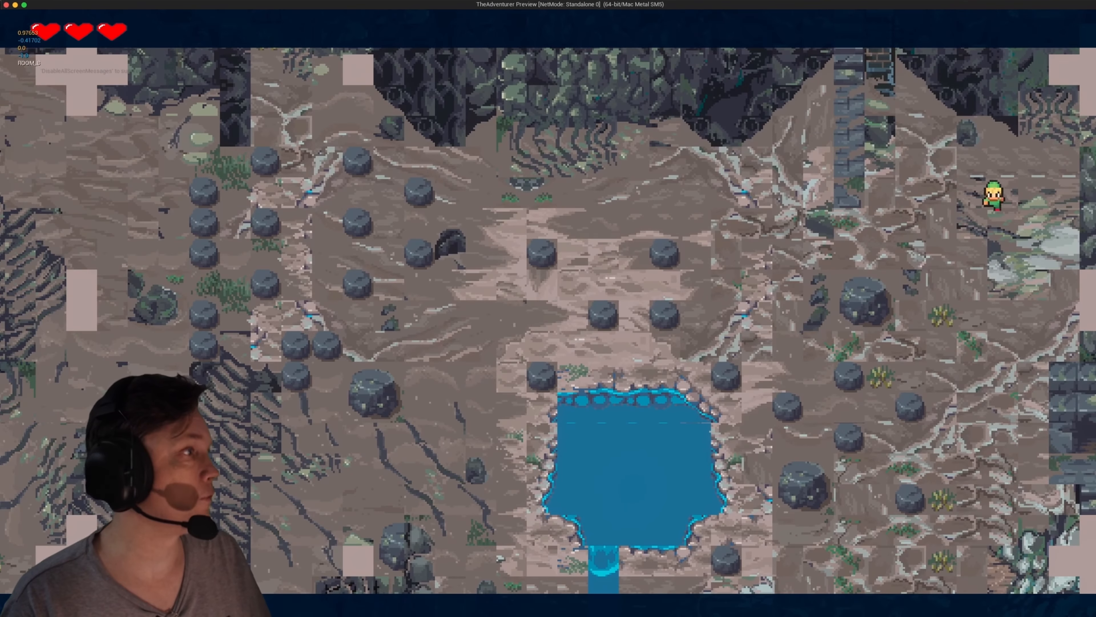
Walk the character southwest across the rocky room and along the north shore of the pool
{"action": "key", "text": "Left"}
{"action": "key", "text": "Down"}
{"action": "key", "text": "Down"}
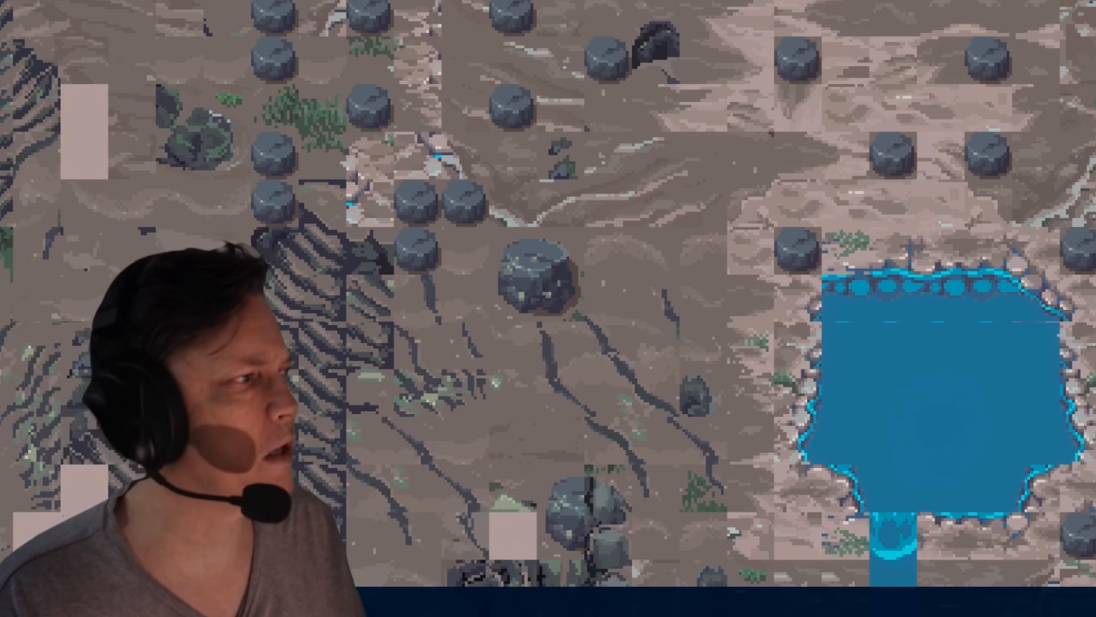
{"action": "key", "text": "Down"}
{"action": "key", "text": "Left"}
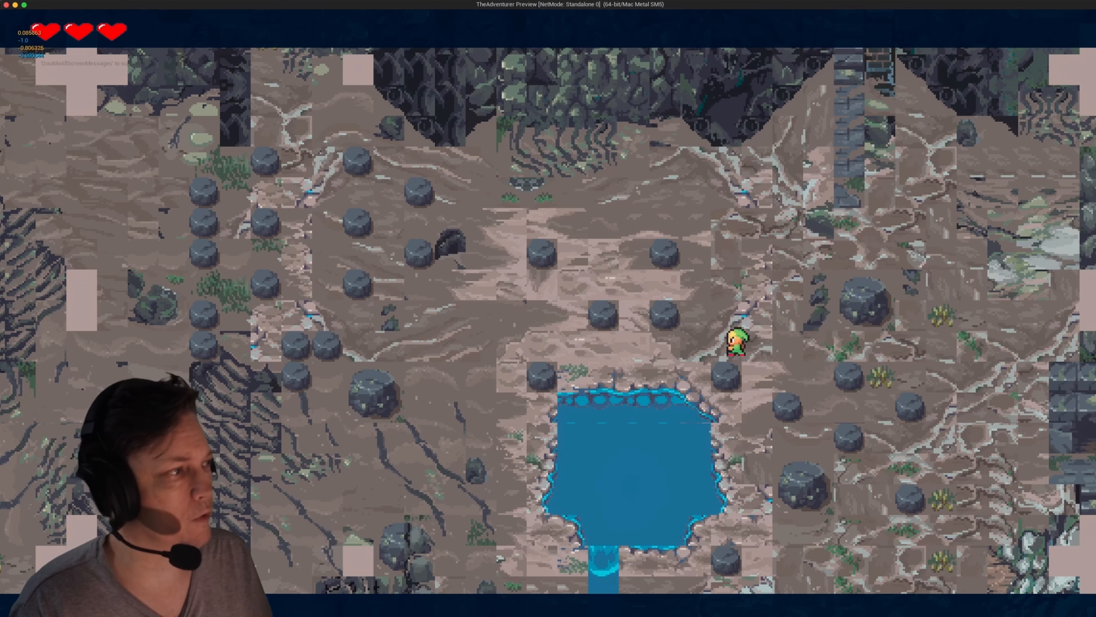
{"action": "key", "text": "Left"}
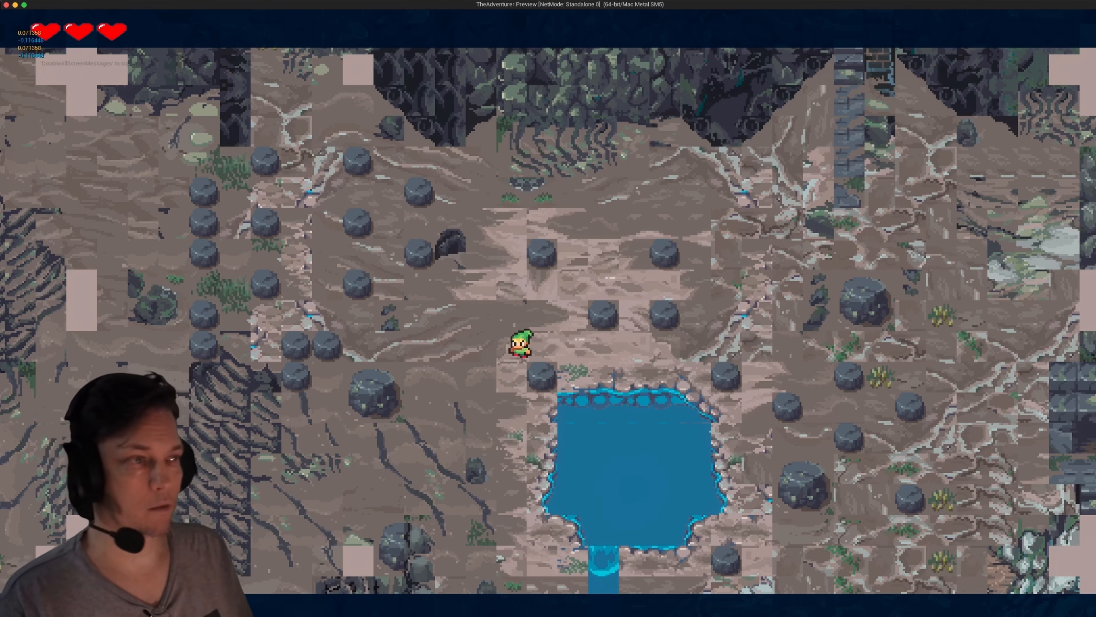
Walk the character southwest from the pool and back and forth around the large boulder to check movement
{"action": "key", "text": "Left"}
{"action": "key", "text": "Down"}
{"action": "key", "text": "Left"}
{"action": "key", "text": "Down"}
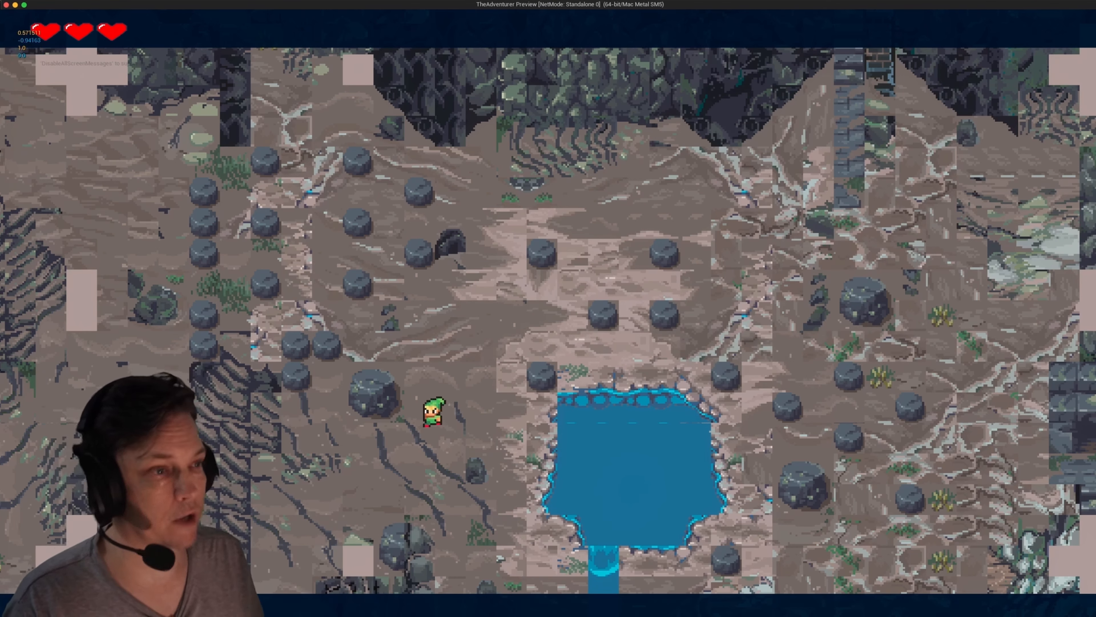
{"action": "key", "text": "Right"}
{"action": "key", "text": "Up"}
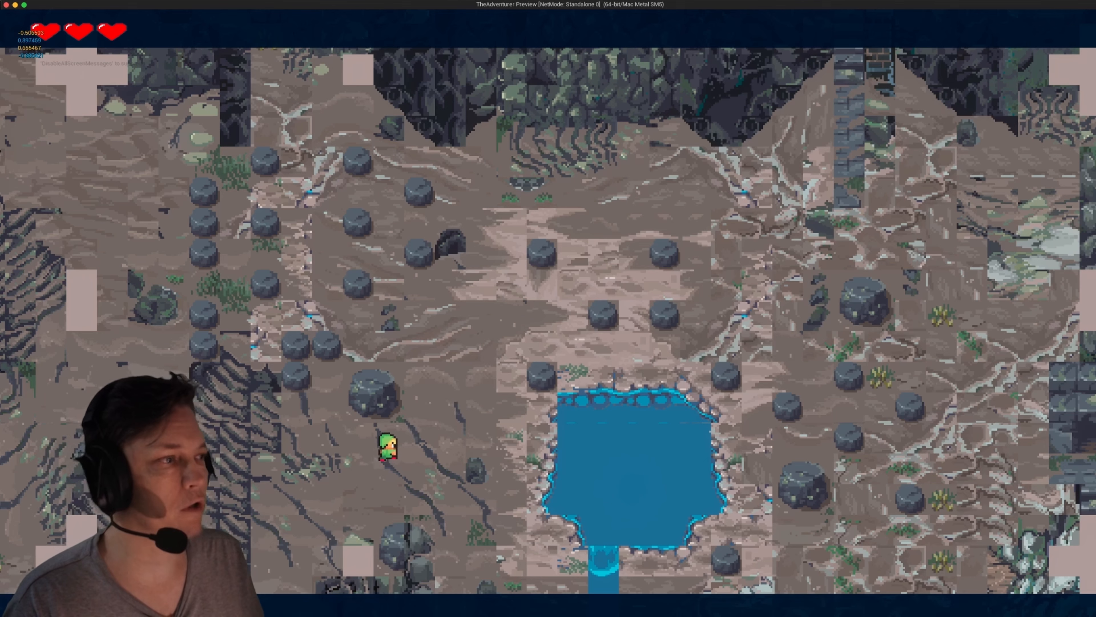
{"action": "key", "text": "Down"}
{"action": "key", "text": "Left"}
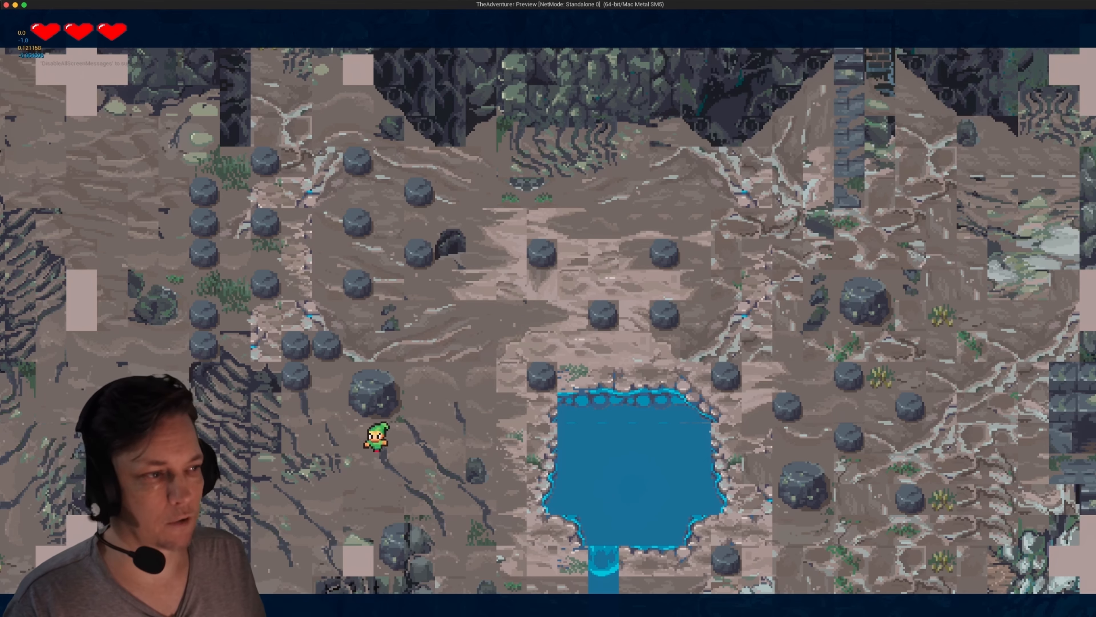
{"action": "key", "text": "Right"}
{"action": "key", "text": "Up"}
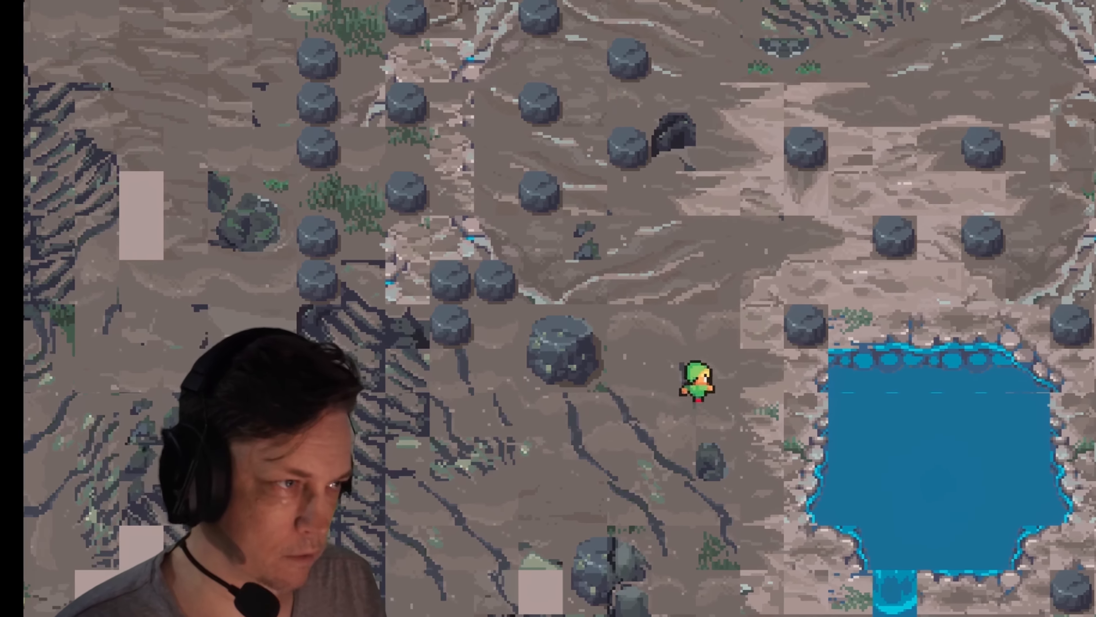
Walk the character north to the small rocks below the cave opening and back down past the large boulder
{"action": "key", "text": "Up"}
{"action": "key", "text": "Left"}
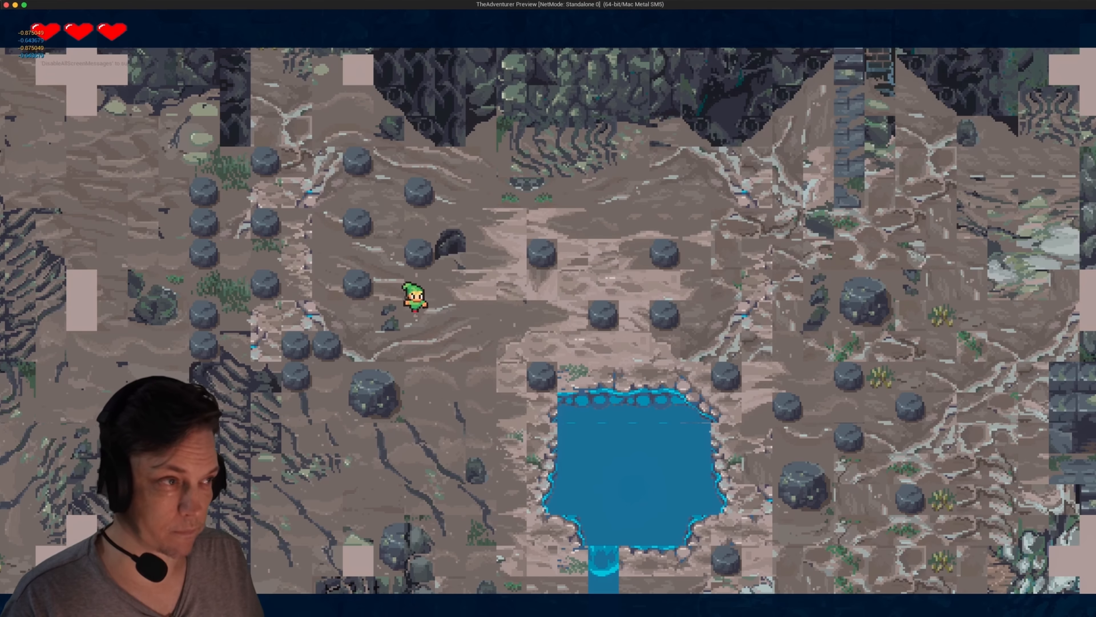
{"action": "key", "text": "Down"}
{"action": "key", "text": "Right"}
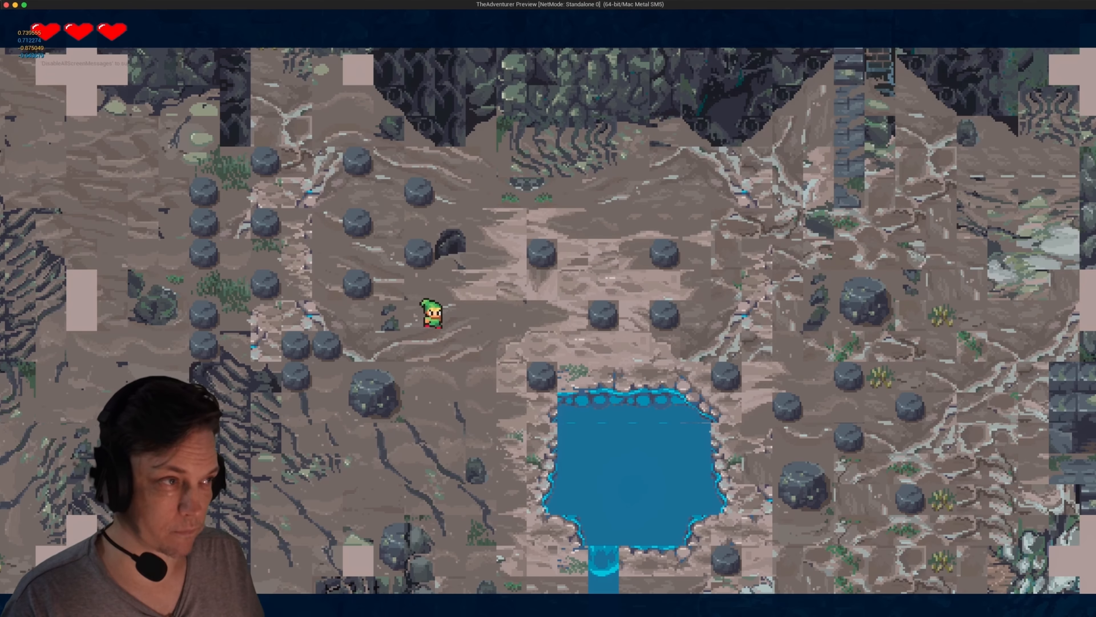
{"action": "key", "text": "Down"}
{"action": "key", "text": "Left"}
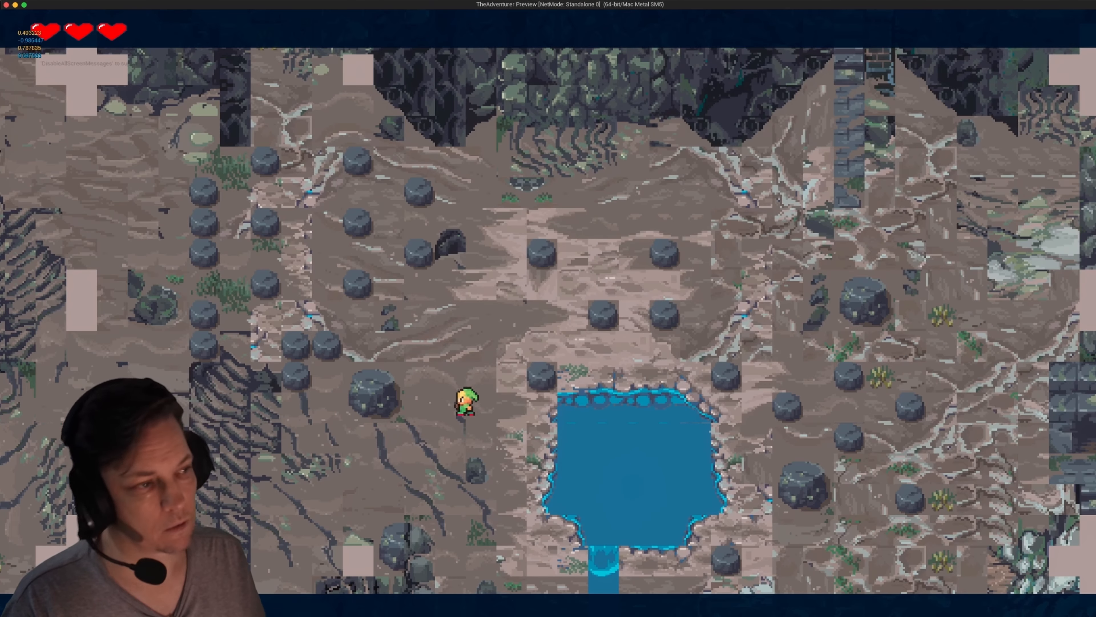
{"action": "key", "text": "Left"}
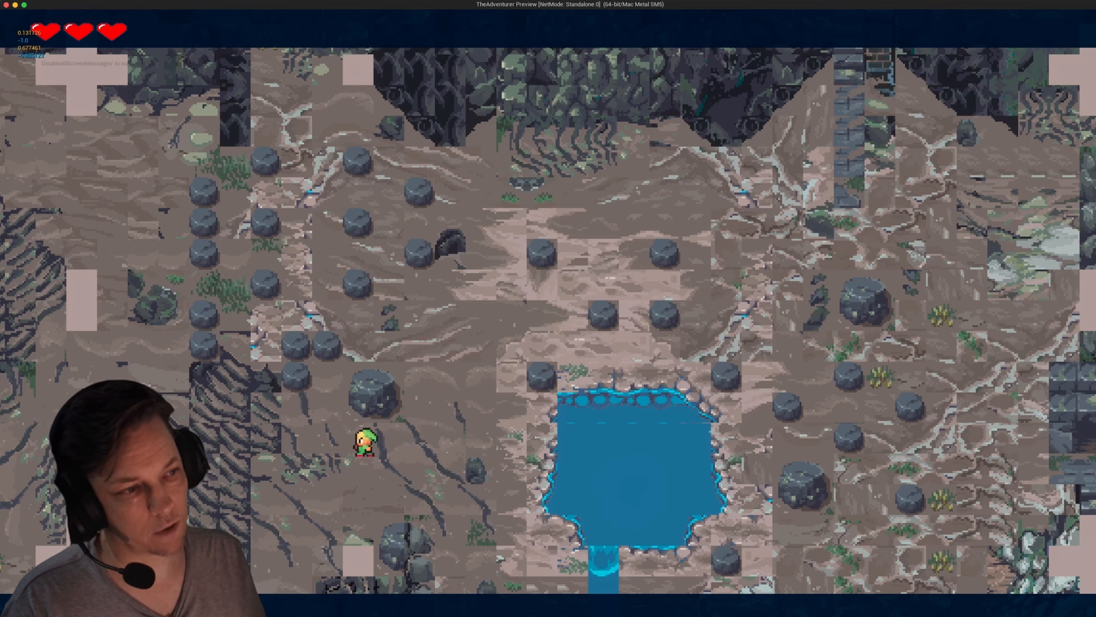
Walk the character along the room's lower western side and across the west boundary to test the camera transition
{"action": "key", "text": "Up"}
{"action": "key", "text": "Left"}
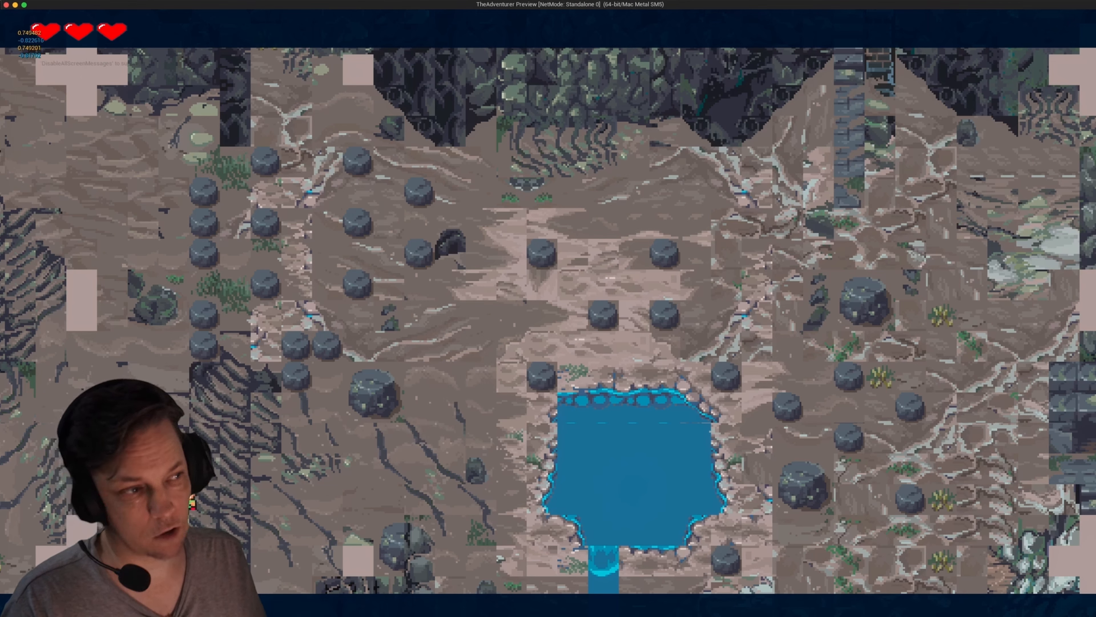
{"action": "key", "text": "Down"}
{"action": "key", "text": "Right"}
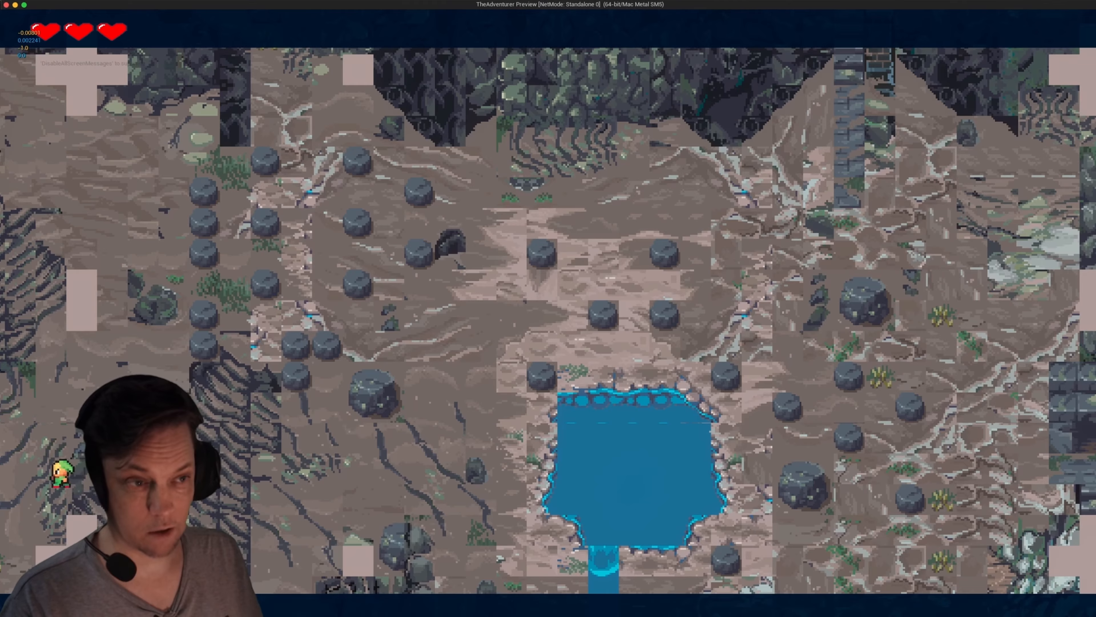
{"action": "key", "text": "a"}
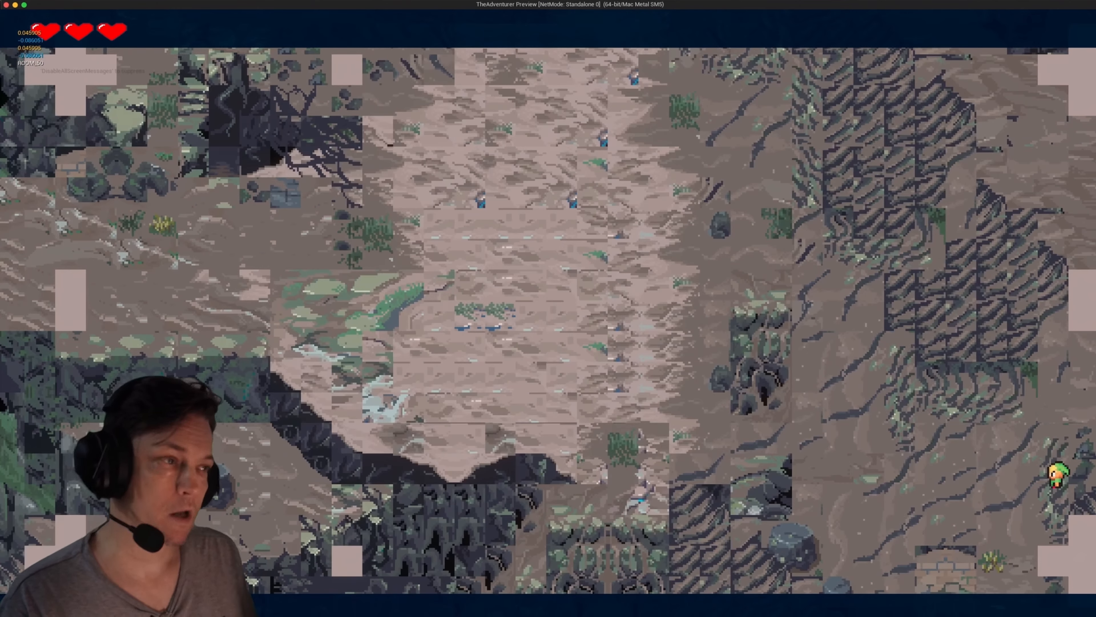
{"action": "key", "text": "Left"}
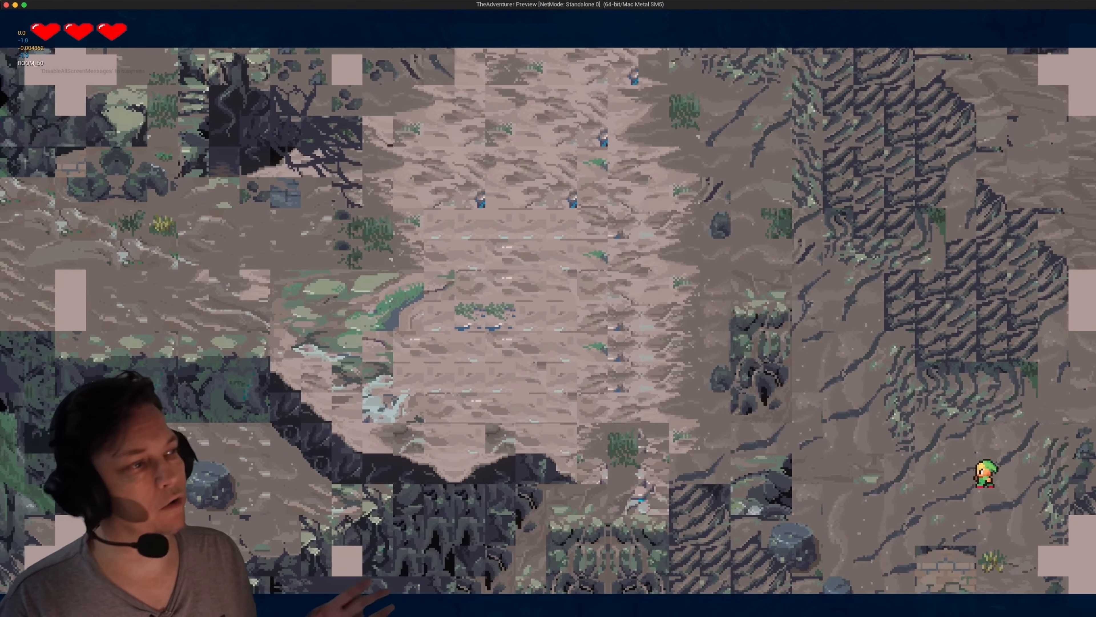
Walk the character west through the rocky rooms and capture a screenshot of the preview with the character in the stone doorway
{"action": "key", "text": "Left"}
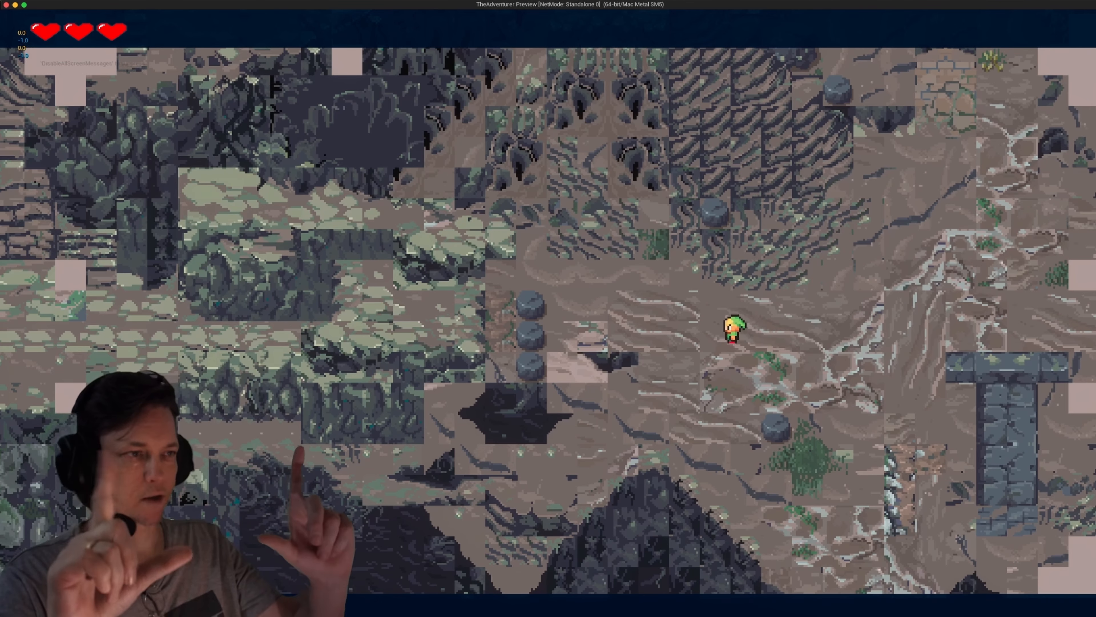
{"action": "key", "text": "a"}
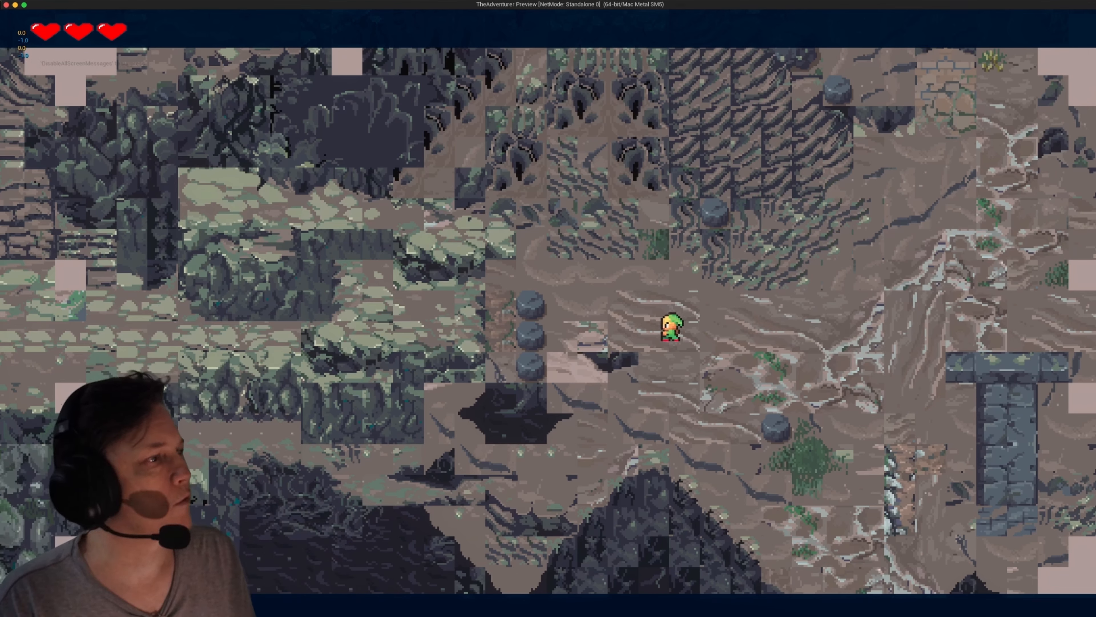
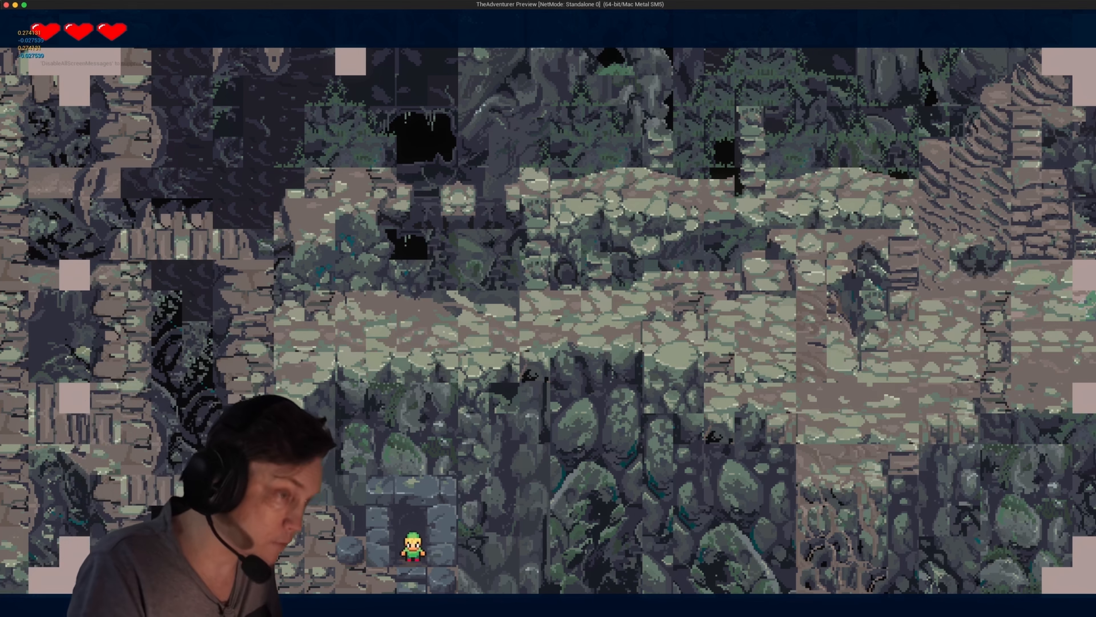
{"action": "key", "text": "super+shift+3"}
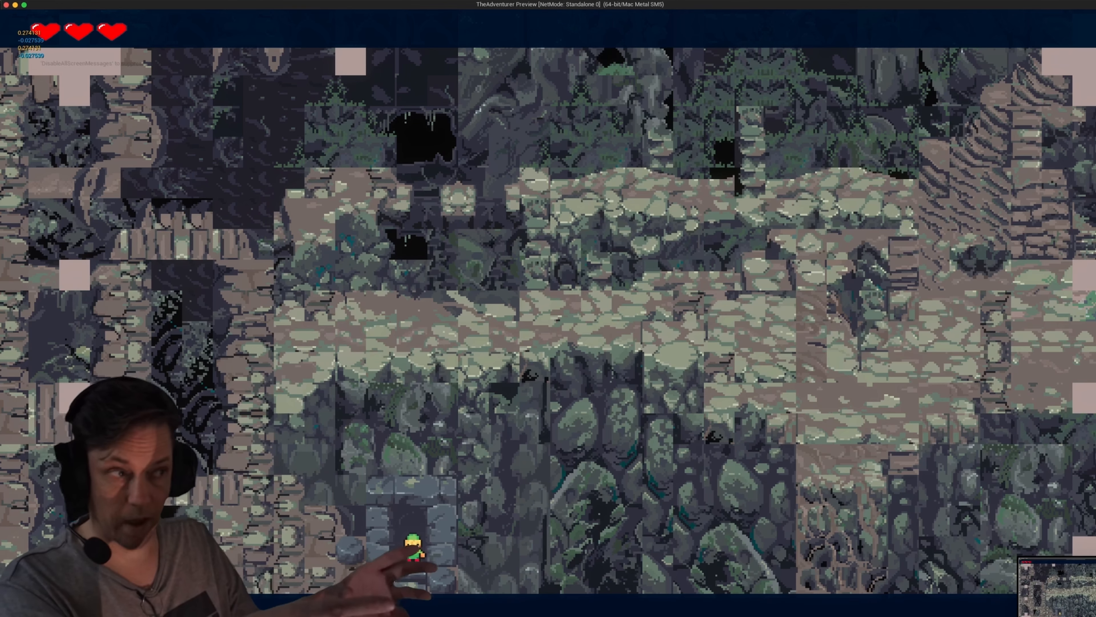
Walk the character west from the stone doorway and across the west boundary to test the camera transition into the castle wall room
{"action": "key", "text": "a"}
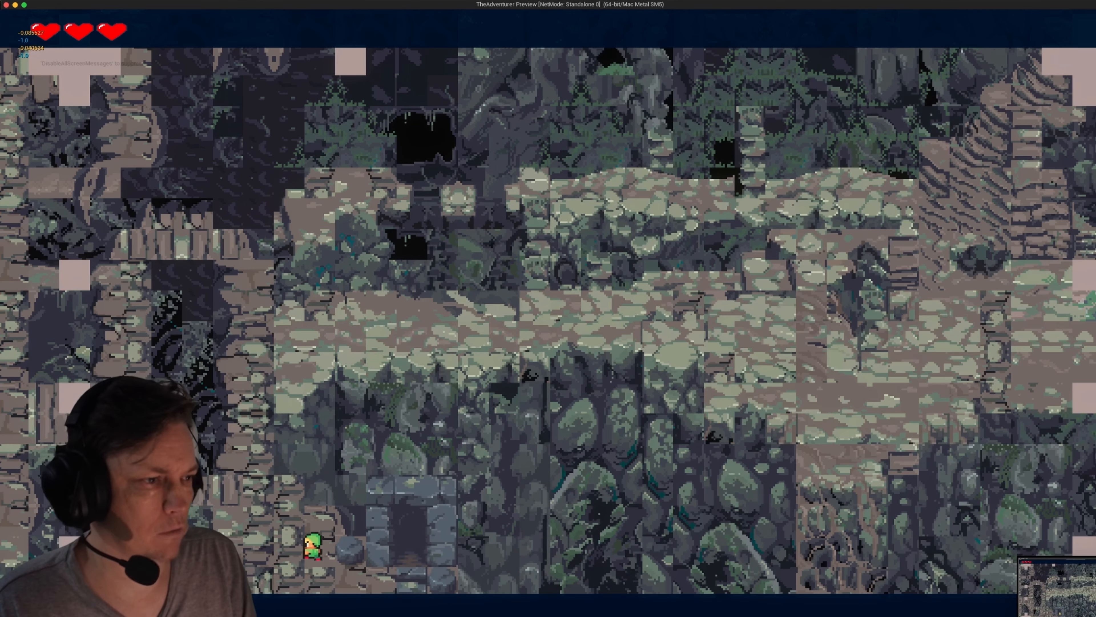
{"action": "key", "text": "w"}
{"action": "key", "text": "a"}
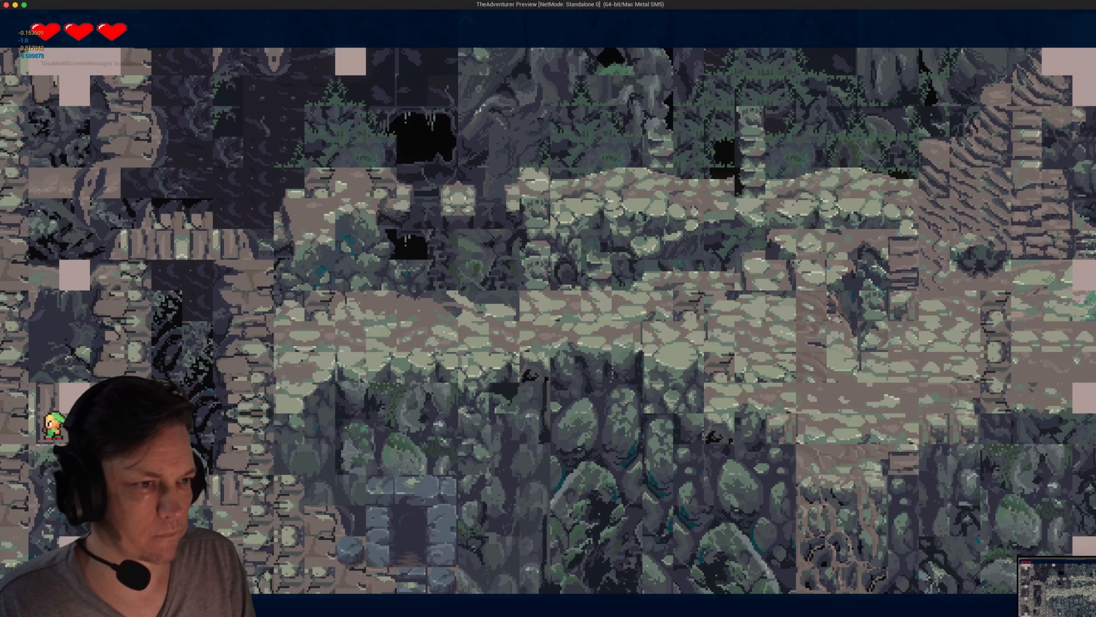
{"action": "key", "text": "a"}
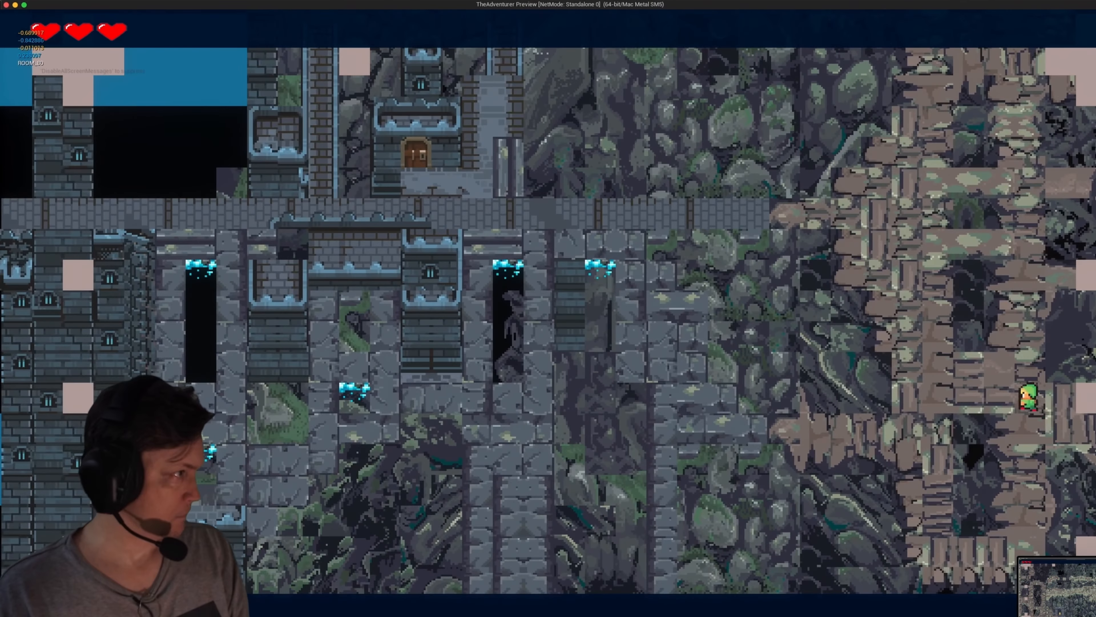
Walk the character northwest over the rocky ledges and west along the stone walkway towards the wooden door
{"action": "key", "text": "w"}
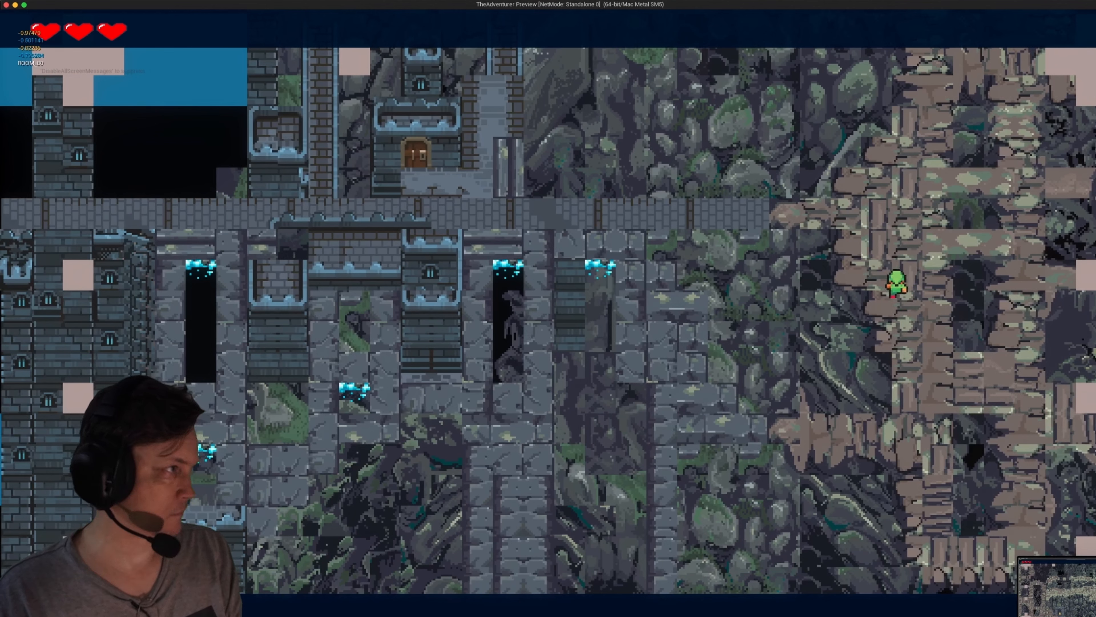
{"action": "key", "text": "a"}
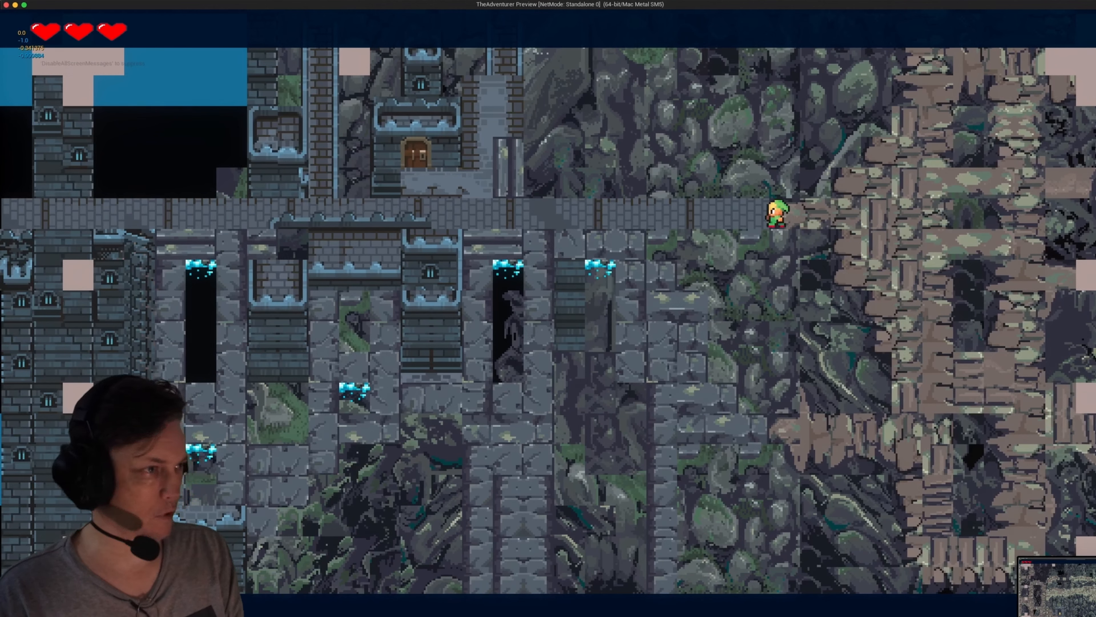
{"action": "key", "text": "a"}
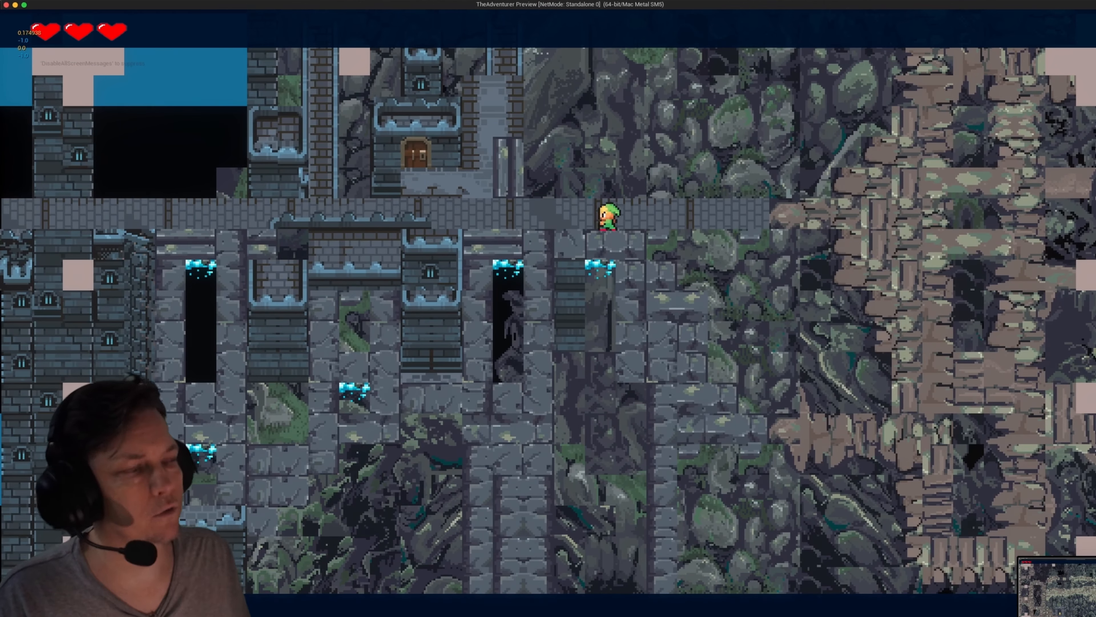
{"action": "key", "text": "a"}
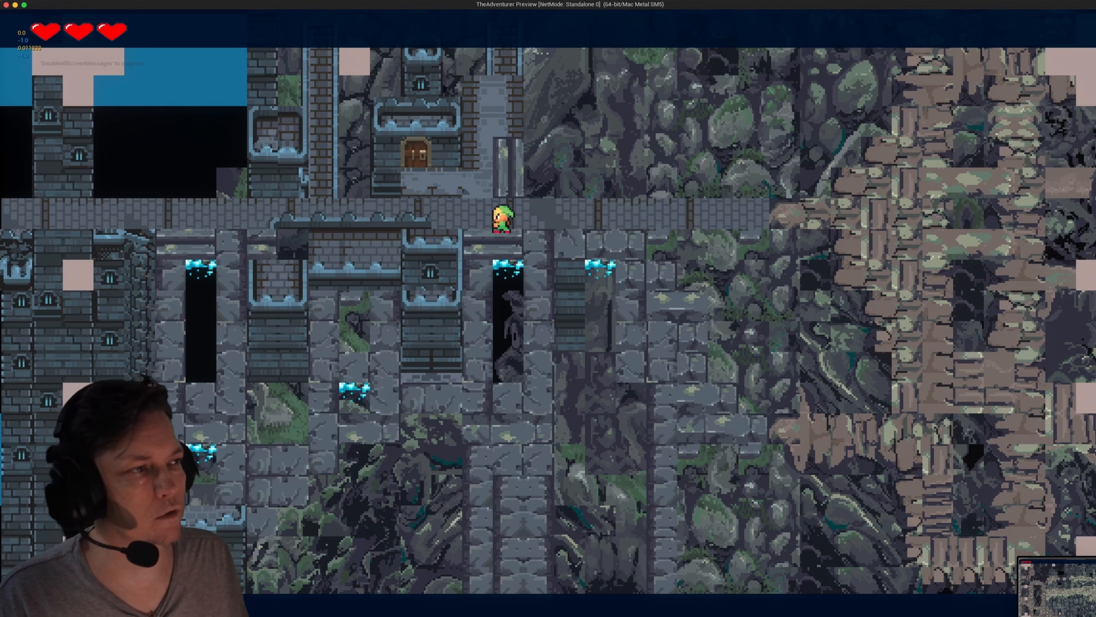
{"action": "key", "text": "a"}
Walk the character south off the walkway beside the dark opening and back north onto it to check movement
{"action": "key", "text": "s"}
{"action": "key", "text": "s"}
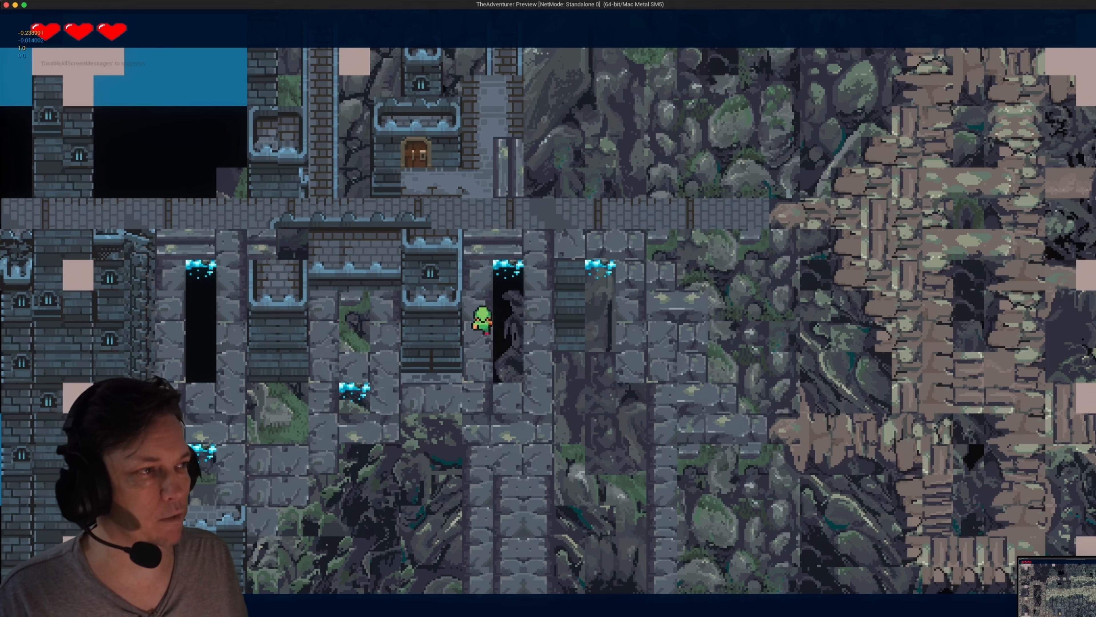
{"action": "key", "text": "w"}
{"action": "key", "text": "w"}
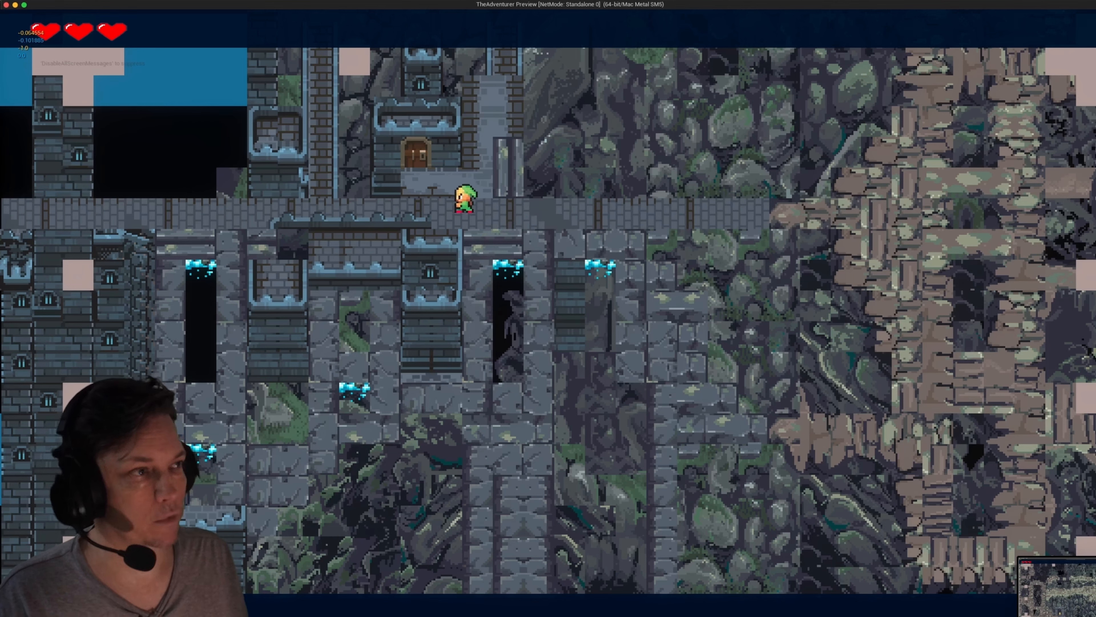
Walk the character west along the stone walkway and across the west boundary to test the camera transition into the tower room
{"action": "key", "text": "a"}
{"action": "key", "text": "a"}
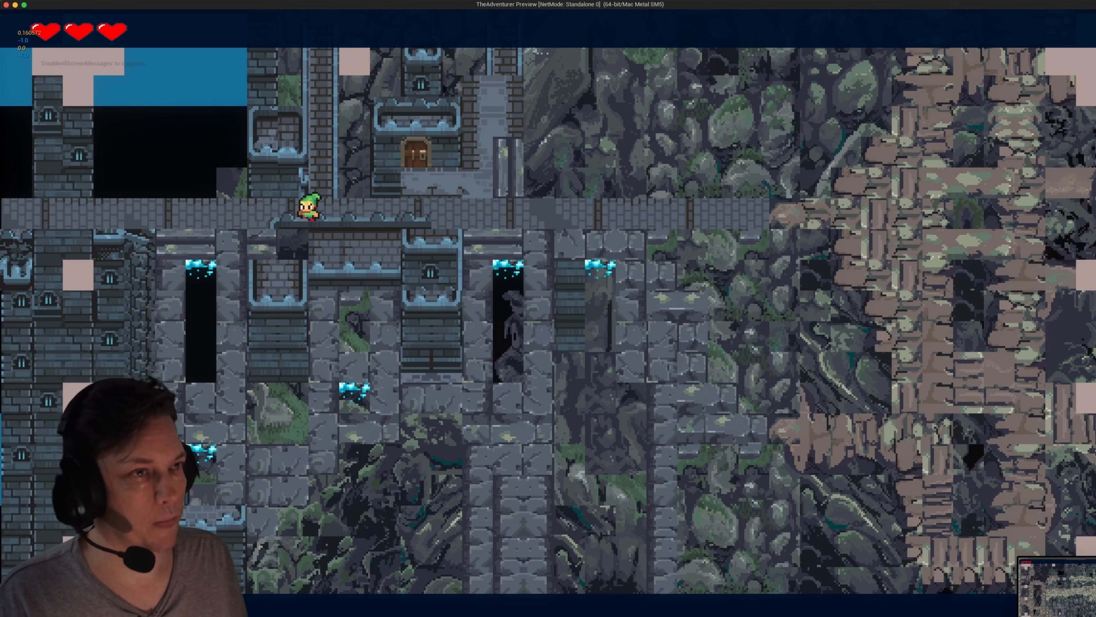
{"action": "key", "text": "a"}
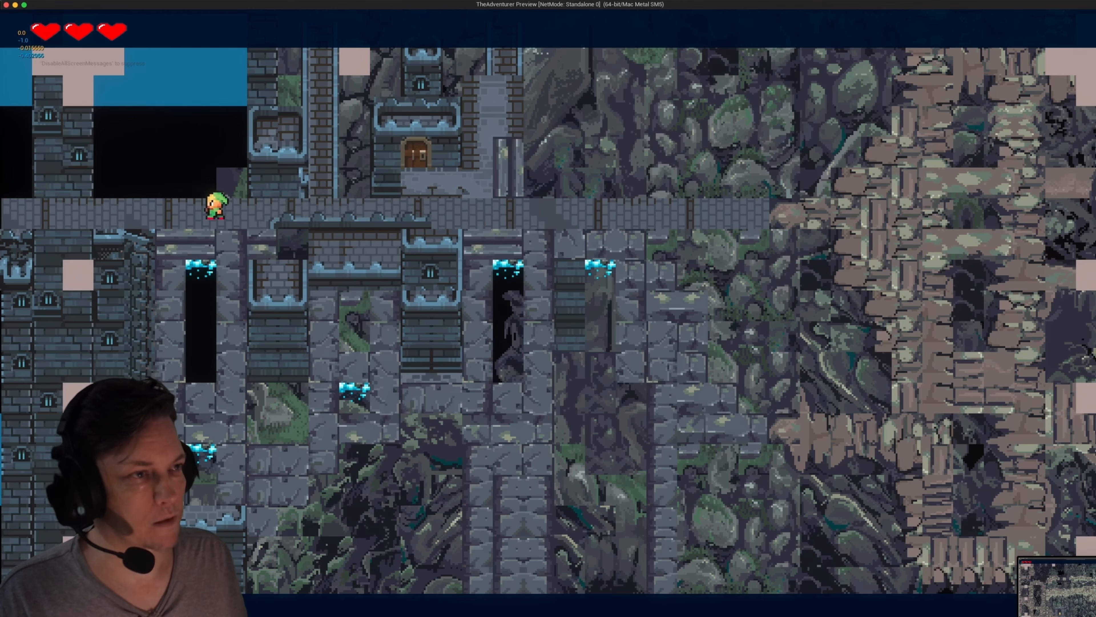
{"action": "key", "text": "a"}
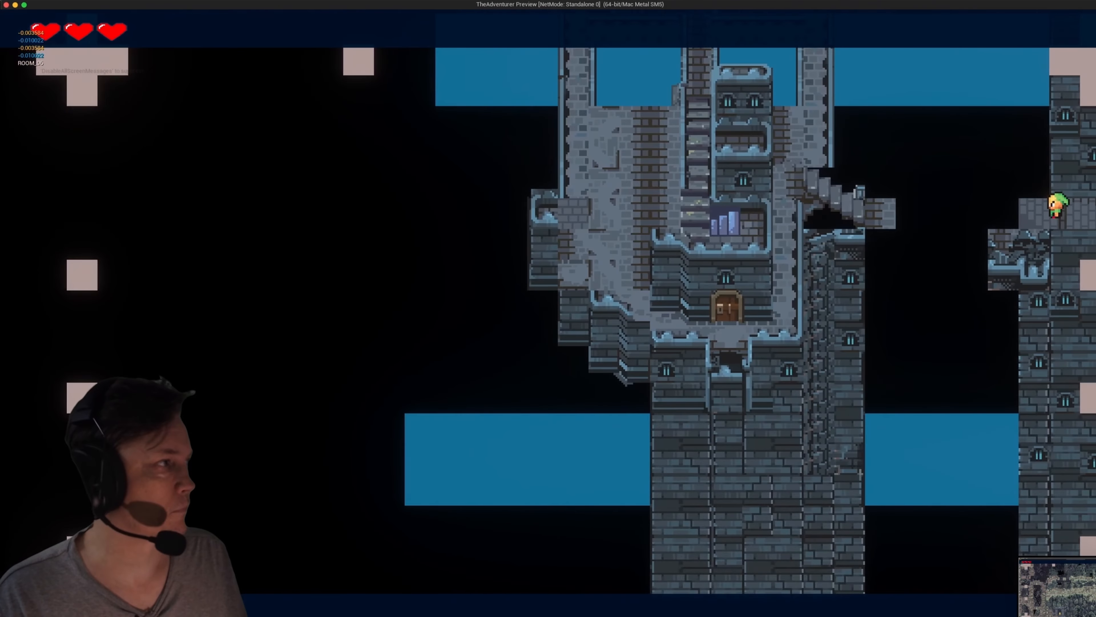
Walk the character west over the gap to the tower, then north across the boundary to test the camera transition
{"action": "key", "text": "a"}
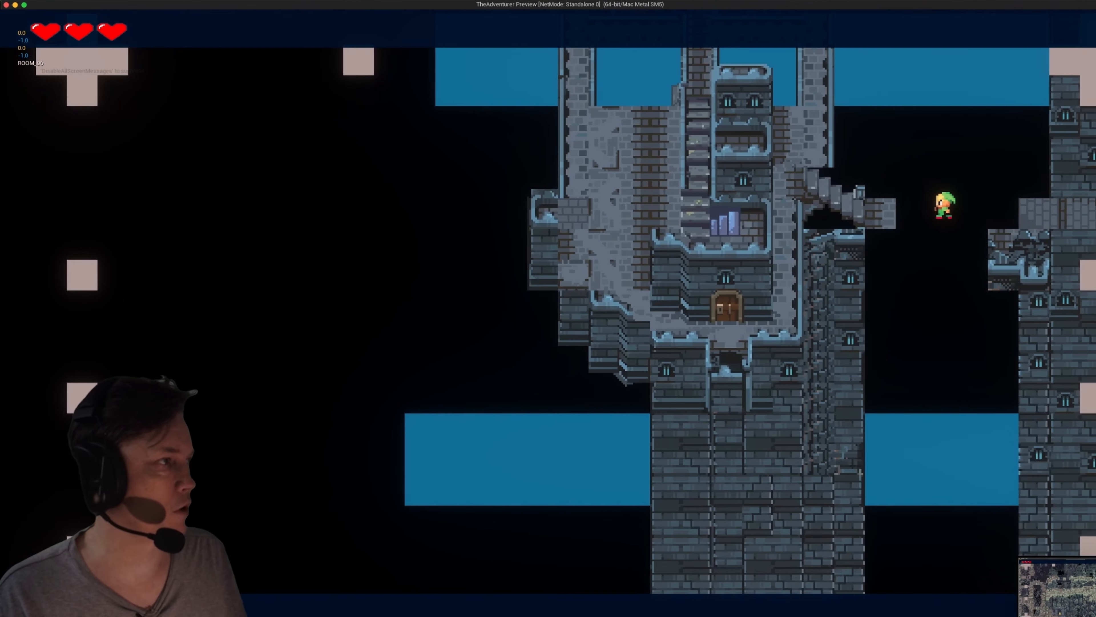
{"action": "key", "text": "a"}
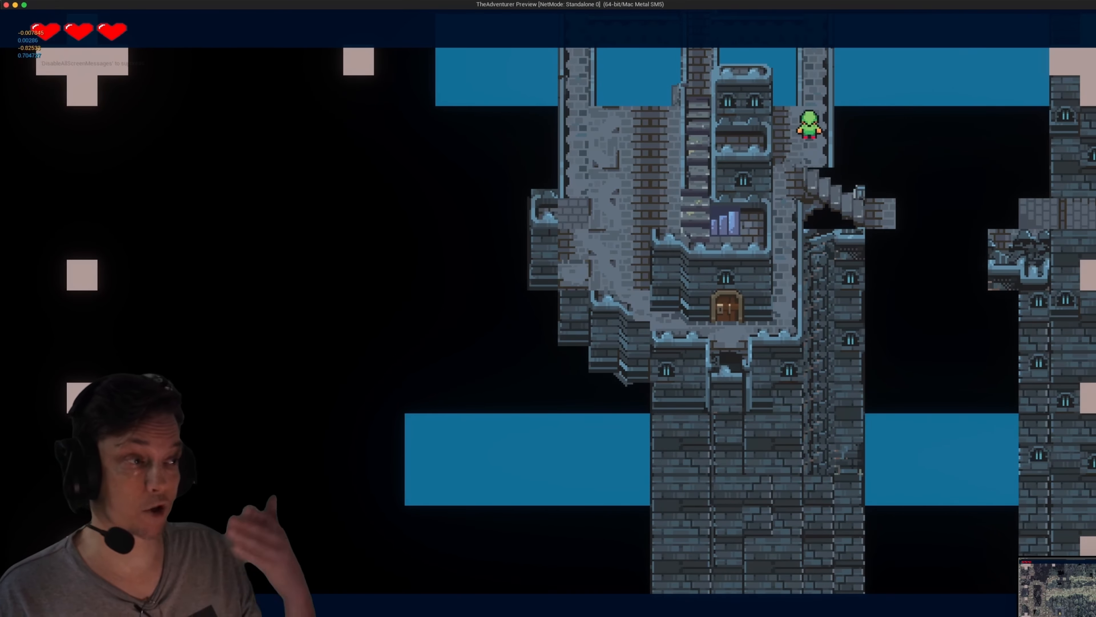
{"action": "key", "text": "w"}
{"action": "key", "text": "w"}
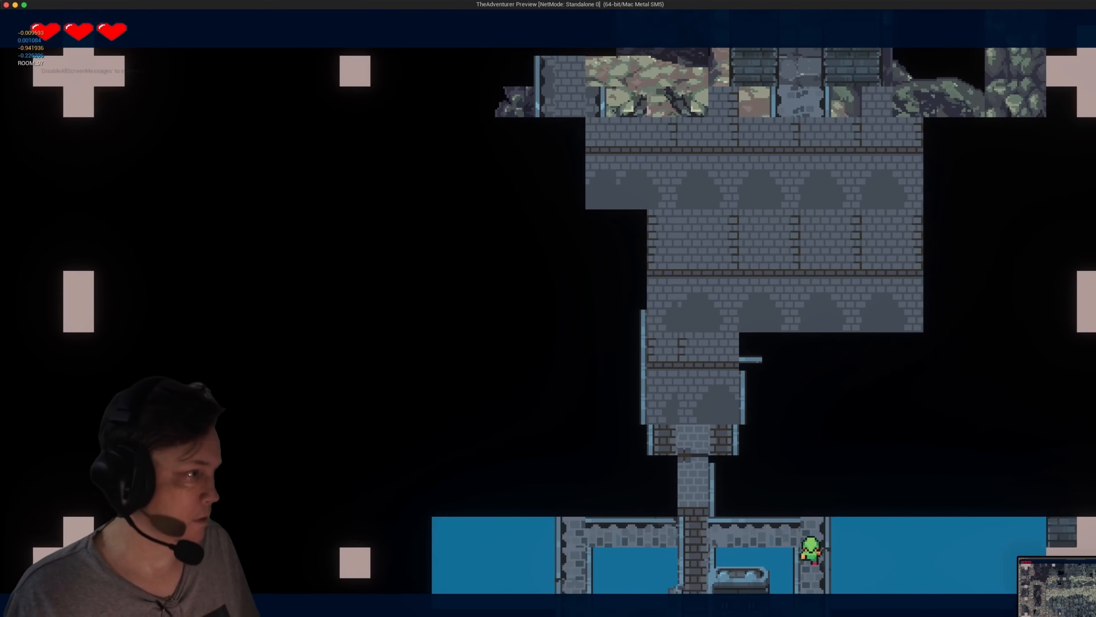
Walk the character up the narrow walkway, over the brick building and across the north boundary to test the camera transition
{"action": "key", "text": "a"}
{"action": "key", "text": "w"}
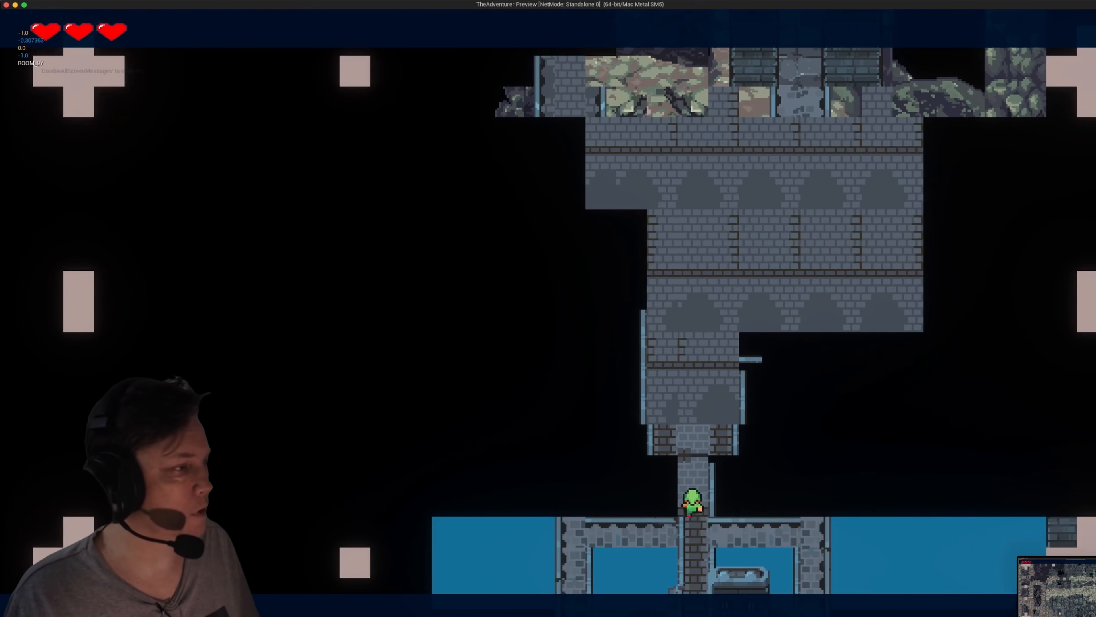
{"action": "key", "text": "w"}
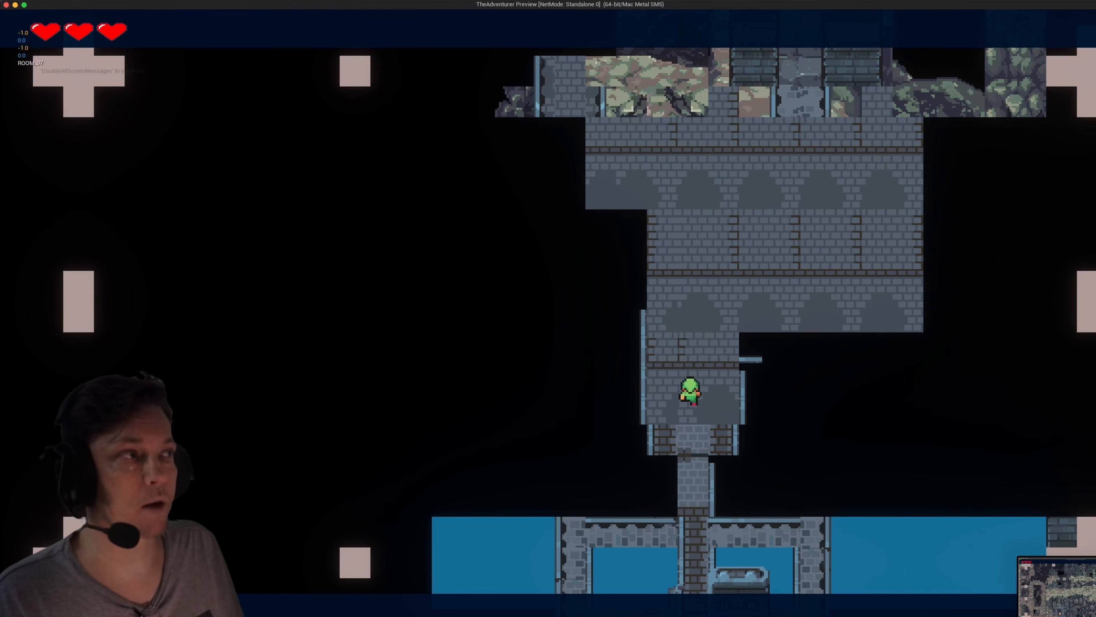
{"action": "key", "text": "w"}
{"action": "key", "text": "d"}
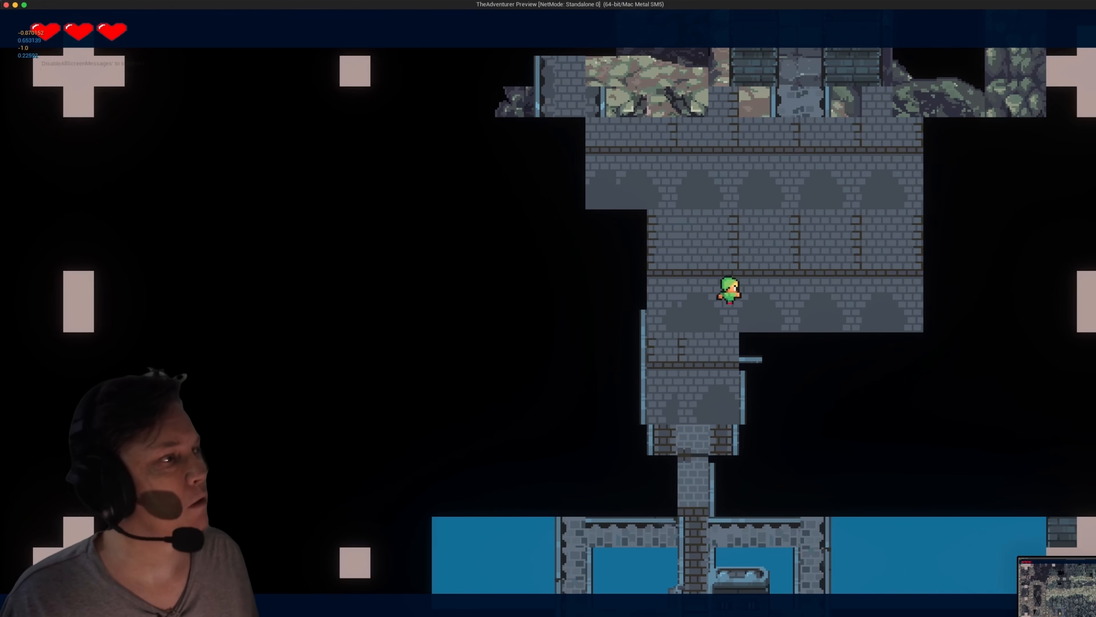
{"action": "key", "text": "w"}
{"action": "key", "text": "d"}
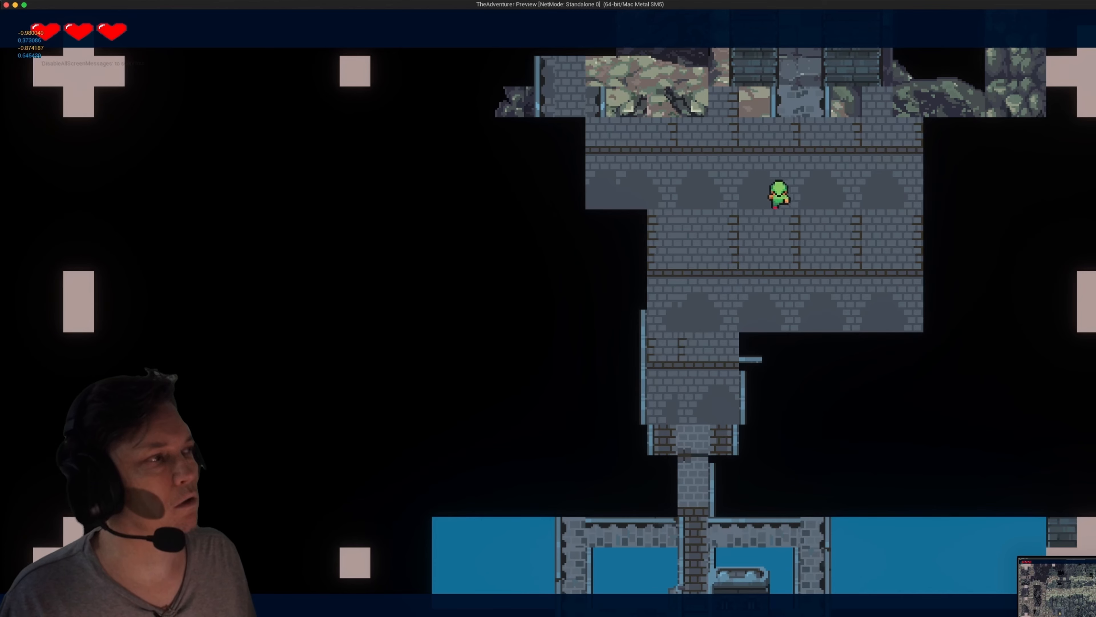
{"action": "key", "text": "w"}
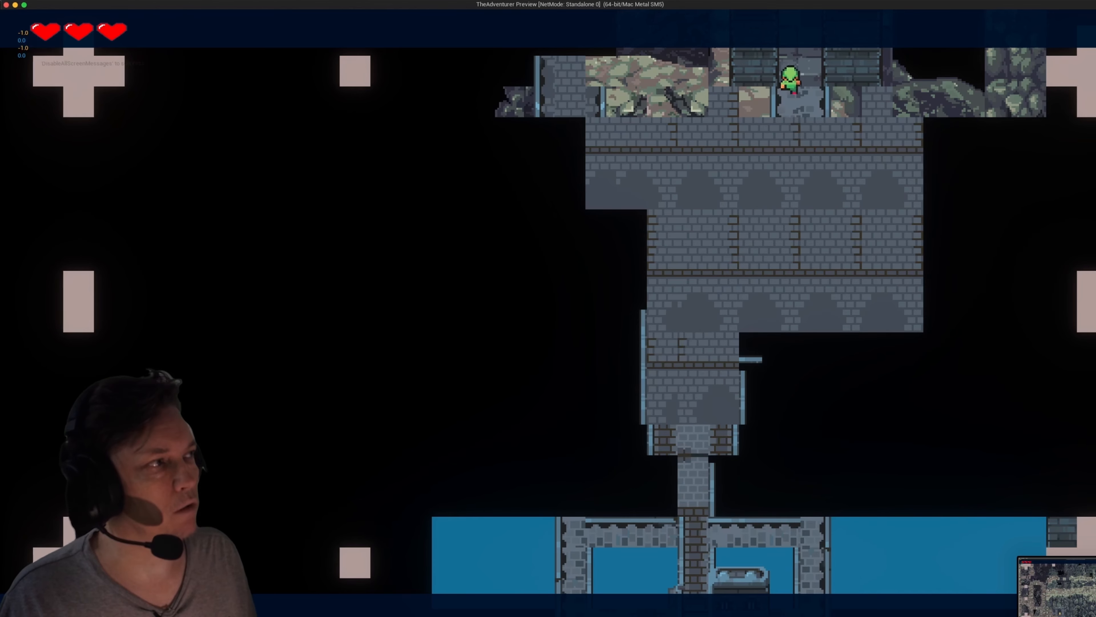
{"action": "key", "text": "w"}
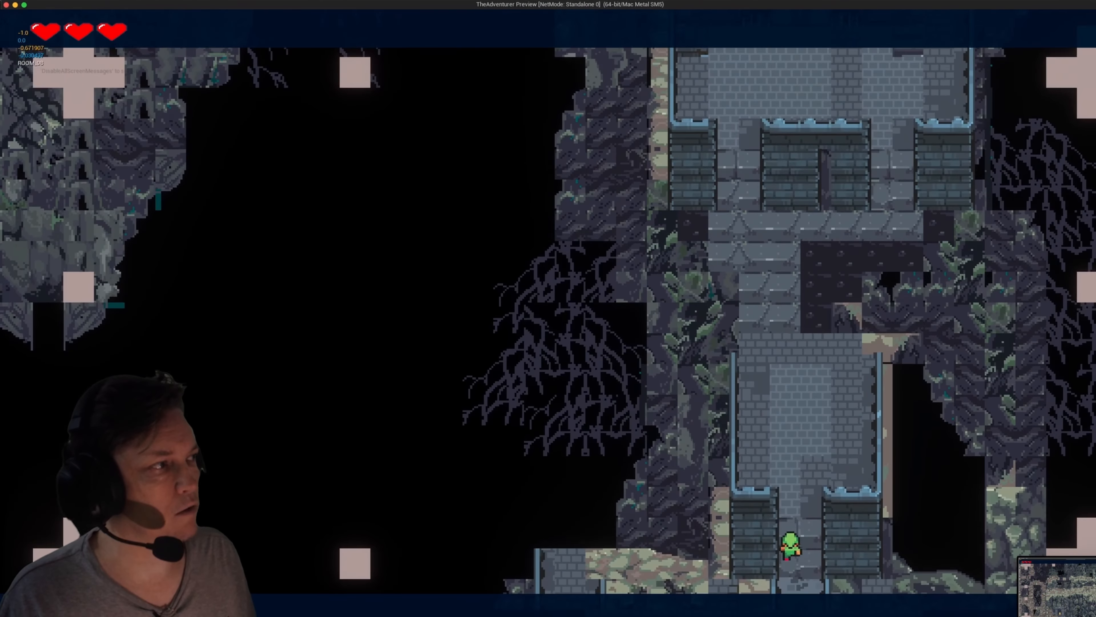
Walk the character north through the lower courtyard, up the stone path and across the north boundary to test the camera transition
{"action": "key", "text": "w"}
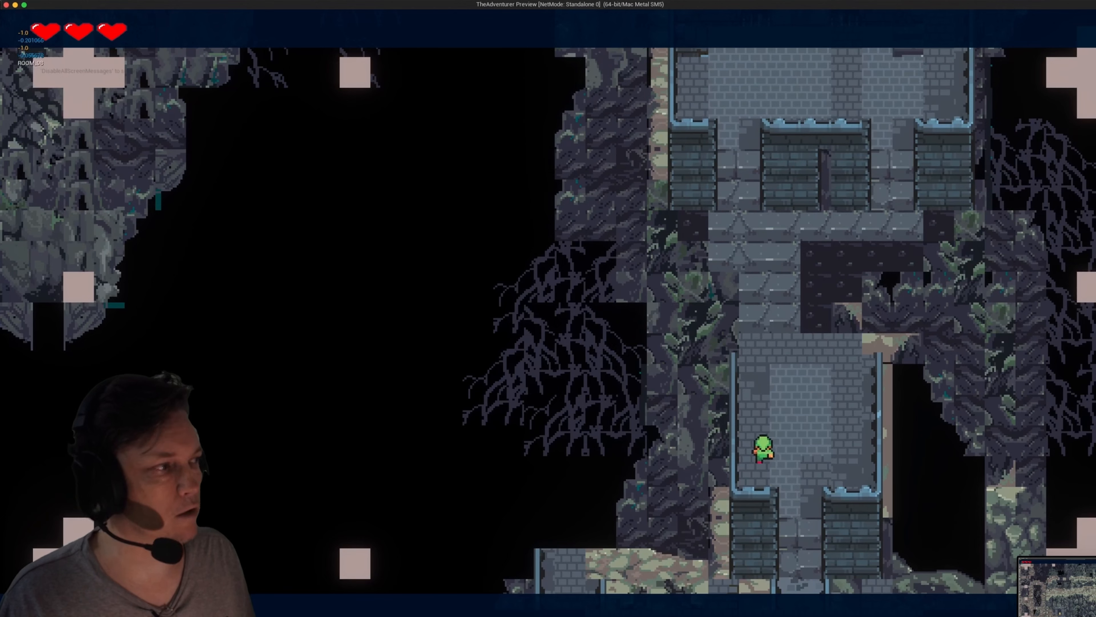
{"action": "key", "text": "w"}
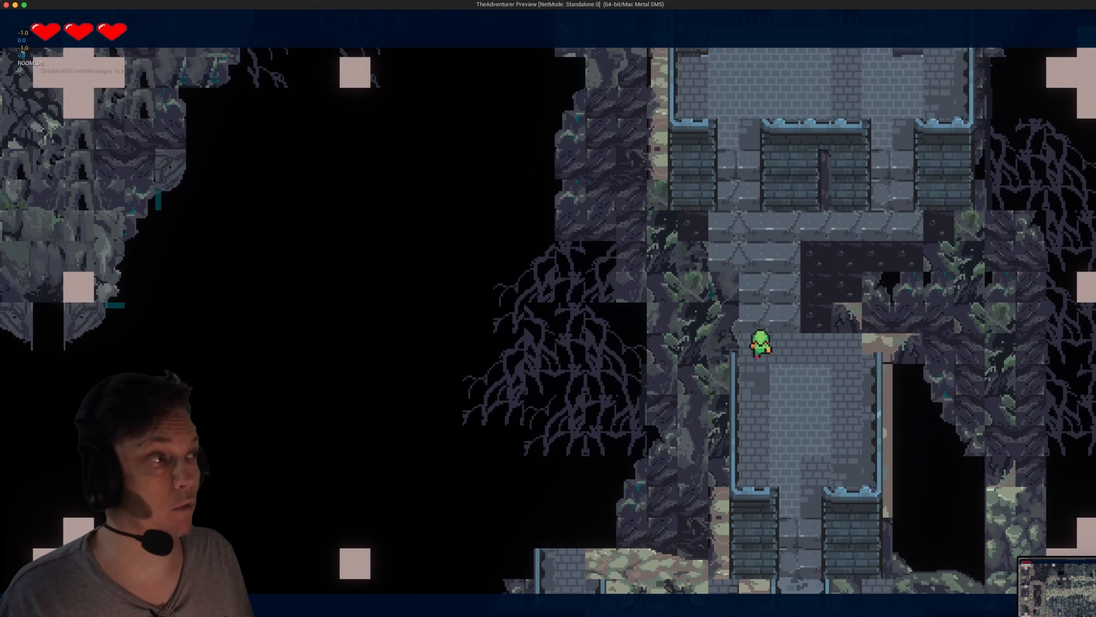
{"action": "key", "text": "w"}
{"action": "key", "text": "a"}
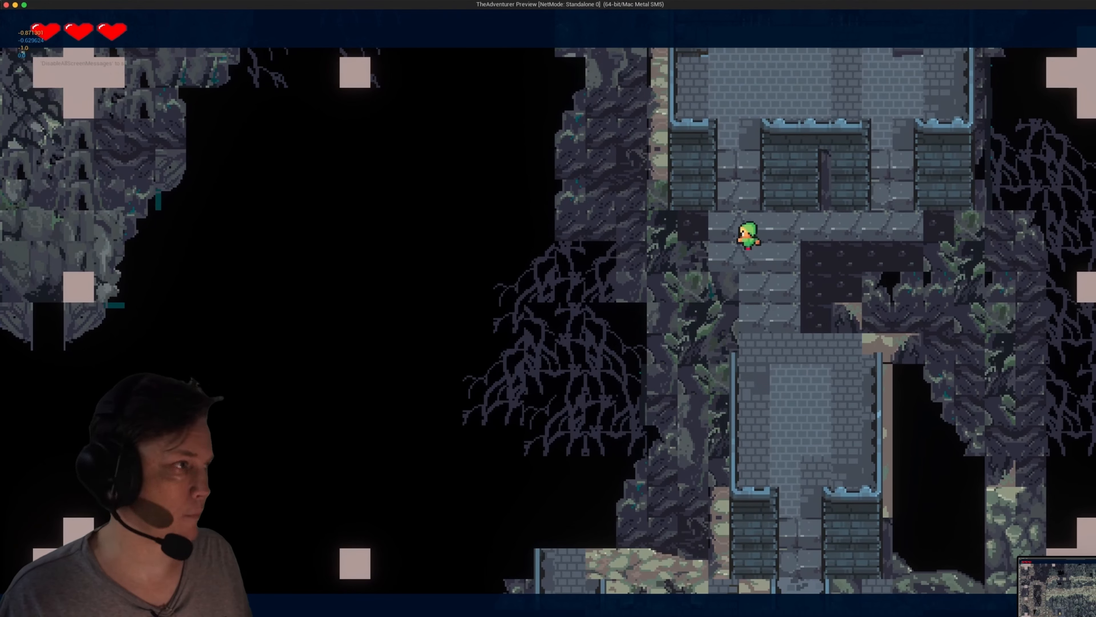
{"action": "key", "text": "w"}
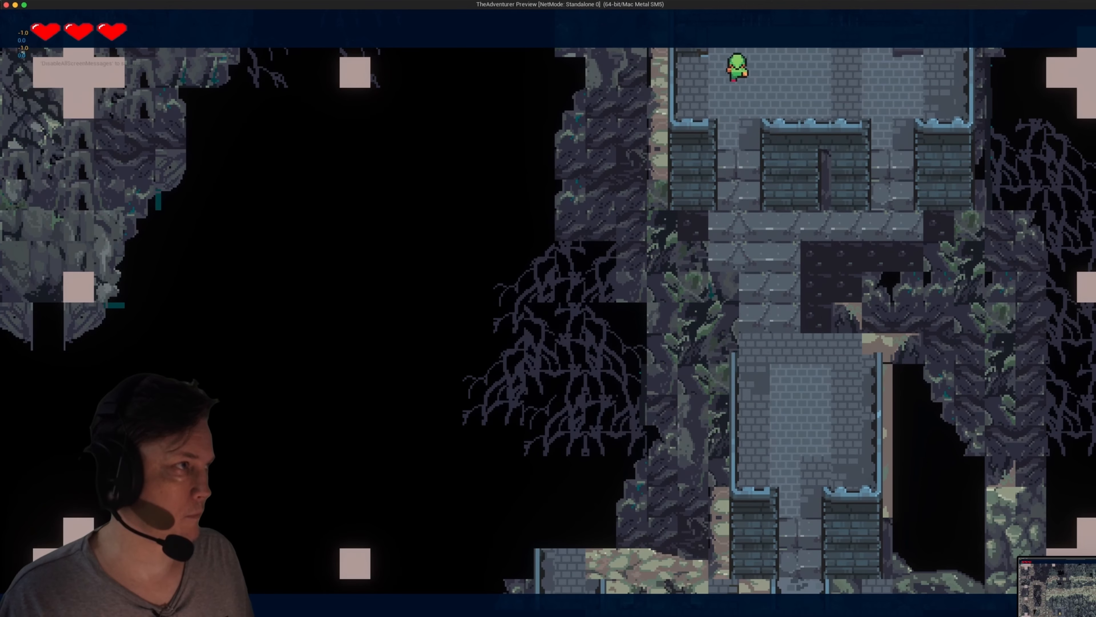
{"action": "key", "text": "w"}
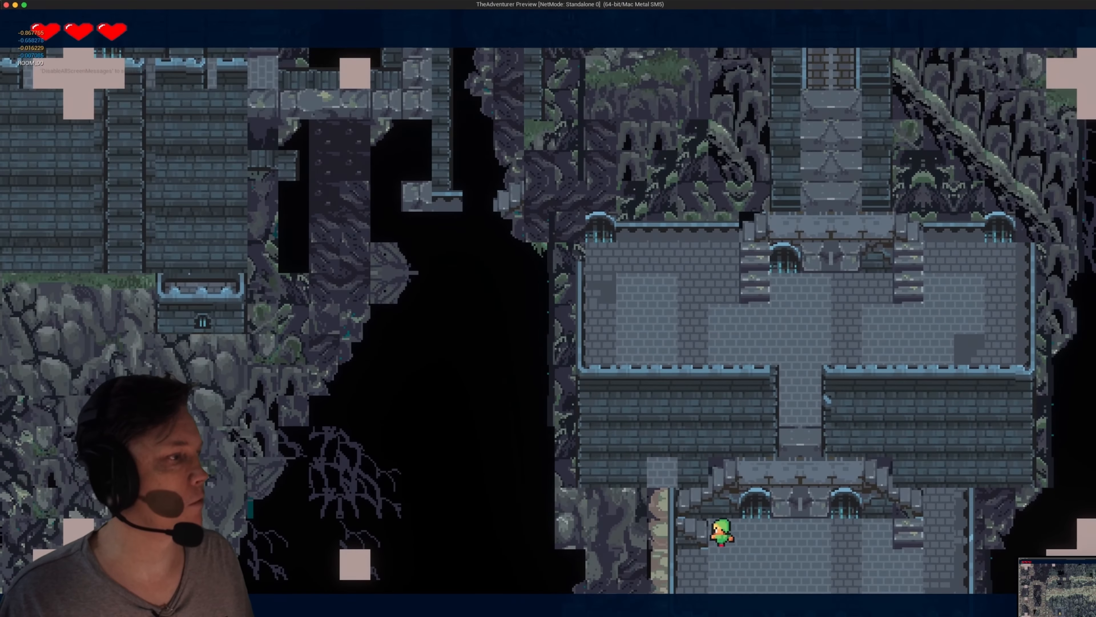
Walk the character up onto the stone balcony and north through the wall passage into the upper courtyard
{"action": "key", "text": "w"}
{"action": "key", "text": "a"}
{"action": "key", "text": "d"}
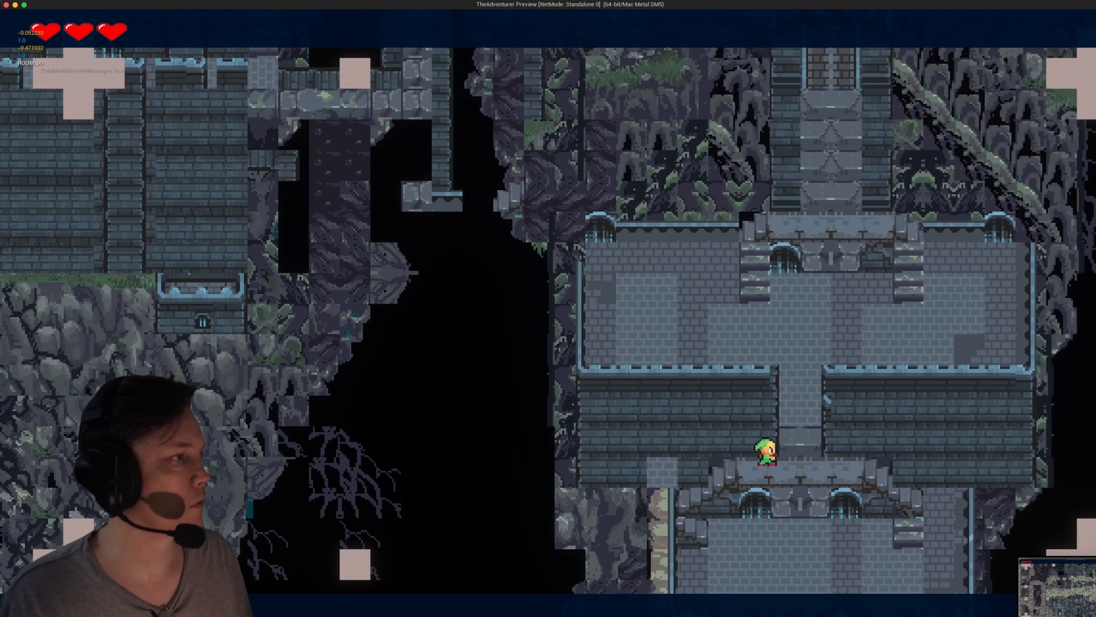
{"action": "key", "text": "d"}
{"action": "key", "text": "w"}
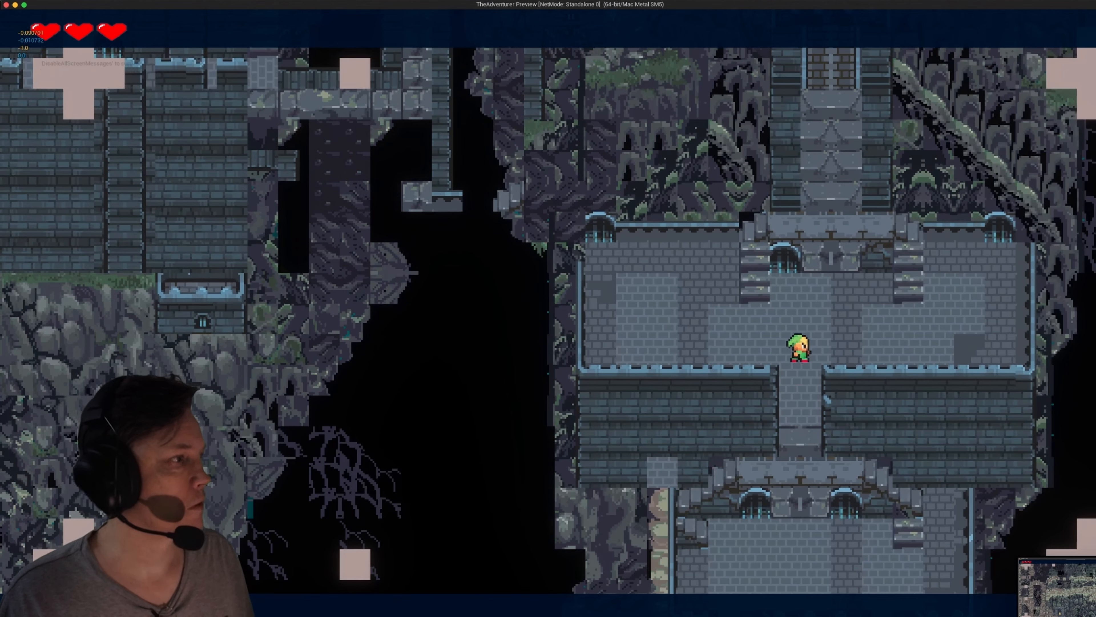
Walk the character east and back west across the upper courtyard to check movement
{"action": "key", "text": "d"}
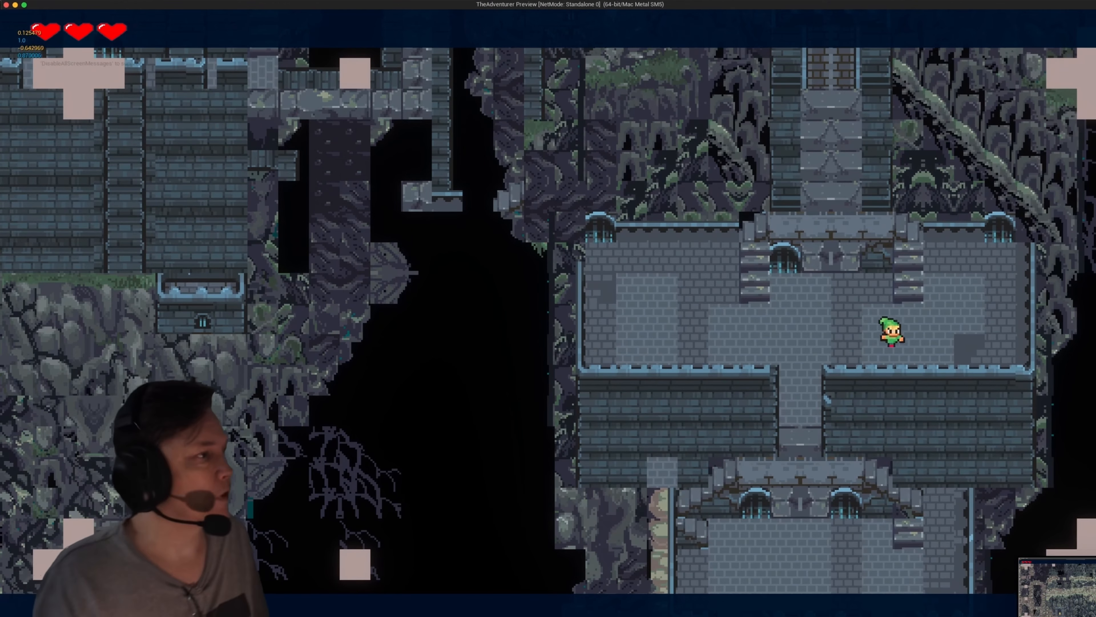
{"action": "key", "text": "d"}
{"action": "key", "text": "s"}
{"action": "key", "text": "a"}
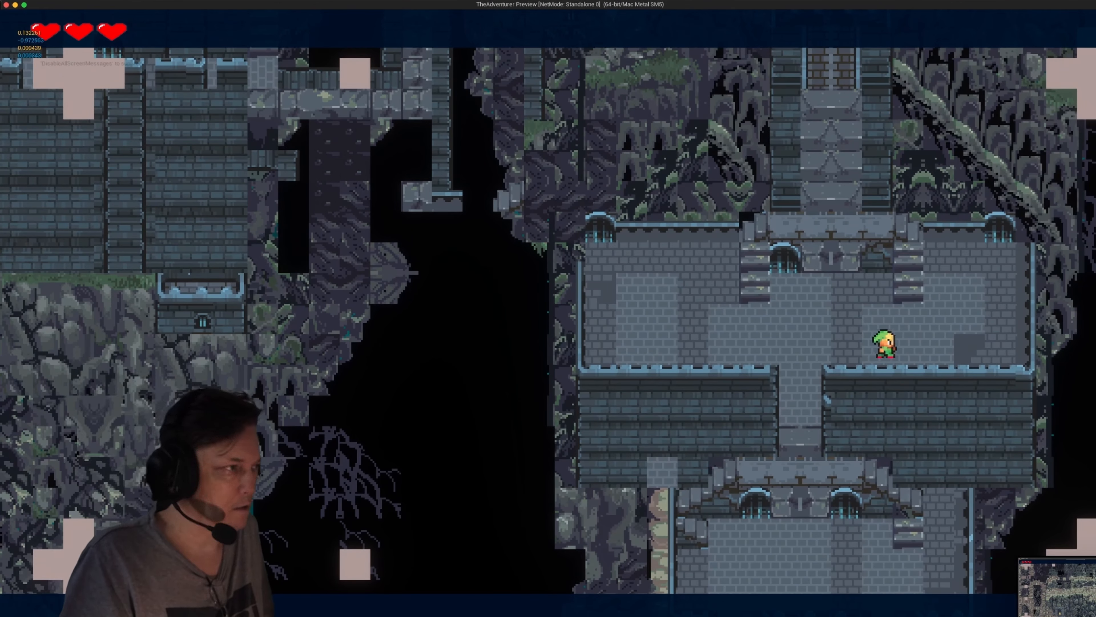
{"action": "key", "text": "d"}
{"action": "key", "text": "w"}
{"action": "key", "text": "w"}
{"action": "key", "text": "a"}
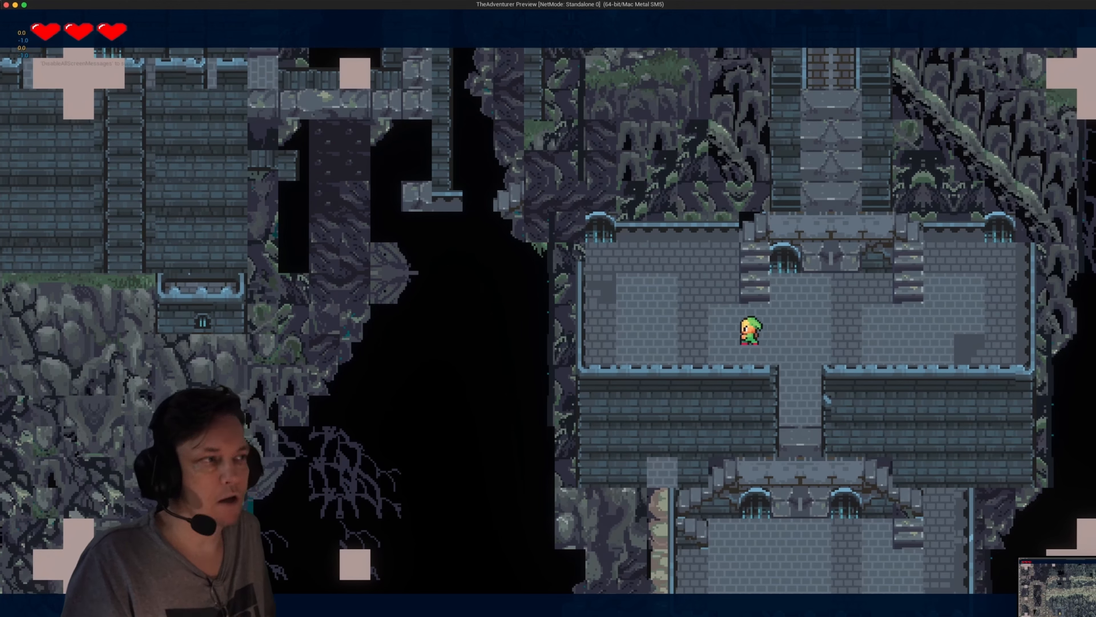
Walk the character west across the upper courtyard to its western wall to check movement
{"action": "key", "text": "a"}
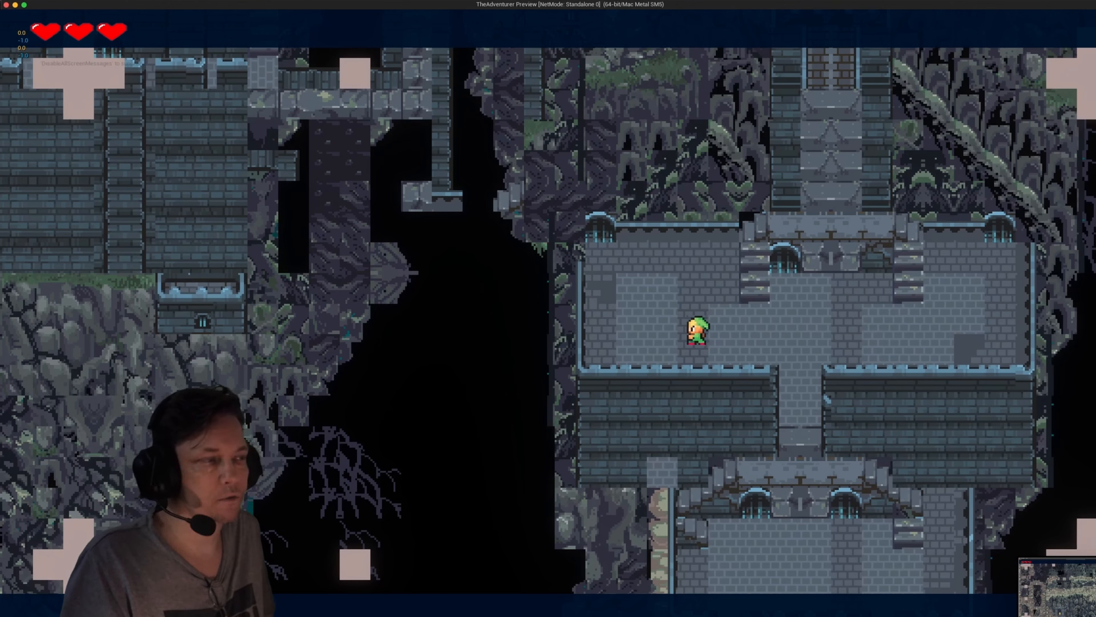
{"action": "key", "text": "a"}
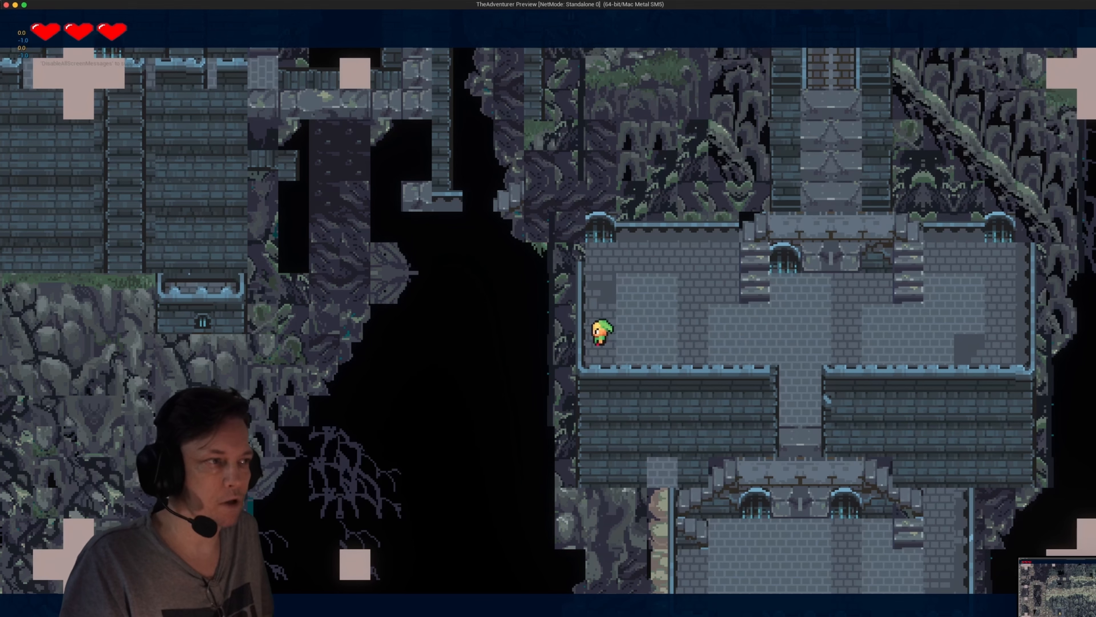
{"action": "key", "text": "e"}
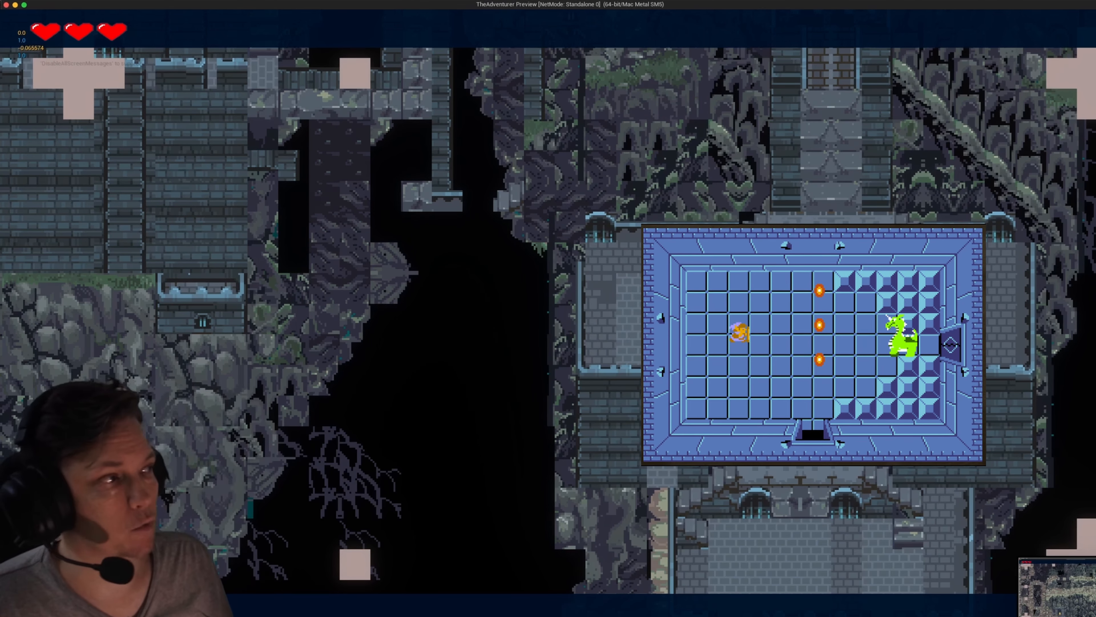
Walk the character out of the upper courtyard and north up the central stairway across the boundary to test the camera transition
{"action": "key", "text": "w"}
{"action": "key", "text": "d"}
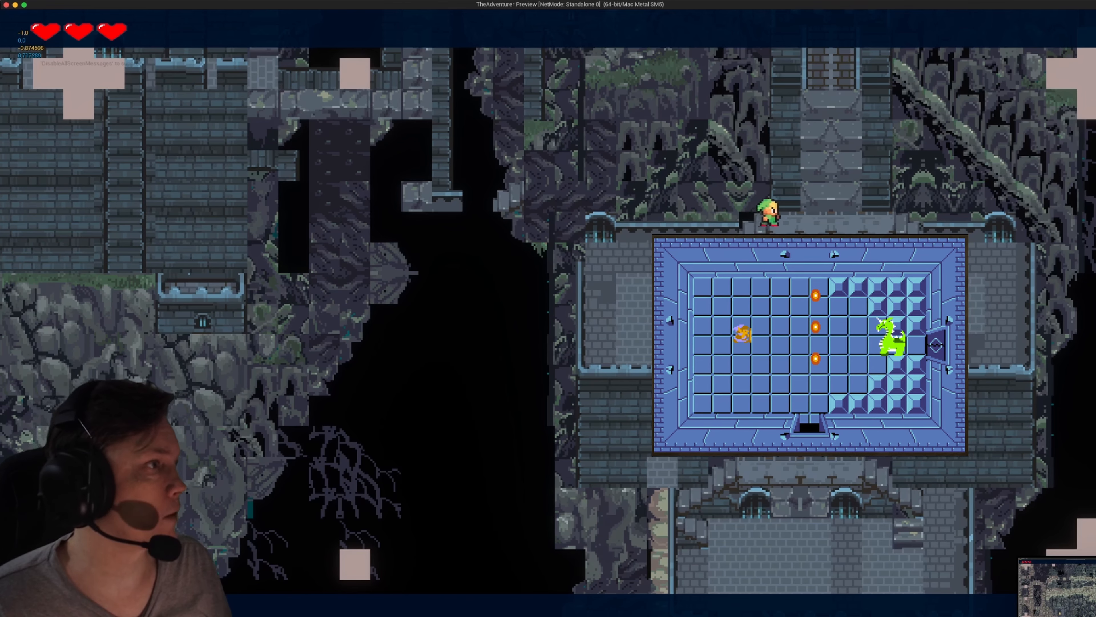
{"action": "key", "text": "w"}
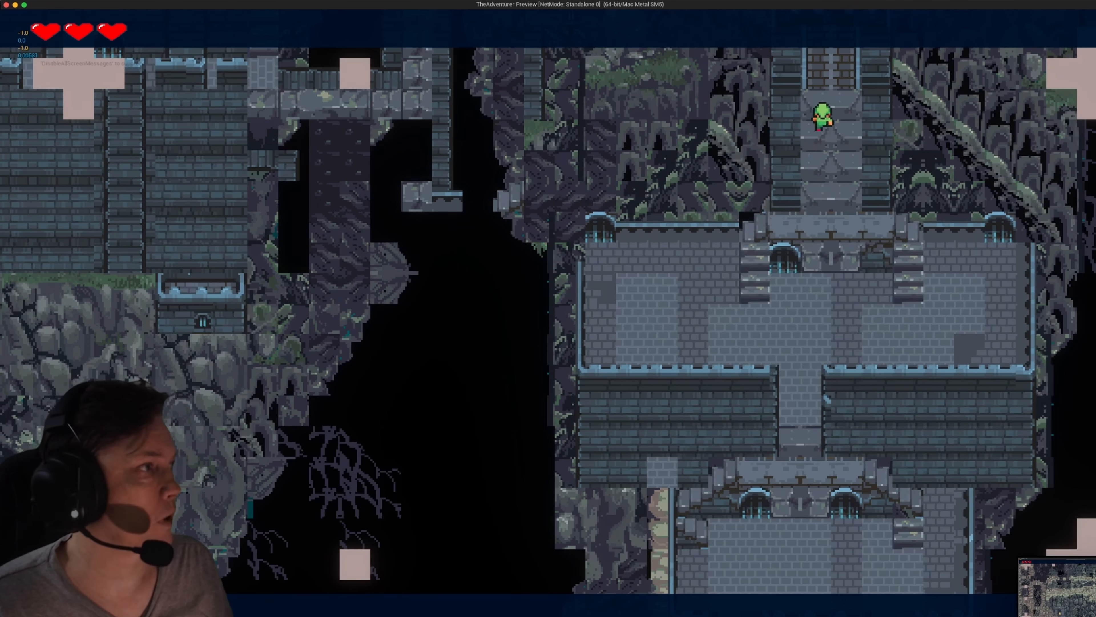
{"action": "key", "text": "w"}
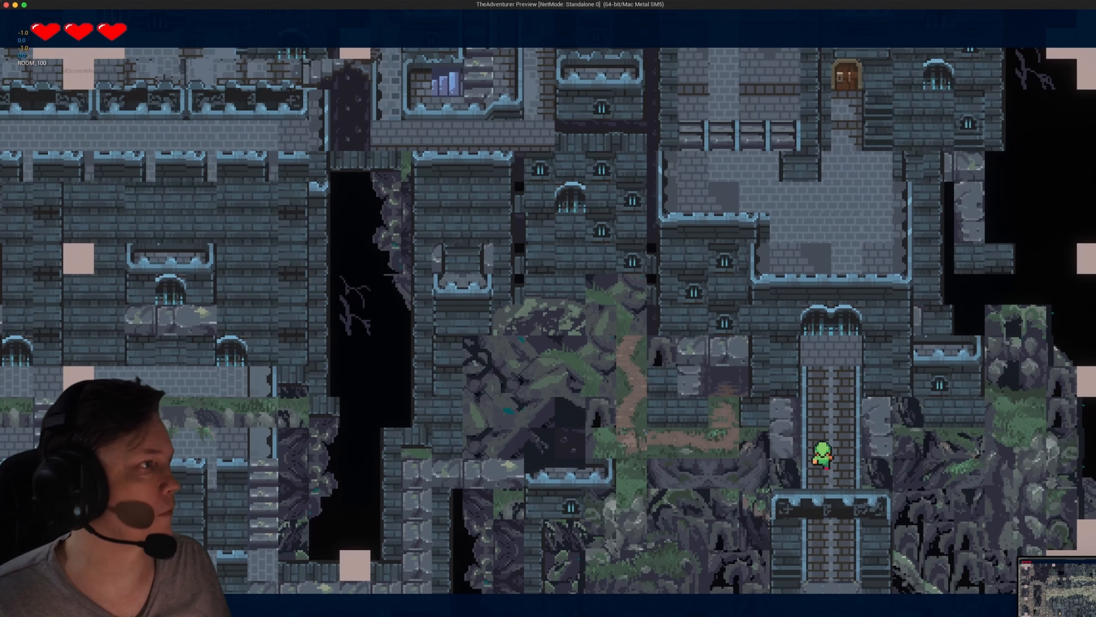
Walk the character north over the bridge, past the arched gate and through the castle terrace across the north boundary
{"action": "key", "text": "w"}
{"action": "key", "text": "w"}
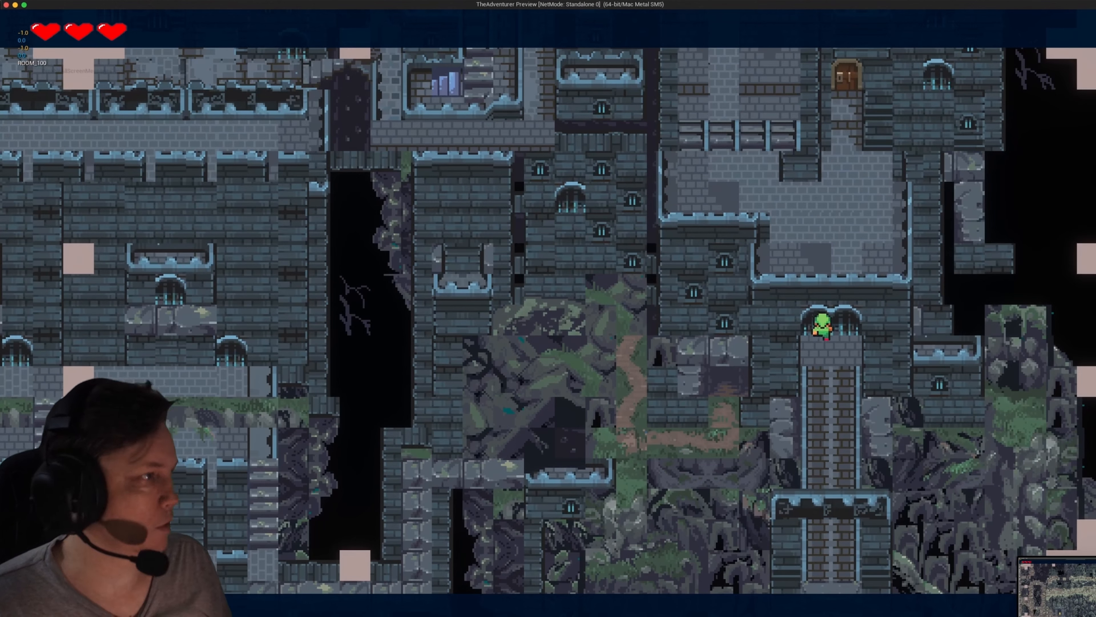
{"action": "key", "text": "w"}
{"action": "key", "text": "a"}
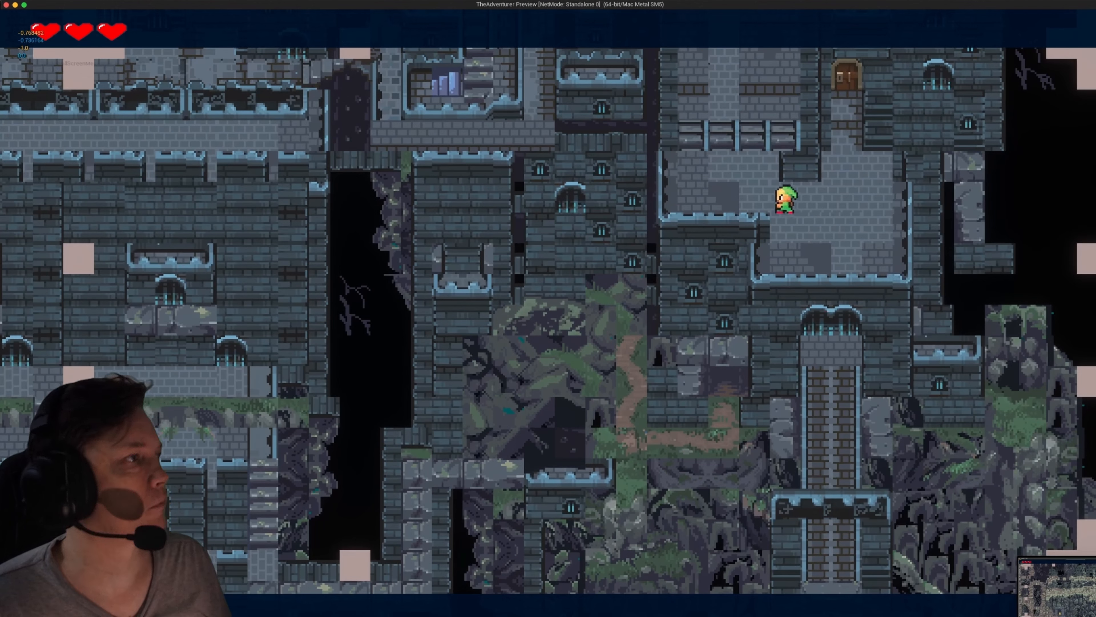
{"action": "key", "text": "w"}
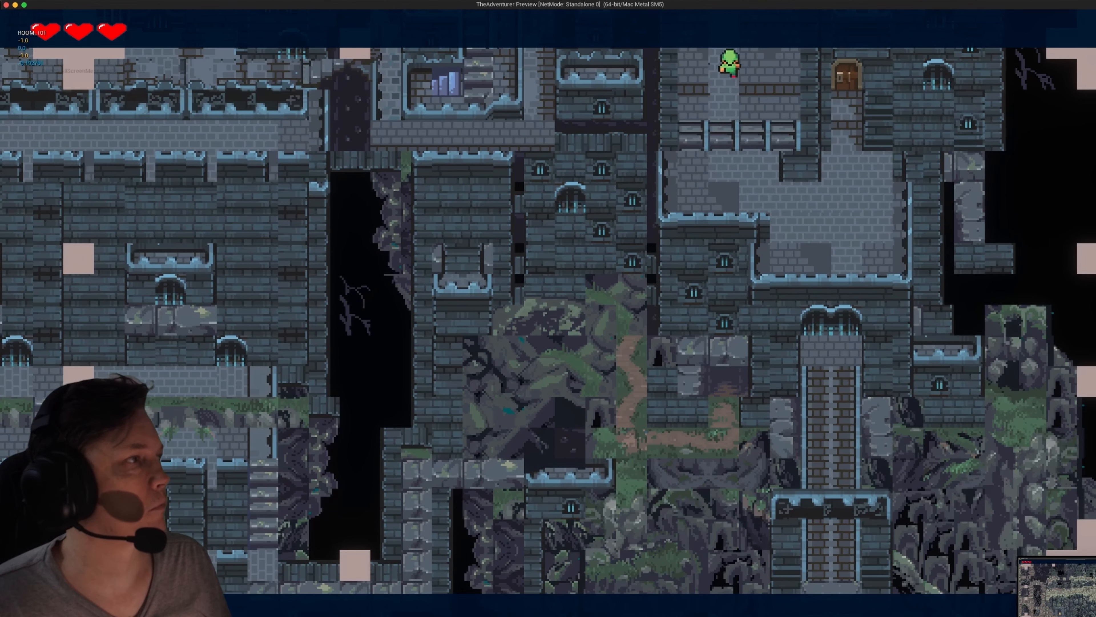
{"action": "key", "text": "w"}
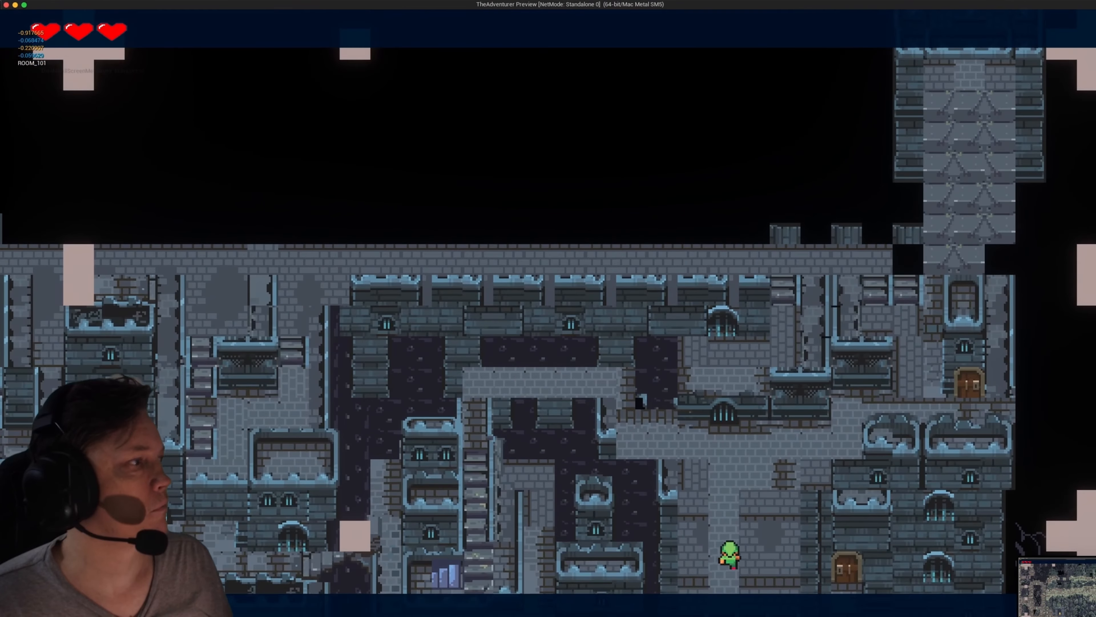
Walk the character northeast through the castle grounds and up onto the long rampart walkway along the northern edge
{"action": "key", "text": "w"}
{"action": "key", "text": "d"}
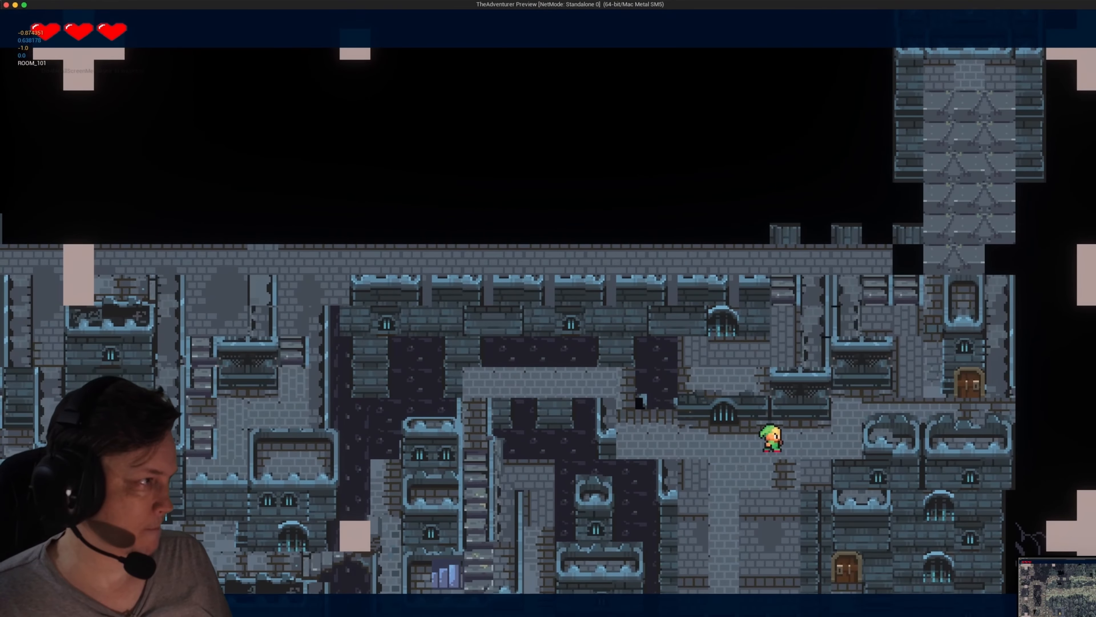
{"action": "key", "text": "d"}
{"action": "key", "text": "w"}
{"action": "key", "text": "d"}
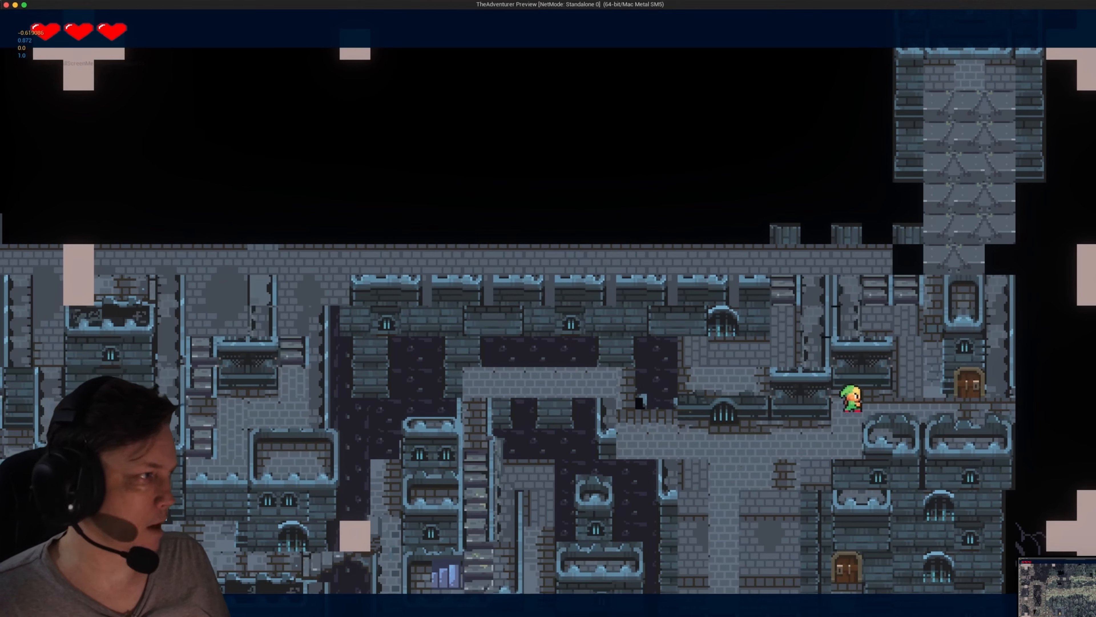
{"action": "key", "text": "w"}
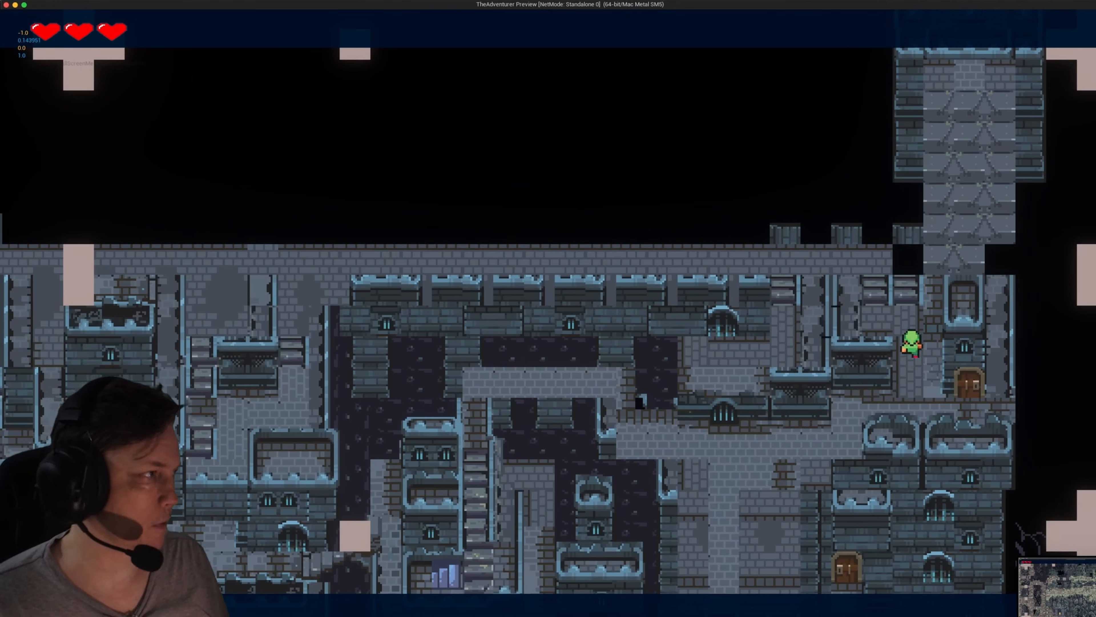
{"action": "key", "text": "w"}
{"action": "key", "text": "a"}
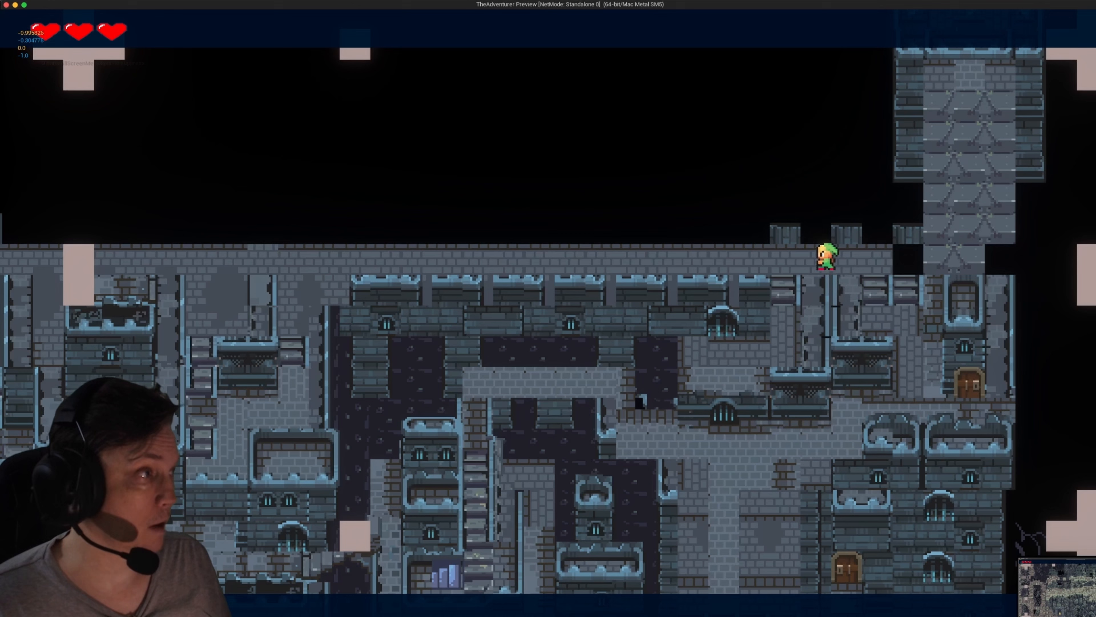
Walk the character west along the whole rampart walkway and across the west boundary to test the camera transition
{"action": "key", "text": "a"}
{"action": "key", "text": "a"}
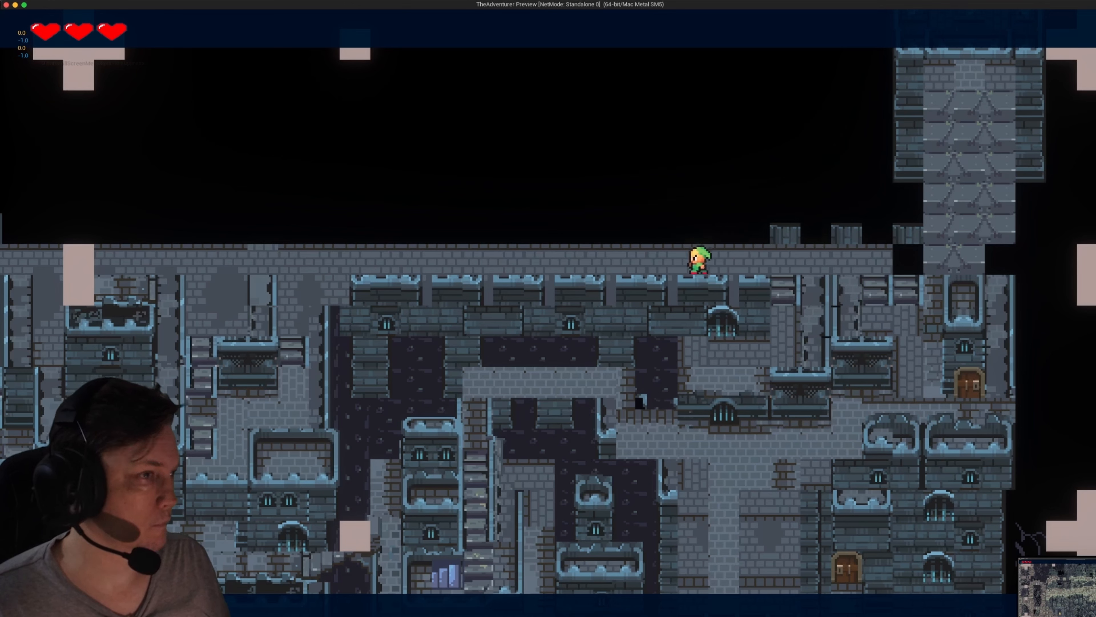
{"action": "key", "text": "a"}
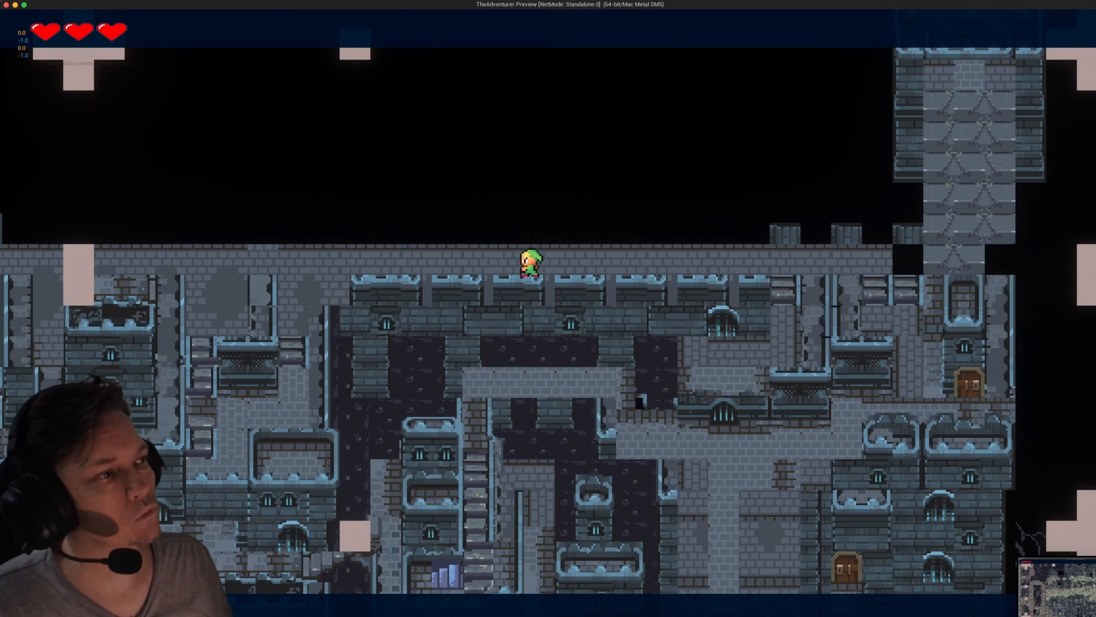
{"action": "key", "text": "s"}
{"action": "key", "text": "a"}
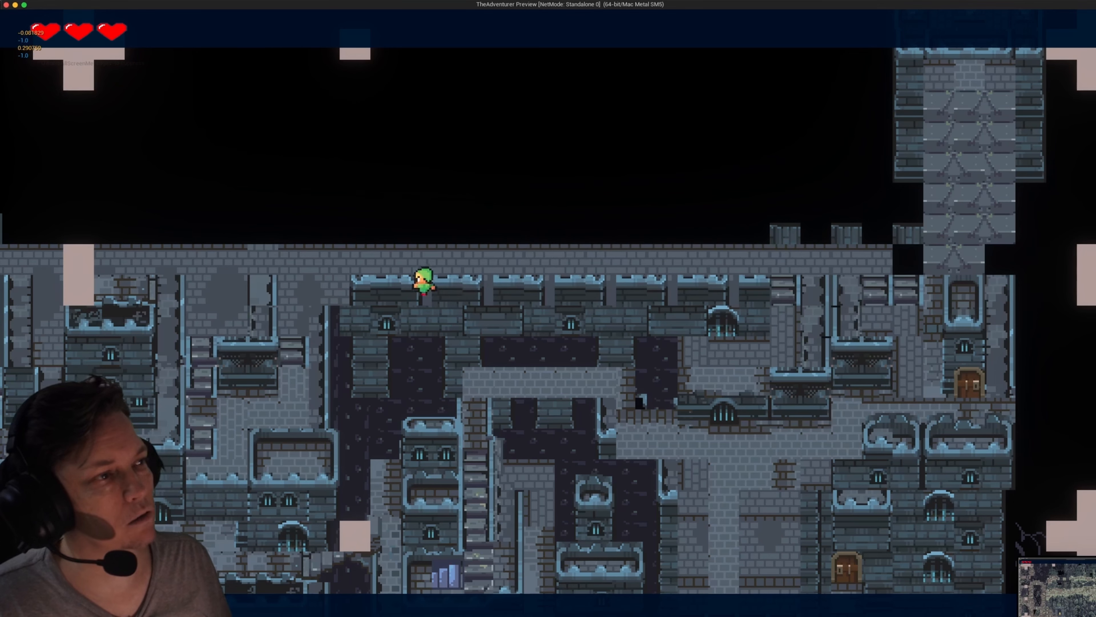
{"action": "key", "text": "w"}
{"action": "key", "text": "a"}
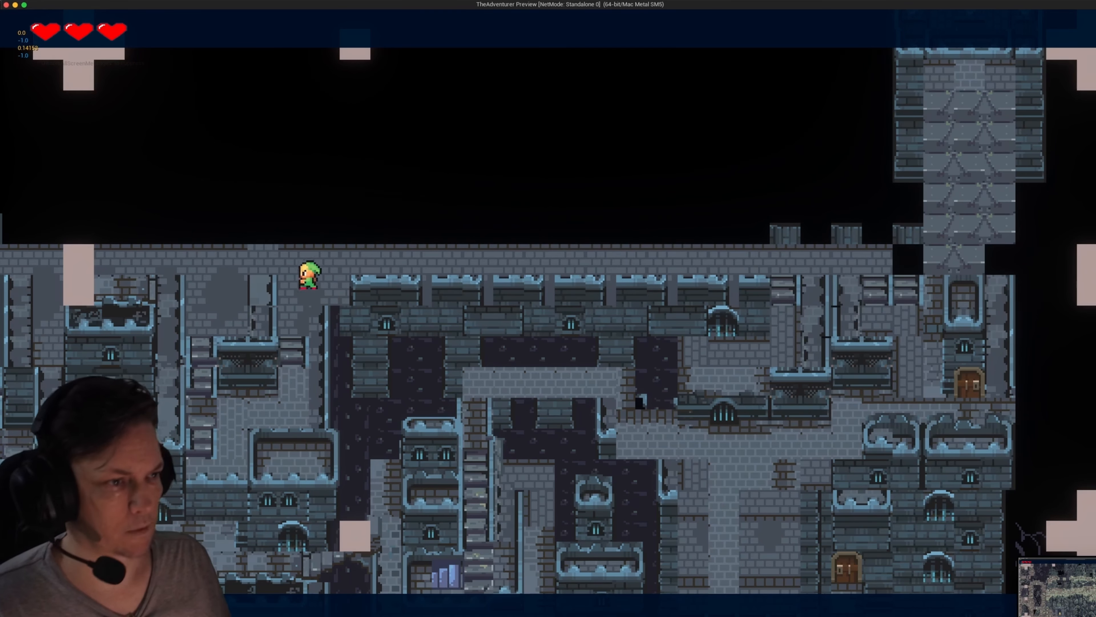
{"action": "key", "text": "a"}
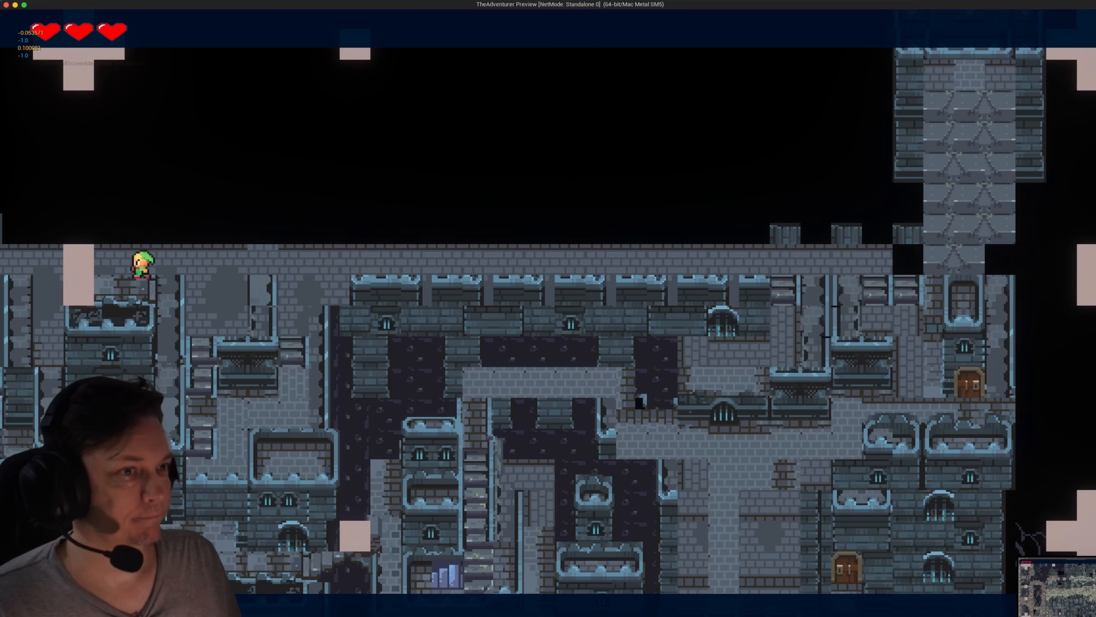
{"action": "key", "text": "a"}
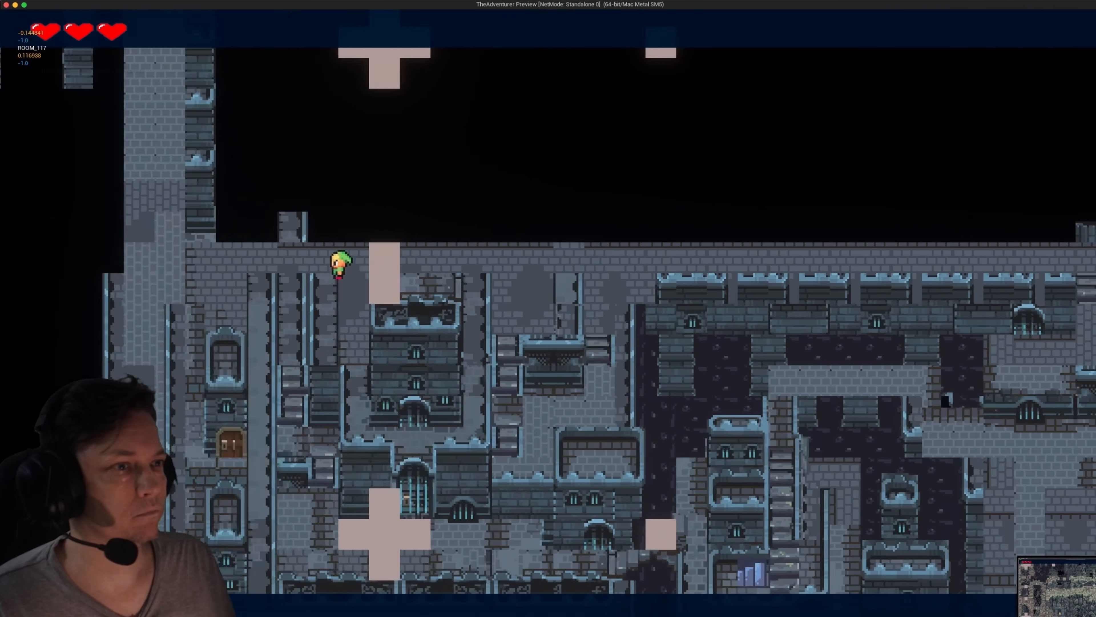
{"action": "key", "text": "a"}
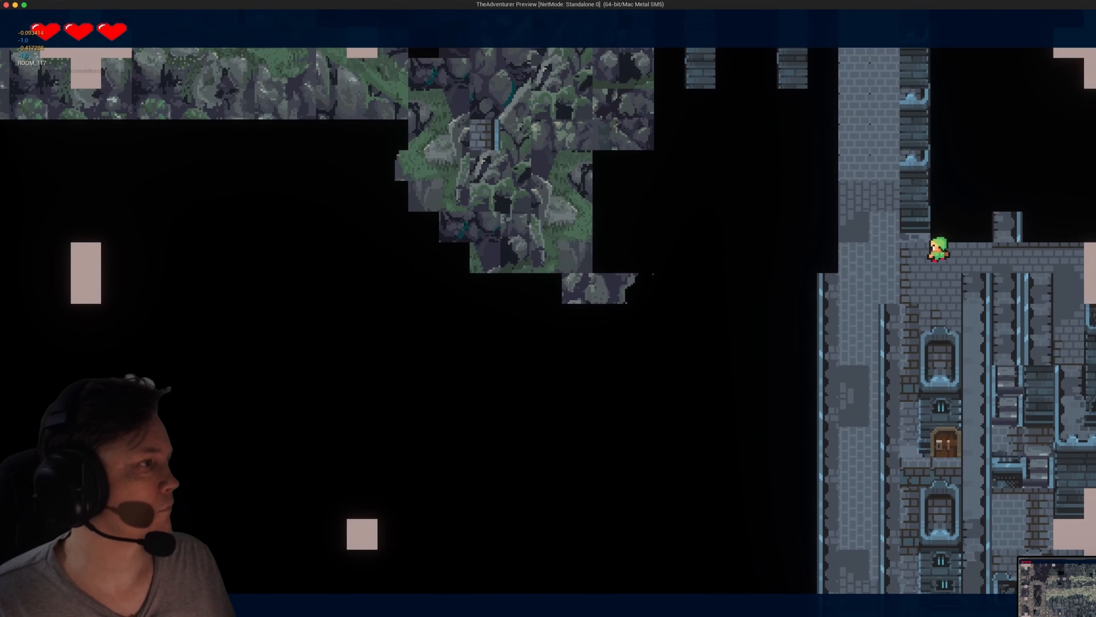
Walk the character off the rampart and south along the western wall to the wooden door
{"action": "key", "text": "a"}
{"action": "key", "text": "s"}
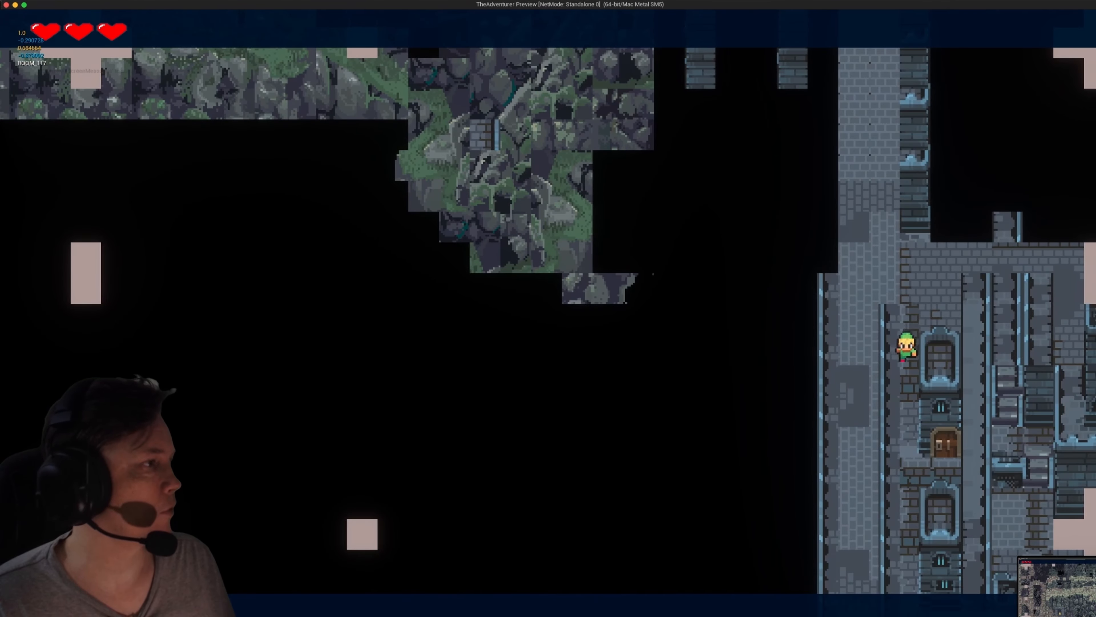
{"action": "key", "text": "s"}
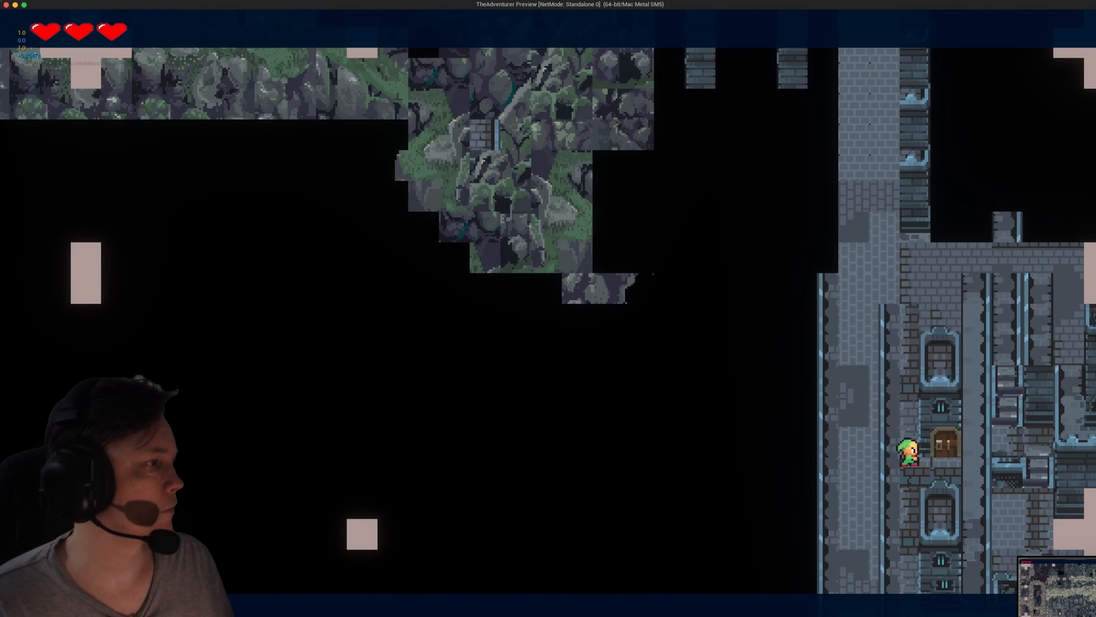
{"action": "key", "text": "d"}
Walk the character from the wooden door north along the narrow stone walkway across the north boundary to test the camera transition
{"action": "key", "text": "w"}
{"action": "key", "text": "a"}
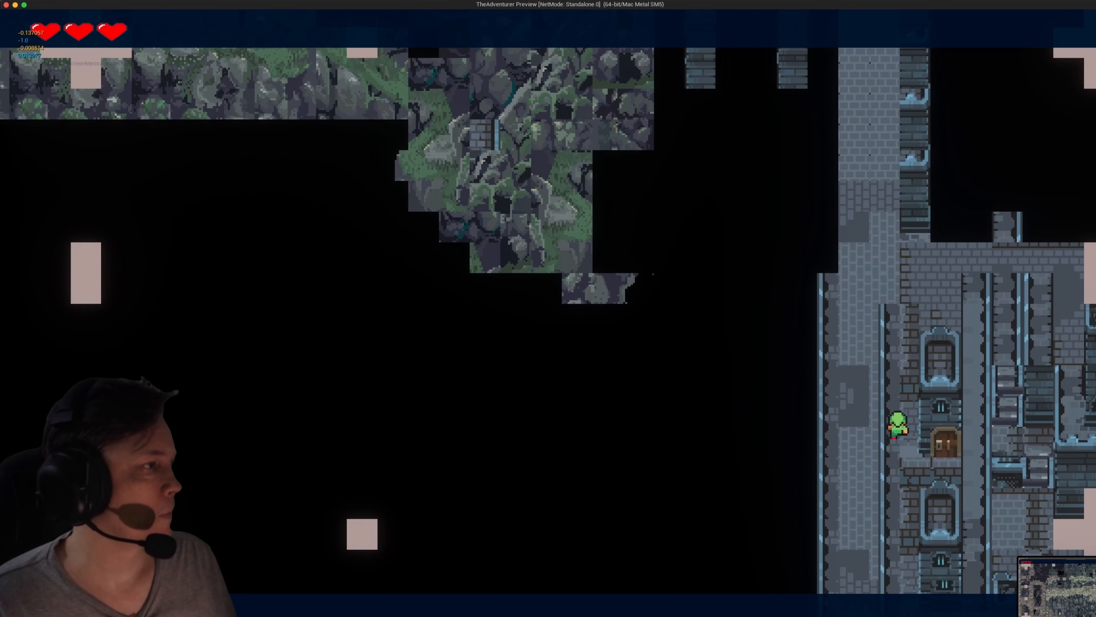
{"action": "key", "text": "w"}
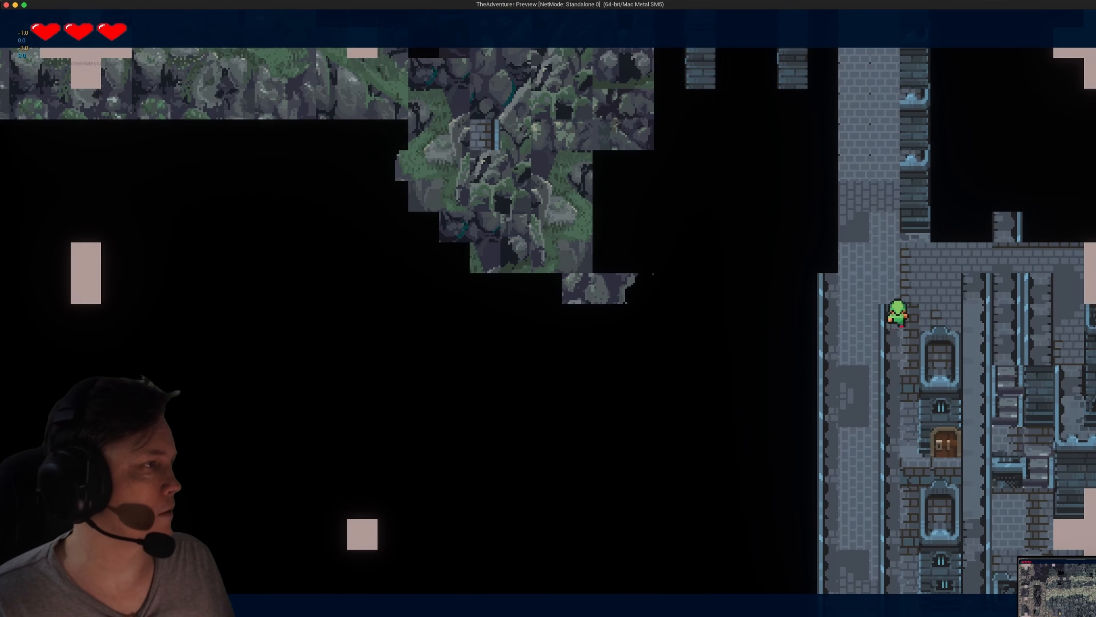
{"action": "key", "text": "w"}
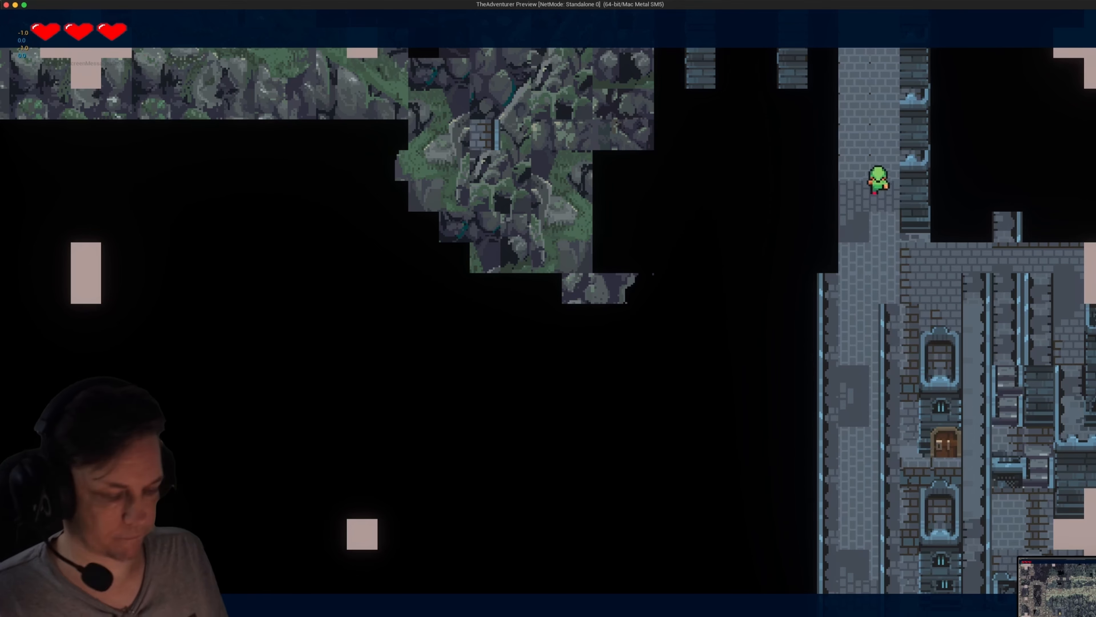
{"action": "key", "text": "w"}
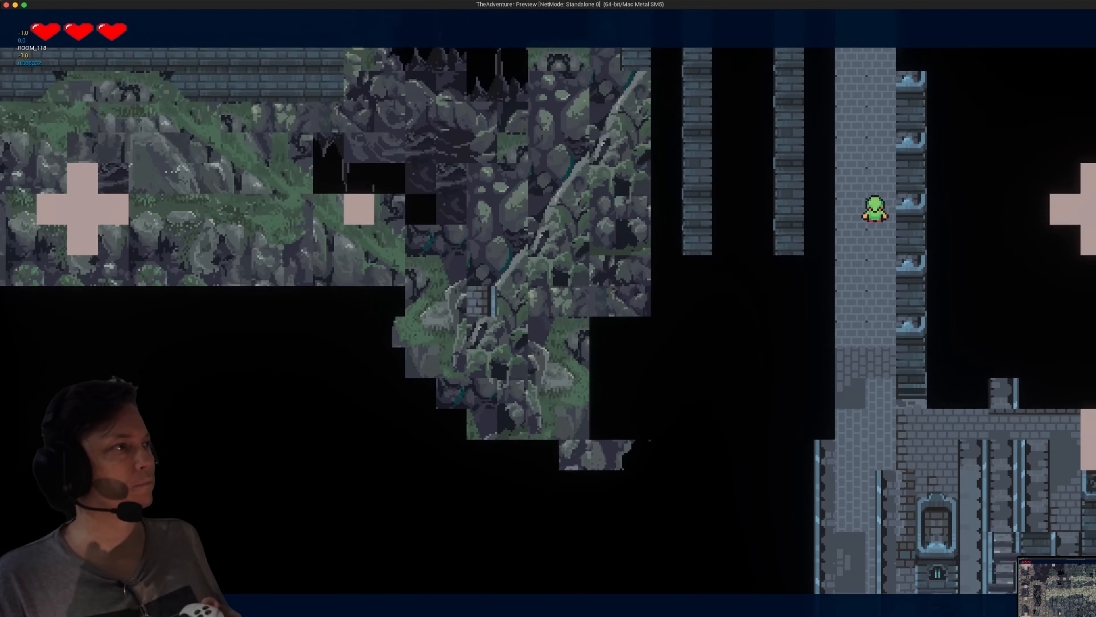
{"action": "key", "text": "w"}
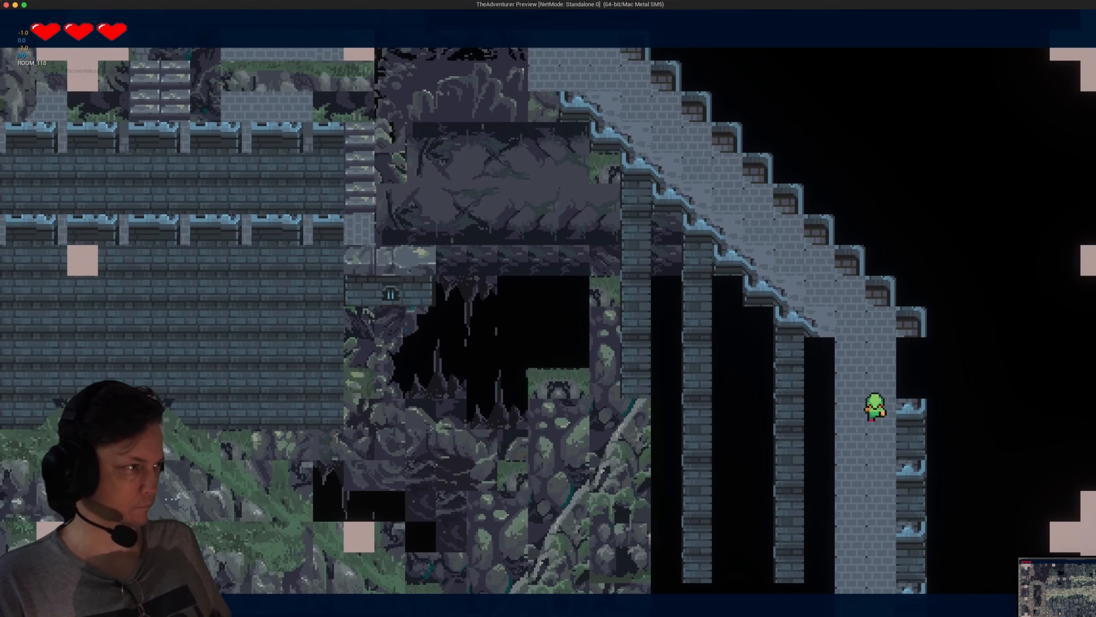
Walk the character northwest up the diagonal stone bridge, across the north boundary and on toward the west
{"action": "key", "text": "a"}
{"action": "key", "text": "w"}
{"action": "key", "text": "a"}
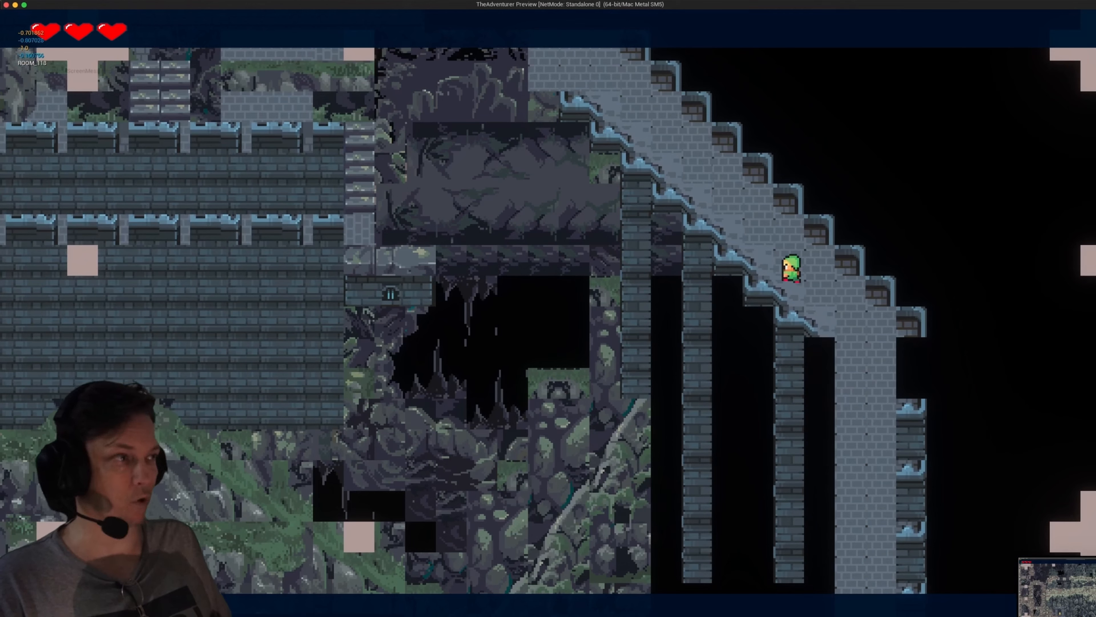
{"action": "key", "text": "w"}
{"action": "key", "text": "a"}
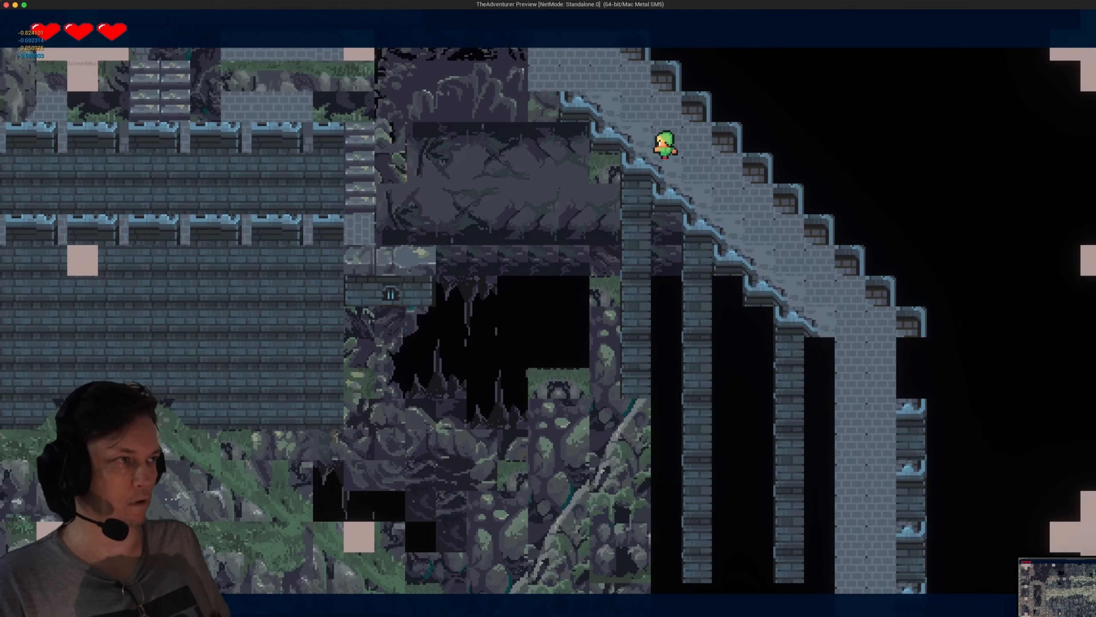
{"action": "key", "text": "w"}
{"action": "key", "text": "a"}
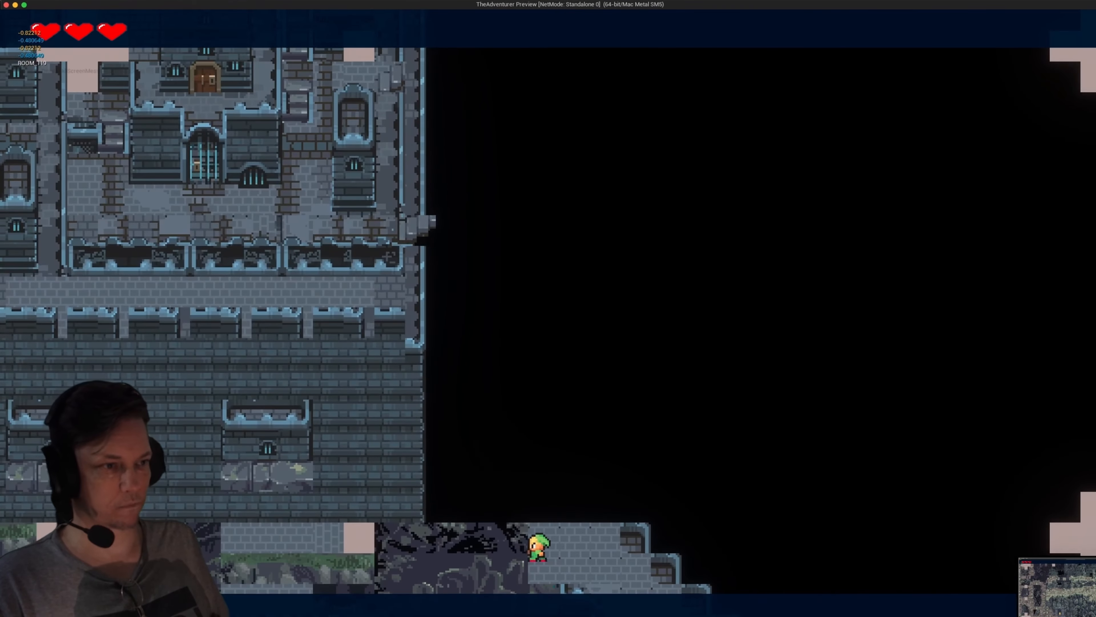
{"action": "key", "text": "a"}
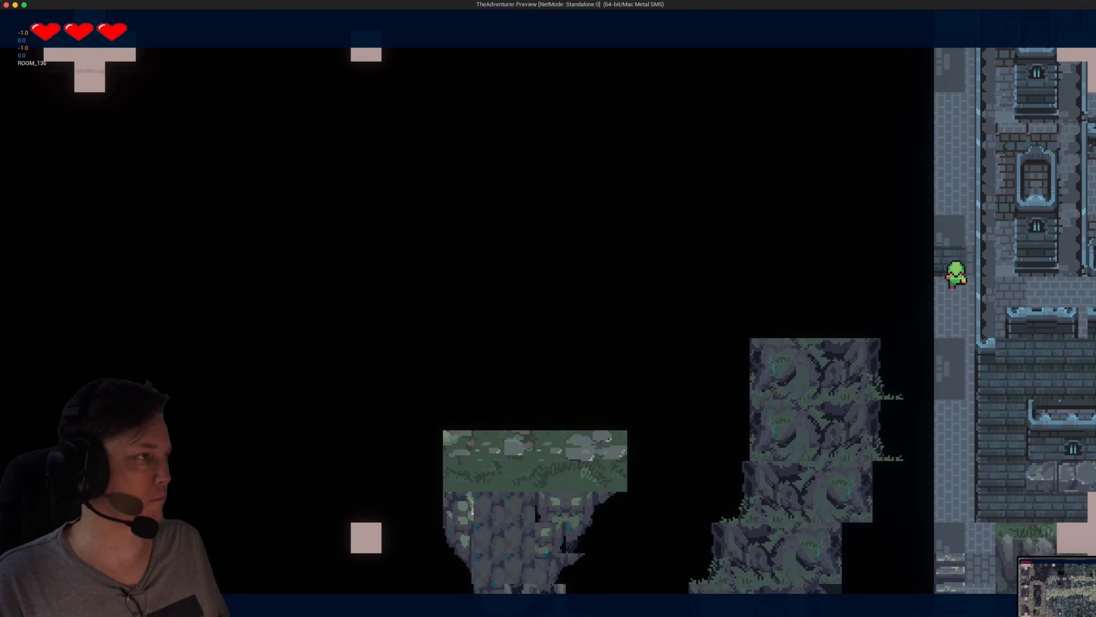
Walk the character north along the castle's western walkway across the boundary and back south to test the camera transition both ways
{"action": "key", "text": "w"}
{"action": "key", "text": "w"}
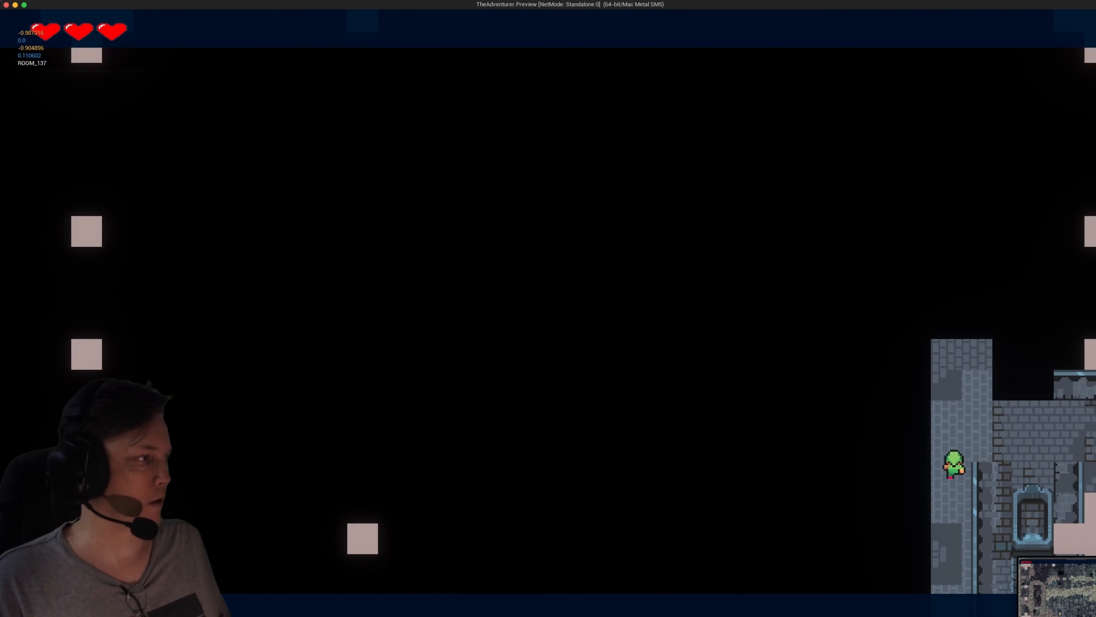
{"action": "key", "text": "s"}
{"action": "key", "text": "s"}
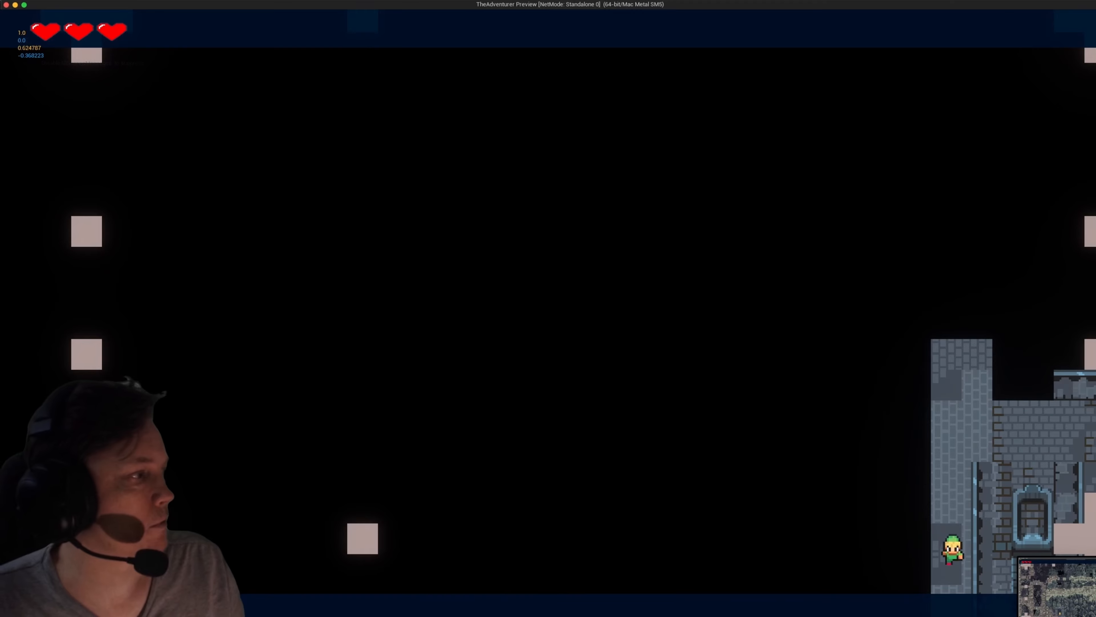
{"action": "key", "text": "s"}
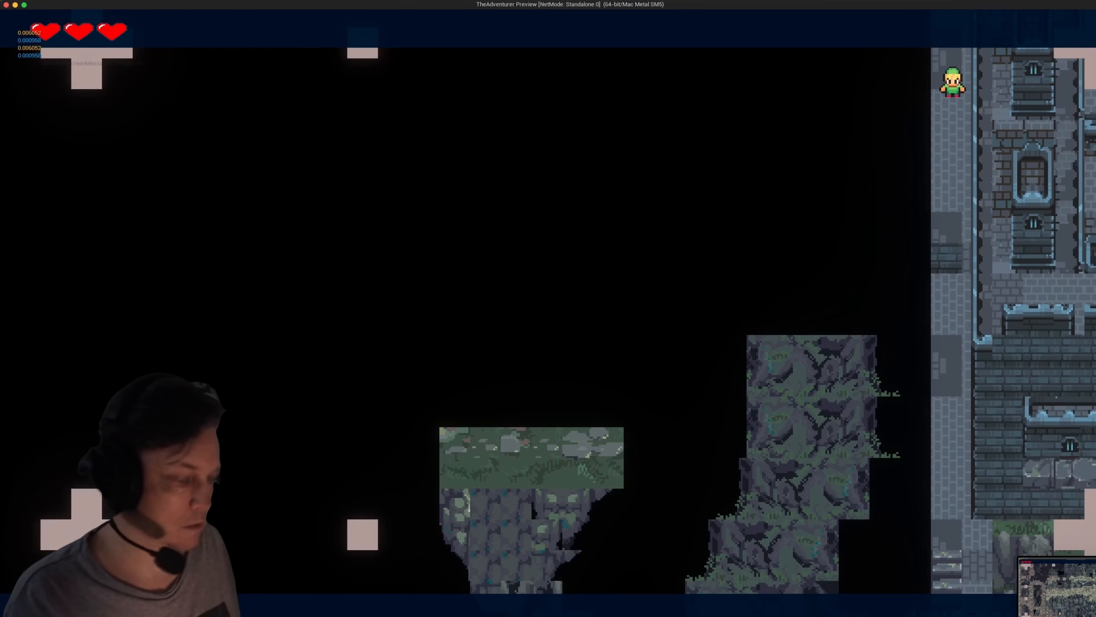
Stop the play preview and examine the room grid cells beside the western castle in the level
{"action": "key", "text": "Escape"}
{"action": "right_click_drag", "start_coordinate": [417, 259], "coordinate": [449, 255]}
{"action": "key", "text": "s"}
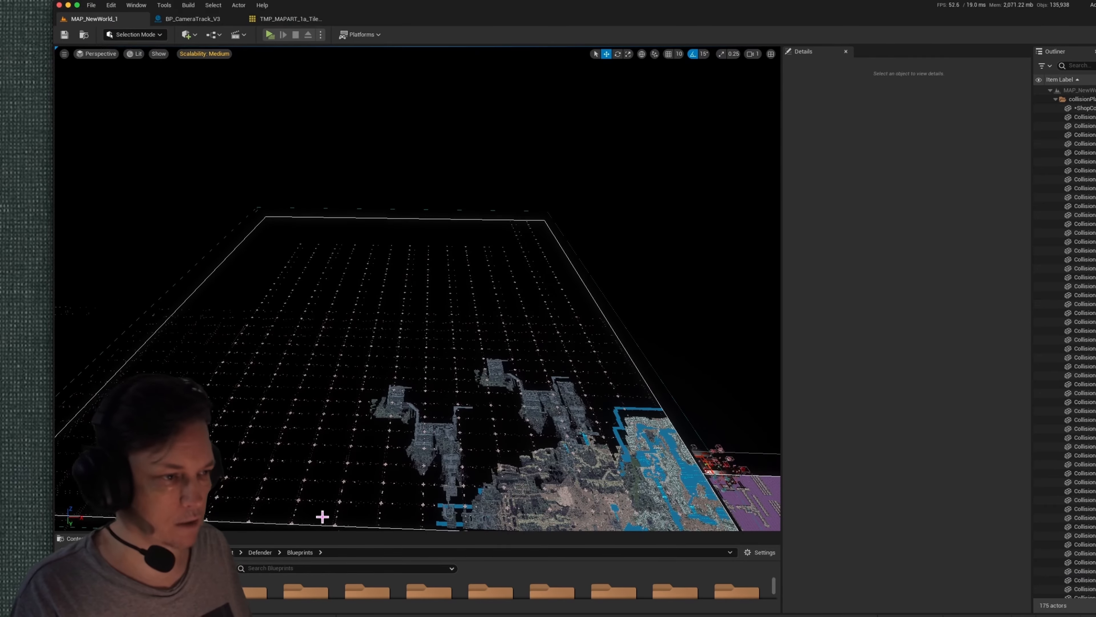
{"action": "right_click_drag", "start_coordinate": [323, 516], "coordinate": [334, 497]}
{"action": "key", "text": "w"}
{"action": "scroll", "coordinate": [323, 517], "scroll_direction": "up", "scroll_amount": 1}
{"action": "key", "text": "w"}
{"action": "key", "text": "d"}
{"action": "key", "text": "s"}
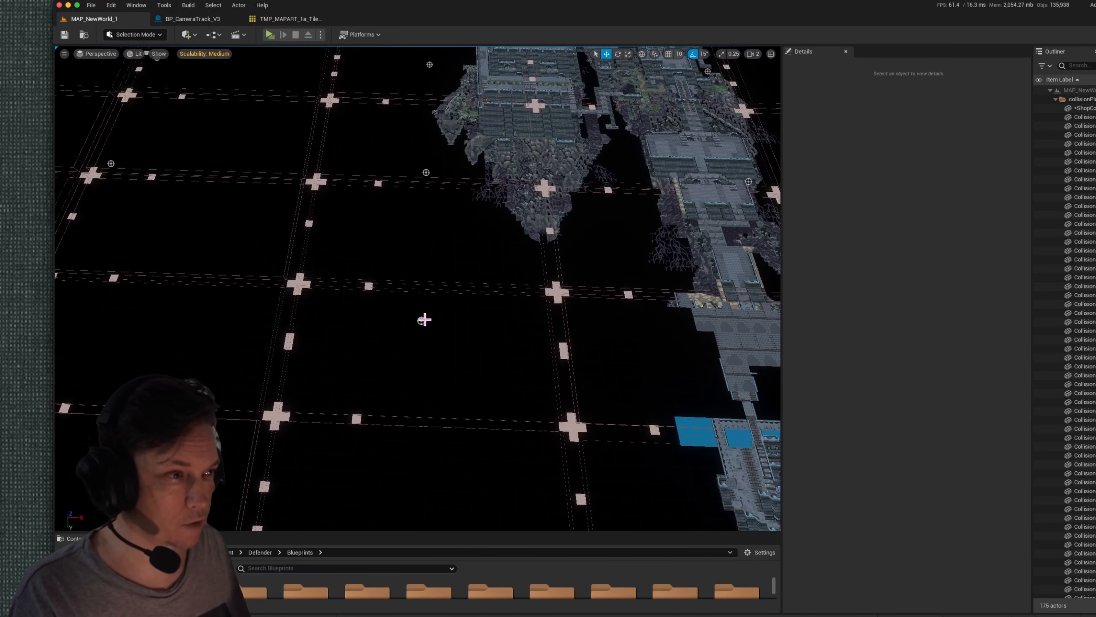
{"action": "key", "text": "w"}
{"action": "right_click_drag", "start_coordinate": [424, 320], "coordinate": [425, 330]}
{"action": "key", "text": "s"}
{"action": "key", "text": "w"}
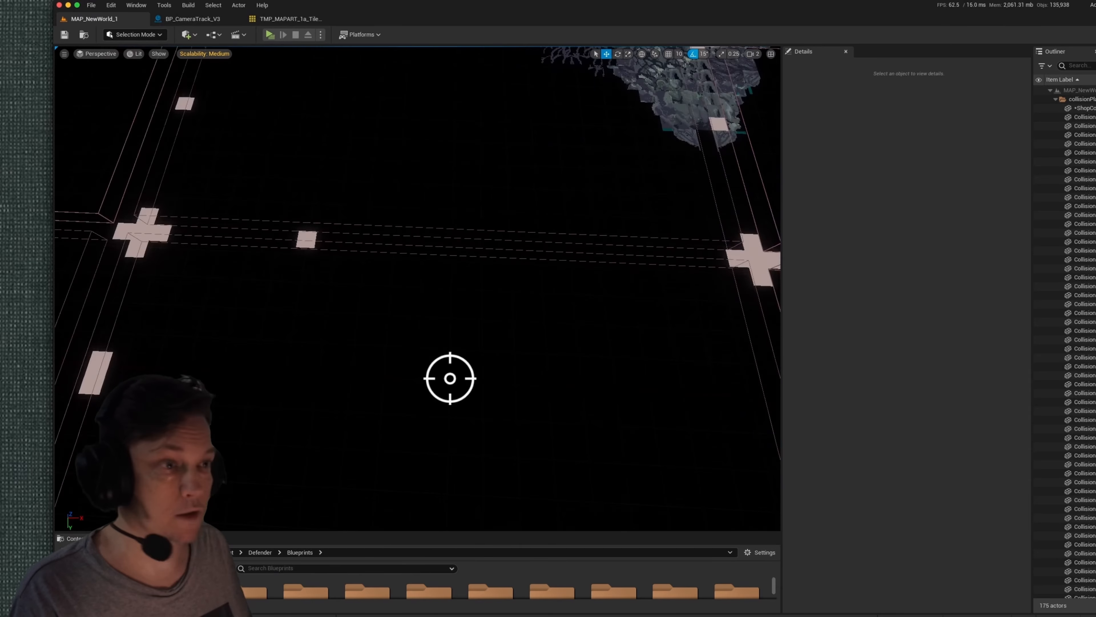
{"action": "scroll", "coordinate": [449, 378], "scroll_direction": "down", "scroll_amount": 5}
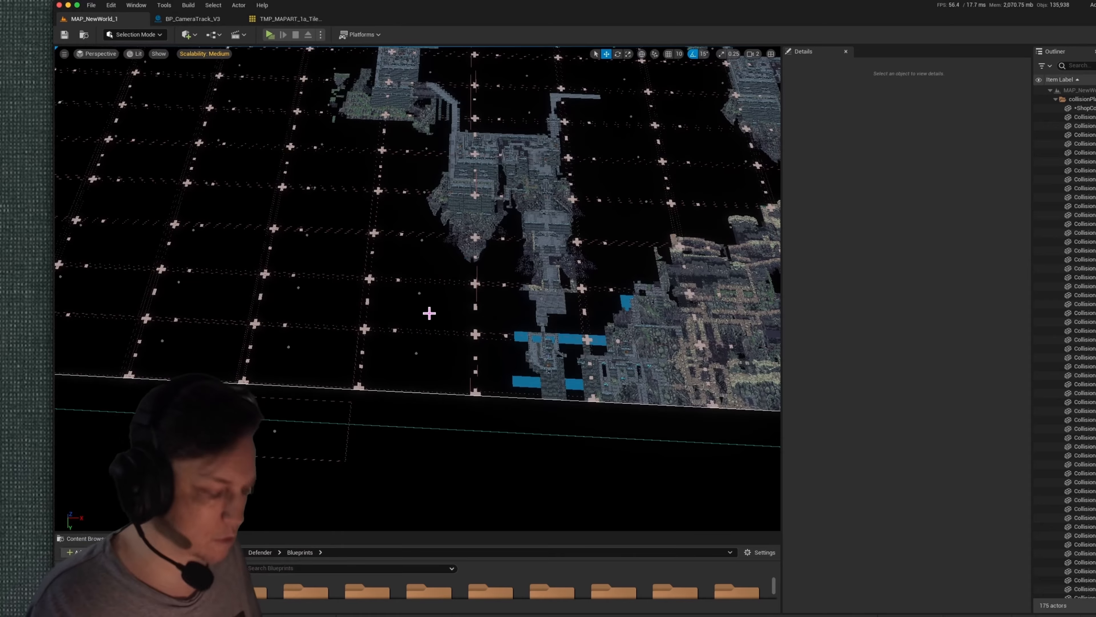
Examine the full extent of the world map, from the castle areas to the empty western grid
{"action": "key", "text": "s"}
{"action": "mouse_move", "coordinate": [442, 298]}
{"action": "right_mouse_down"}
{"action": "mouse_move", "coordinate": [442, 259]}
{"action": "mouse_move", "coordinate": [428, 290]}
{"action": "mouse_move", "coordinate": [443, 262]}
{"action": "mouse_move", "coordinate": [492, 262]}
{"action": "mouse_move", "coordinate": [440, 254]}
{"action": "mouse_move", "coordinate": [509, 276]}
{"action": "mouse_move", "coordinate": [508, 290]}
{"action": "mouse_move", "coordinate": [440, 256]}
{"action": "mouse_move", "coordinate": [441, 292]}
{"action": "right_mouse_up"}
{"action": "key", "text": "w"}
{"action": "key", "text": "w"}
{"action": "key", "text": "a"}
{"action": "key", "text": "s"}
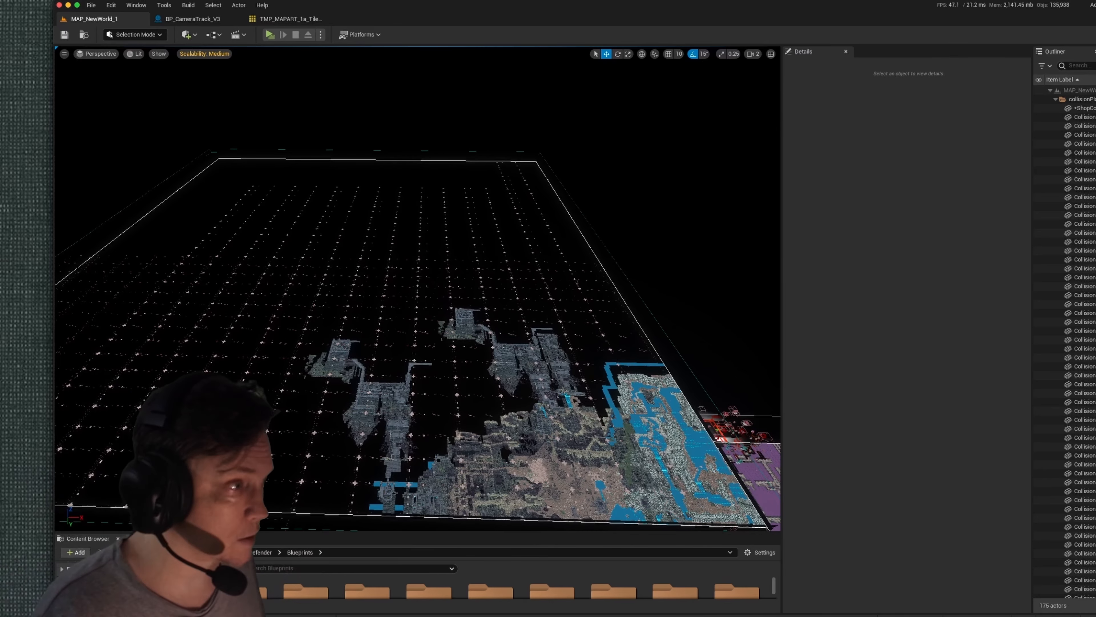
{"action": "right_click_drag", "start_coordinate": [439, 292], "coordinate": [379, 269]}
{"action": "key", "text": "a"}
{"action": "key", "text": "a"}
{"action": "key", "text": "d"}
{"action": "key", "text": "a"}
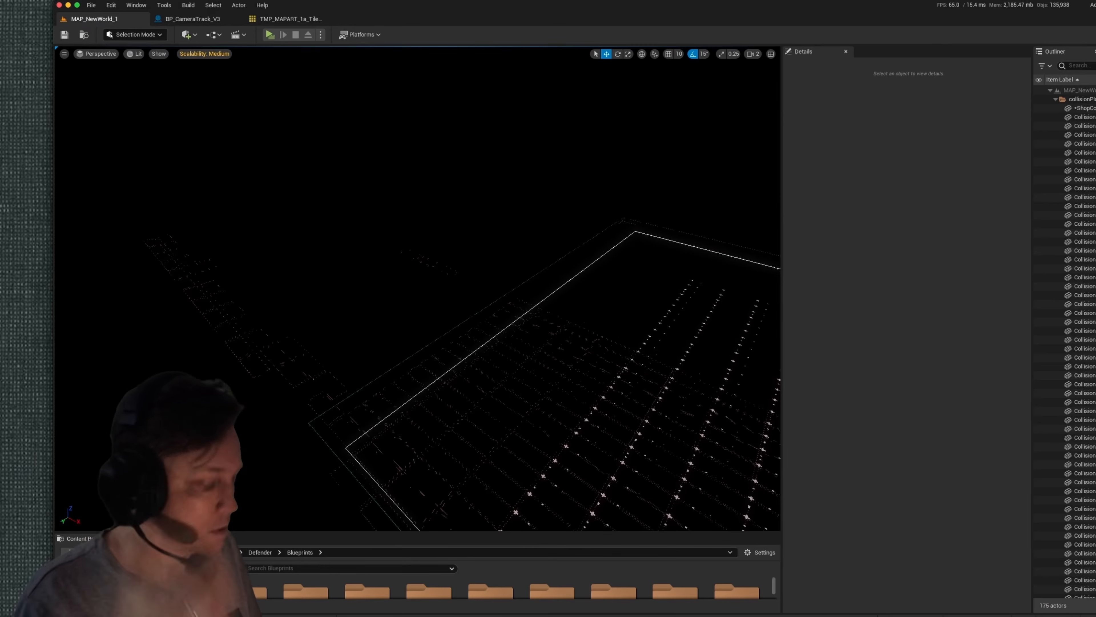
Survey the camera room grid from its empty far side back to the finished landscape and the adjoining purple area
{"action": "right_click_drag", "start_coordinate": [446, 365], "coordinate": [532, 404]}
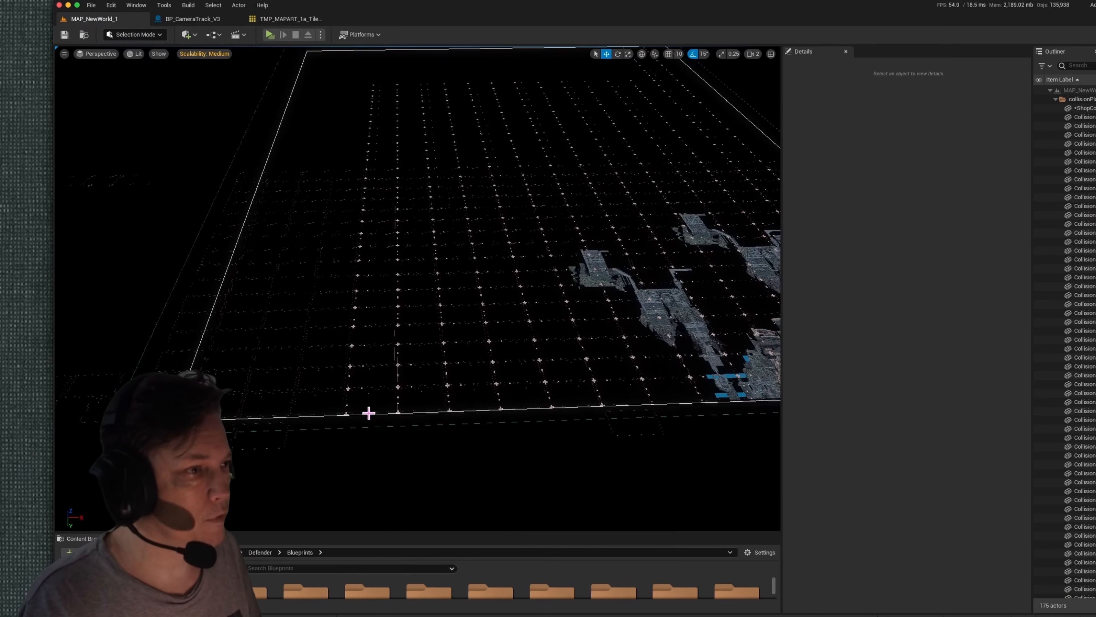
{"action": "right_click_drag", "start_coordinate": [377, 360], "coordinate": [459, 312]}
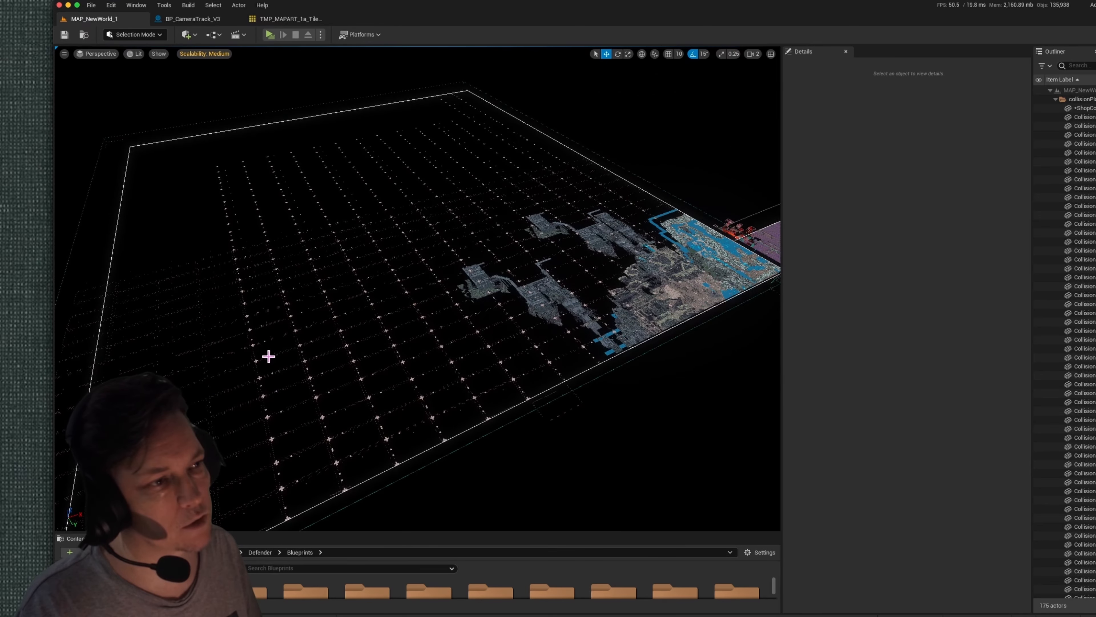
{"action": "right_click_drag", "start_coordinate": [757, 291], "coordinate": [598, 276]}
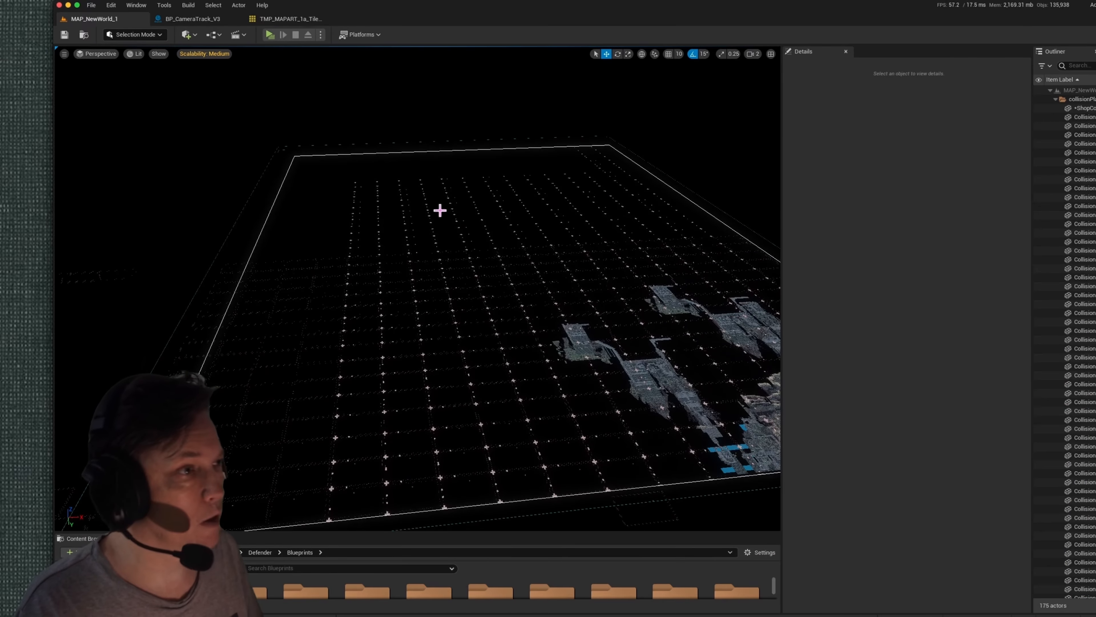
{"action": "right_click_drag", "start_coordinate": [468, 467], "coordinate": [341, 436]}
{"action": "right_click_drag", "start_coordinate": [292, 375], "coordinate": [475, 238]}
{"action": "right_click_drag", "start_coordinate": [476, 366], "coordinate": [673, 388]}
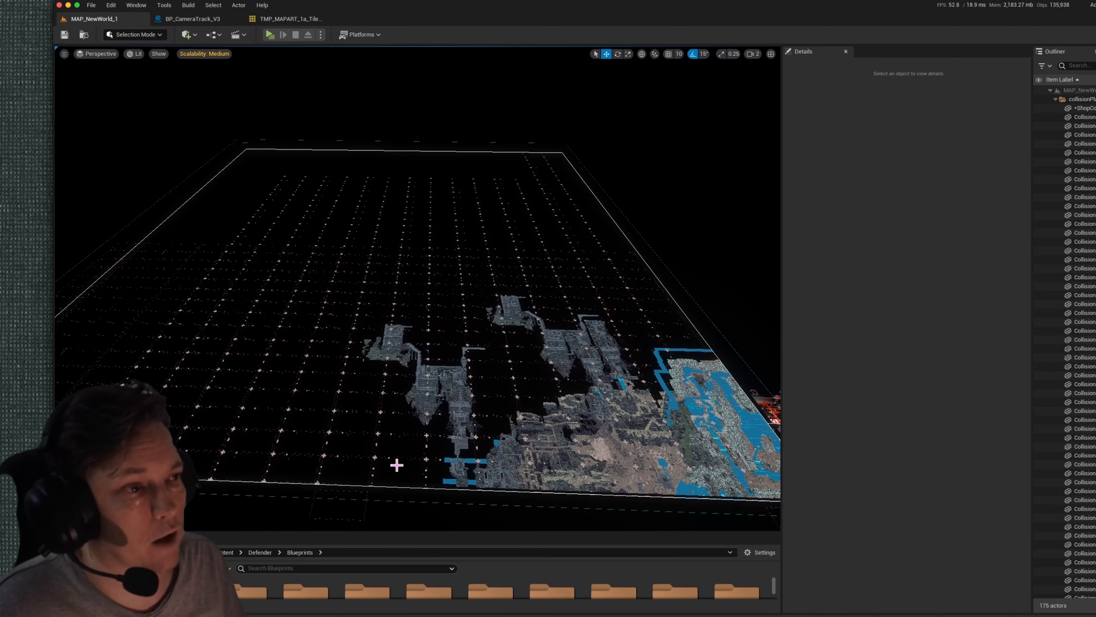
{"action": "right_click_drag", "start_coordinate": [397, 465], "coordinate": [509, 520]}
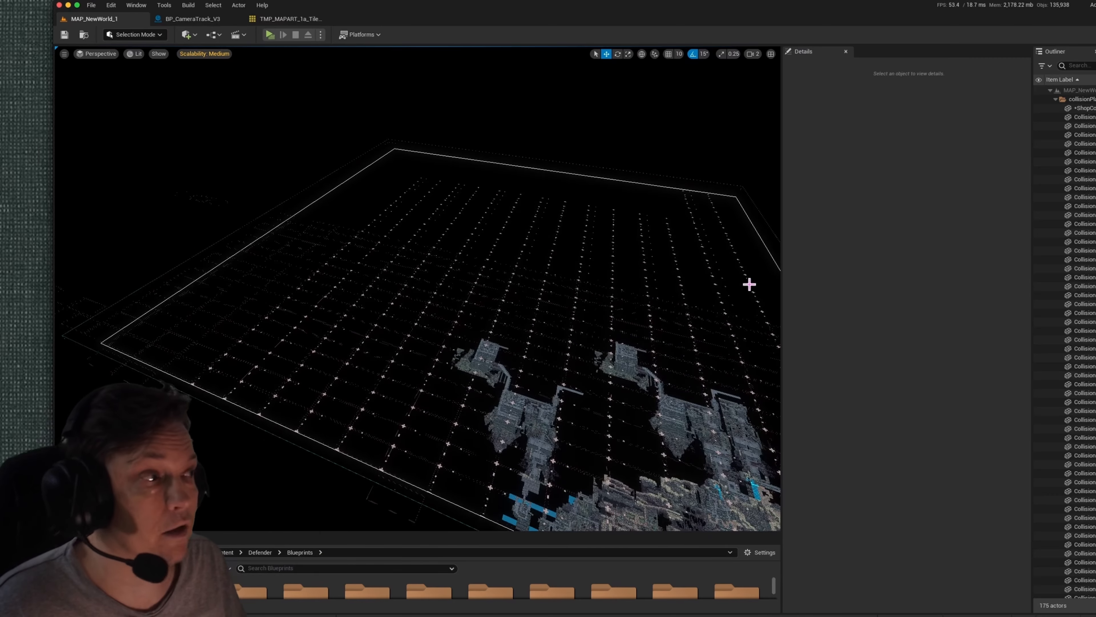
{"action": "right_click_drag", "start_coordinate": [749, 284], "coordinate": [876, 275]}
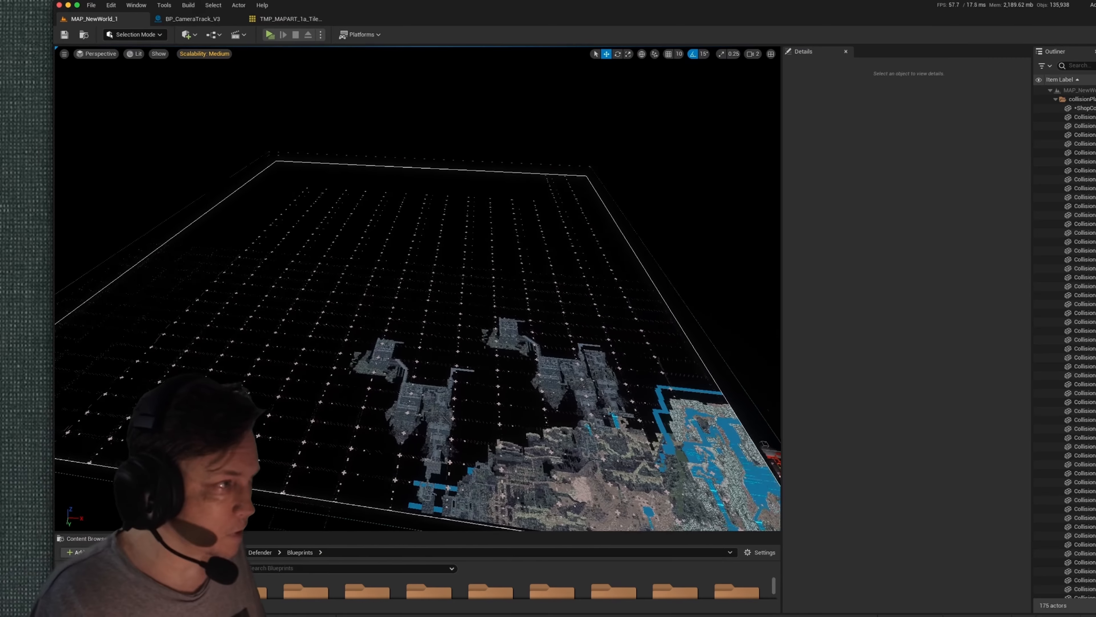
{"action": "right_click_drag", "start_coordinate": [417, 288], "coordinate": [549, 381]}
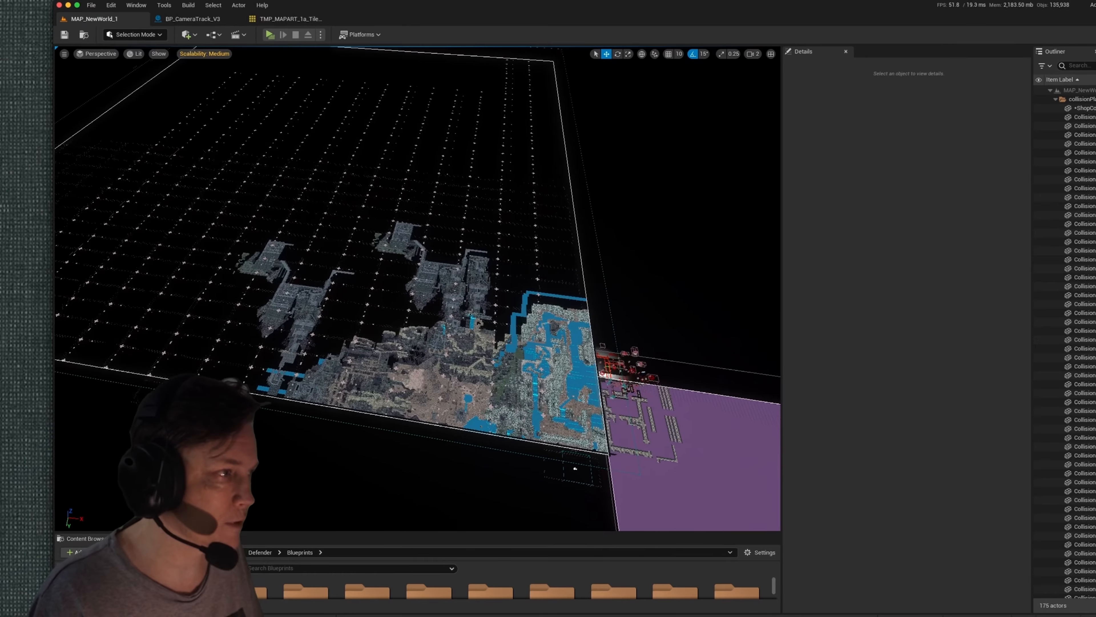
Inspect the purple-floored dungeon area beside the world map, including its characters and trigger volumes
{"action": "key", "text": "w"}
{"action": "right_click_drag", "start_coordinate": [634, 289], "coordinate": [603, 415]}
{"action": "key", "text": "a"}
{"action": "key", "text": "s"}
{"action": "key", "text": "d"}
{"action": "key", "text": "w"}
{"action": "key", "text": "w"}
{"action": "key", "text": "d"}
{"action": "key", "text": "a"}
{"action": "key", "text": "s"}
{"action": "key", "text": "w"}
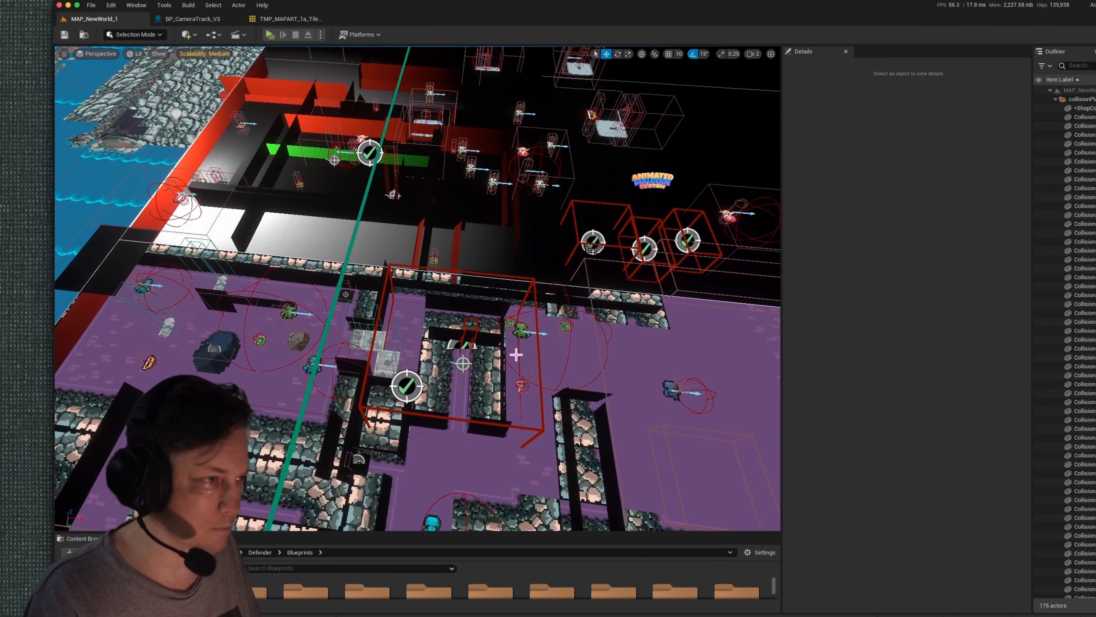
{"action": "key", "text": "s"}
{"action": "right_click_drag", "start_coordinate": [516, 354], "coordinate": [531, 320]}
{"action": "key", "text": "w"}
{"action": "scroll", "coordinate": [517, 355], "scroll_direction": "down", "scroll_amount": 3}
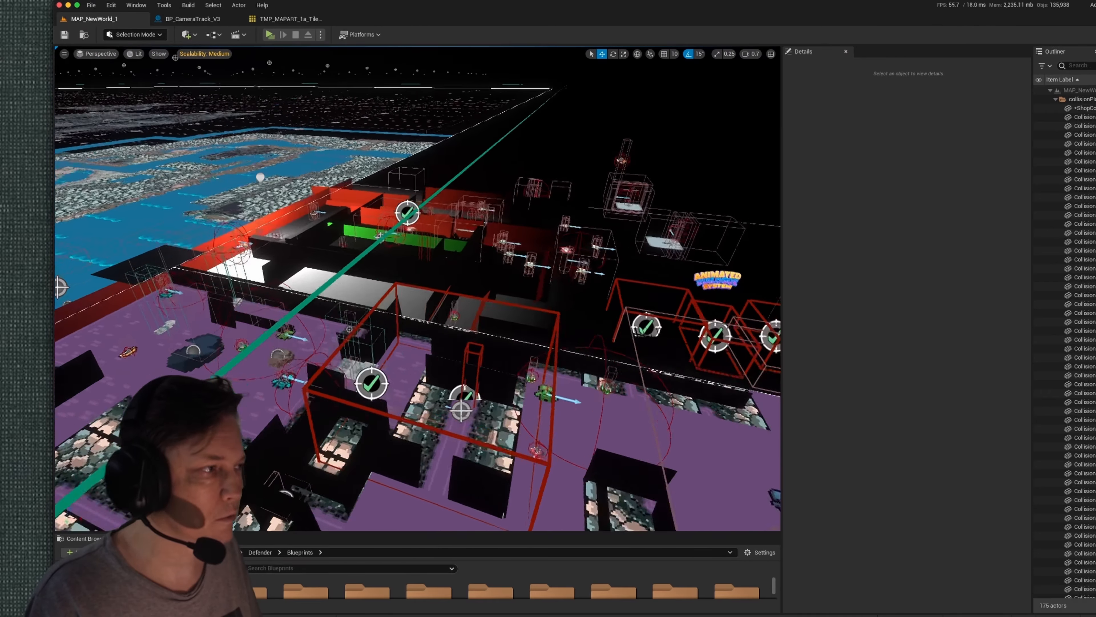
Inspect the dark-floored test rooms with the red and green walls and the characters placed inside them
{"action": "right_click_drag", "start_coordinate": [700, 328], "coordinate": [716, 349]}
{"action": "key", "text": "s"}
{"action": "key", "text": "w"}
{"action": "key", "text": "s"}
{"action": "key", "text": "w"}
{"action": "key", "text": "a"}
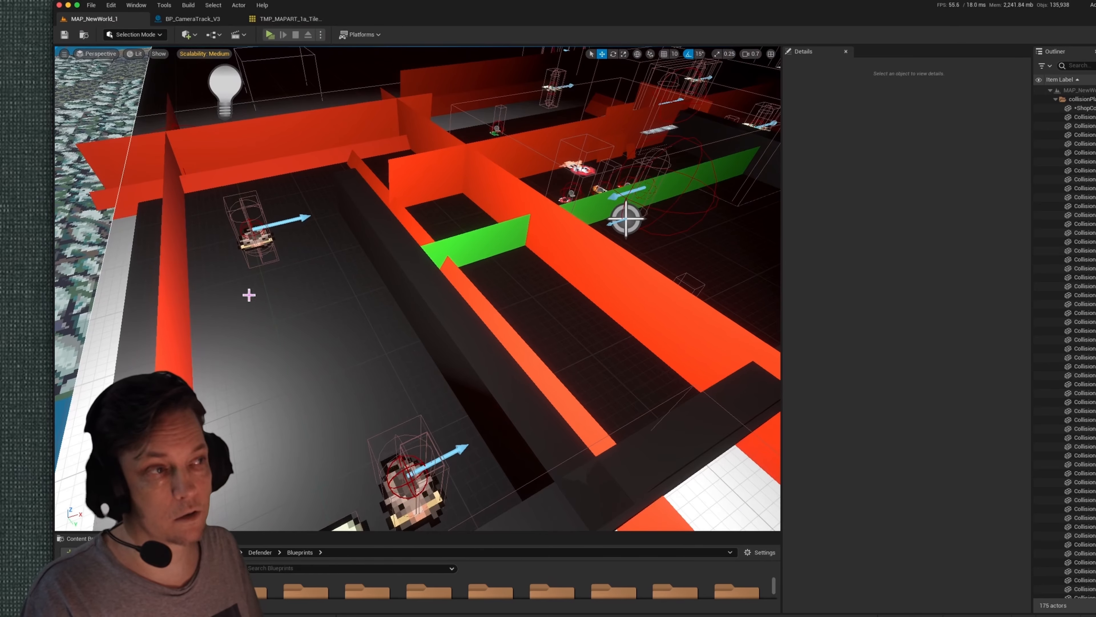
{"action": "right_click_drag", "start_coordinate": [261, 332], "coordinate": [262, 332]}
{"action": "key", "text": "s"}
{"action": "key", "text": "s"}
{"action": "right_click_drag", "start_coordinate": [551, 368], "coordinate": [260, 311]}
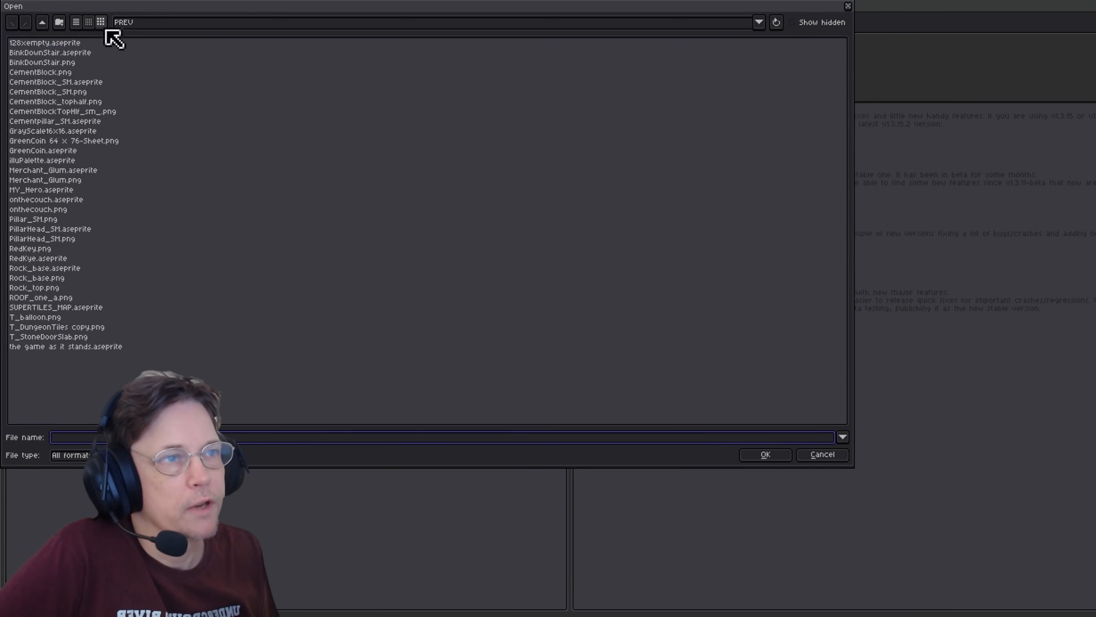
Switch to Aseprite and open myBINK_heroANIM.aseprite from the AseSprite folder
{"action": "left_click", "coordinate": [842, 437]}
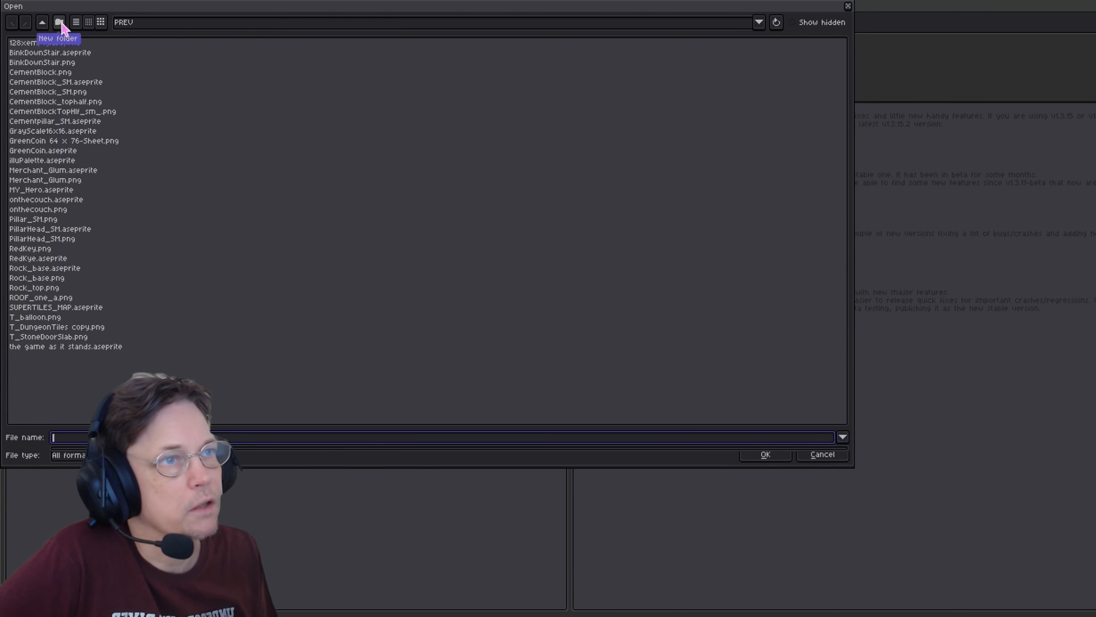
{"action": "left_click", "coordinate": [43, 23]}
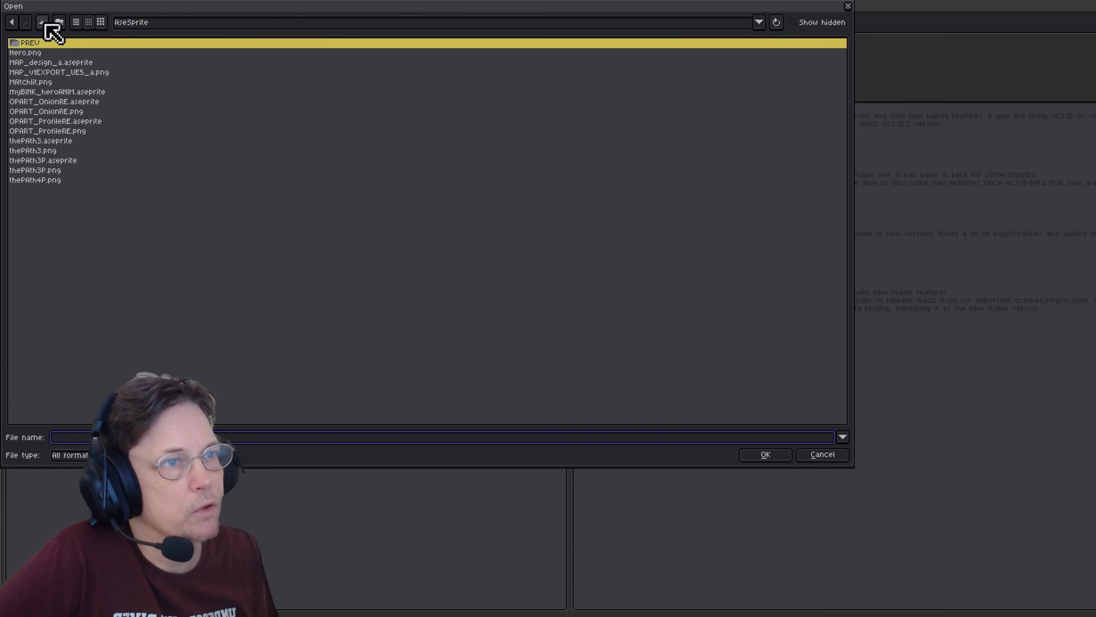
{"action": "double_click", "coordinate": [56, 92]}
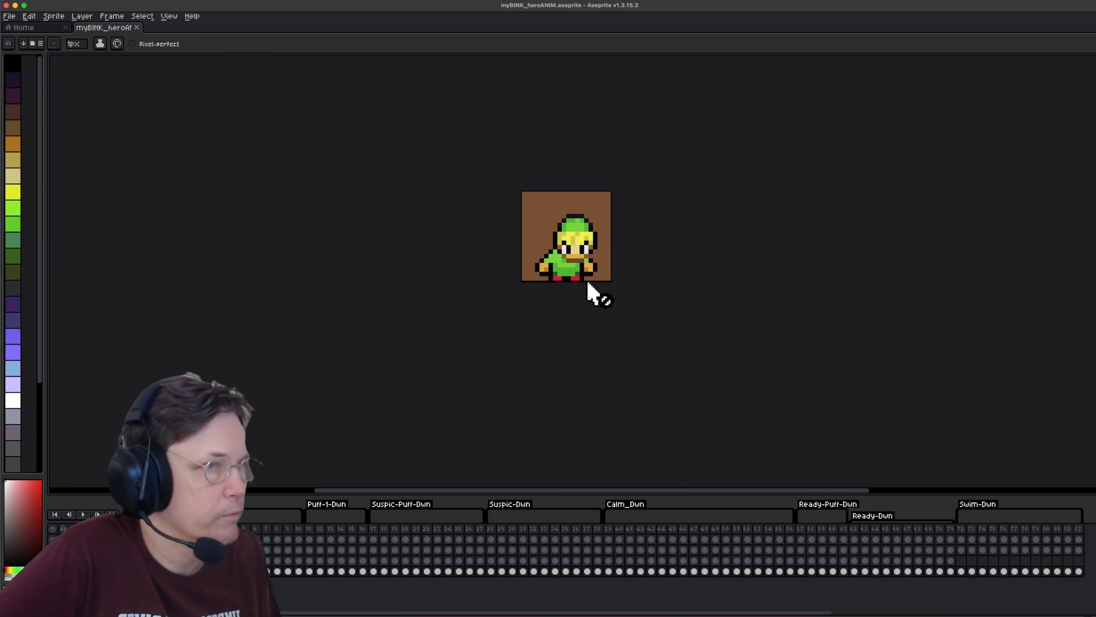
Show the first frame of the hero's Calm_Dwn animation
{"action": "scroll", "coordinate": [591, 289], "scroll_direction": "up", "scroll_amount": 1}
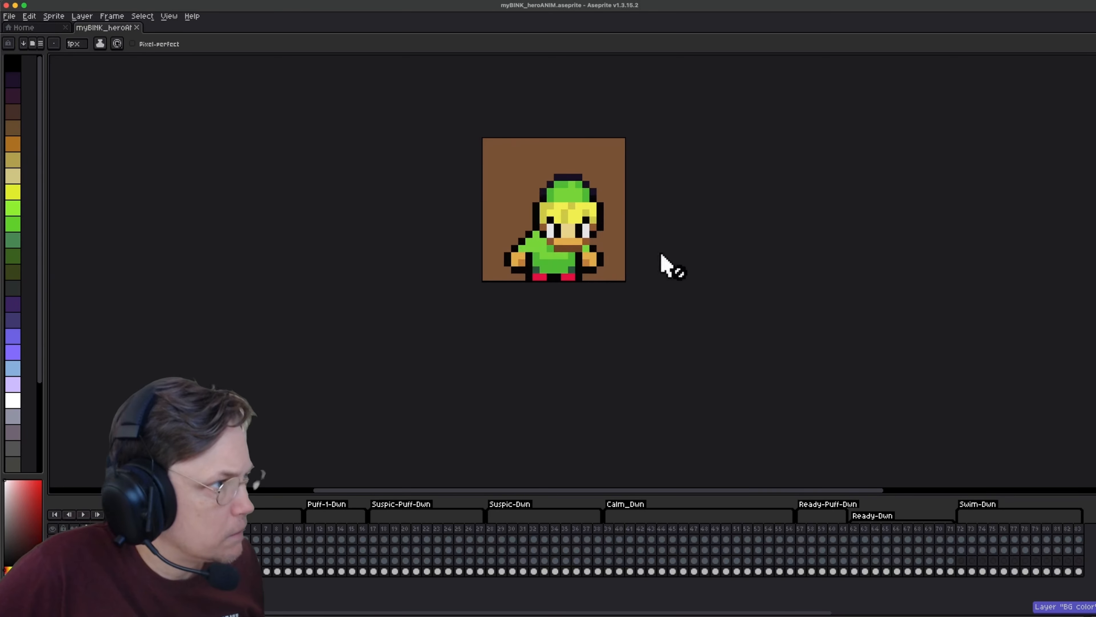
{"action": "middle_click_drag", "start_coordinate": [600, 249], "coordinate": [578, 370]}
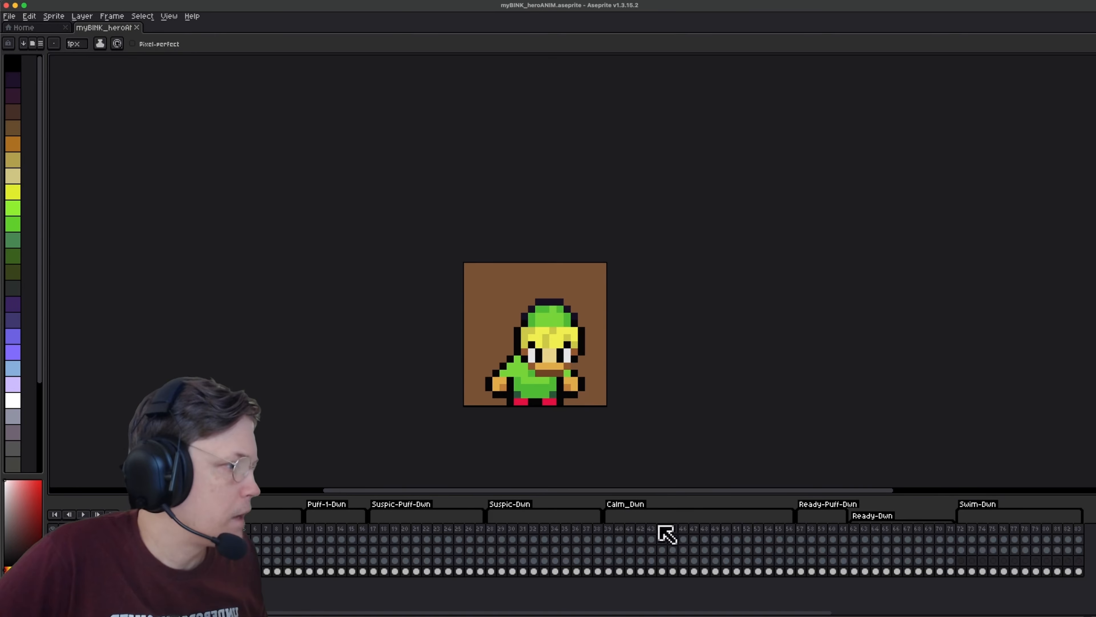
{"action": "left_click", "coordinate": [609, 529]}
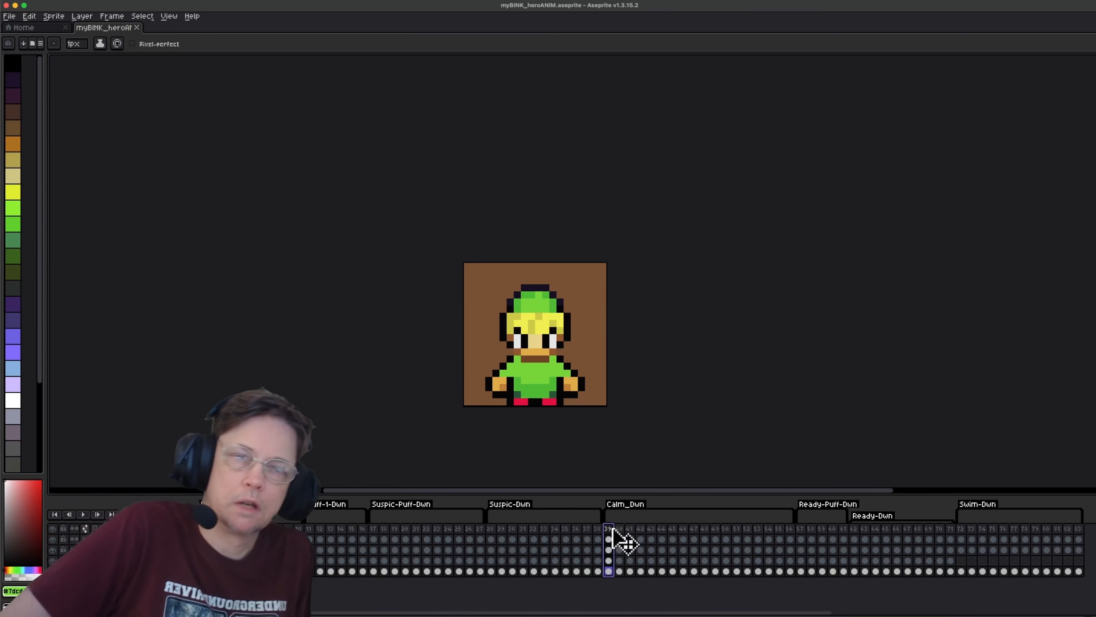